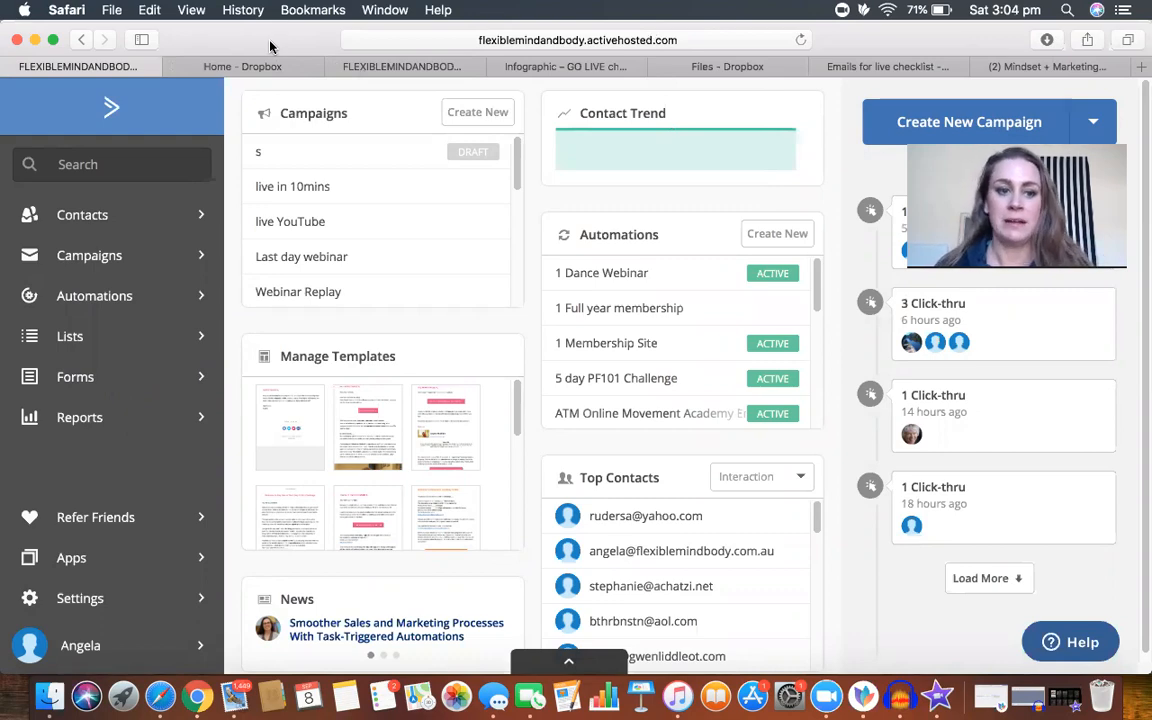
# Step: Search the automations for "go live" and open the Go Live Checklist automation
pyautogui.click(113, 298)
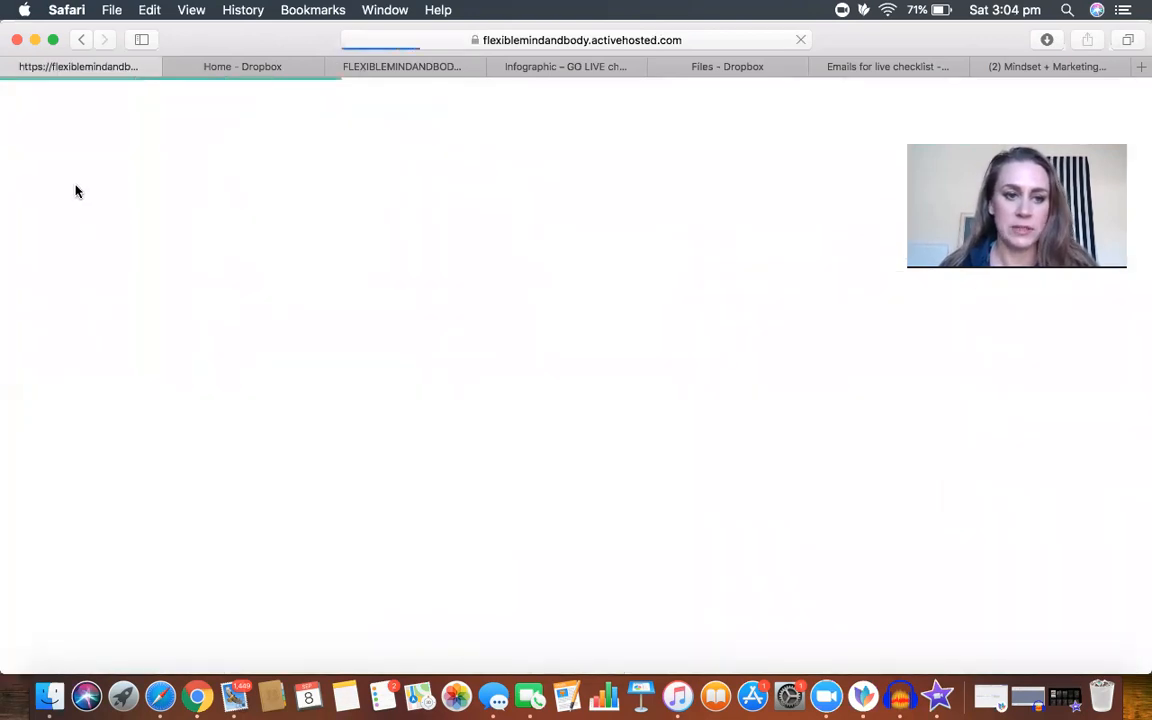
pyautogui.click(391, 67)
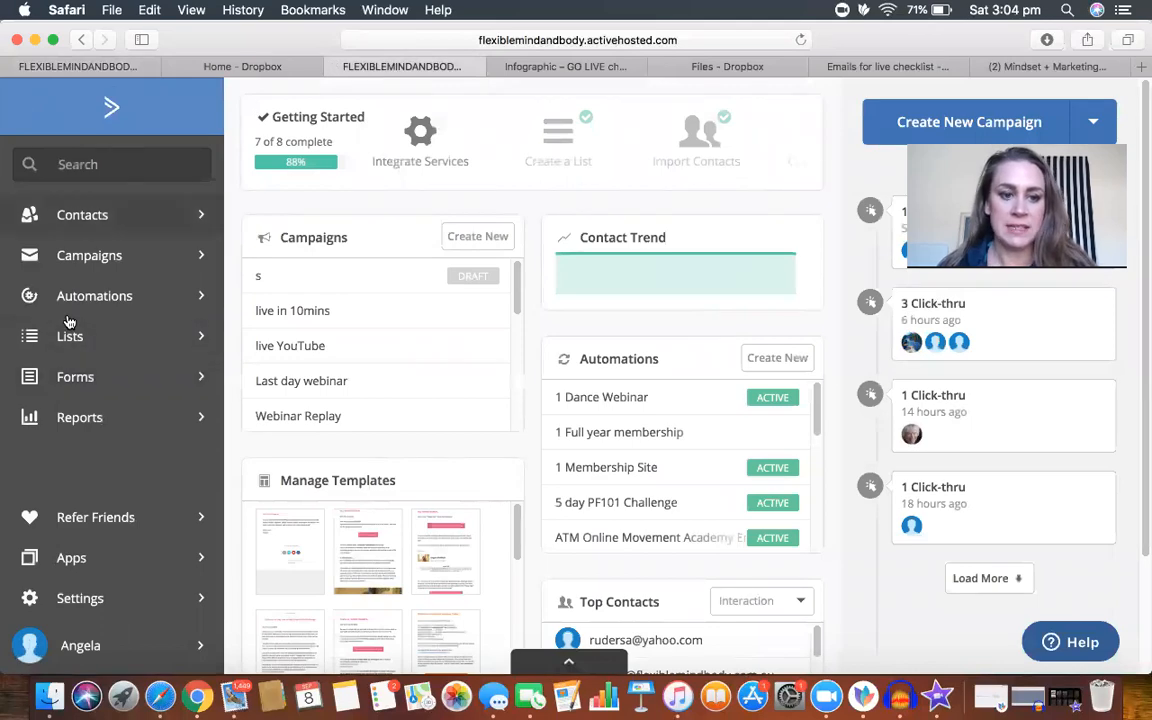
pyautogui.click(82, 68)
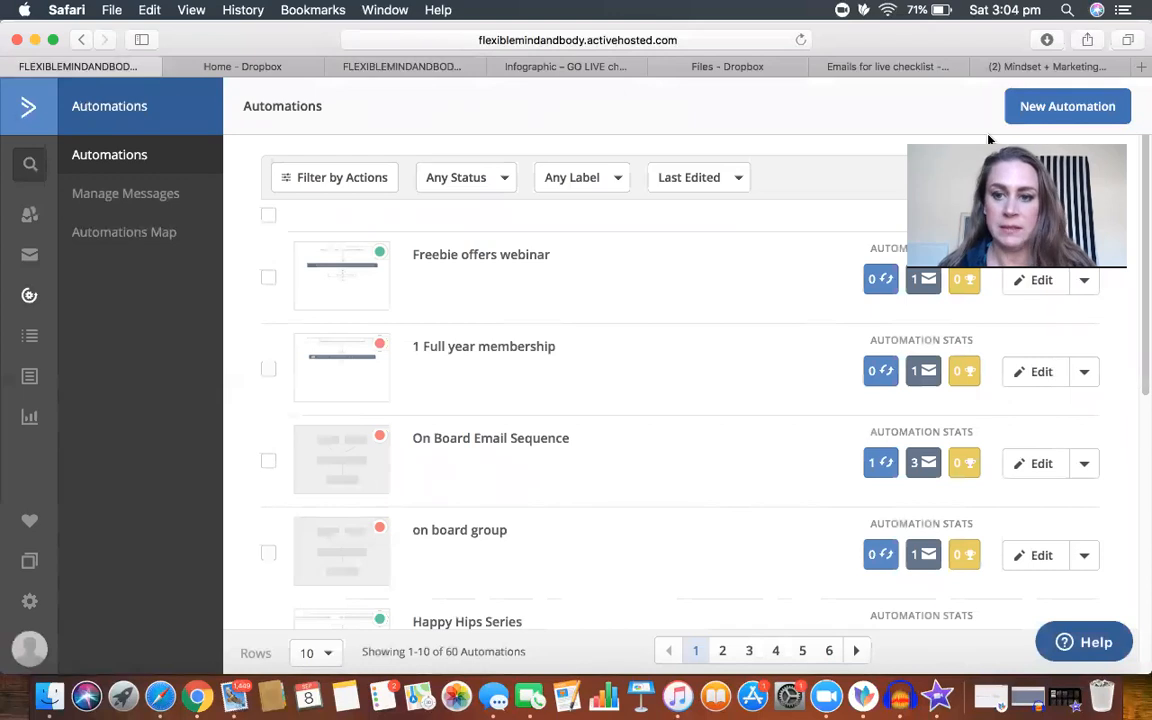
pyautogui.click(1016, 180)
pyautogui.write('go live')
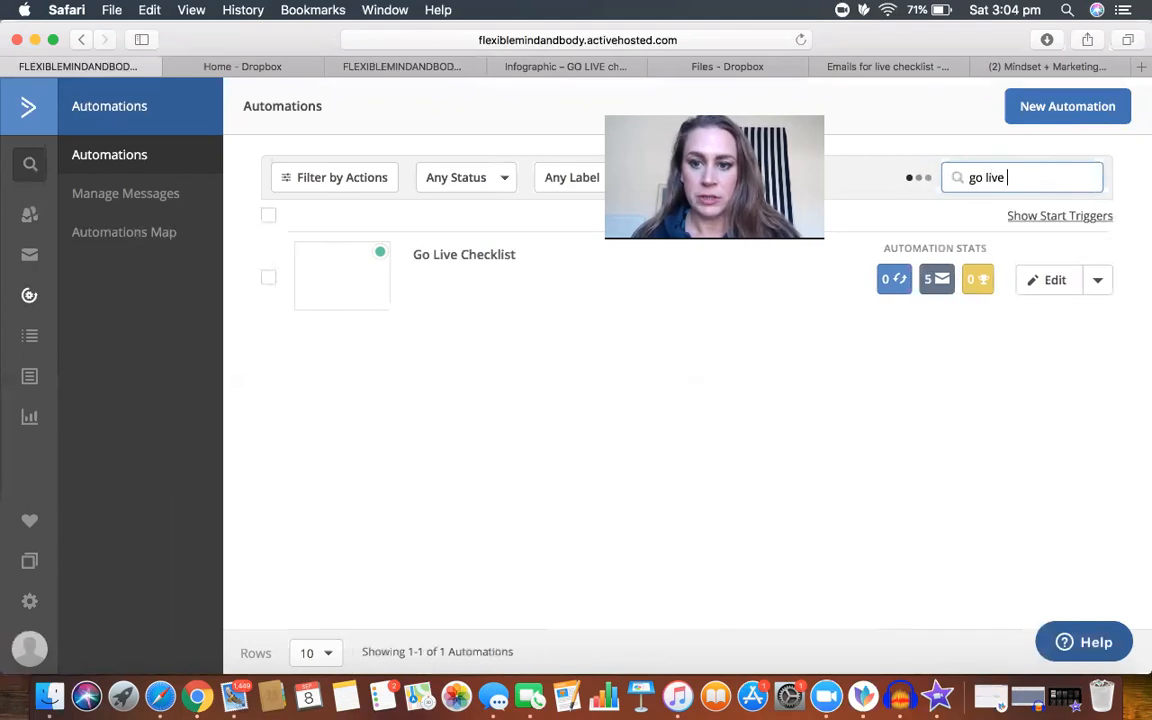
pyautogui.click(456, 262)
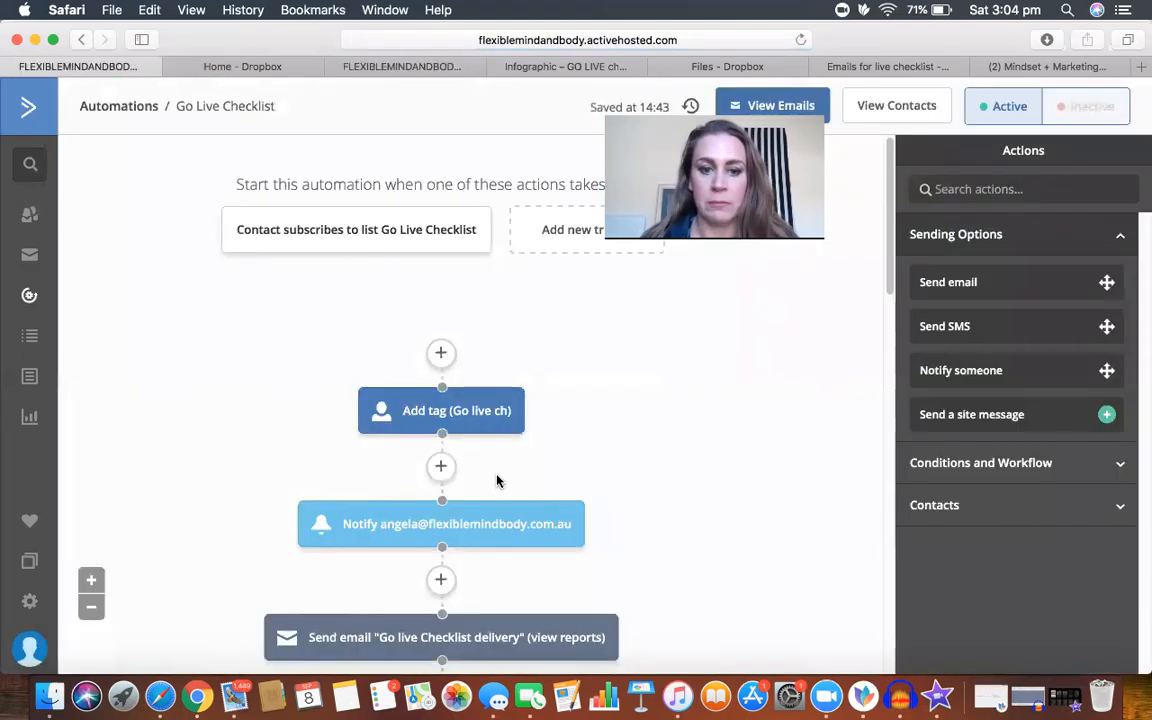
# Step: Examine the Go Live Checklist automation's sequence of trigger, tag, notification, emails, waits and list subscription
pyautogui.scroll(-3, 758, 483)
pyautogui.scroll(2, 758, 483)
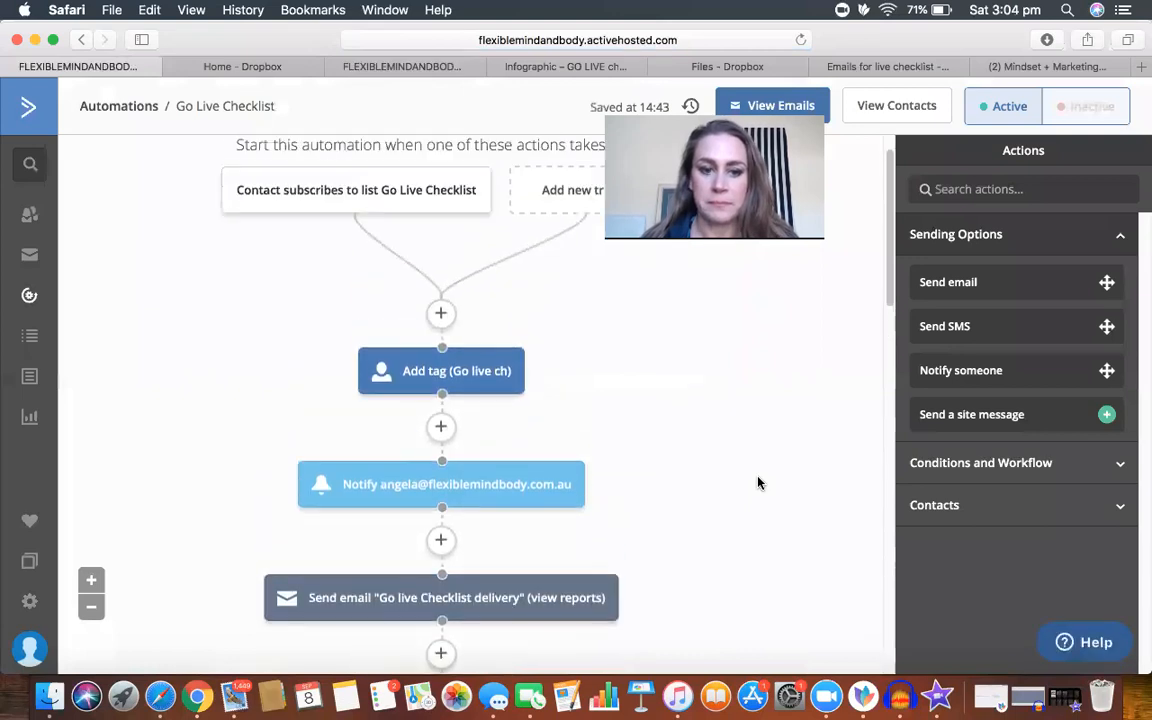
pyautogui.scroll(1, 758, 483)
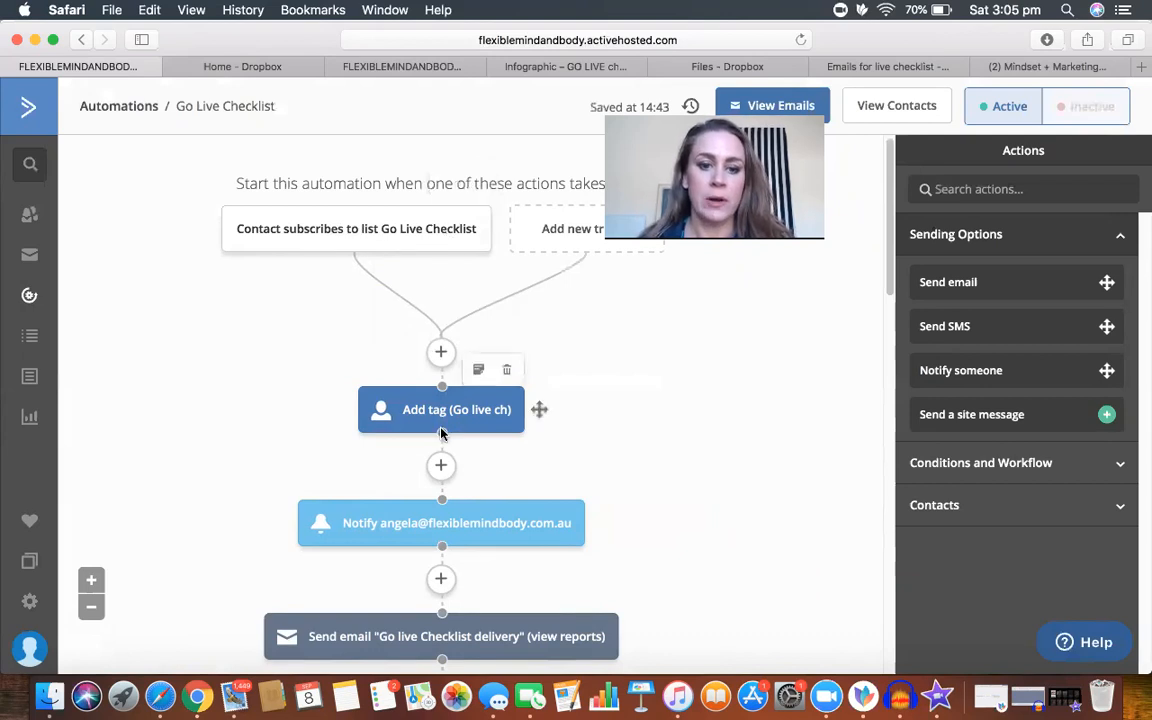
pyautogui.scroll(-5, 596, 432)
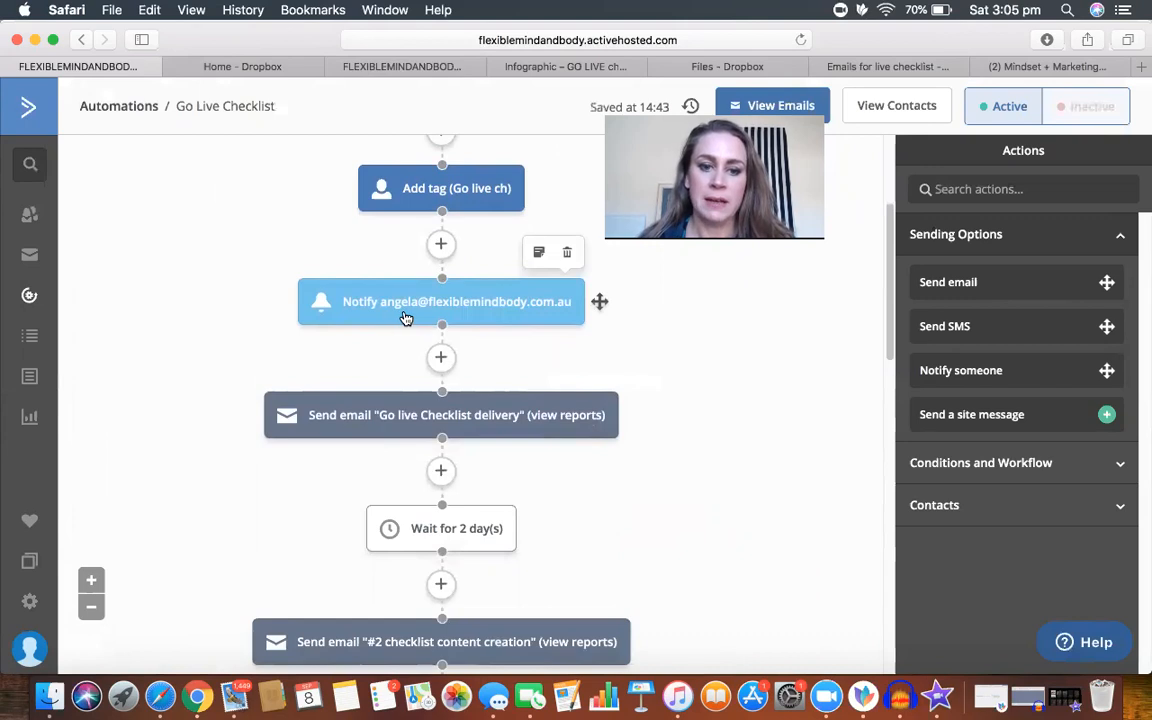
pyautogui.scroll(-3, 715, 430)
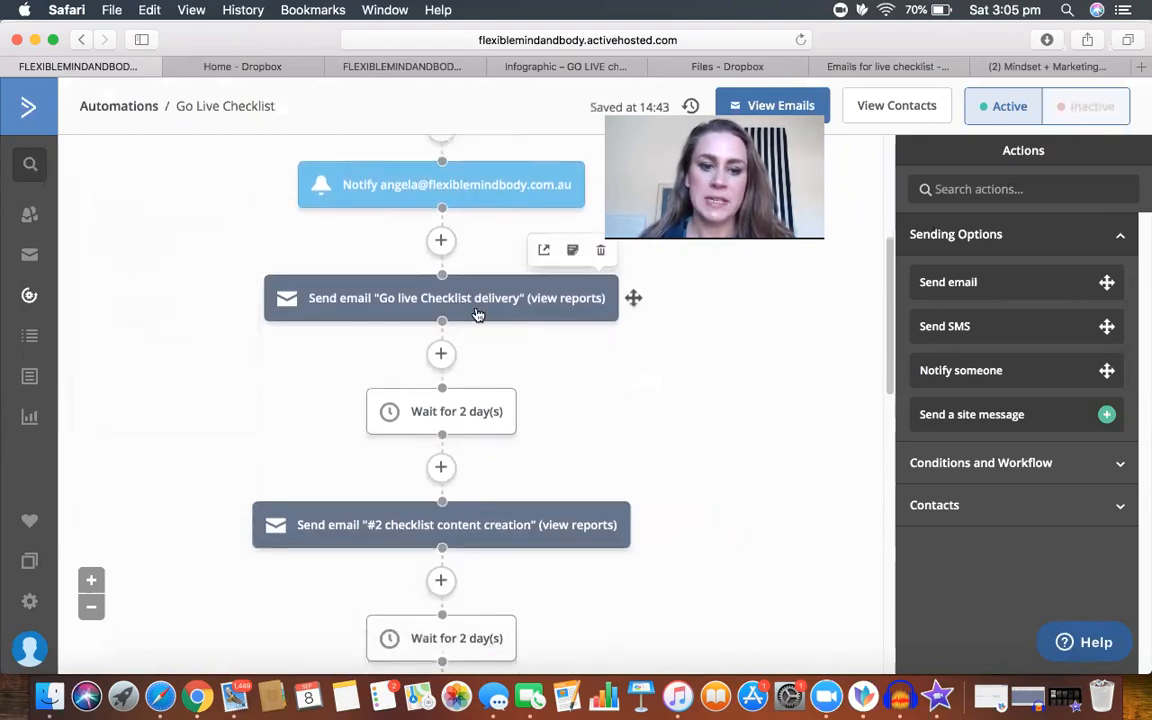
pyautogui.scroll(-3, 667, 441)
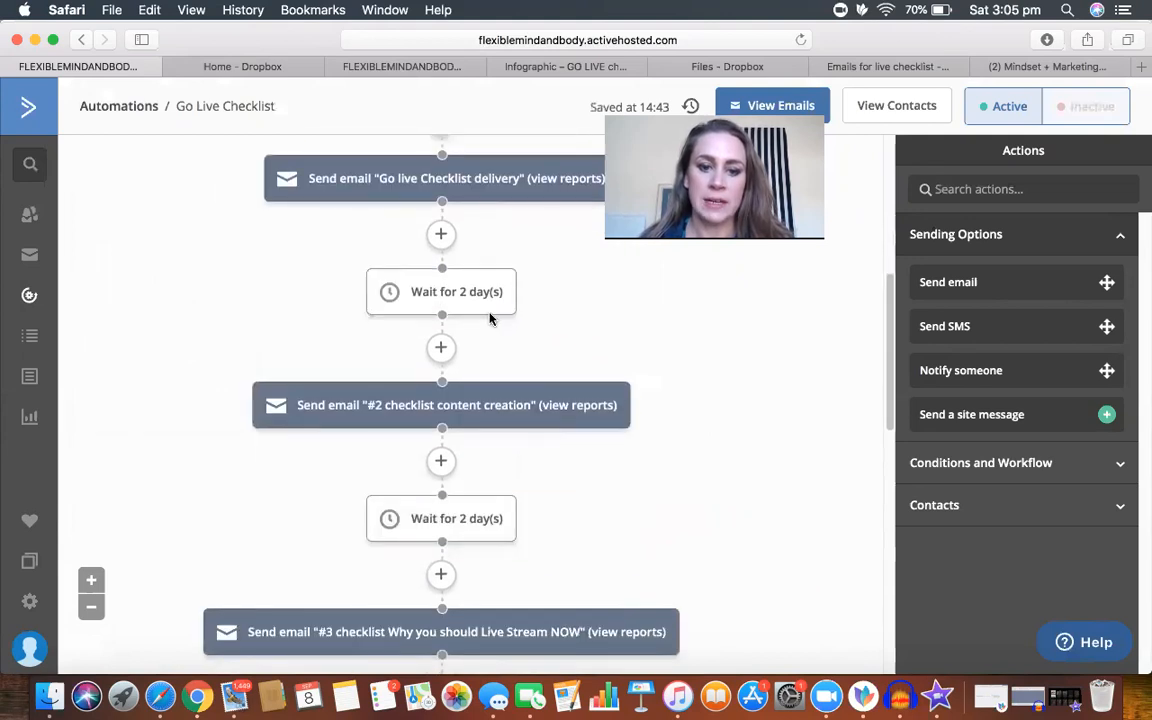
pyautogui.scroll(-3, 767, 514)
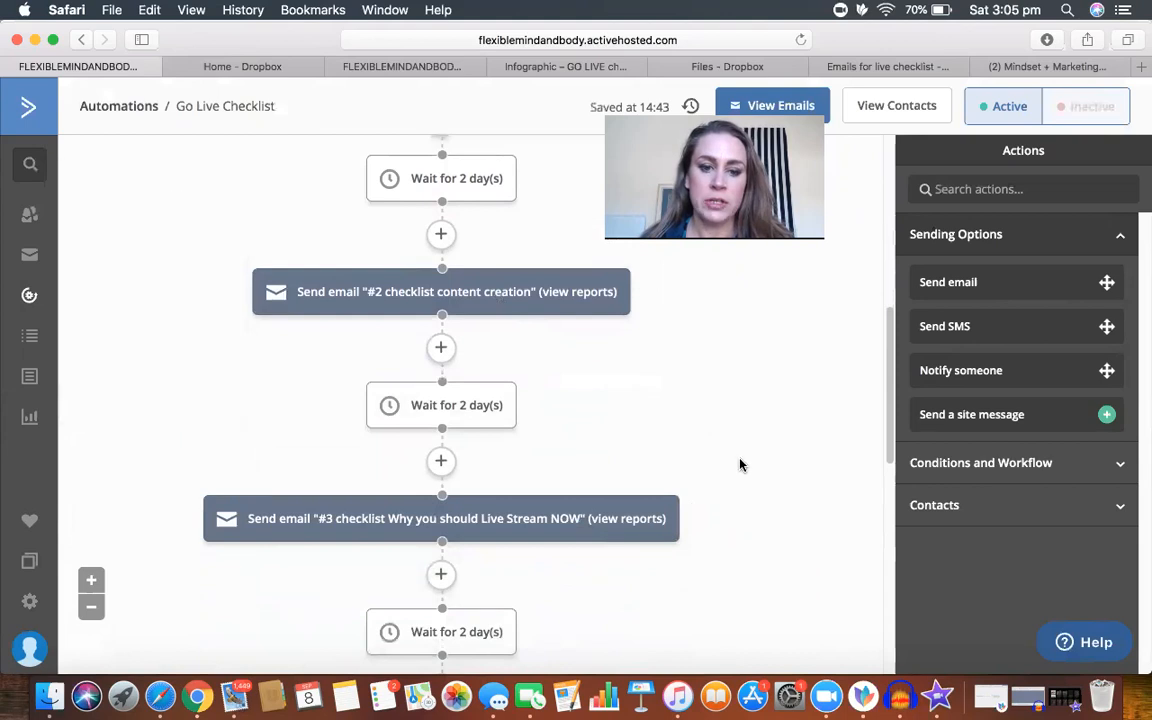
pyautogui.scroll(-3, 740, 464)
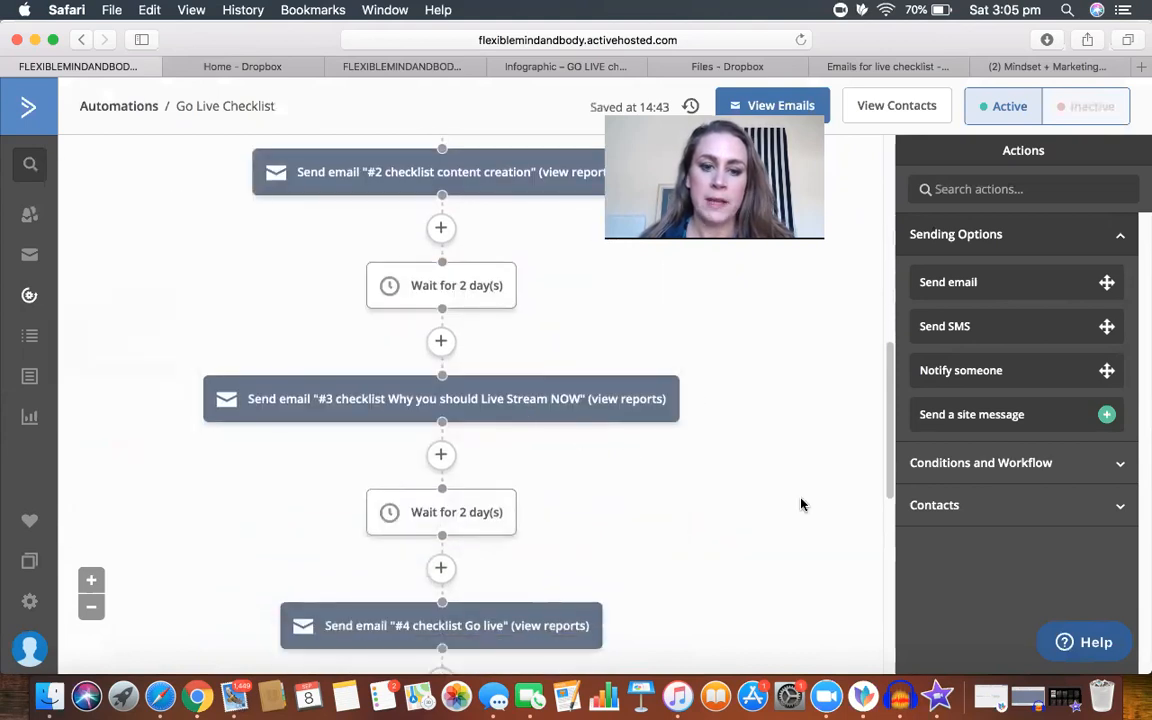
pyautogui.scroll(-4, 808, 505)
pyautogui.scroll(-5, 808, 505)
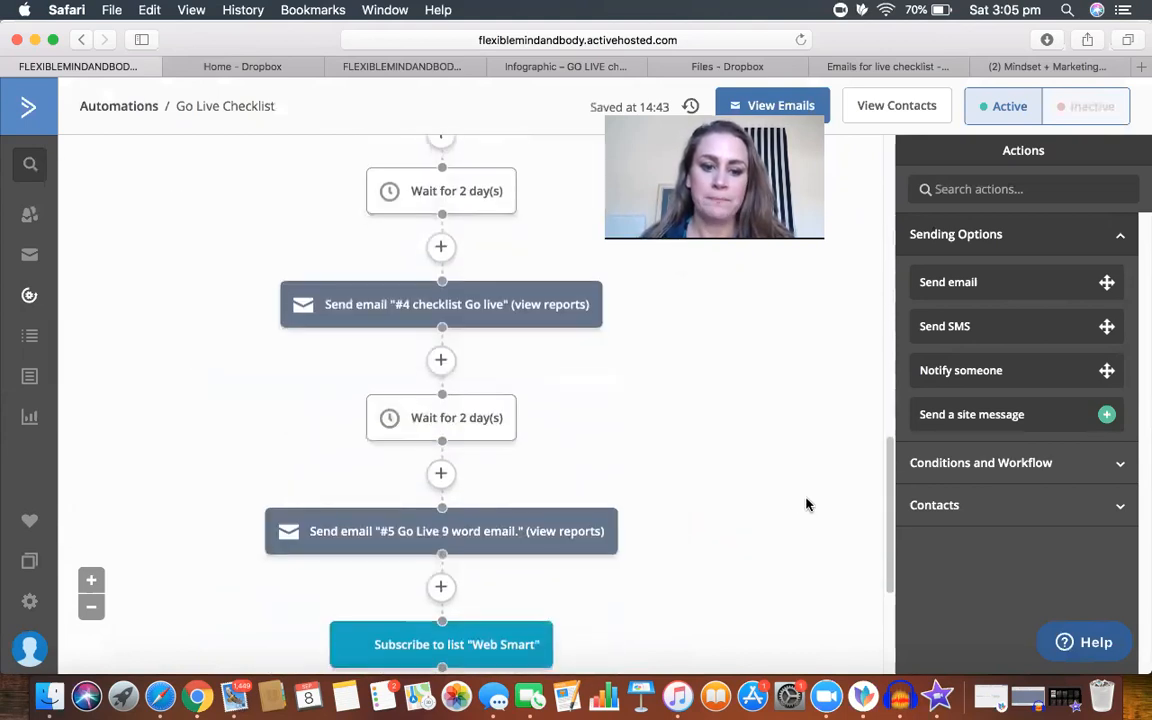
pyautogui.scroll(-3, 808, 505)
pyautogui.scroll(3, 808, 505)
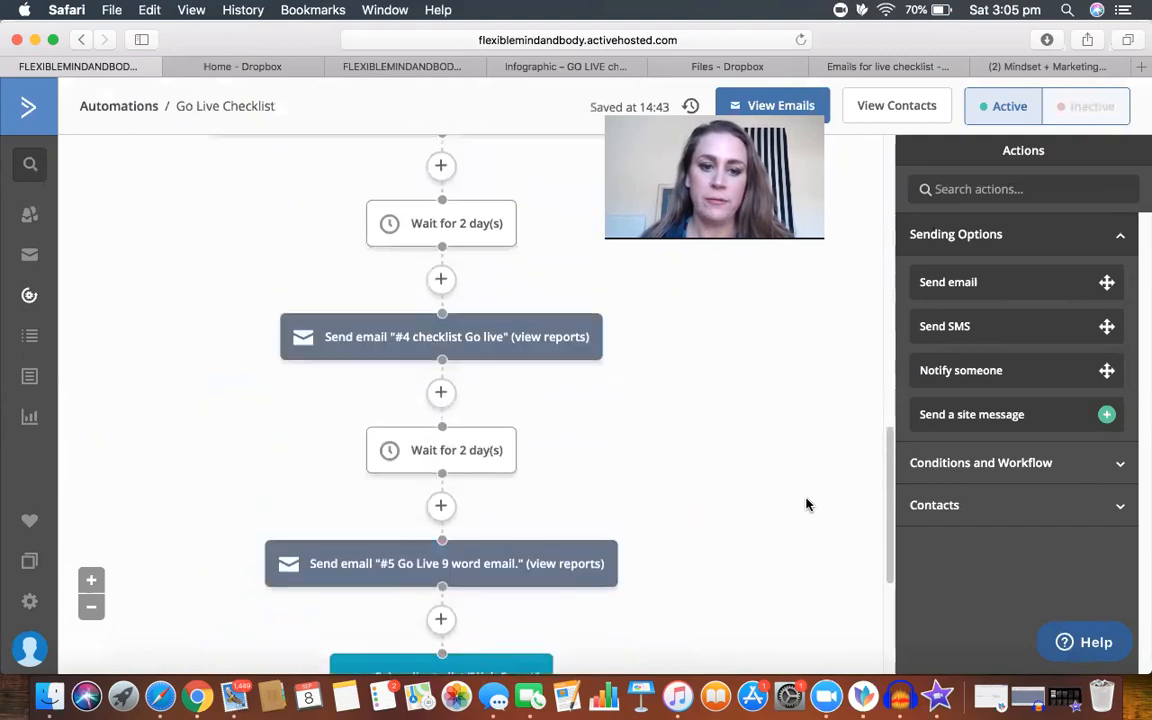
pyautogui.scroll(3, 808, 505)
pyautogui.scroll(15, 808, 505)
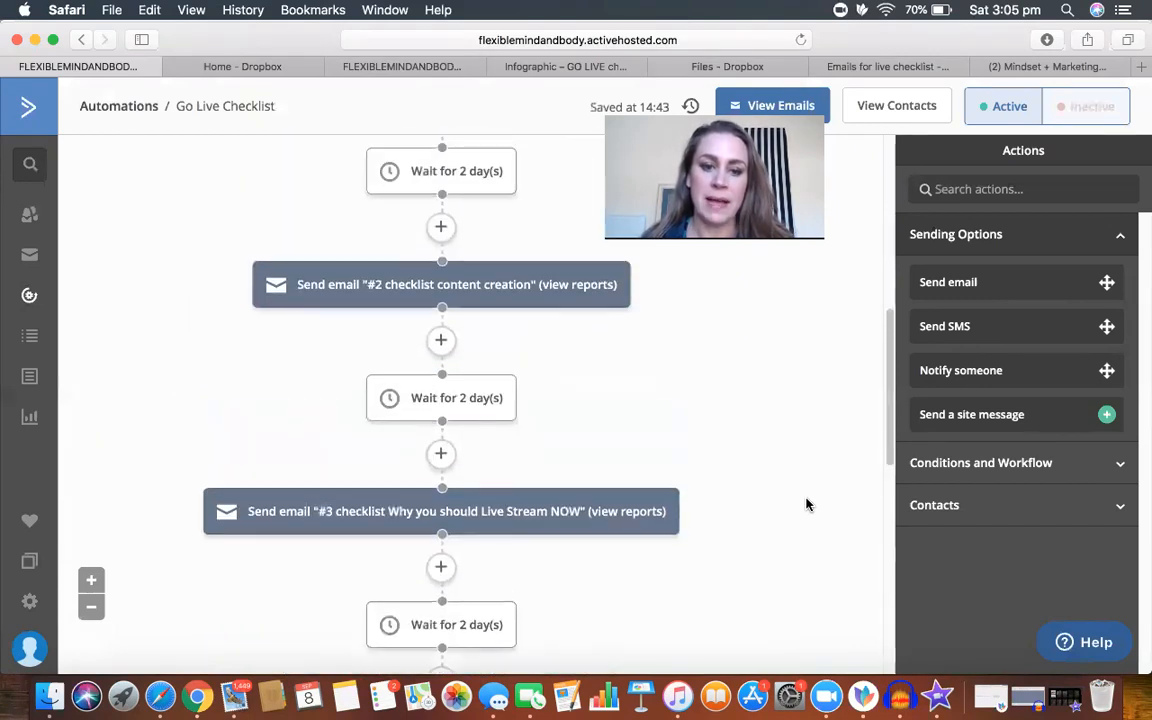
pyautogui.scroll(-15, 808, 505)
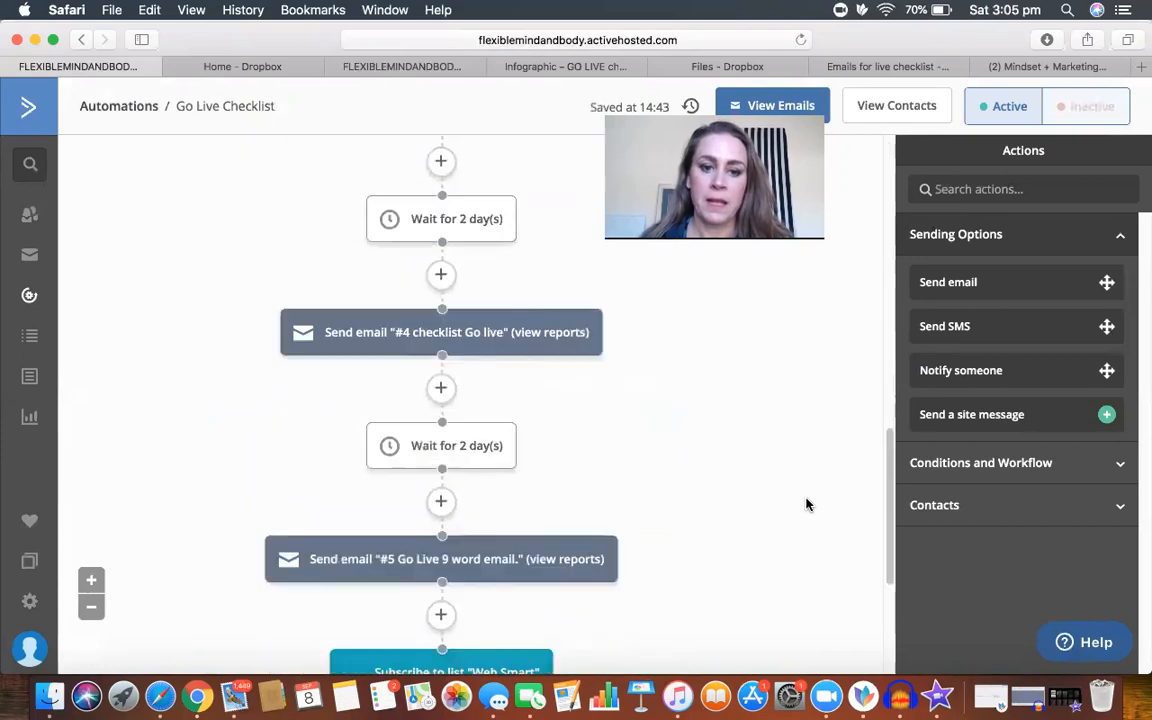
# Step: Create a new automation in the second dashboard tab using the Start from Scratch recipe
pyautogui.click(383, 72)
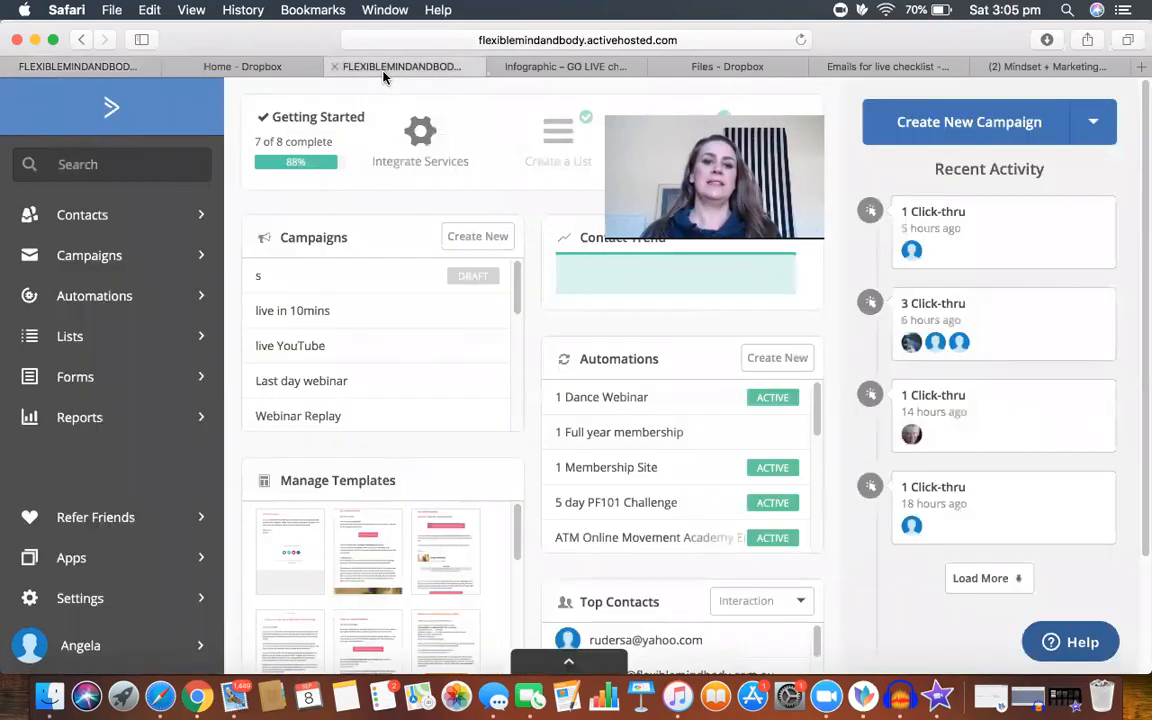
pyautogui.click(86, 296)
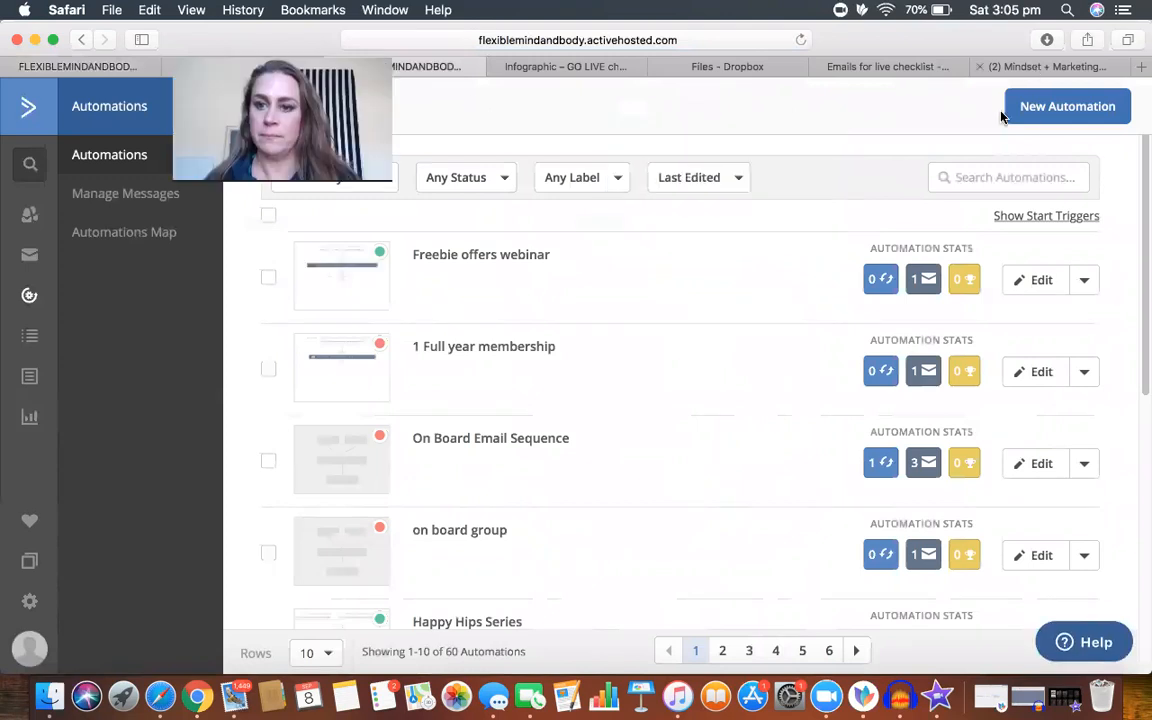
pyautogui.click(1072, 112)
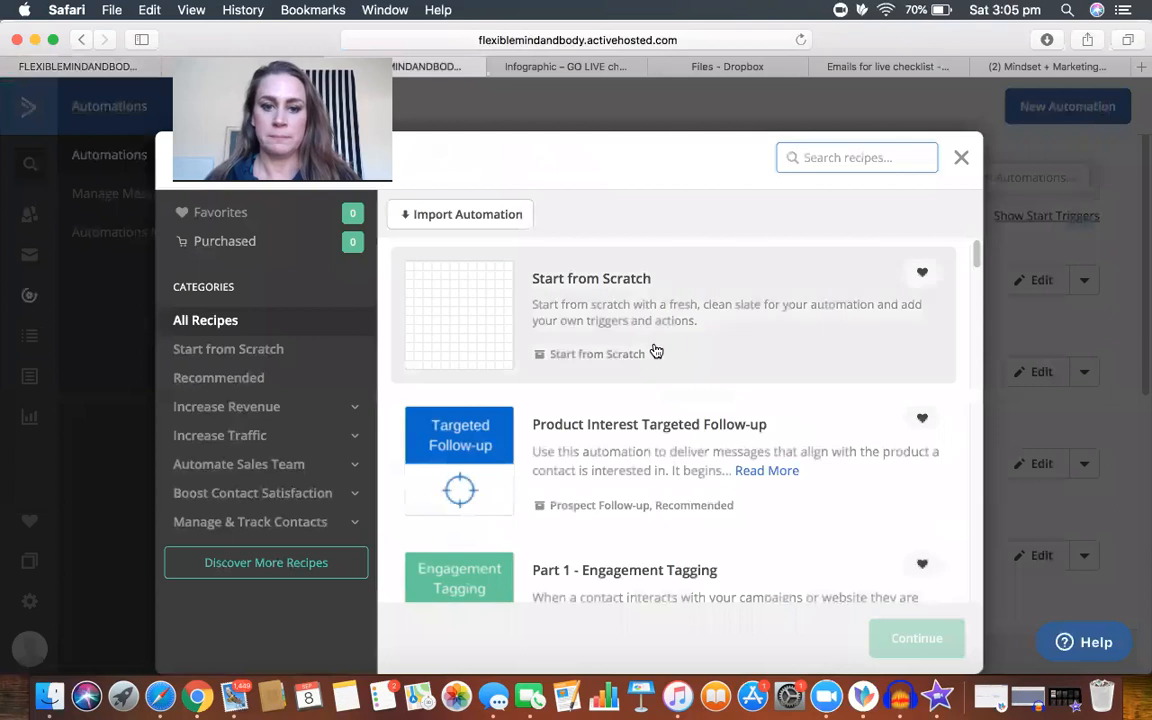
pyautogui.click(591, 298)
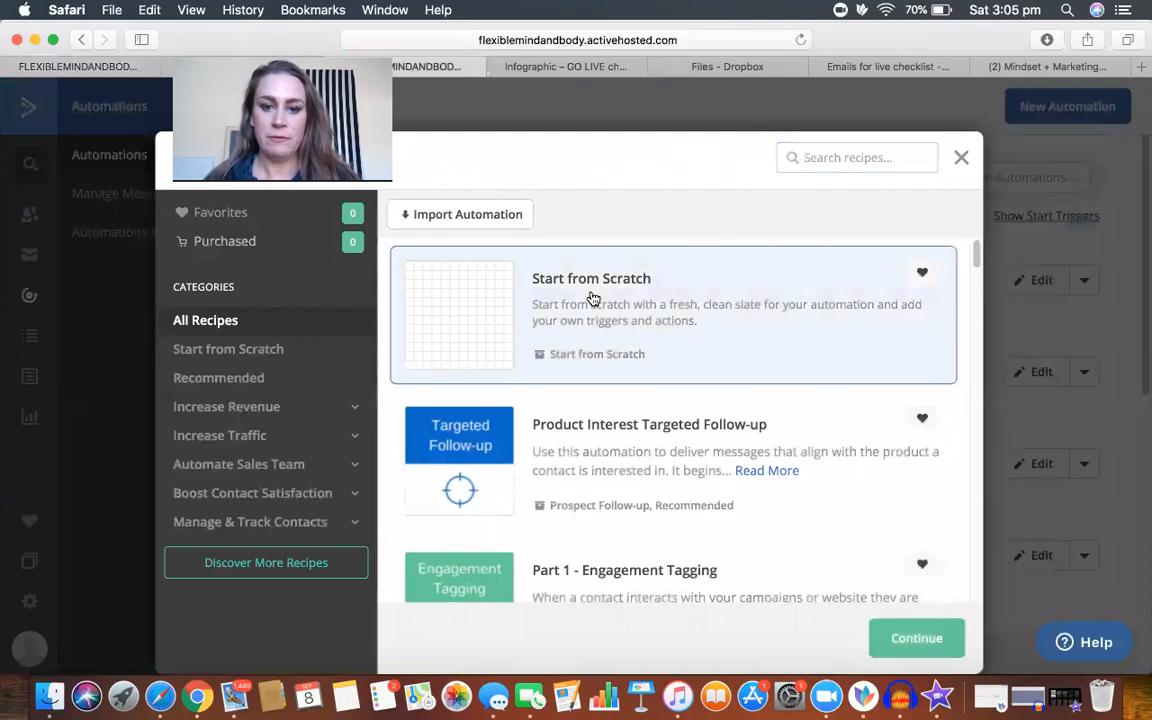
pyautogui.click(911, 637)
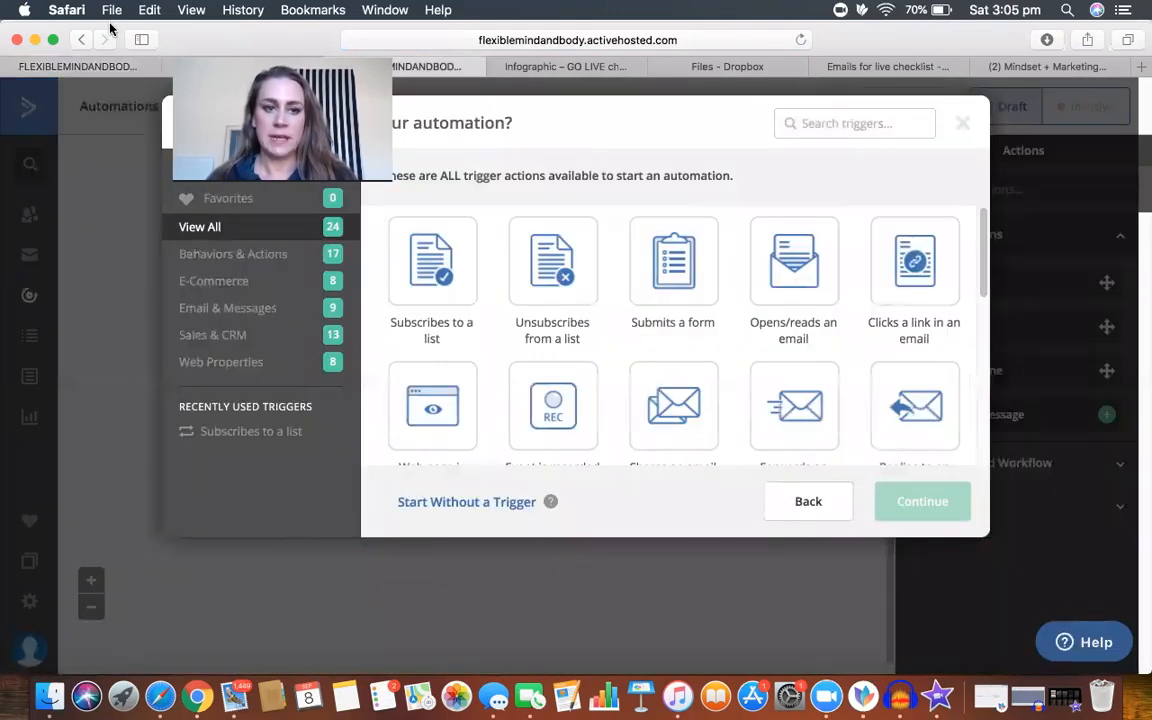
# Step: Add a start trigger for contacts subscribing to the Checklist GO LIVE list, running once
pyautogui.click(405, 265)
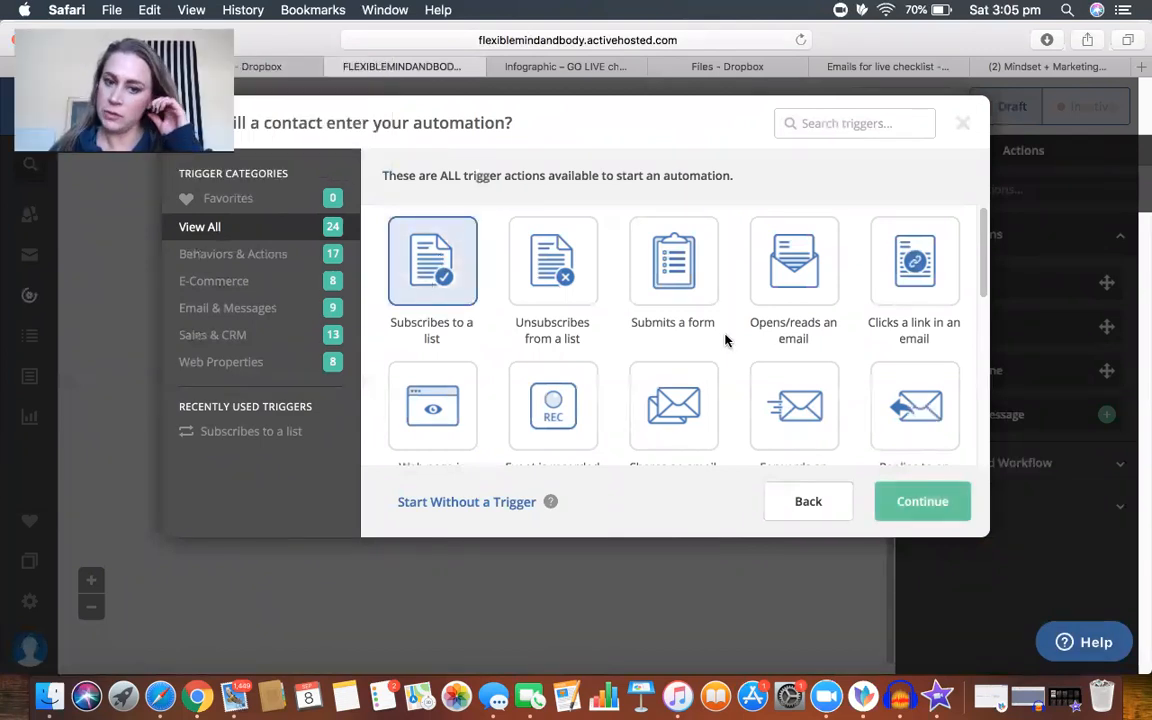
pyautogui.click(906, 500)
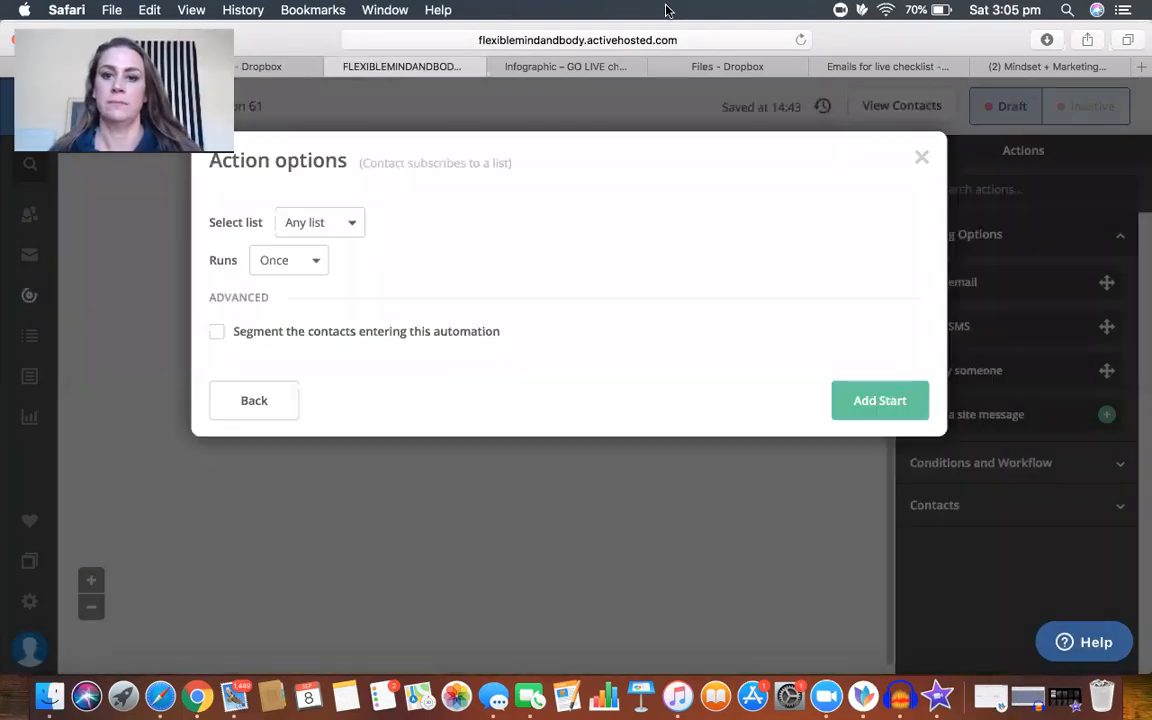
pyautogui.click(356, 223)
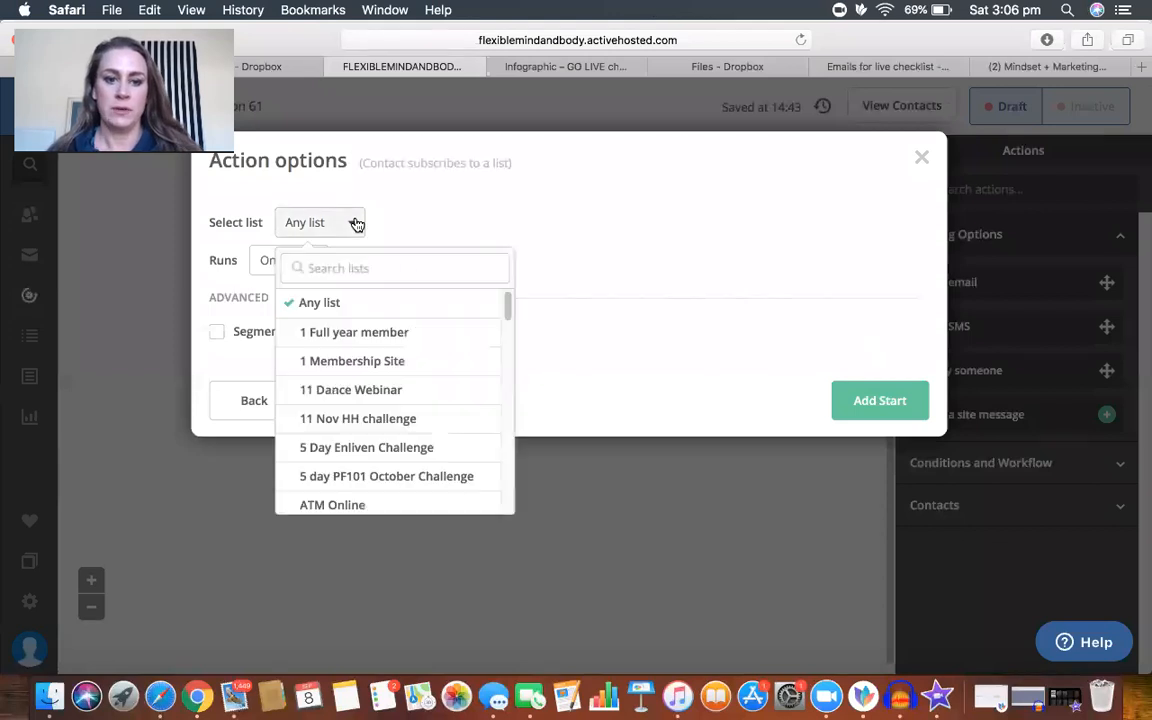
pyautogui.click(386, 268)
pyautogui.write('c')
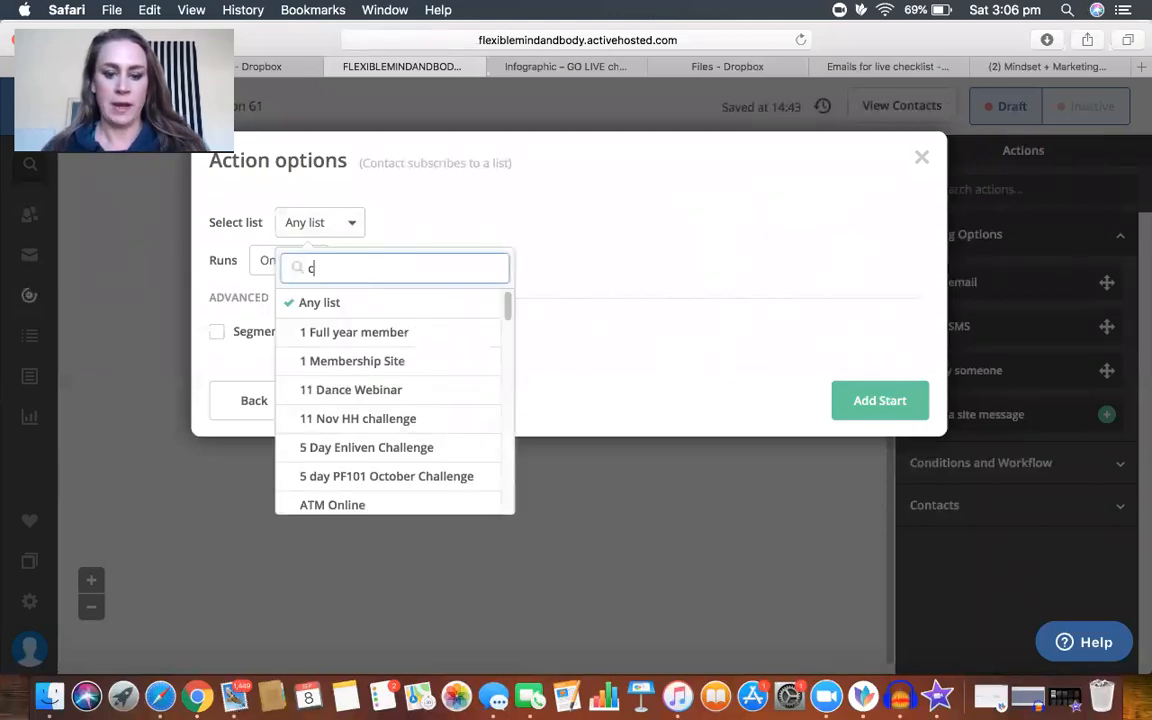
pyautogui.write('hec')
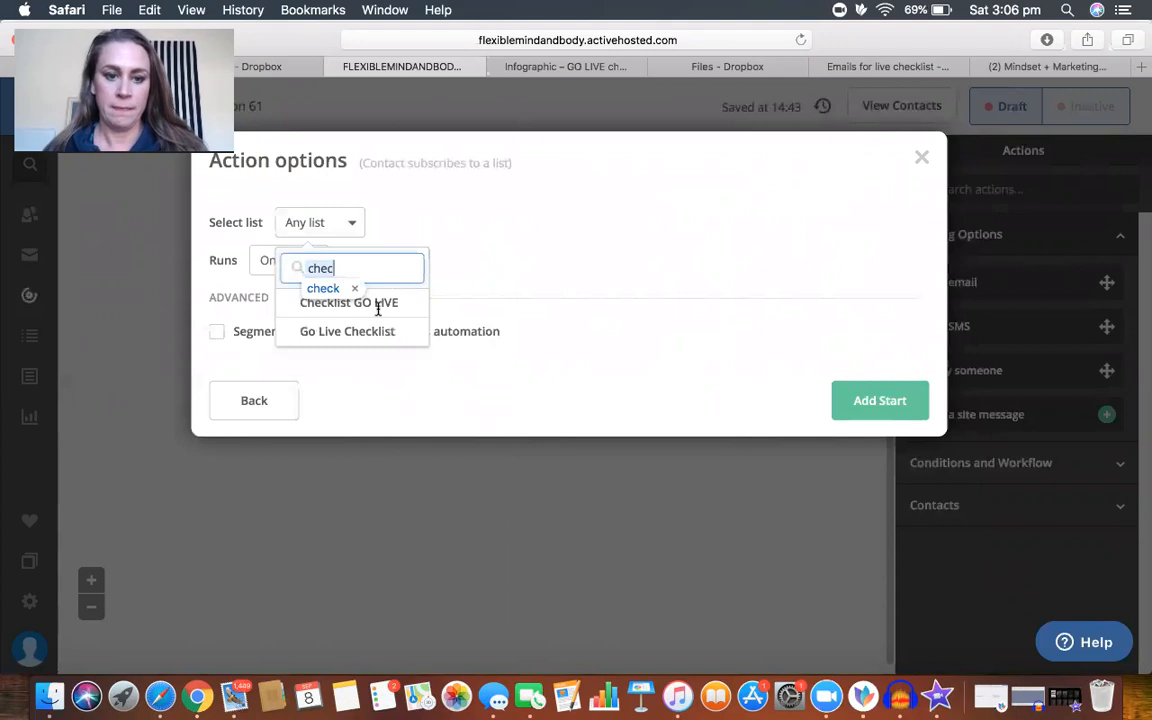
pyautogui.click(385, 309)
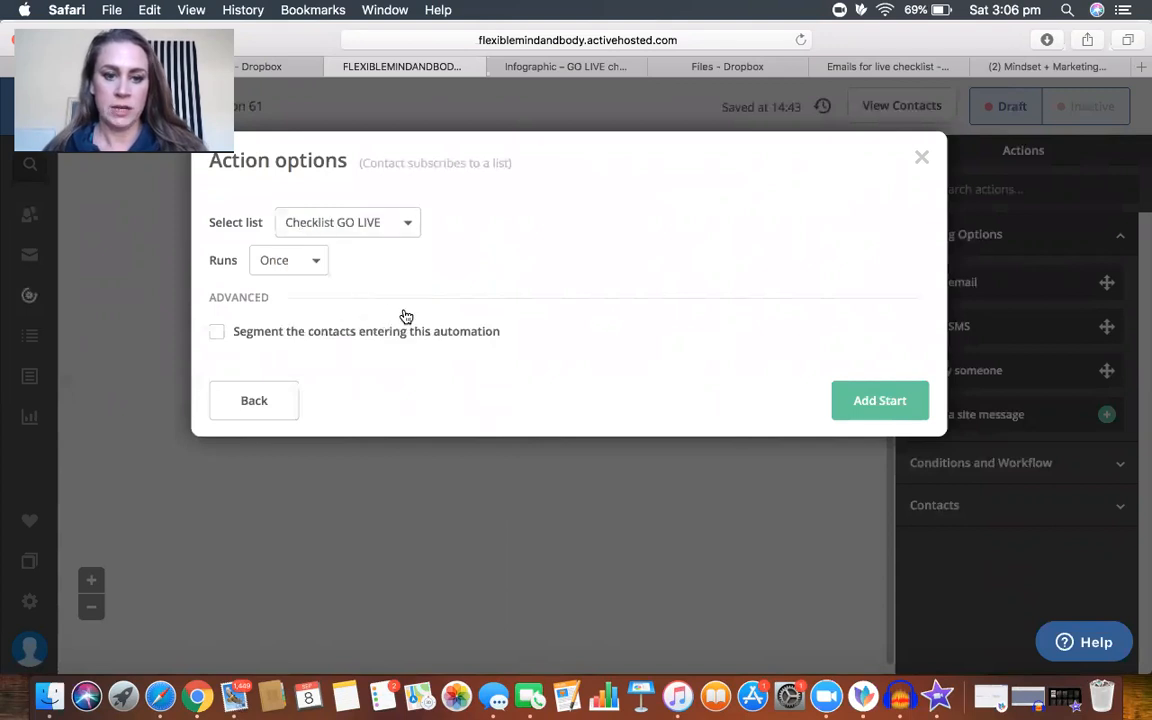
pyautogui.click(869, 401)
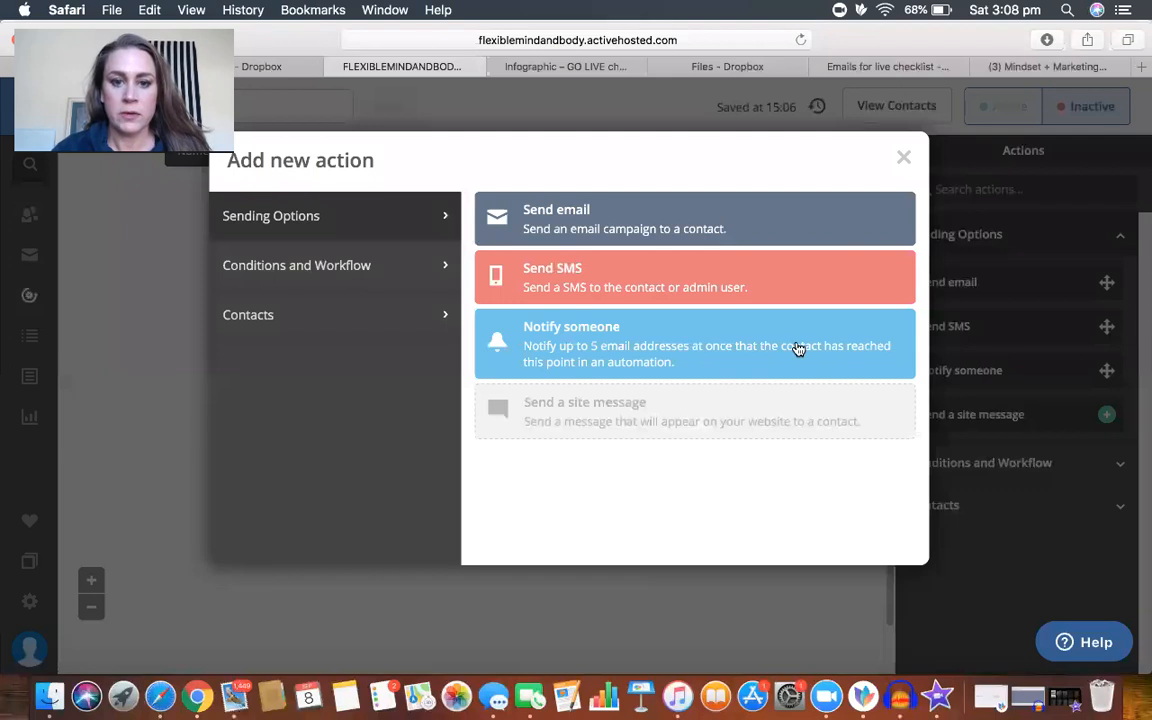
# Step: Add a Send email action and create a new email named "Delivery of GOLIVE checklist" for it
pyautogui.moveTo(672, 435)
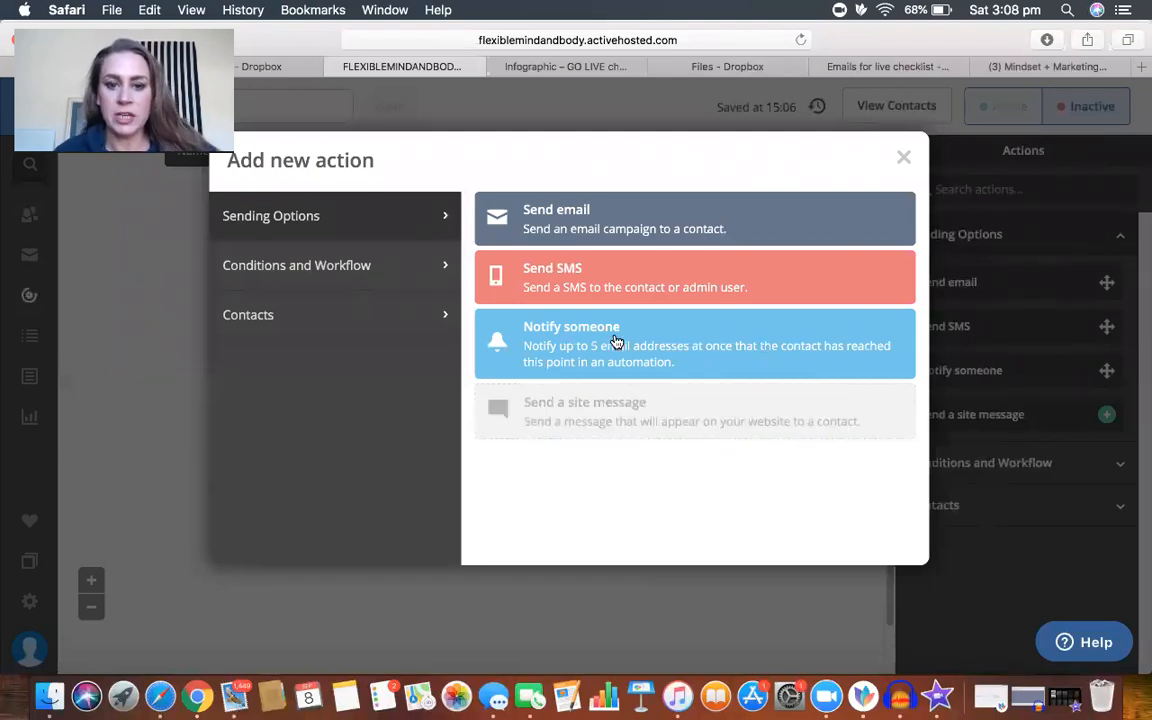
pyautogui.click(601, 221)
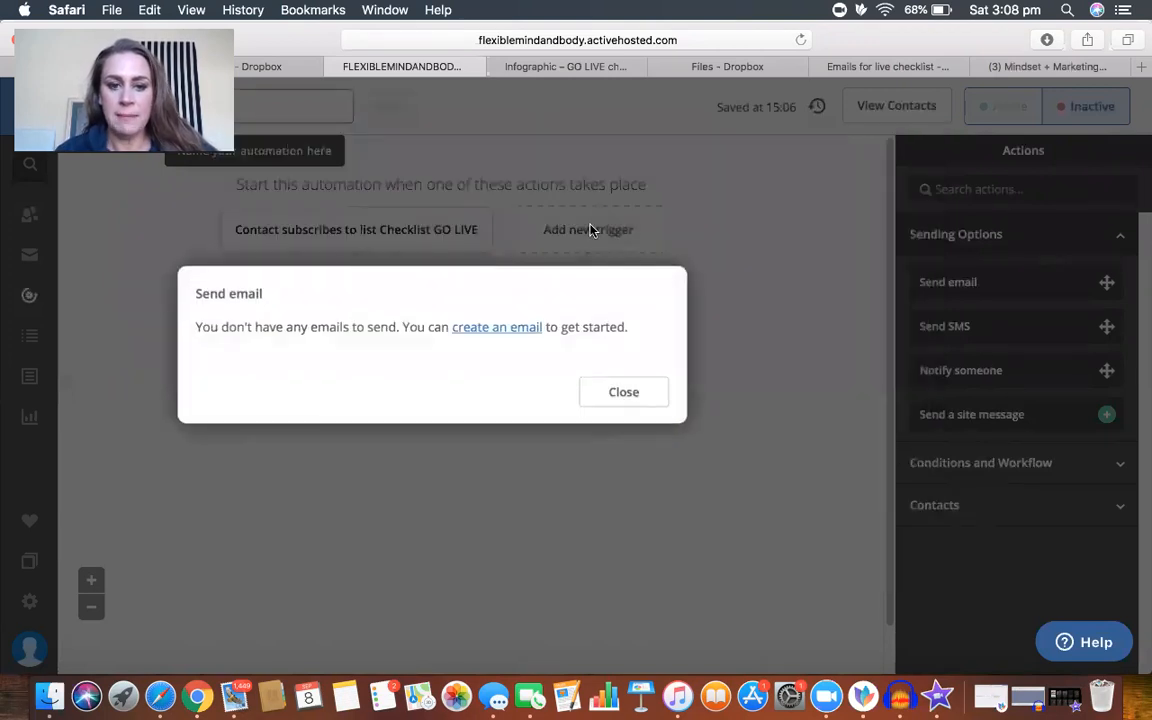
pyautogui.click(489, 329)
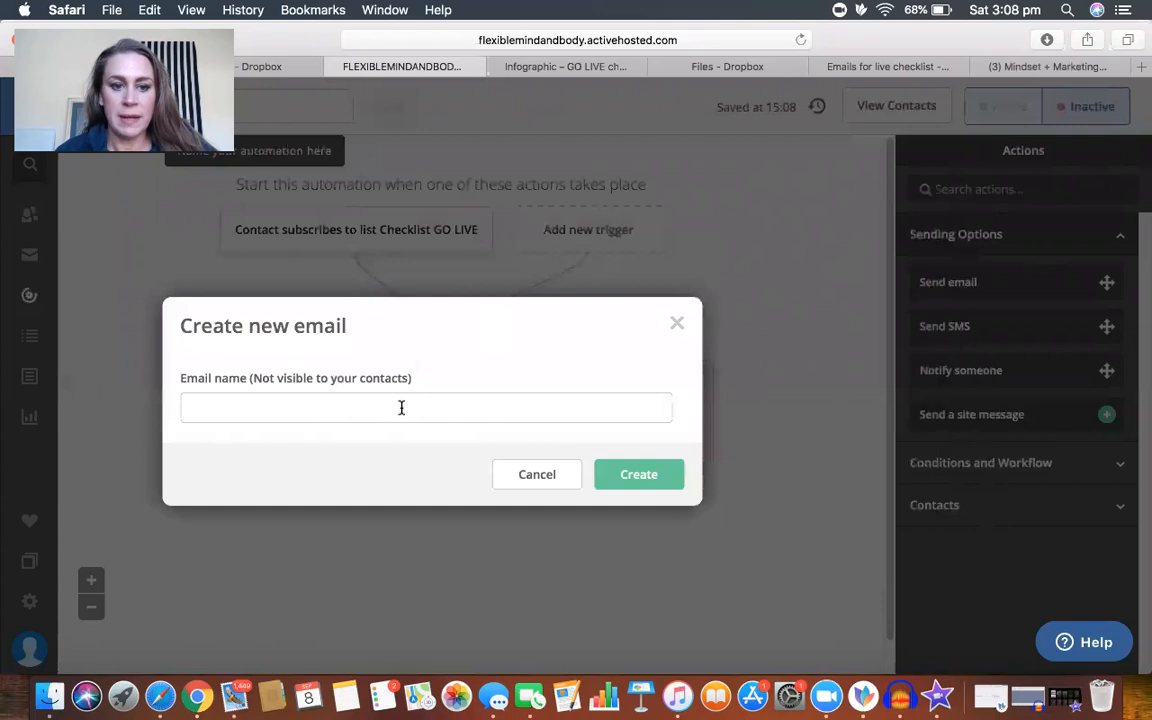
pyautogui.click(401, 405)
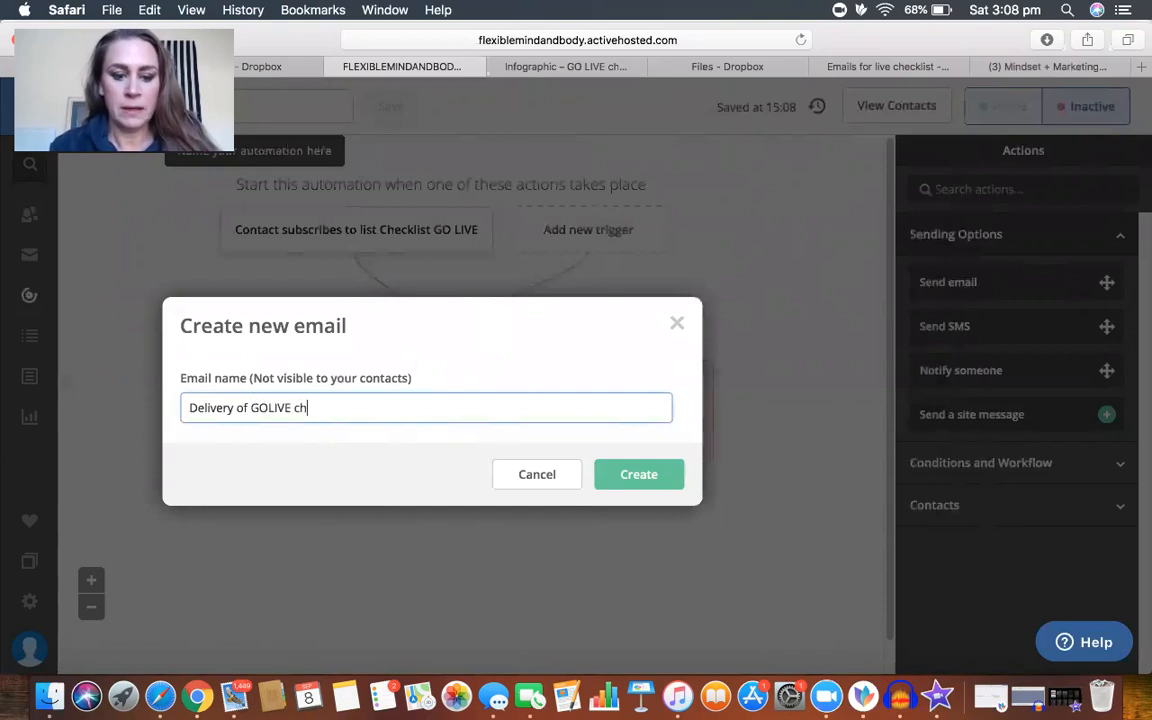
pyautogui.write('Delivery of GOLIVE checklist')
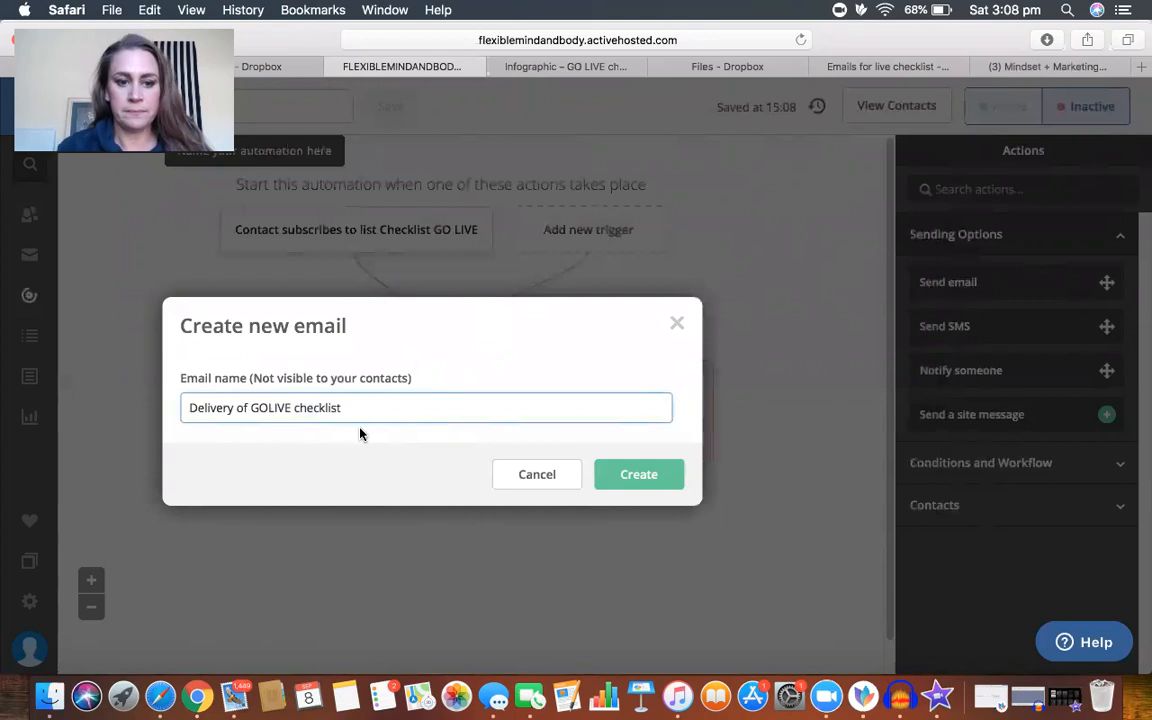
pyautogui.click(626, 471)
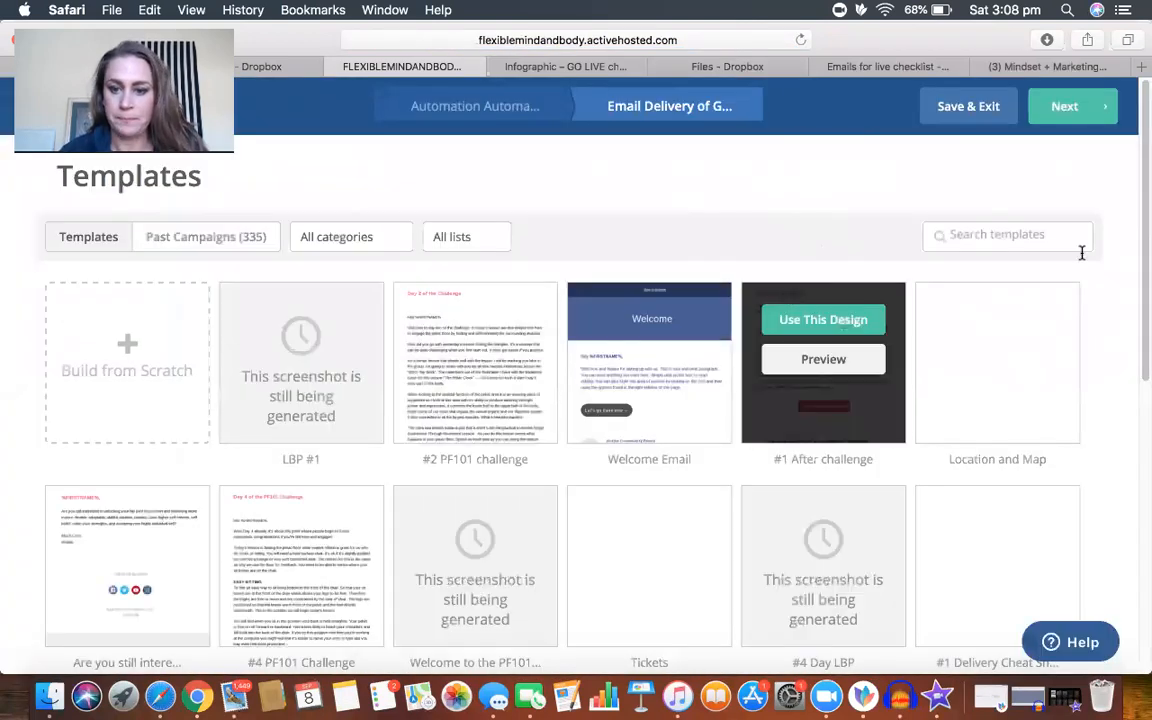
# Step: Search the past campaigns for "delivery" and look through the matching email designs
pyautogui.click(199, 241)
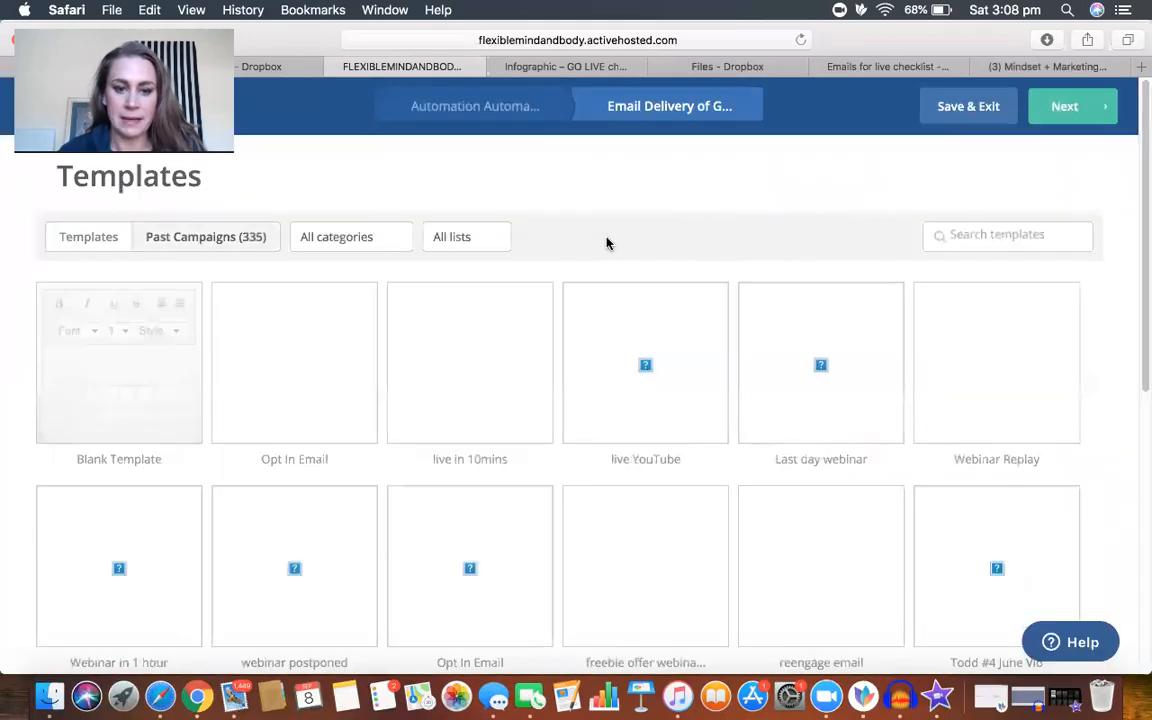
pyautogui.click(987, 241)
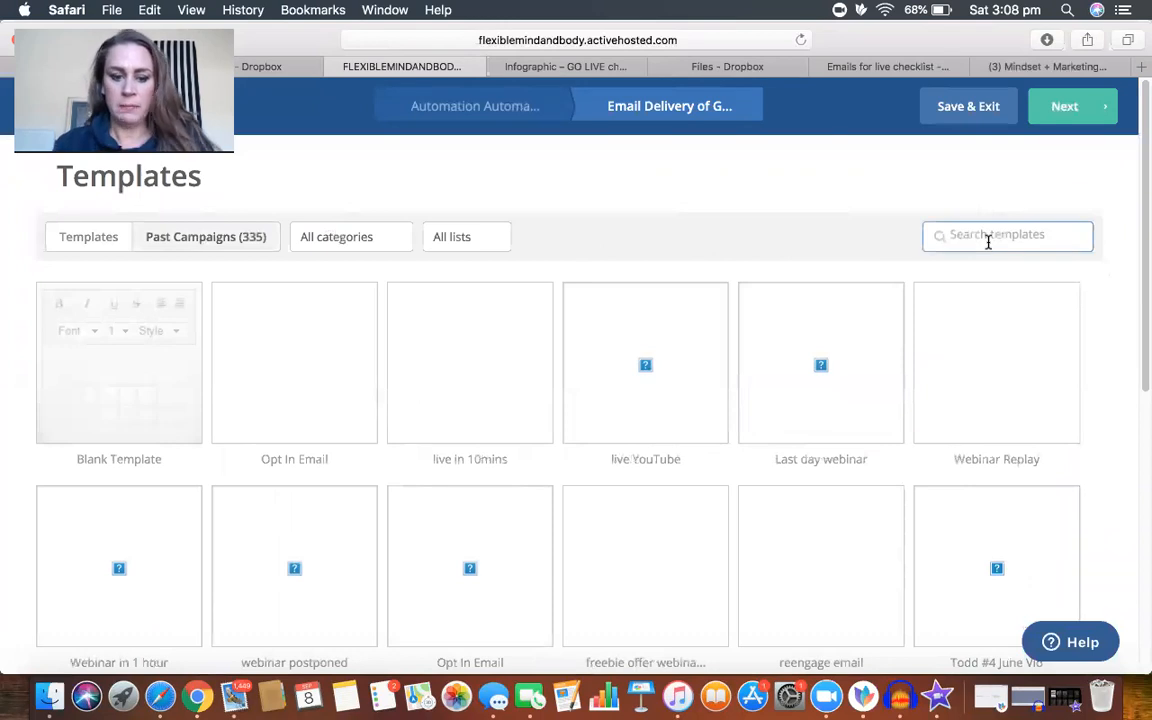
pyautogui.write('deli')
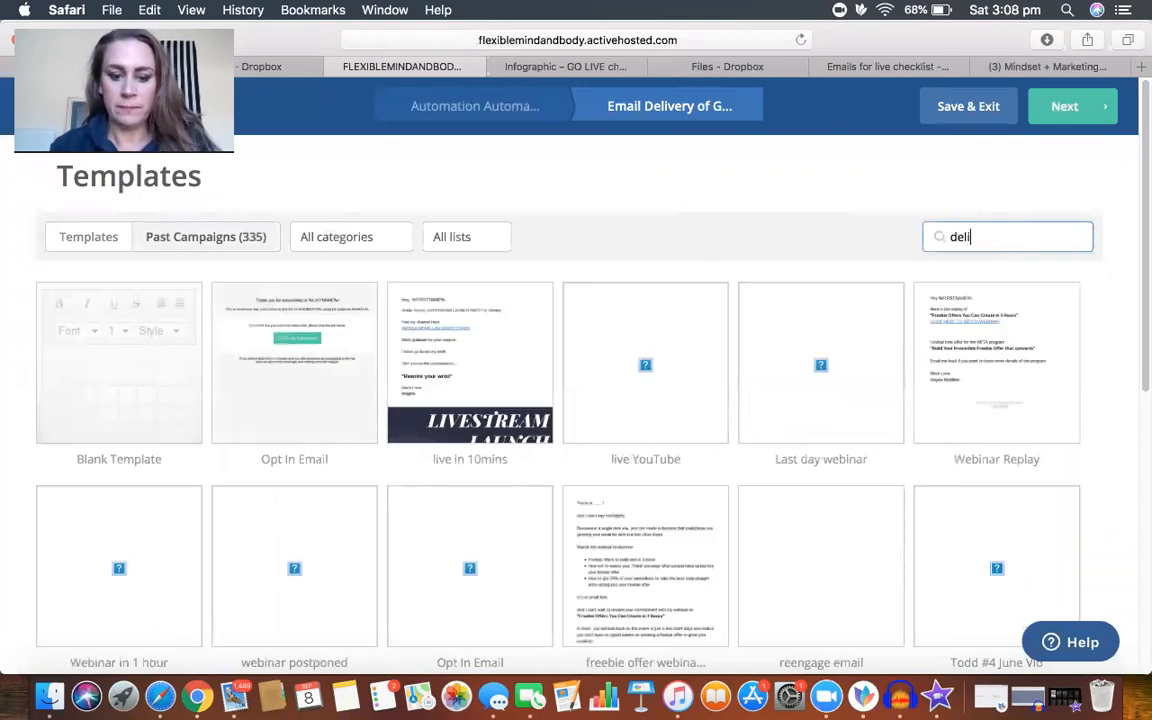
pyautogui.write('verly')
pyautogui.press('BackSpace')
pyautogui.press('BackSpace')
pyautogui.write('y')
pyautogui.press('Return')
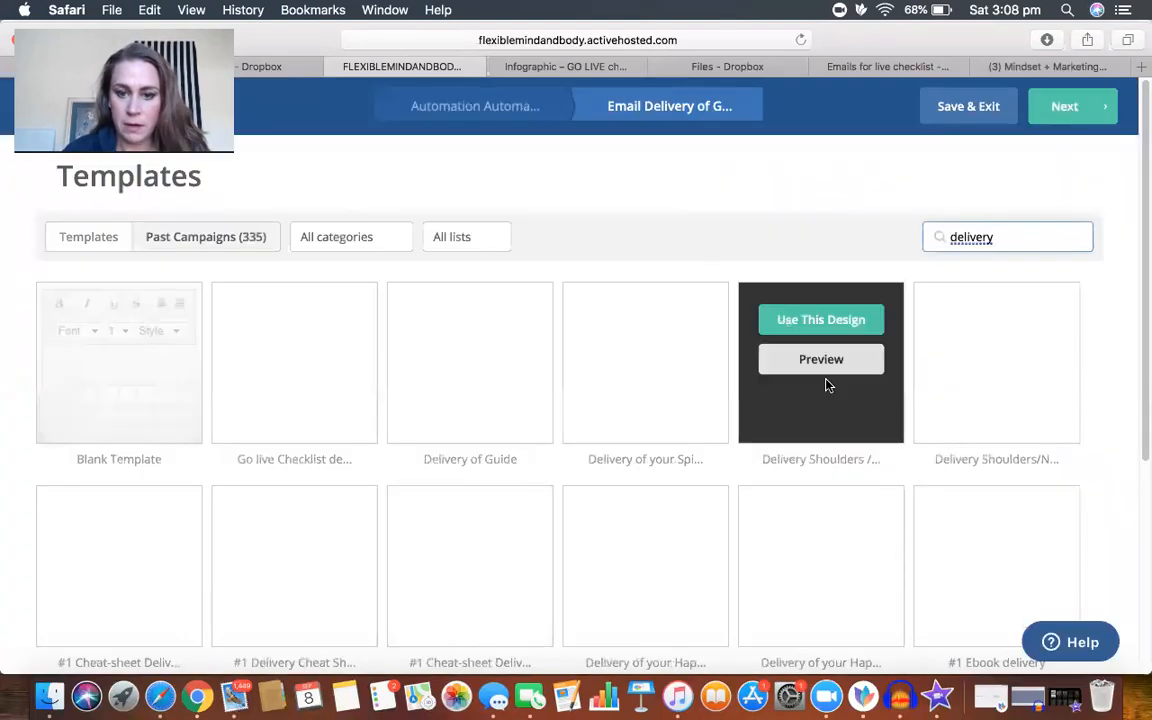
pyautogui.scroll(-5, 704, 425)
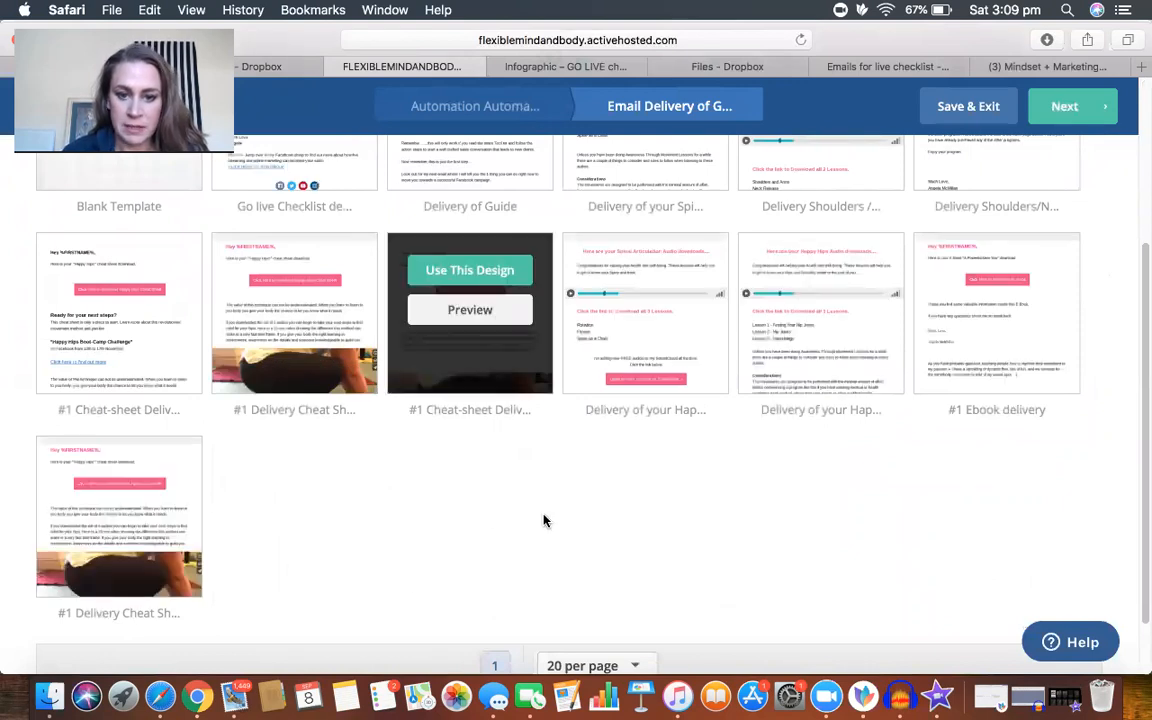
pyautogui.scroll(1, 604, 330)
pyautogui.scroll(4, 604, 330)
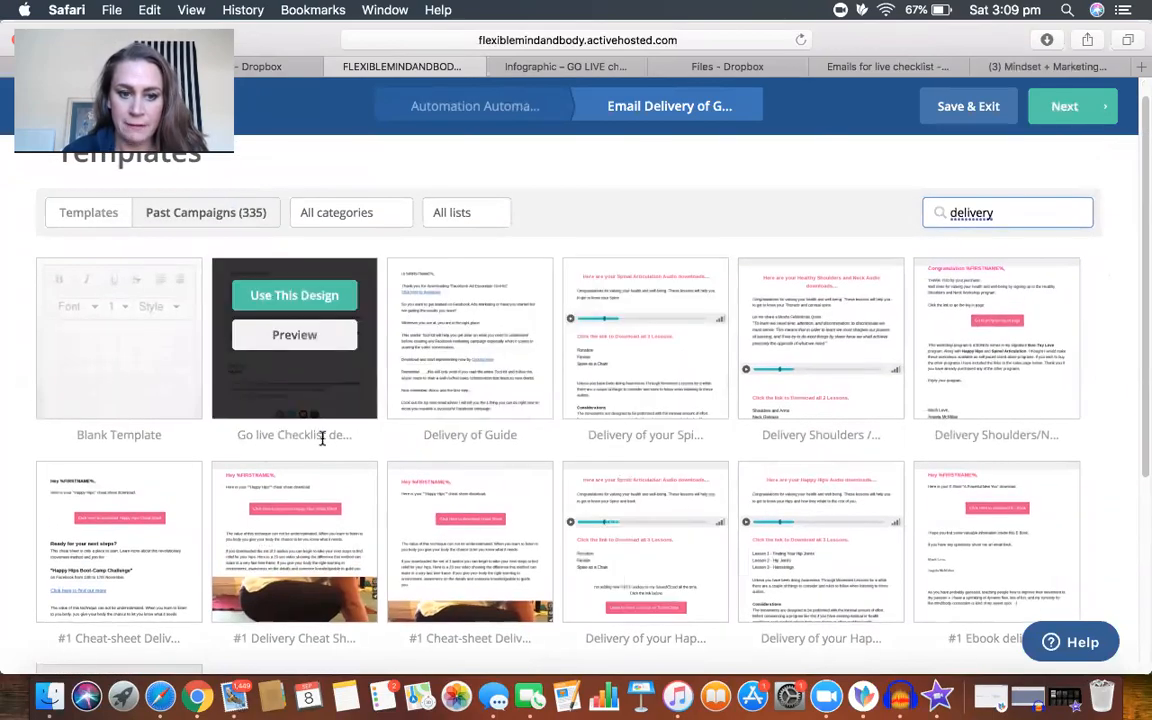
# Step: Enter the email subject "Here is your GO LIST check list" for the past Go live Checklist design and cancel its sender details
pyautogui.click(294, 297)
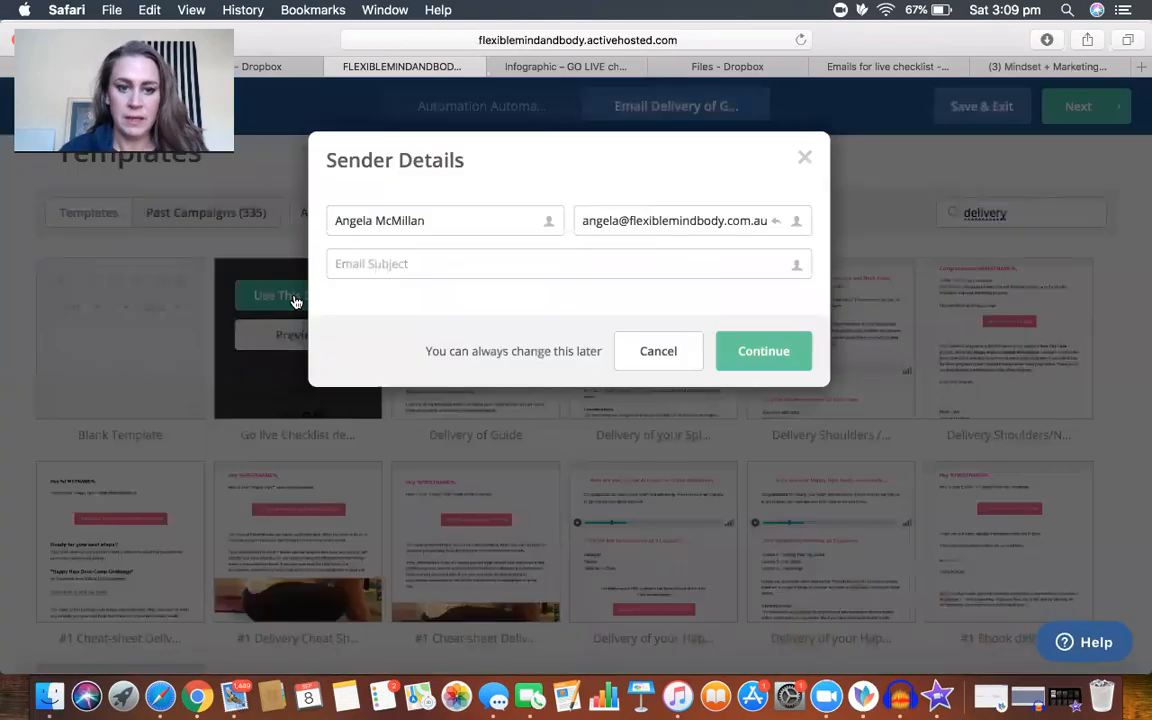
pyautogui.click(364, 267)
pyautogui.write('Here is your GO LIST check list')
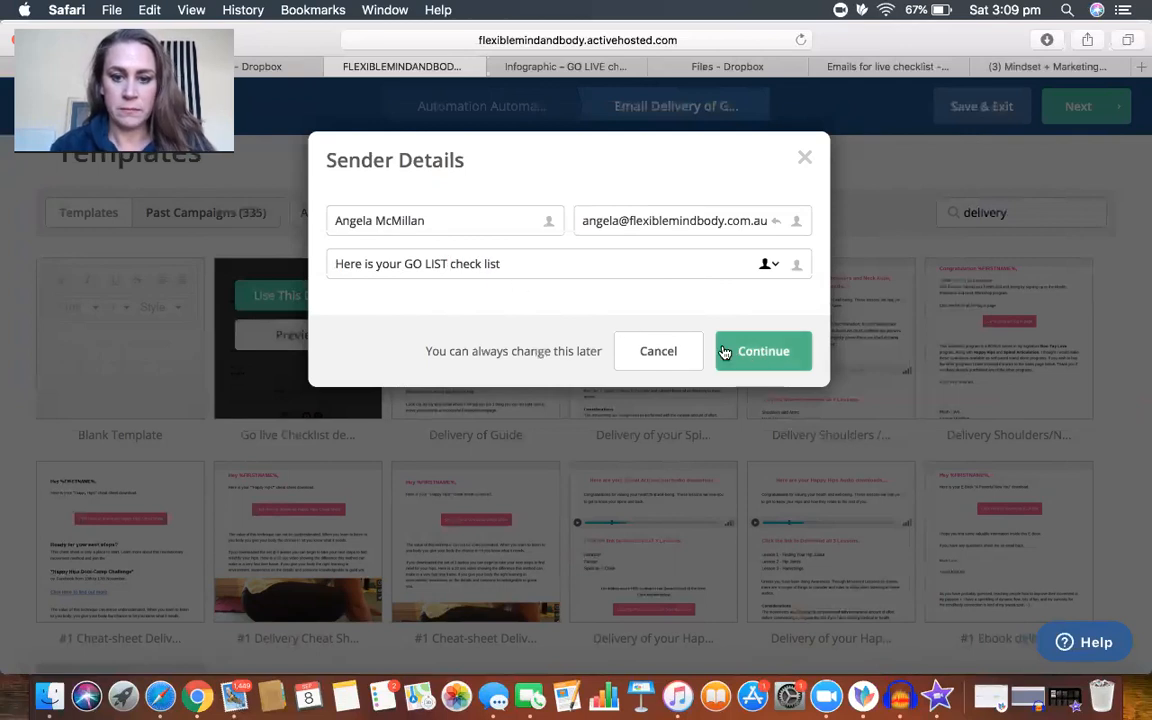
pyautogui.click(668, 352)
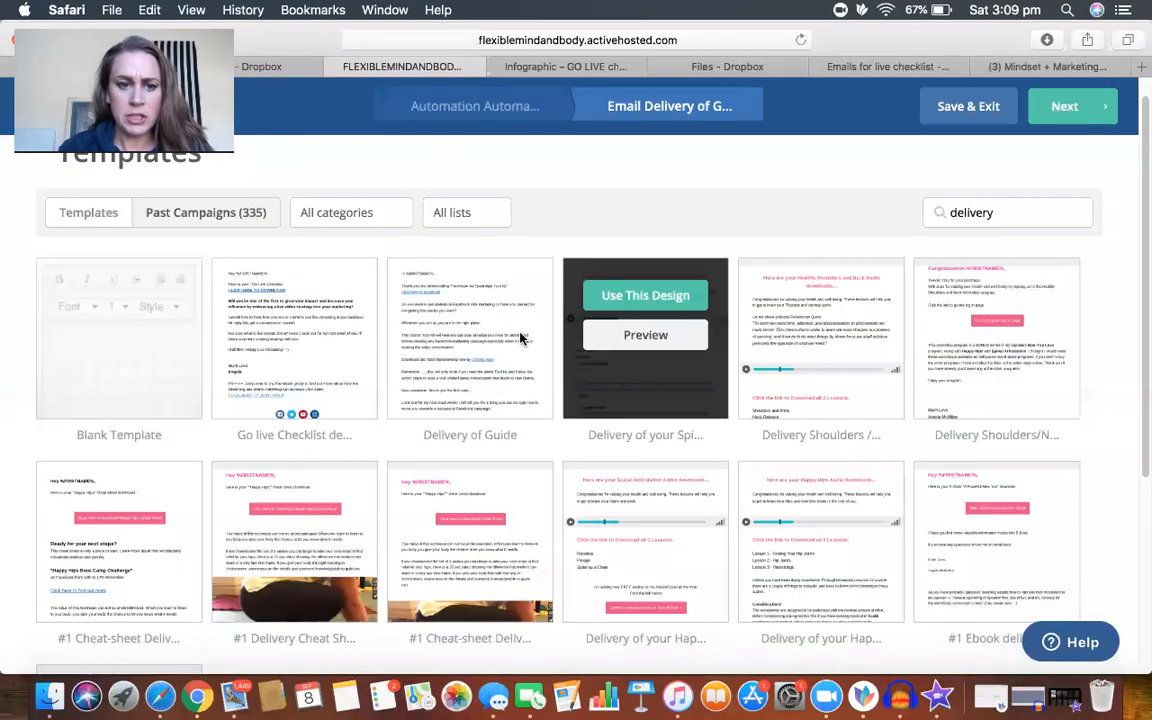
# Step: Choose the #1 Delivery Cheat Sheet design from the saved templates for the email and accept its sender details
pyautogui.click(343, 220)
pyautogui.click(91, 214)
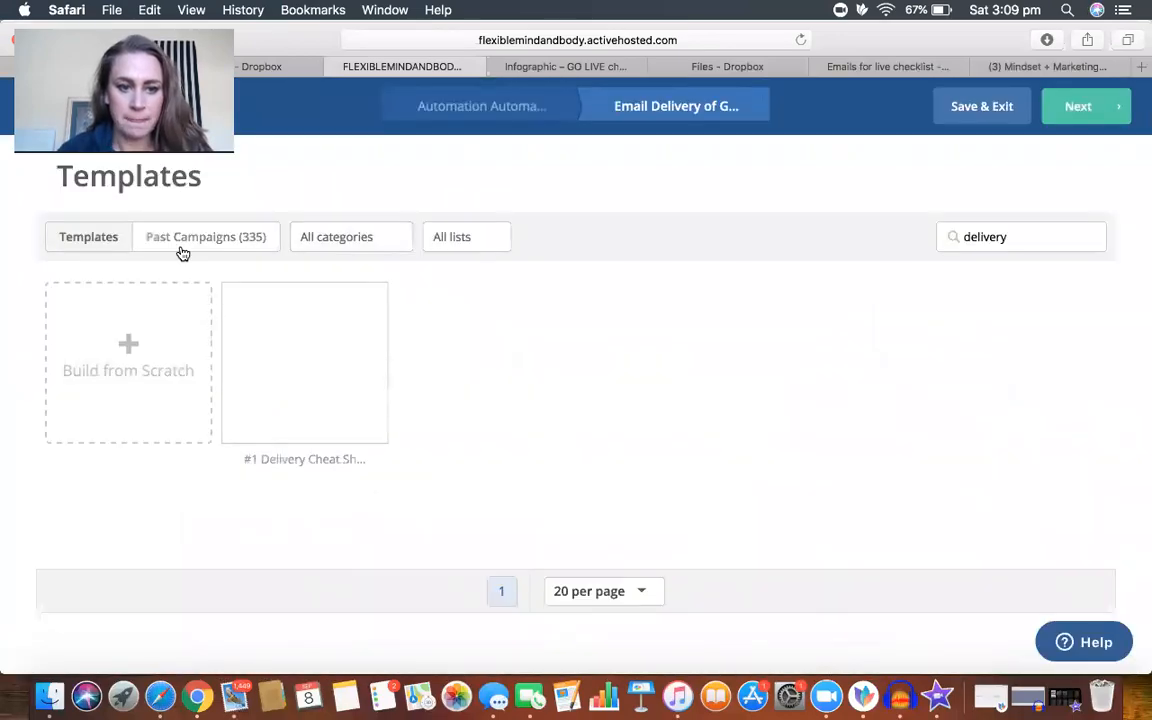
pyautogui.click(355, 245)
pyautogui.click(85, 244)
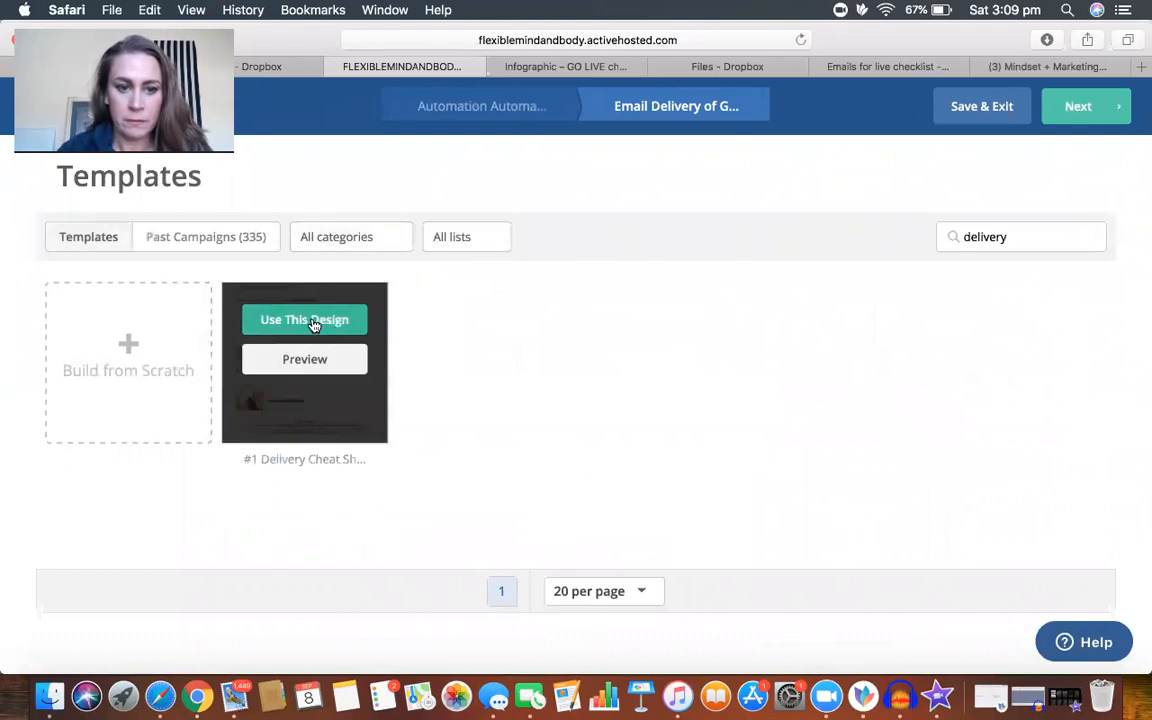
pyautogui.click(305, 321)
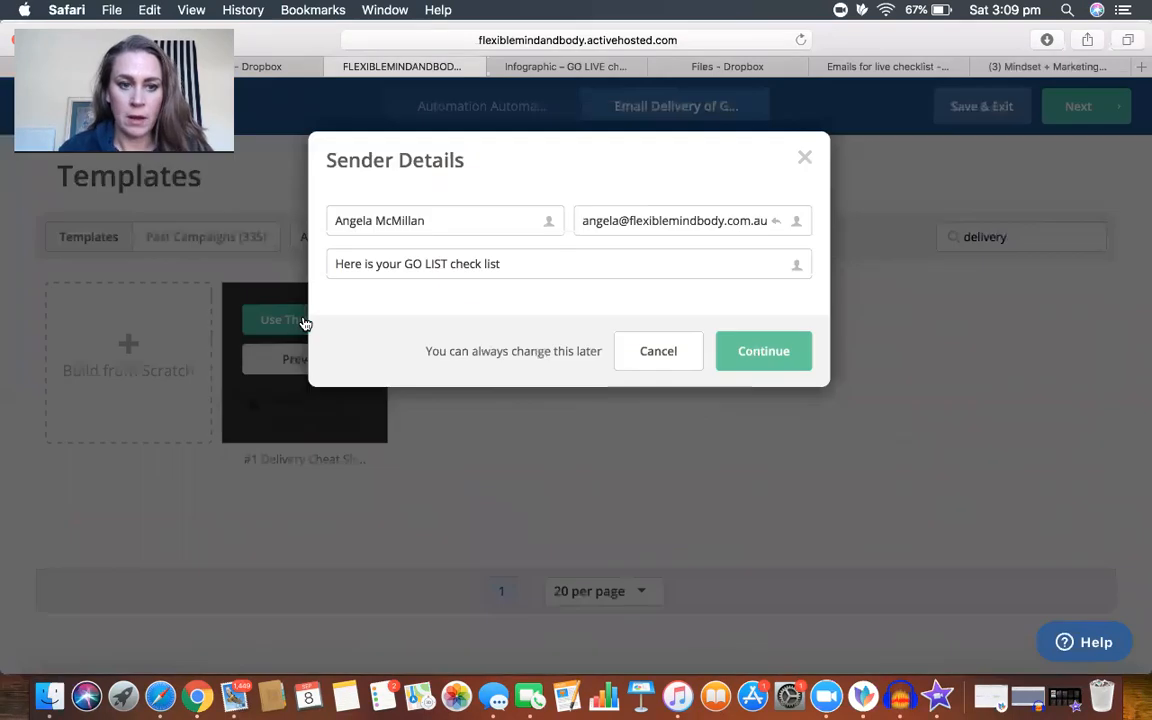
pyautogui.click(757, 357)
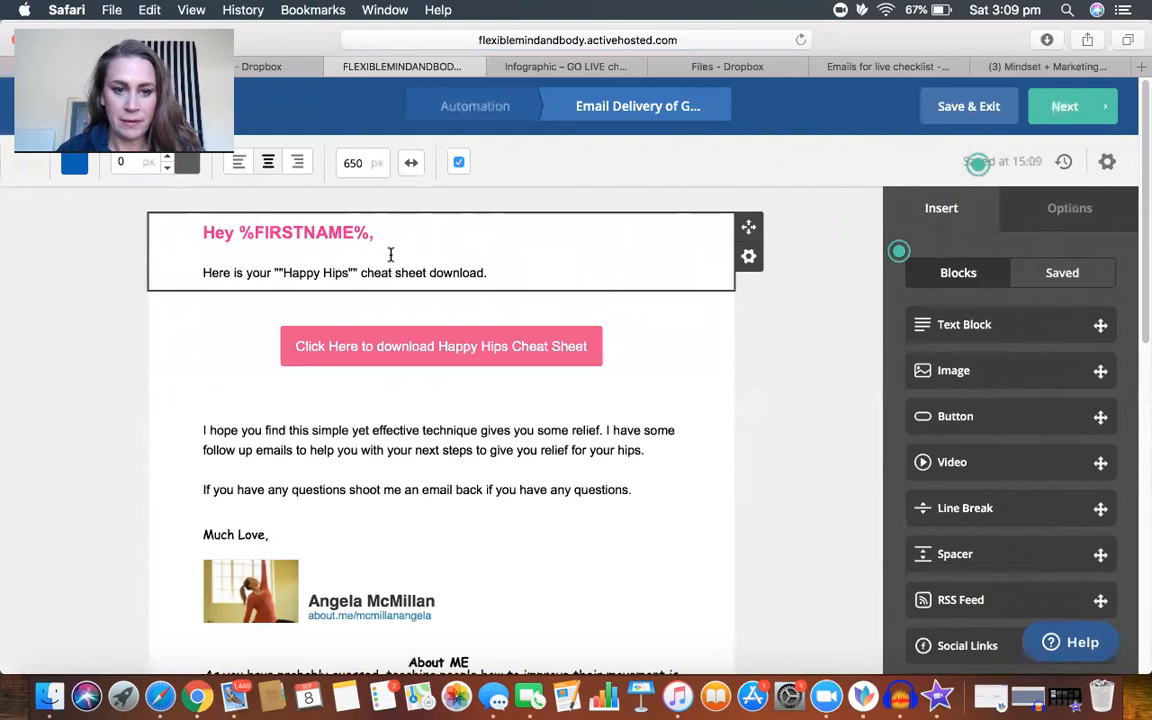
# Step: Replace the email's greeting and intro with the greeting, Go Live Checklist line and Dropbox link copied from the Google Docs draft
pyautogui.click(284, 268)
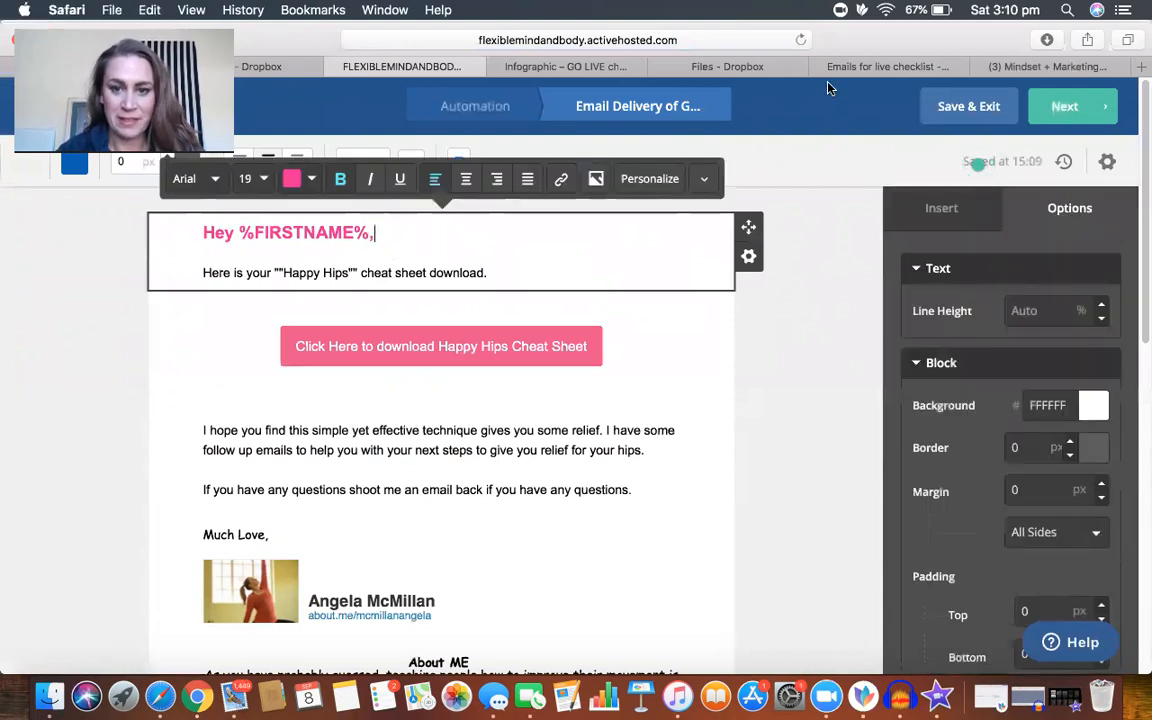
pyautogui.click(882, 68)
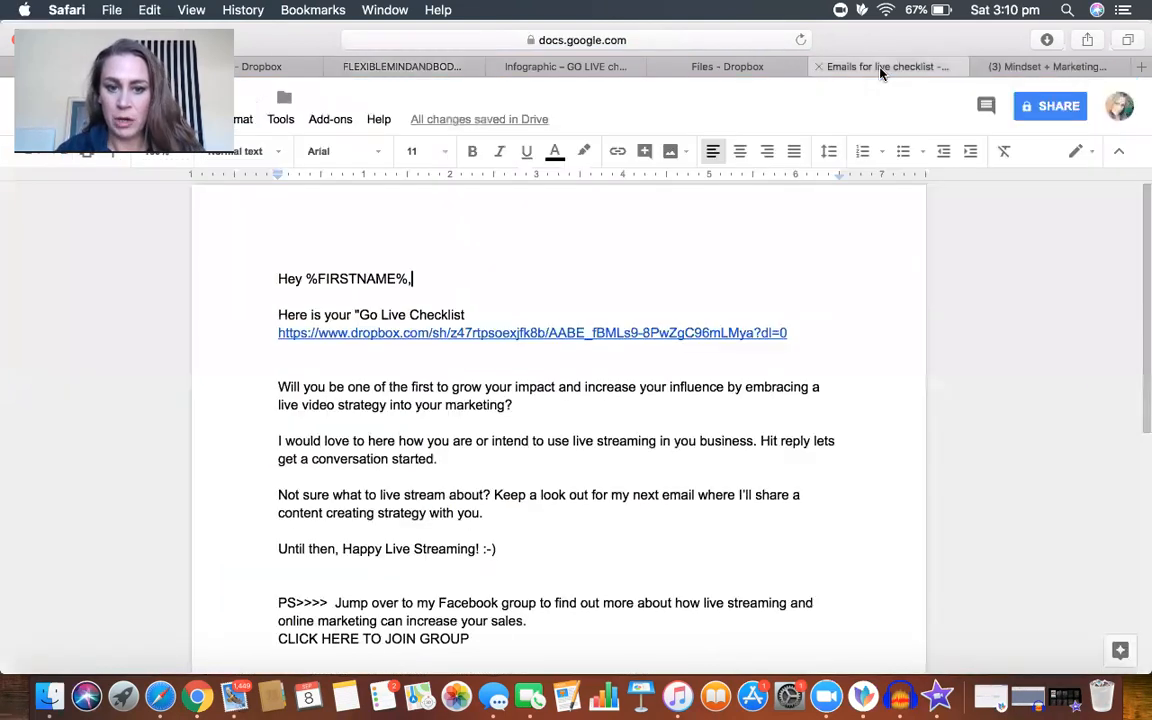
pyautogui.moveTo(430, 306); pyautogui.dragTo(820, 361)
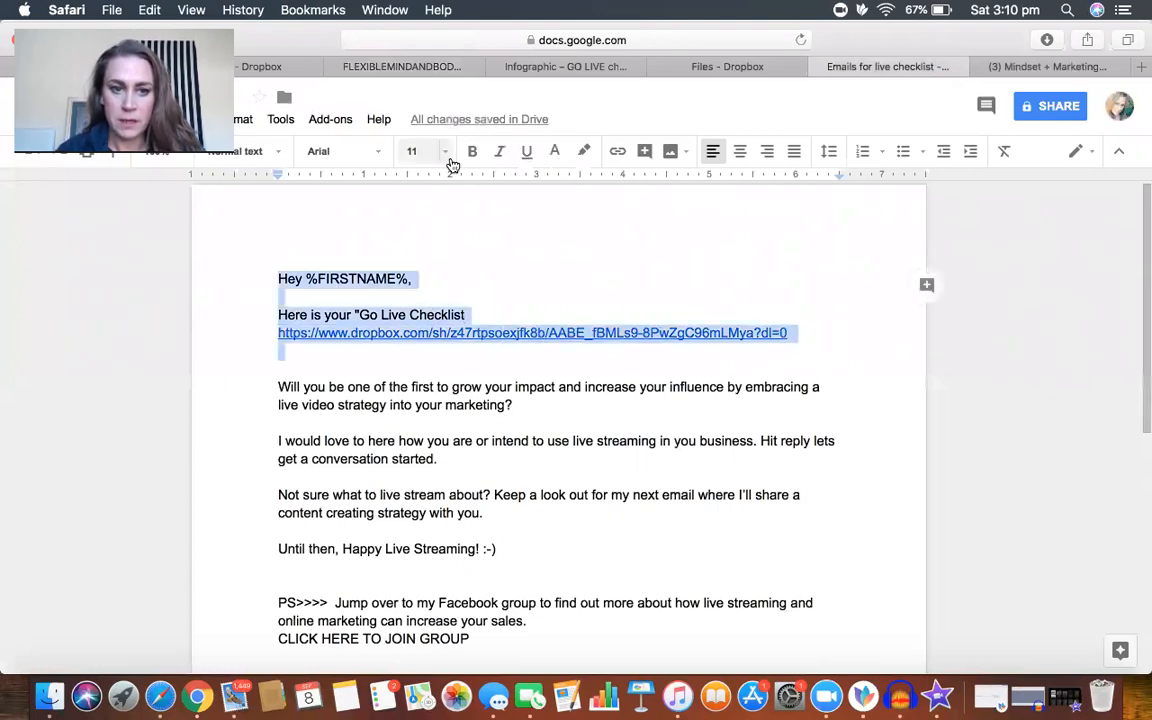
pyautogui.click(150, 10)
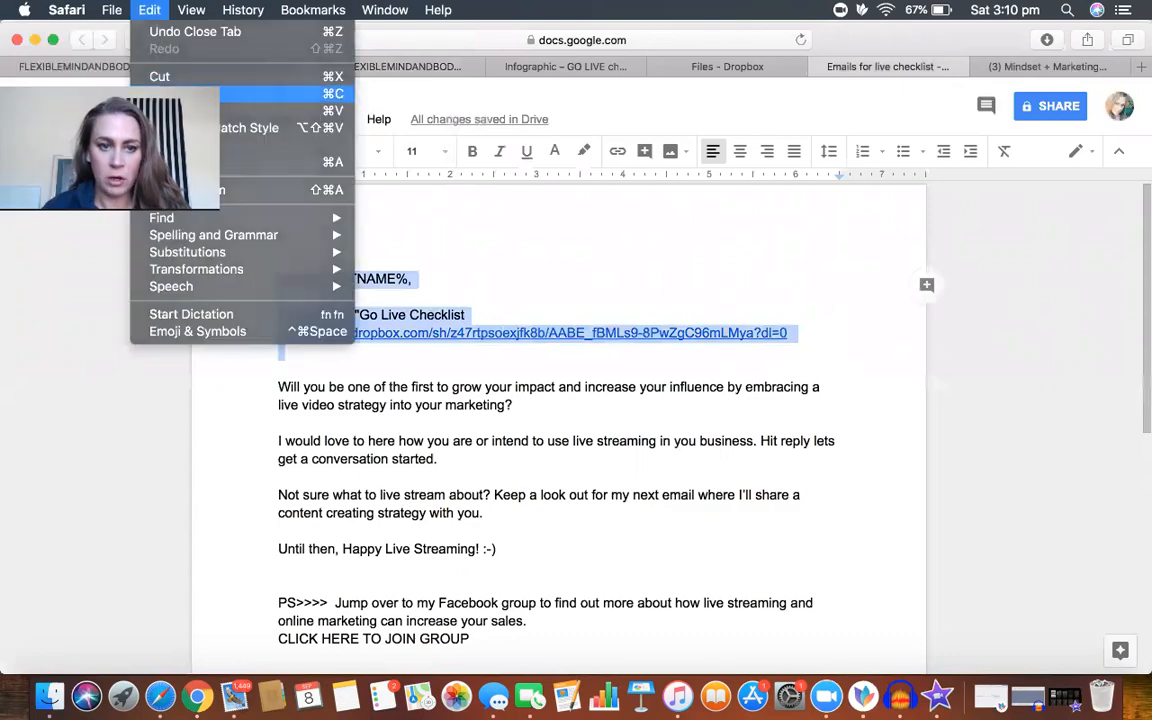
pyautogui.click(200, 93)
pyautogui.click(375, 66)
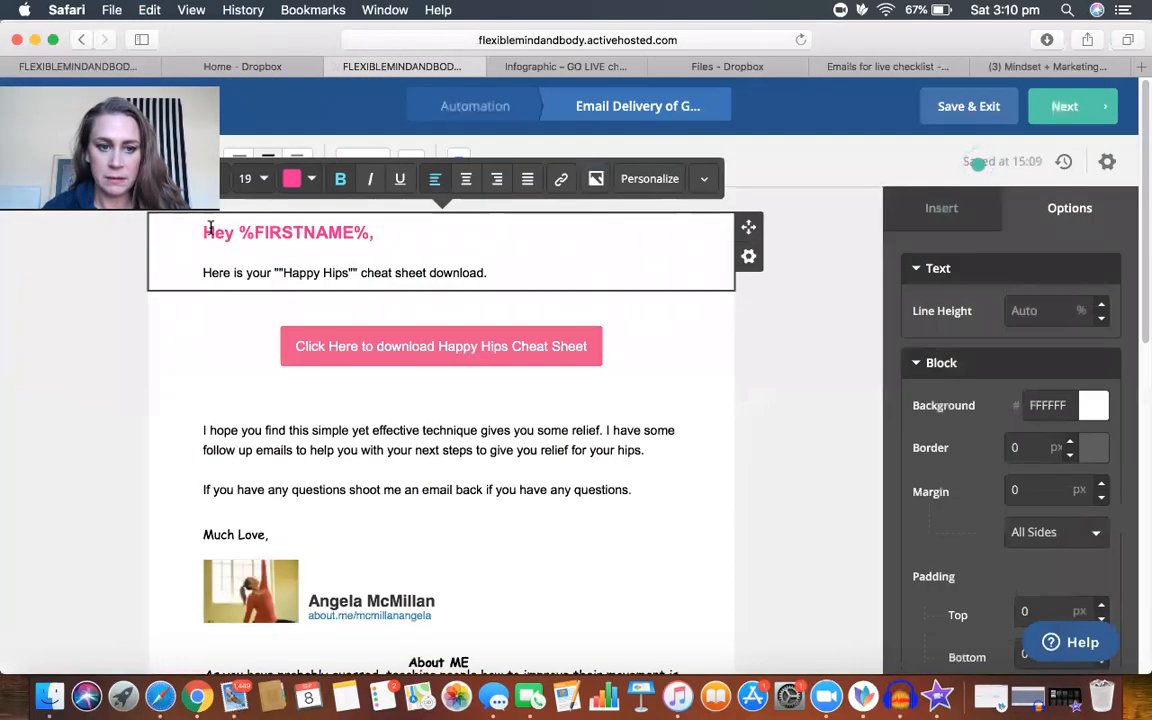
pyautogui.moveTo(201, 234); pyautogui.dragTo(640, 300)
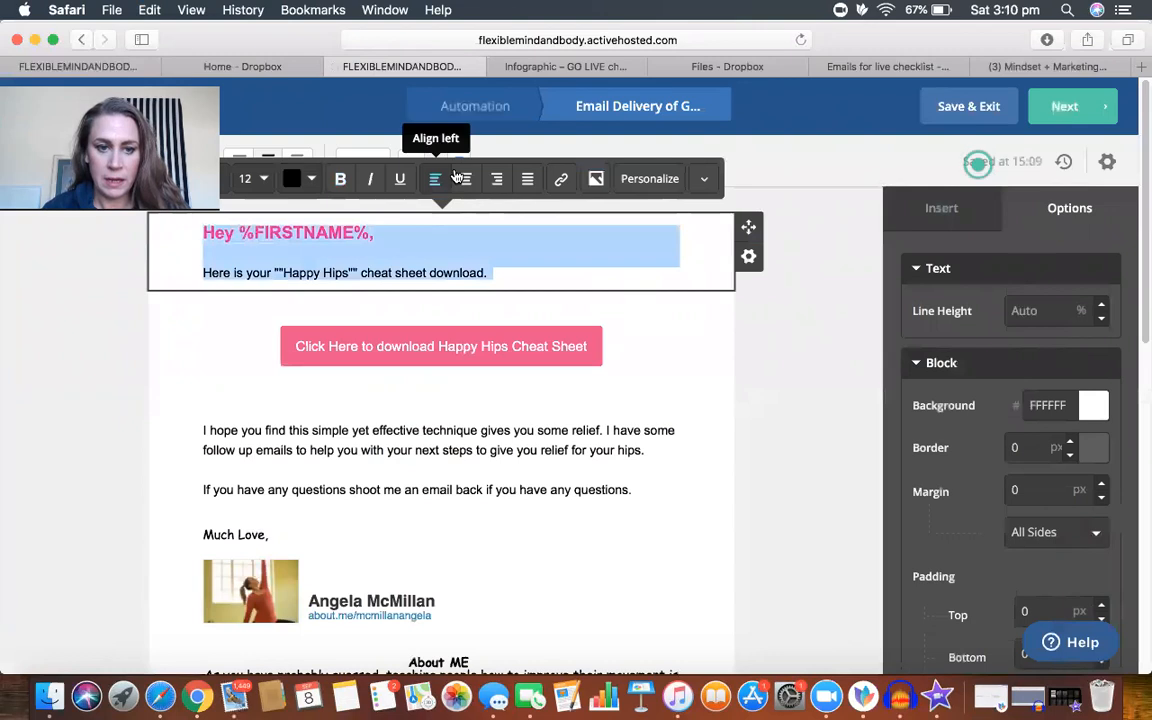
pyautogui.click(148, 10)
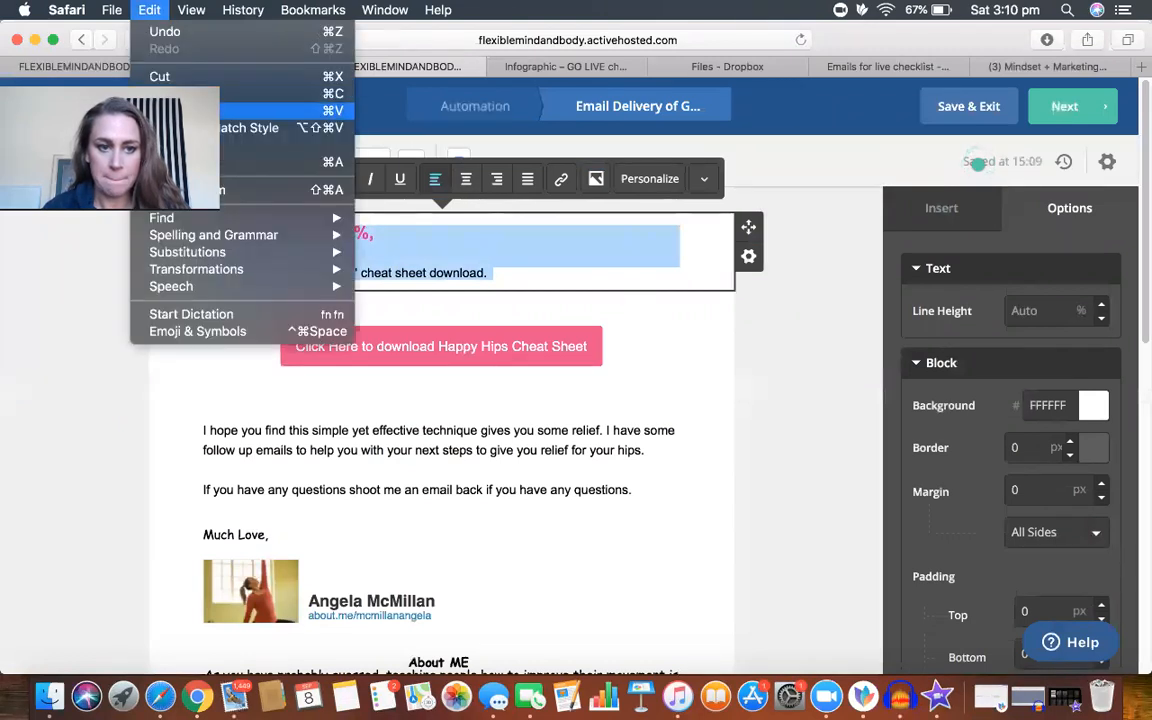
pyautogui.click(260, 110)
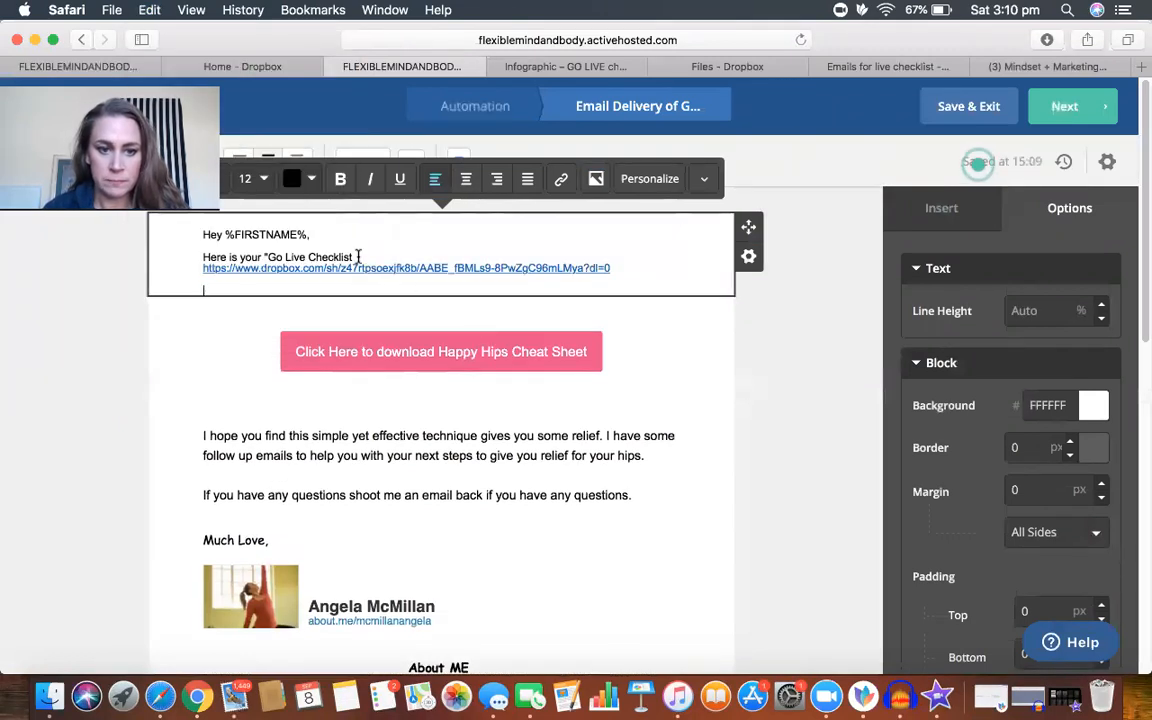
# Step: Copy the Dropbox link from the email's intro text and delete it there
pyautogui.moveTo(203, 270); pyautogui.dragTo(556, 280)
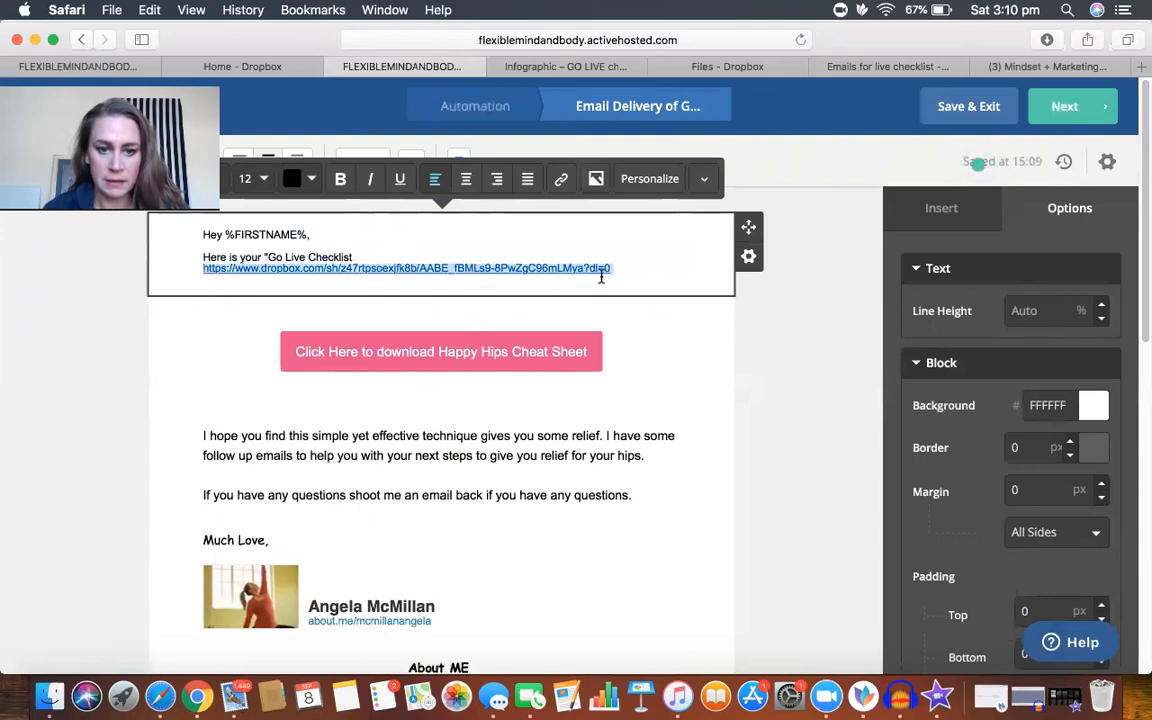
pyautogui.click(150, 10)
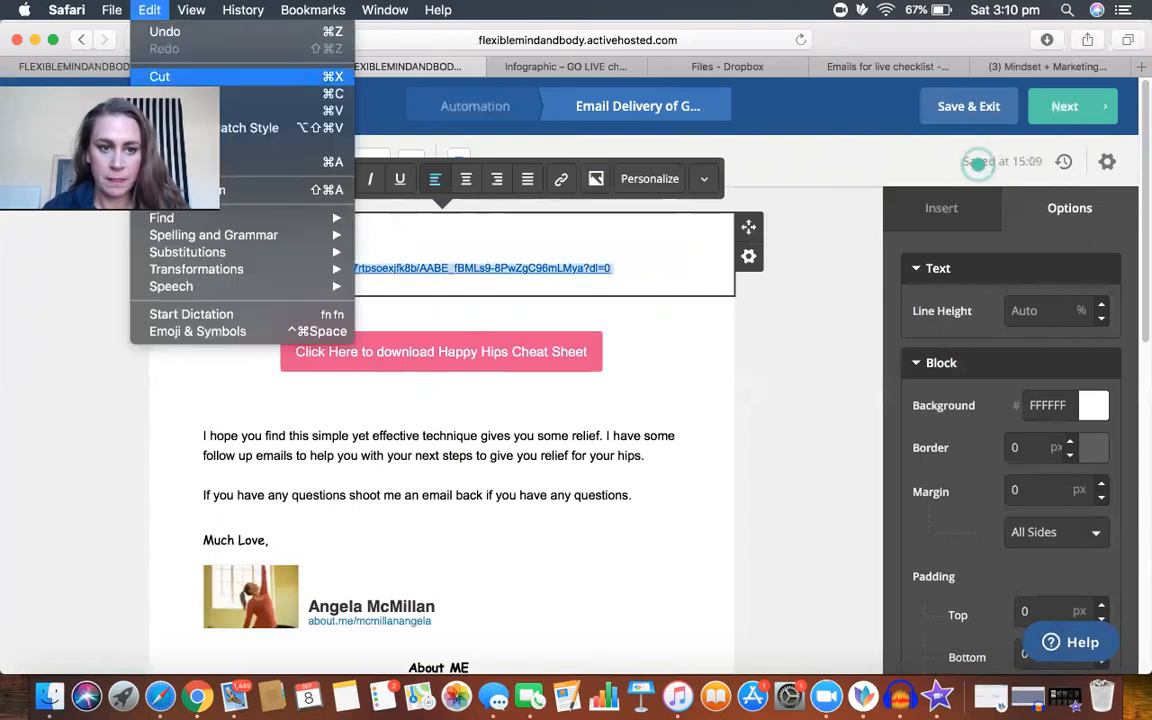
pyautogui.click(190, 93)
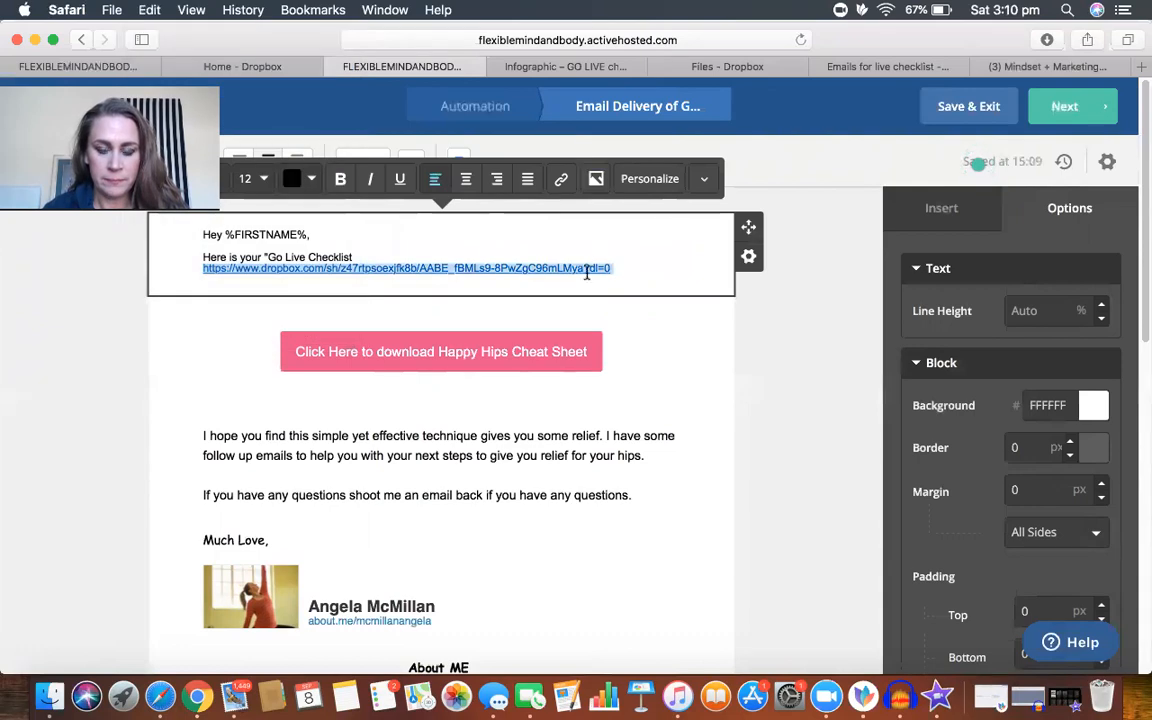
pyautogui.press('BackSpace')
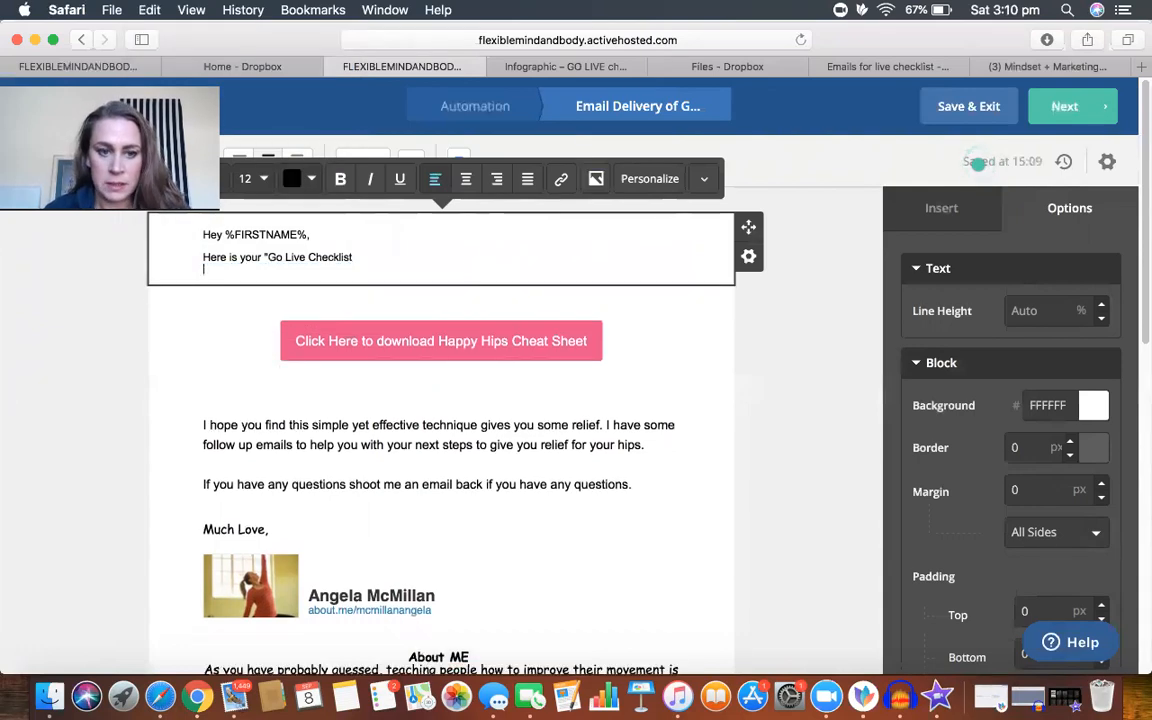
# Step: Replace the URL of the pink download button with the copied Dropbox link
pyautogui.click(459, 340)
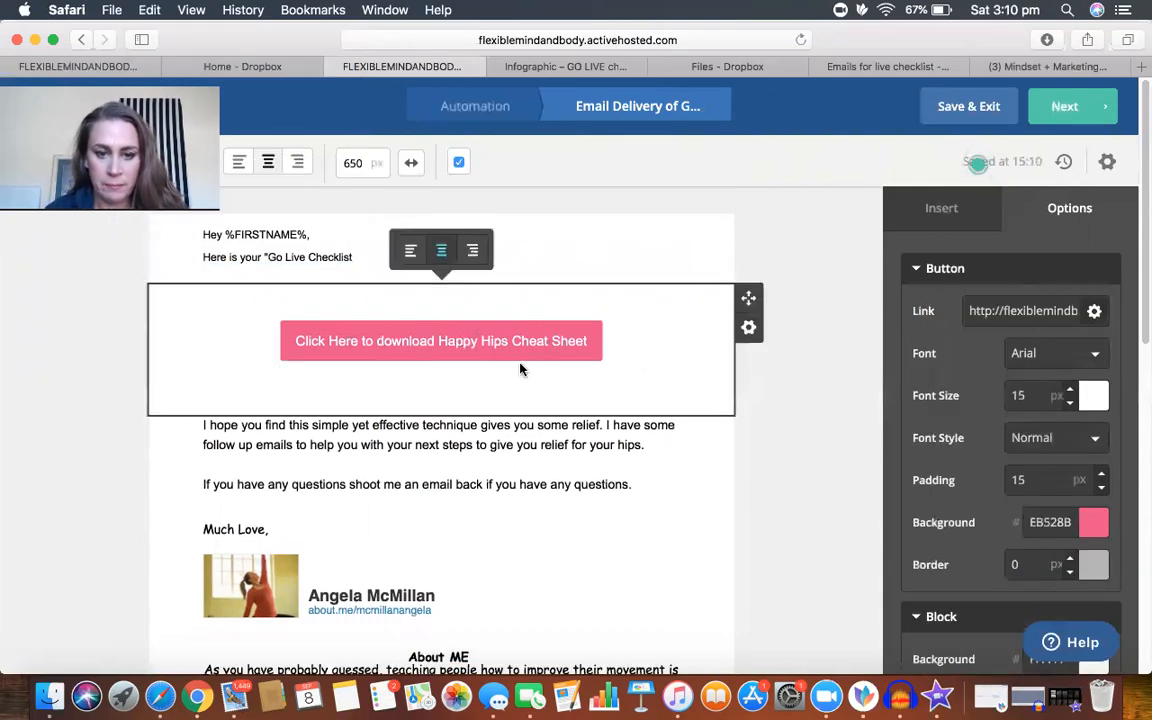
pyautogui.click(1094, 313)
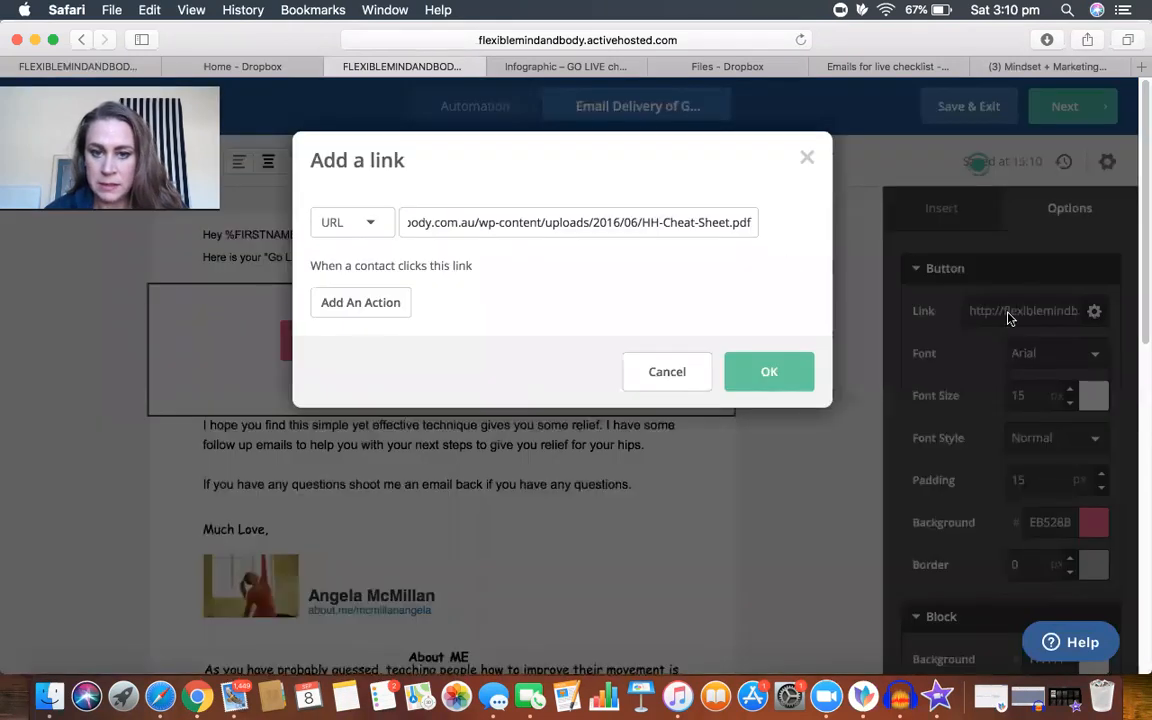
pyautogui.moveTo(755, 223); pyautogui.dragTo(334, 221)
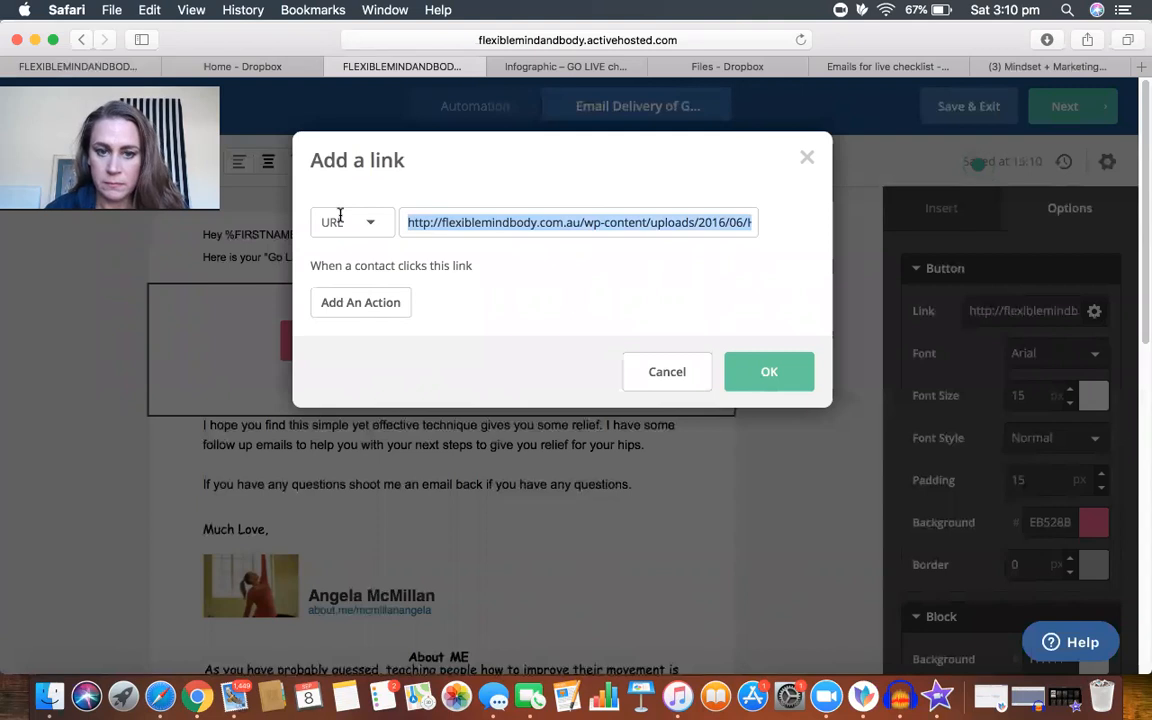
pyautogui.click(150, 10)
pyautogui.click(200, 116)
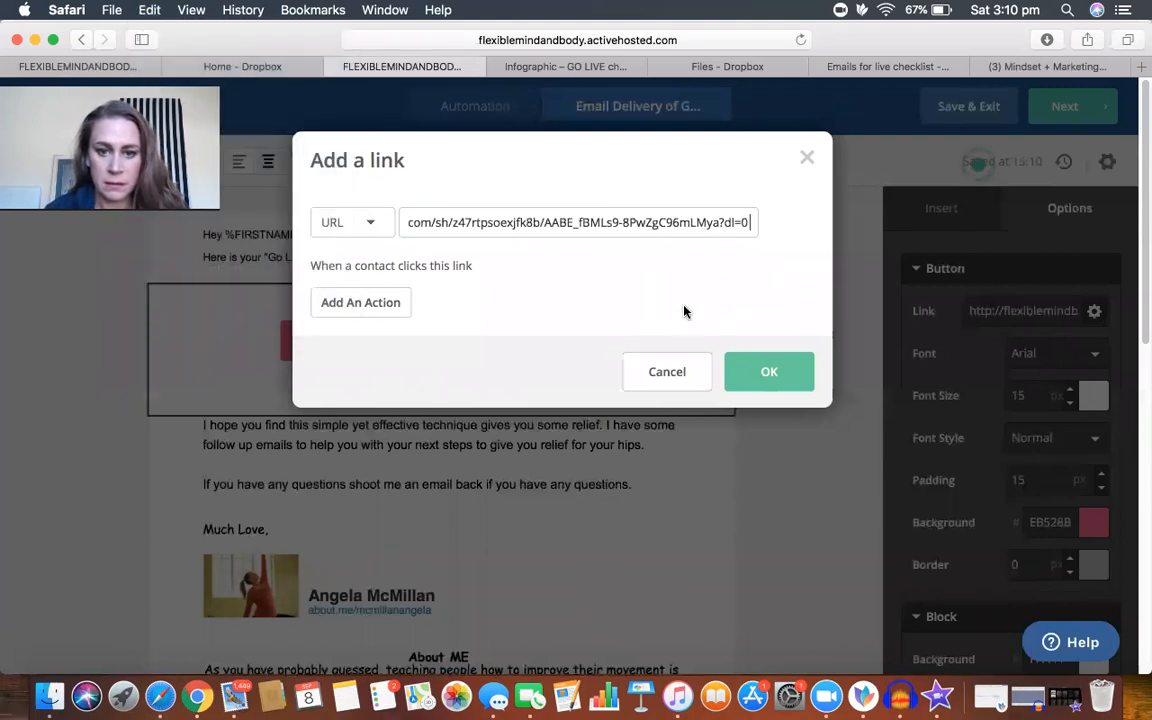
pyautogui.click(769, 373)
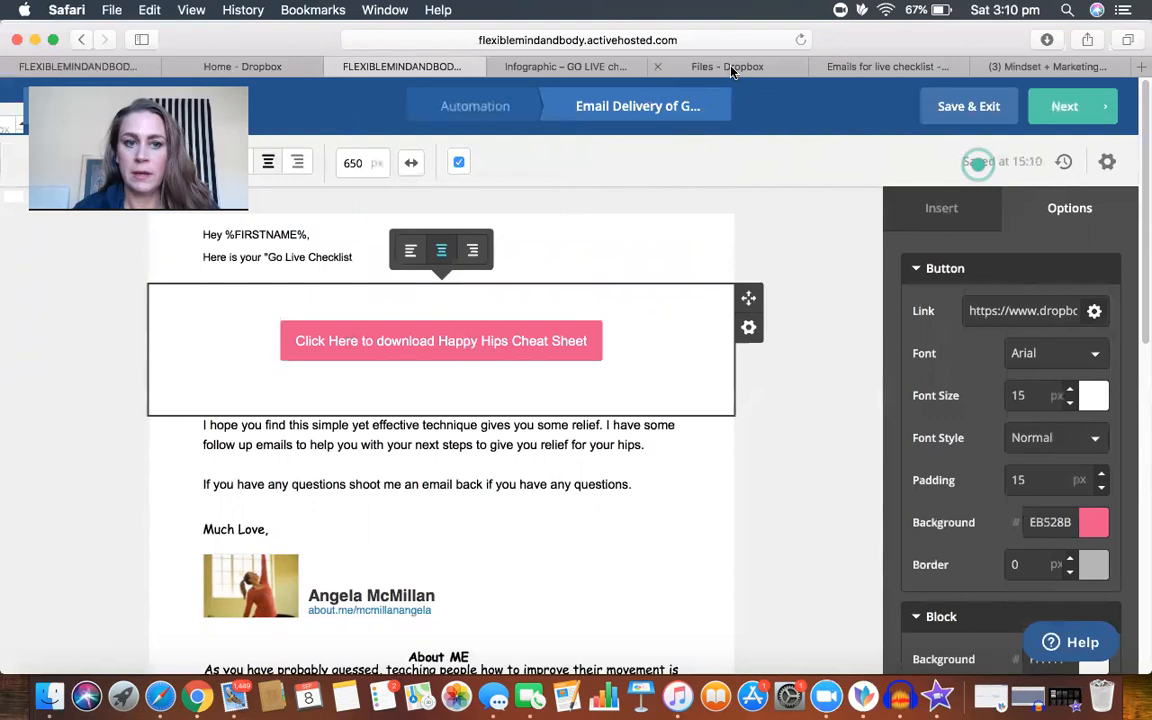
# Step: Find the Go Live Checklist folder in Dropbox by searching "go live", open it, and view the checklist infographic in Canva
pyautogui.click(244, 64)
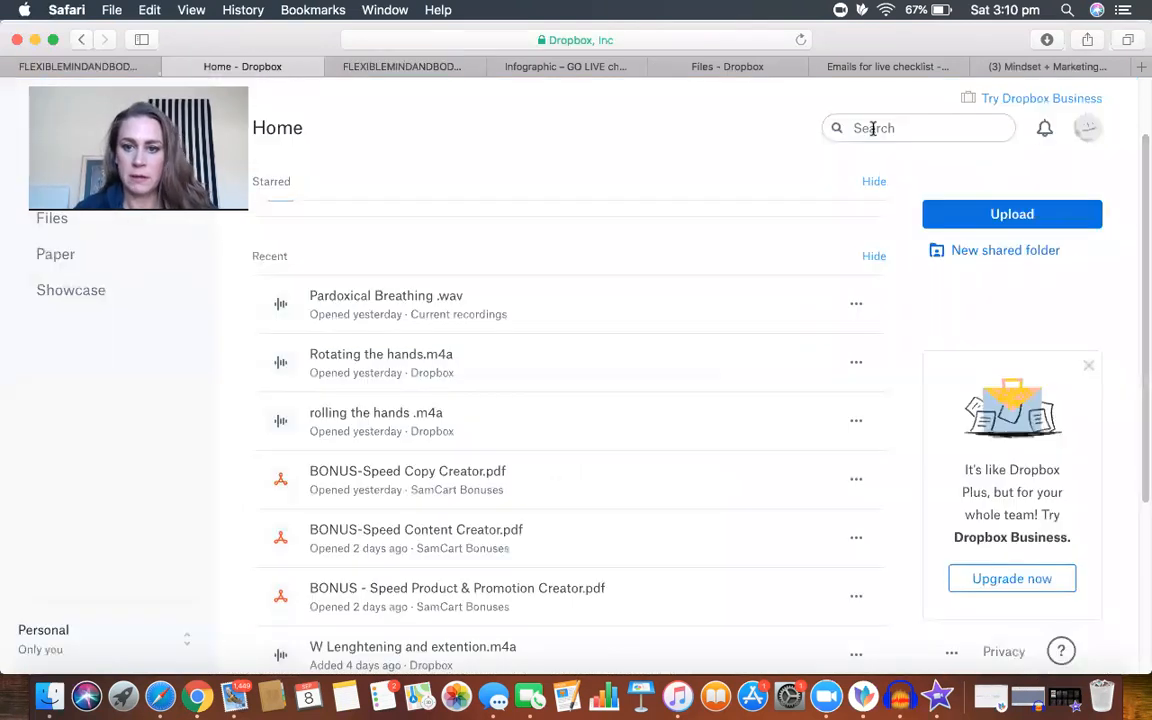
pyautogui.click(876, 128)
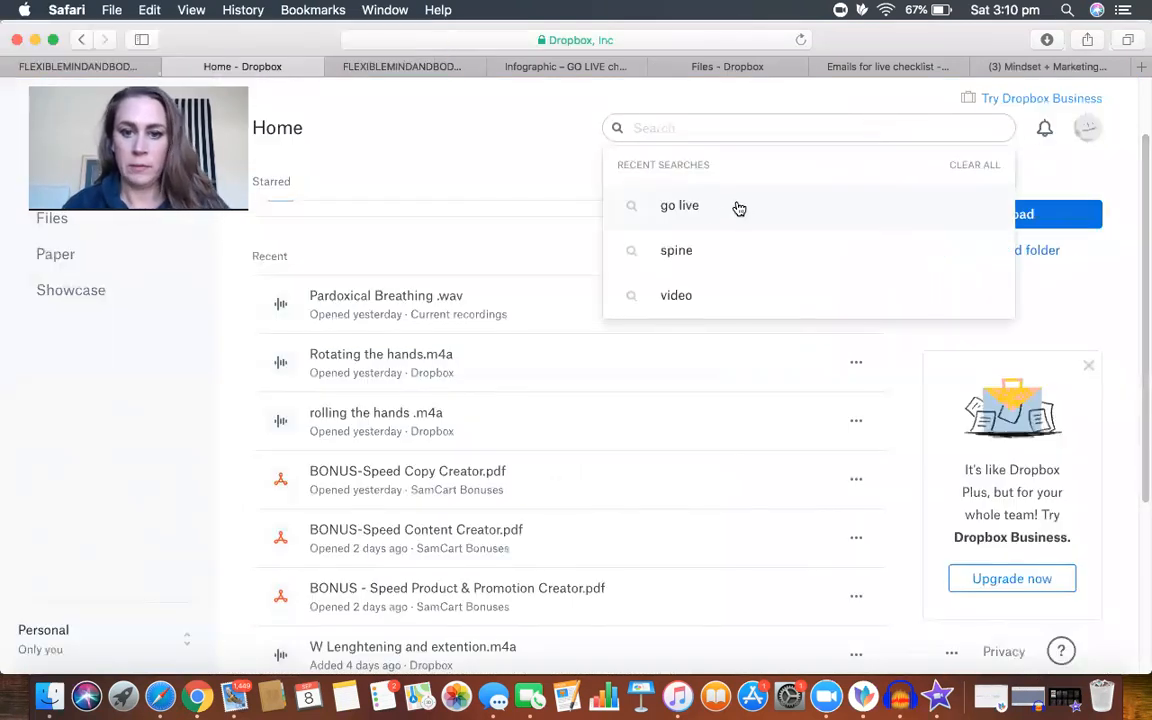
pyautogui.click(699, 208)
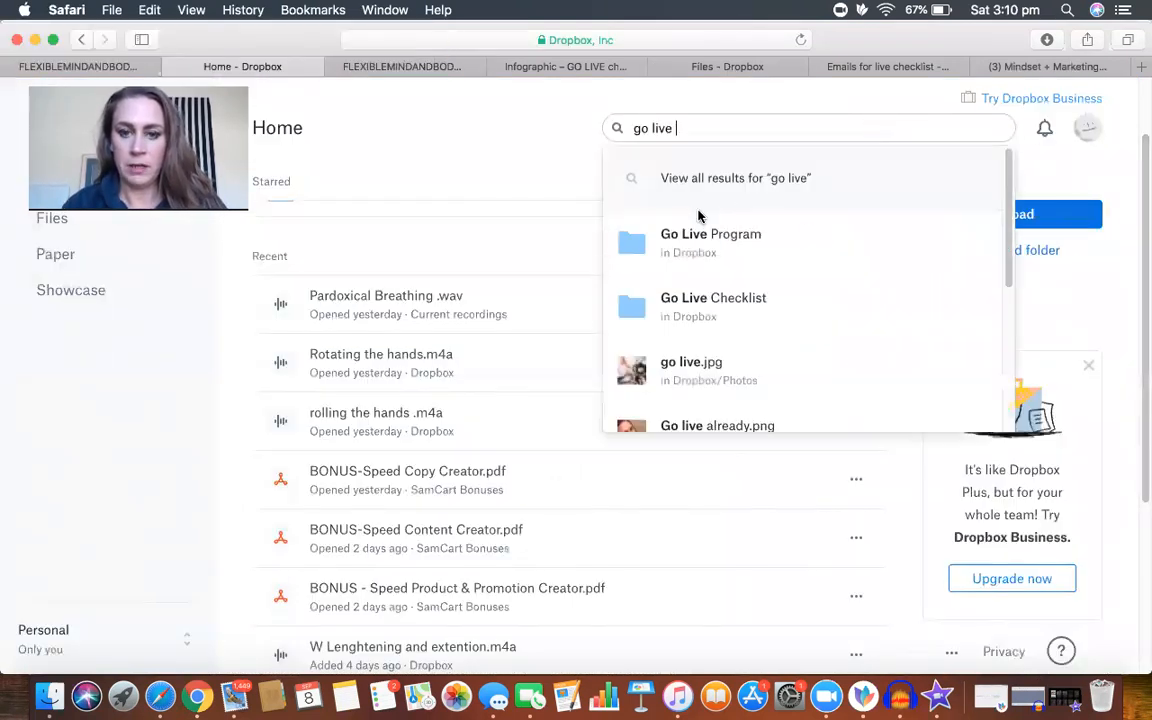
pyautogui.click(770, 305)
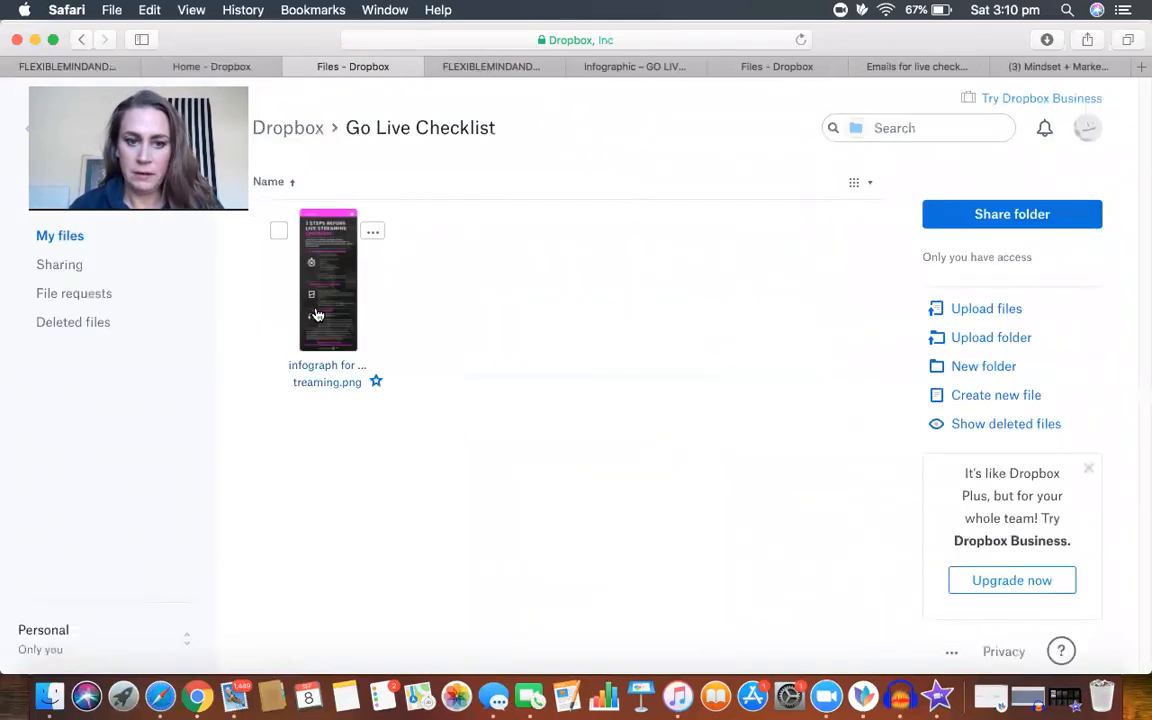
pyautogui.click(617, 72)
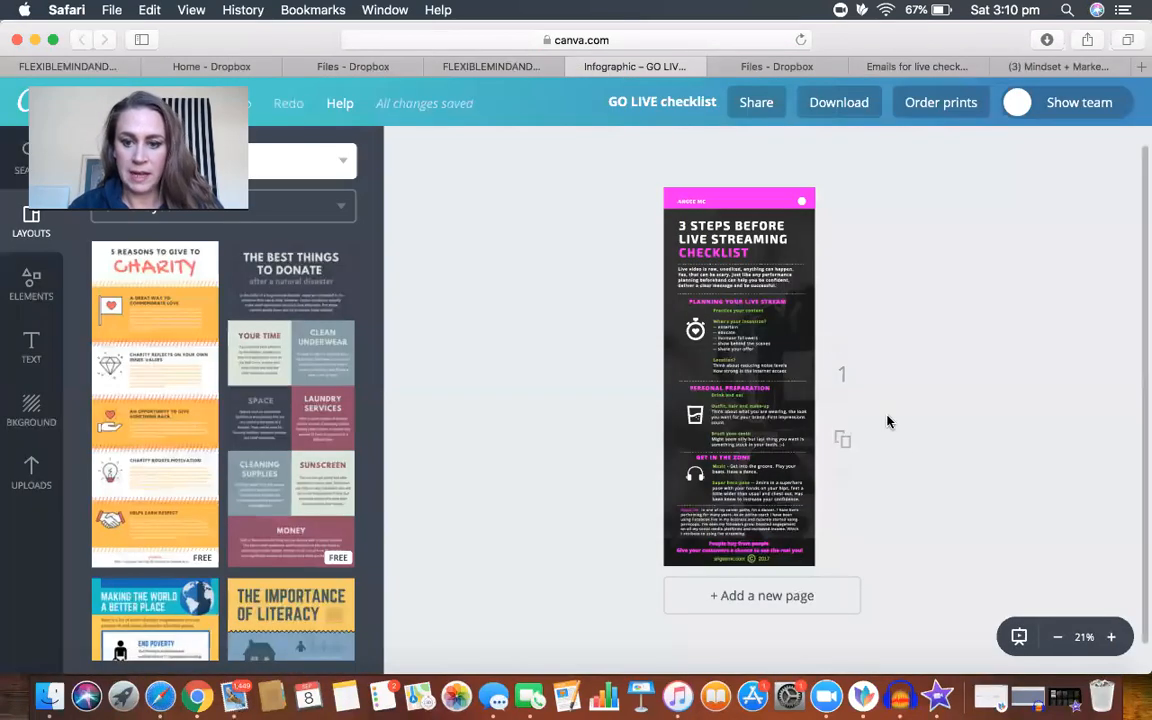
# Step: Enlarge the GO LIVE checklist infographic to 50% in Canva and look through its sections
pyautogui.click(1113, 638)
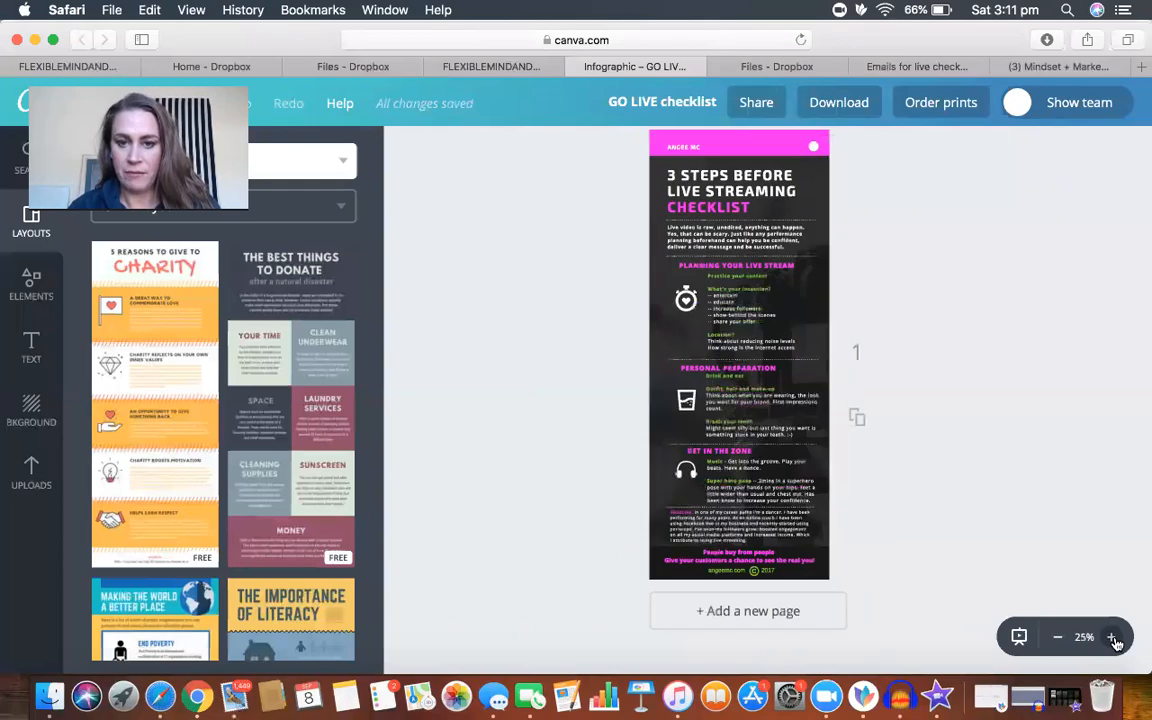
pyautogui.click(1113, 638)
pyautogui.scroll(-10, 1053, 353)
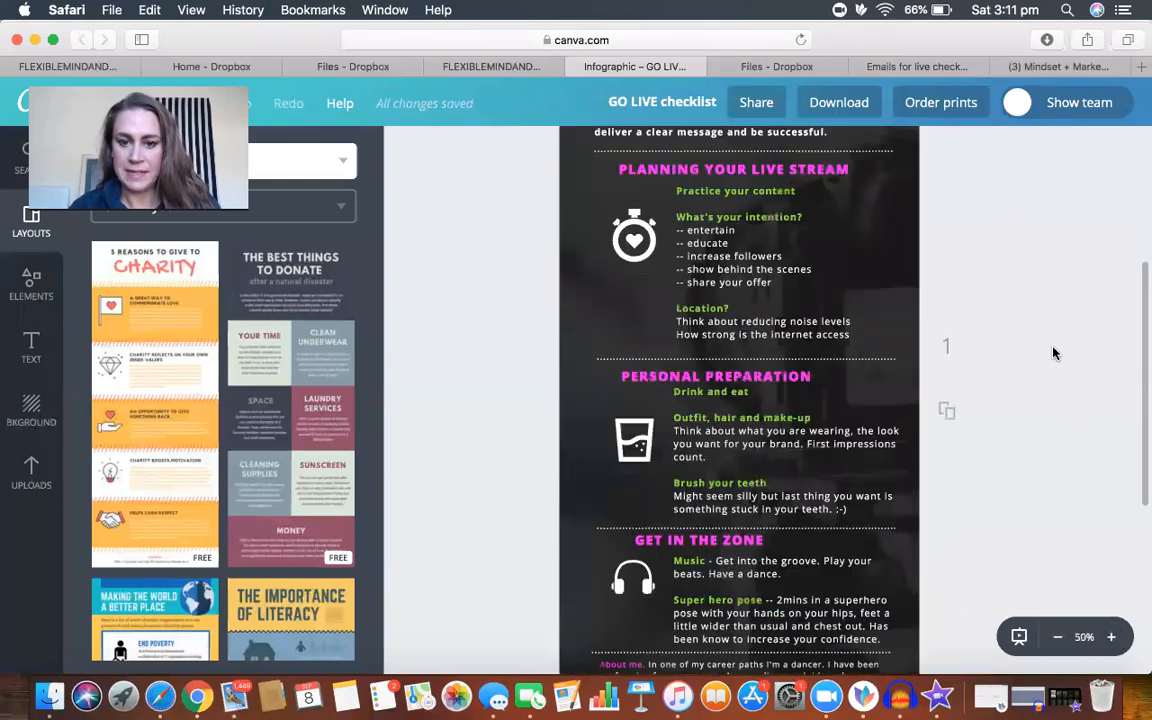
pyautogui.scroll(10, 1053, 353)
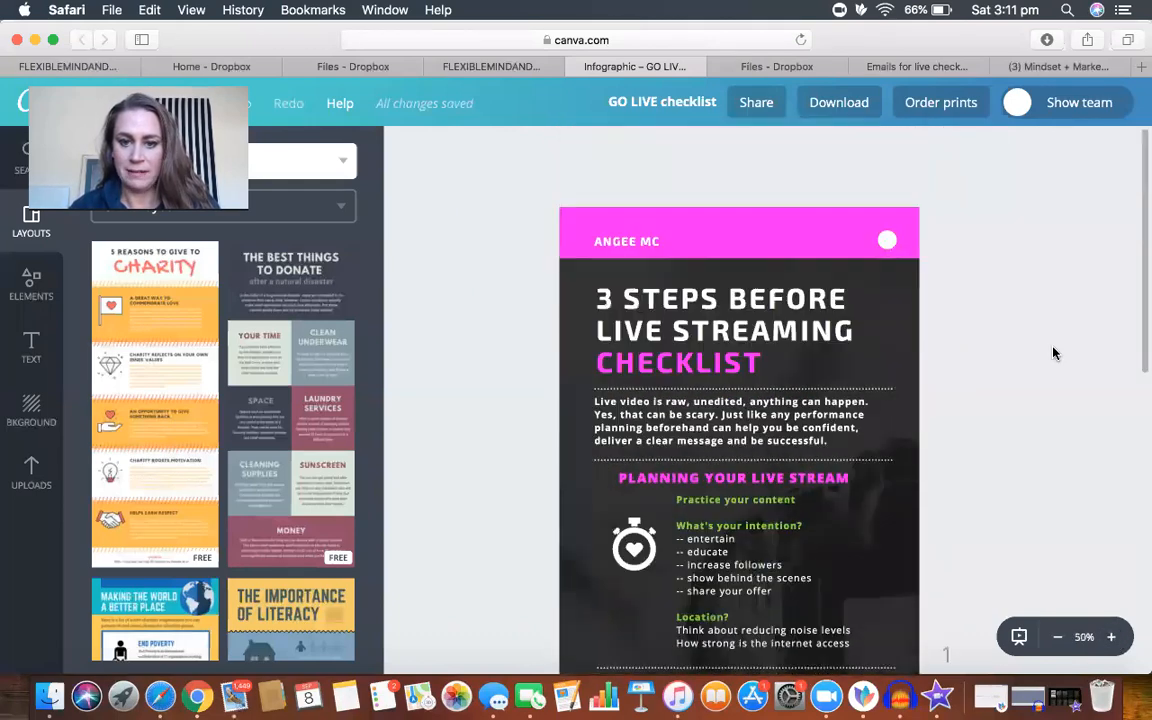
pyautogui.scroll(-9, 1053, 353)
# Step: Open the sharing options of the Go Live Checklist folder in Dropbox and copy its share link
pyautogui.click(330, 68)
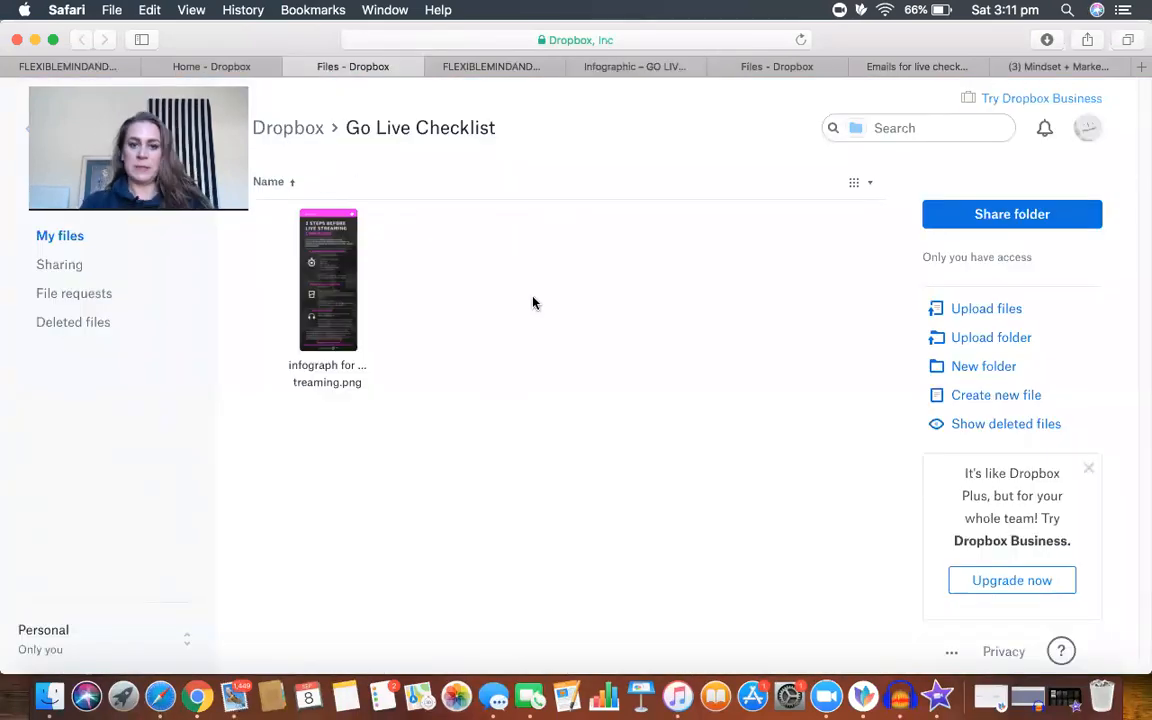
pyautogui.click(1017, 226)
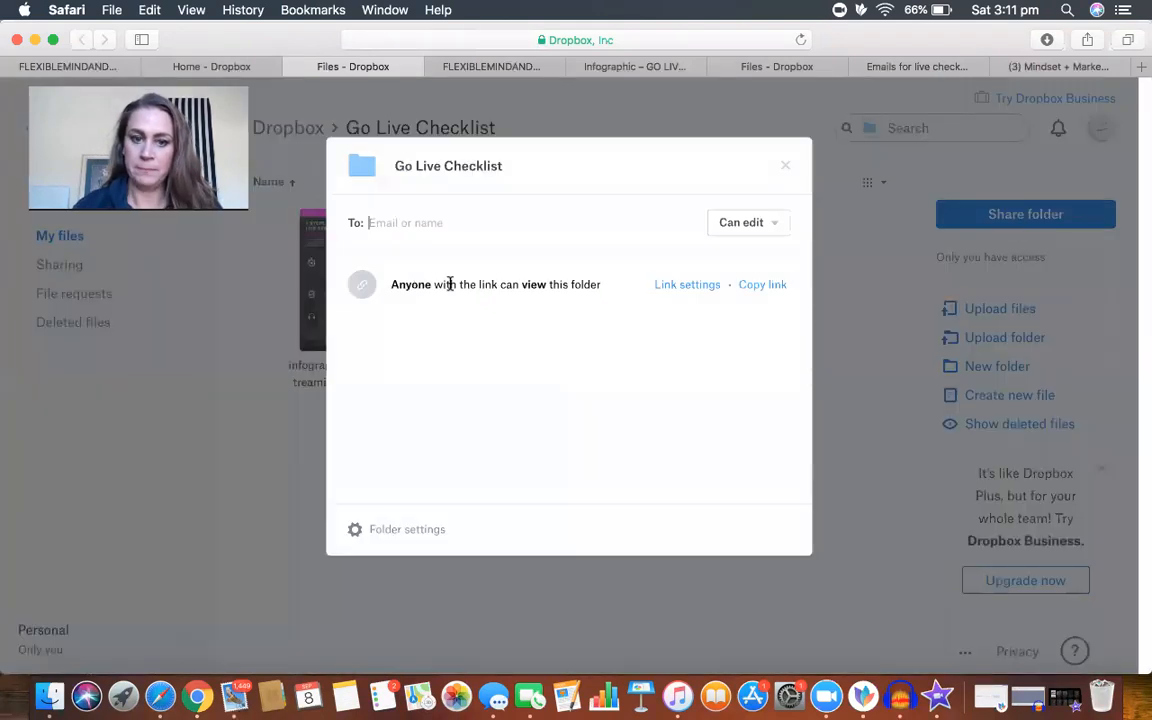
pyautogui.click(763, 286)
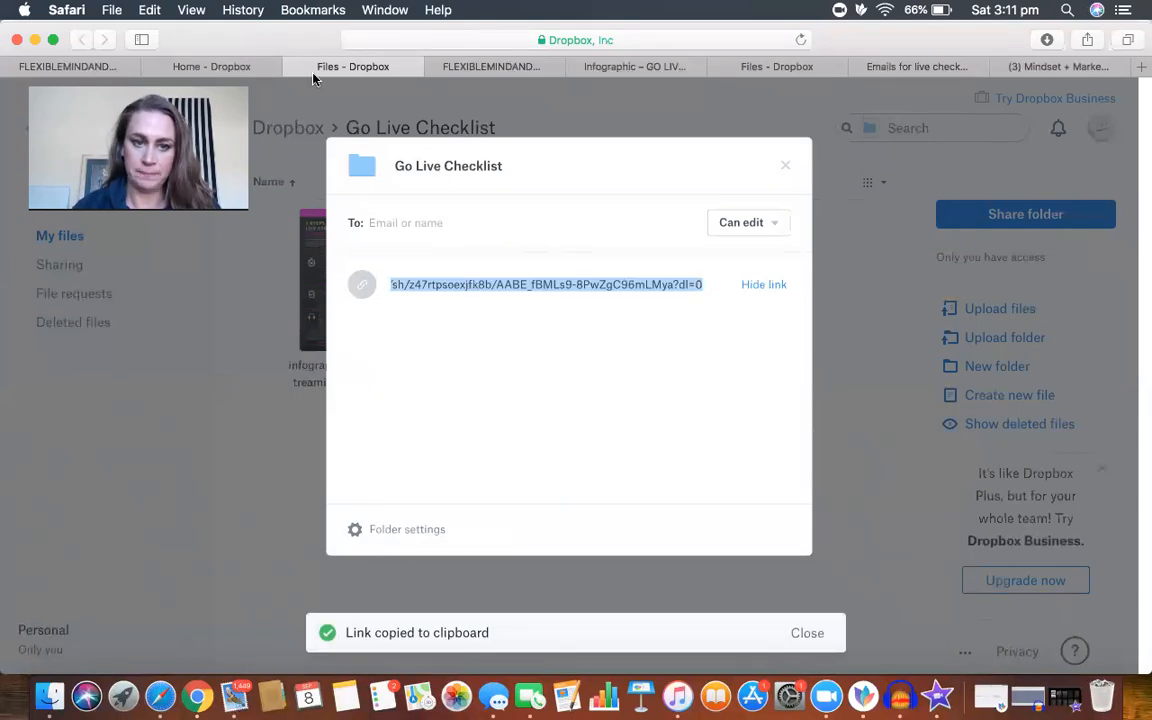
# Step: Return to the ActiveCampaign email and delete the "Much Love" sign-off with its photo, name and profile link
pyautogui.click(502, 68)
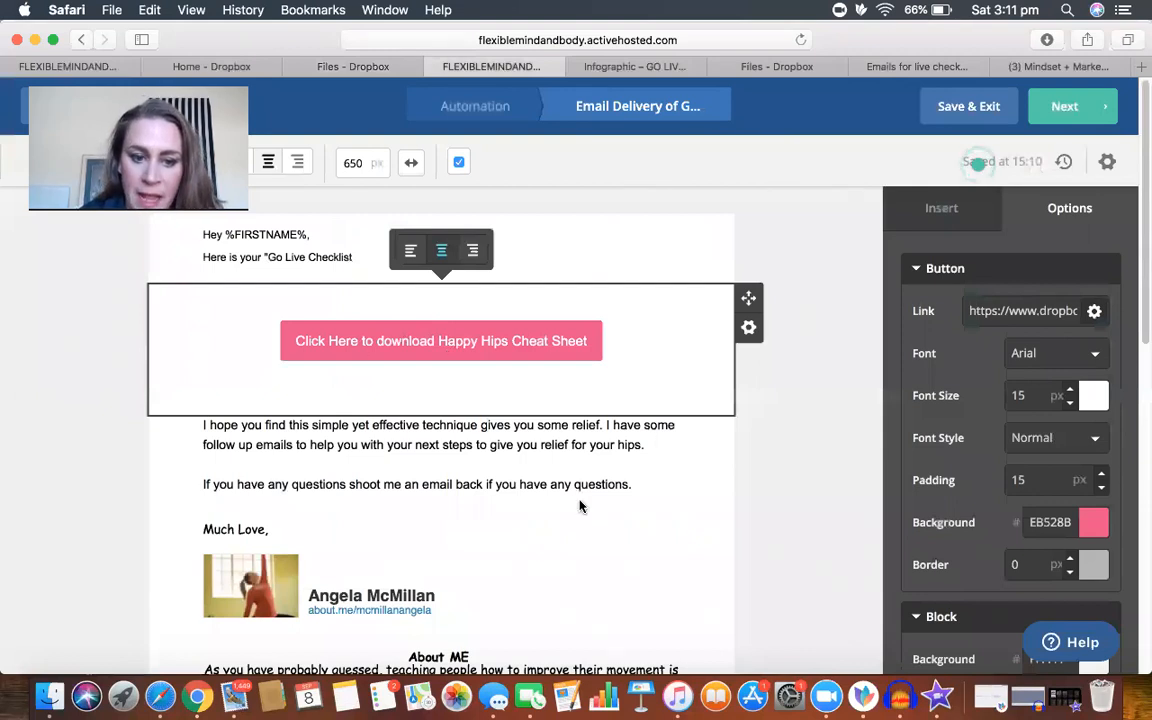
pyautogui.scroll(-3, 579, 506)
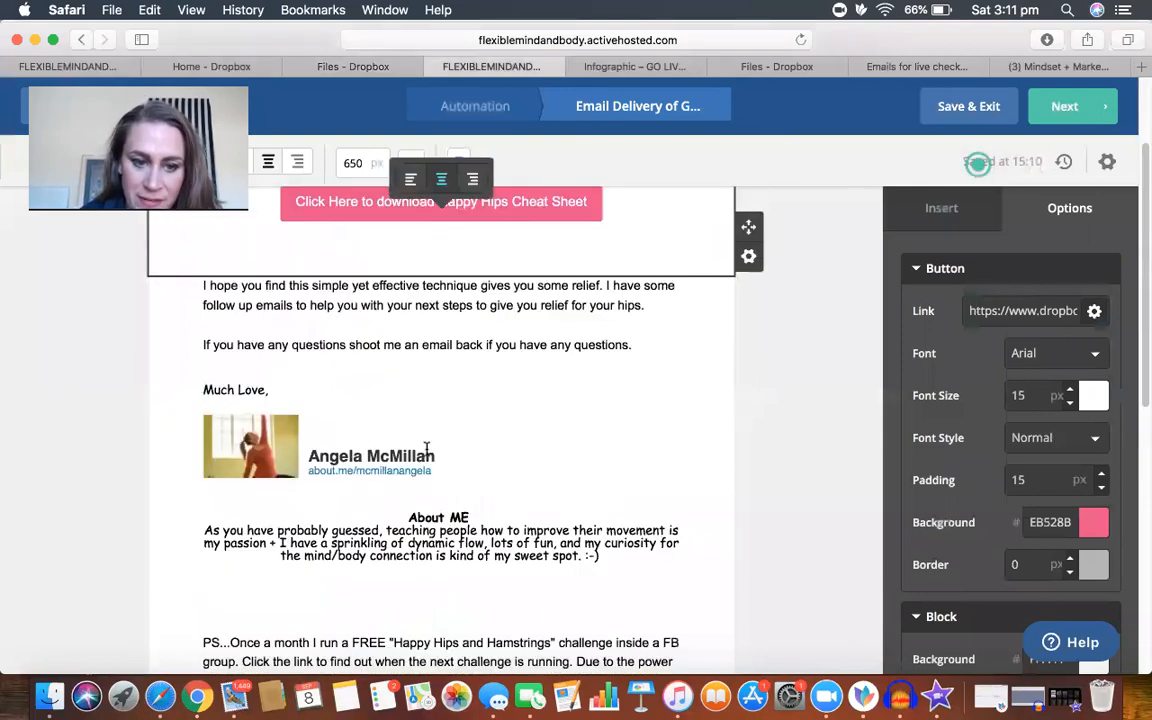
pyautogui.moveTo(204, 390); pyautogui.dragTo(458, 476)
pyautogui.press('BackSpace')
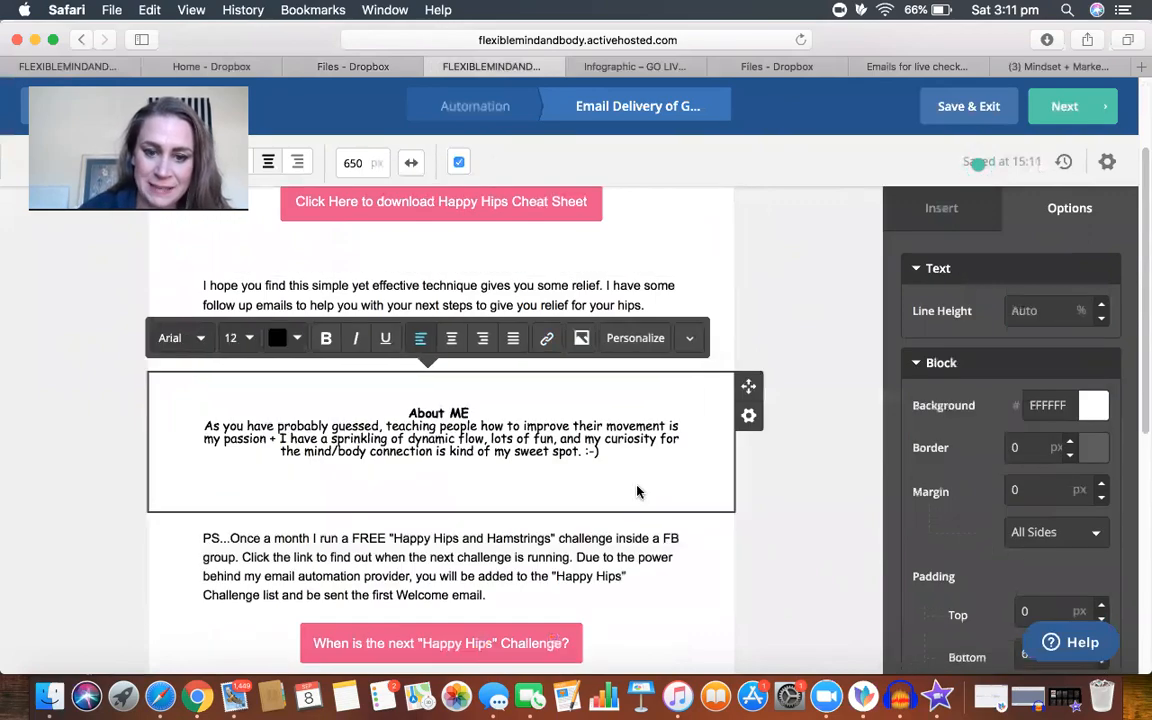
# Step: Delete the "When is the next "Happy Hips" Challenge?" button block from the email
pyautogui.scroll(-5, 633, 553)
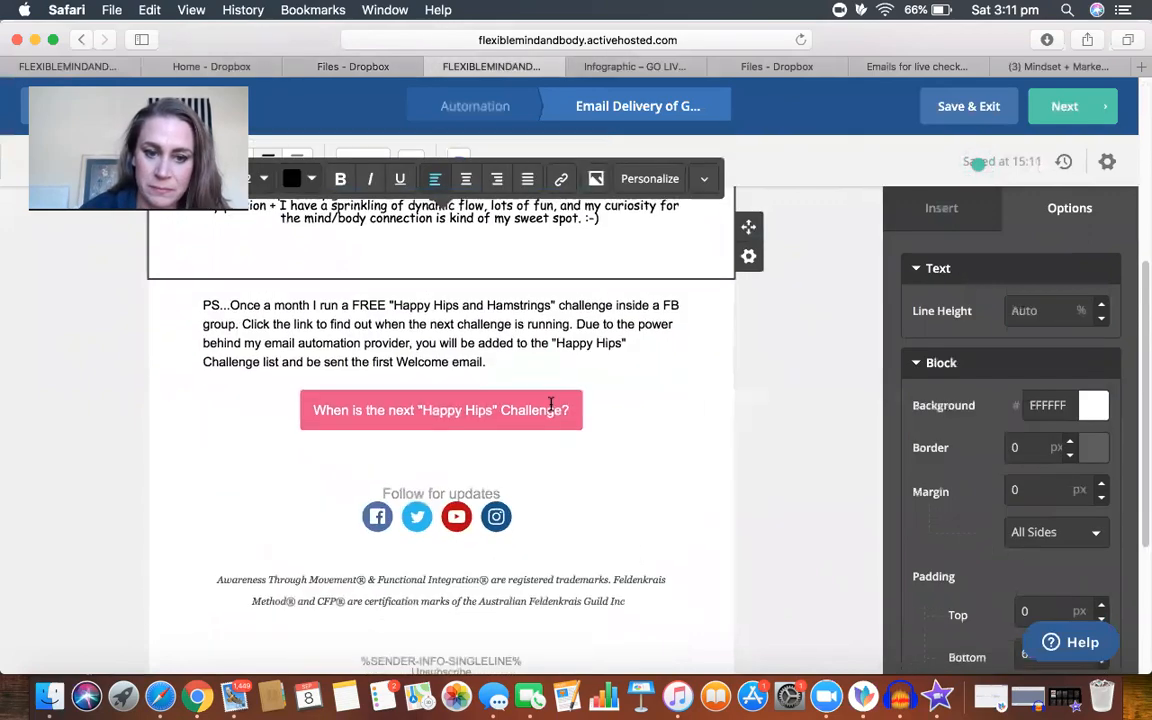
pyautogui.click(620, 420)
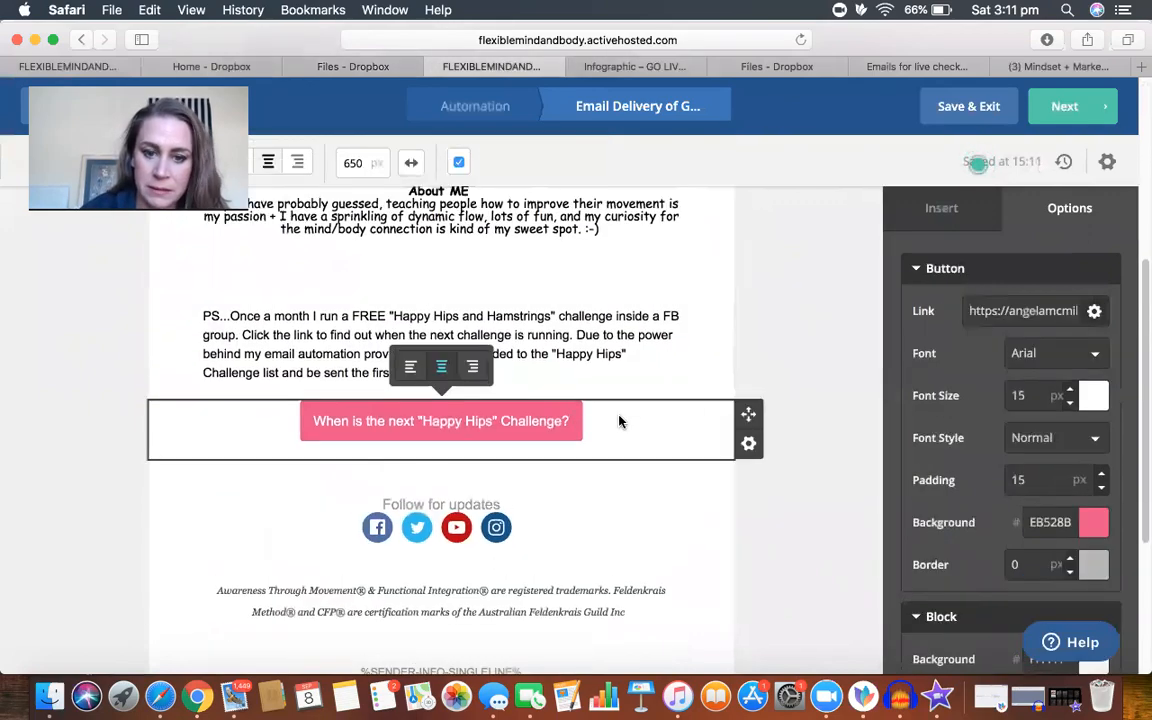
pyautogui.click(747, 445)
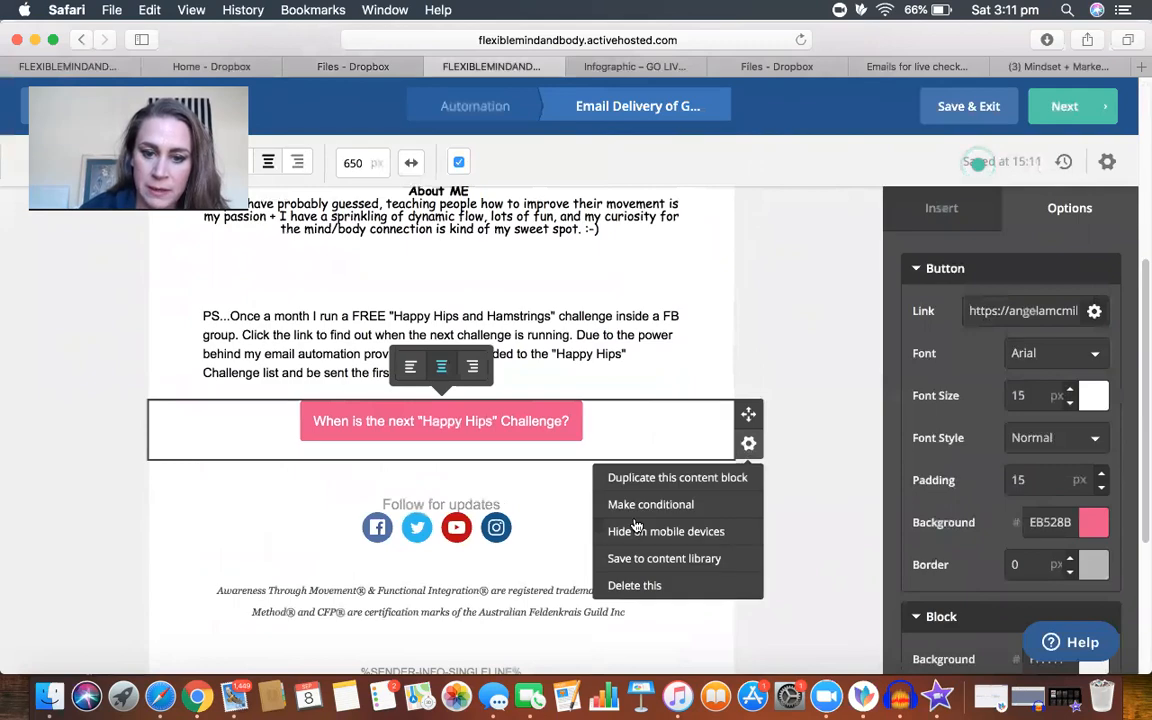
pyautogui.click(634, 586)
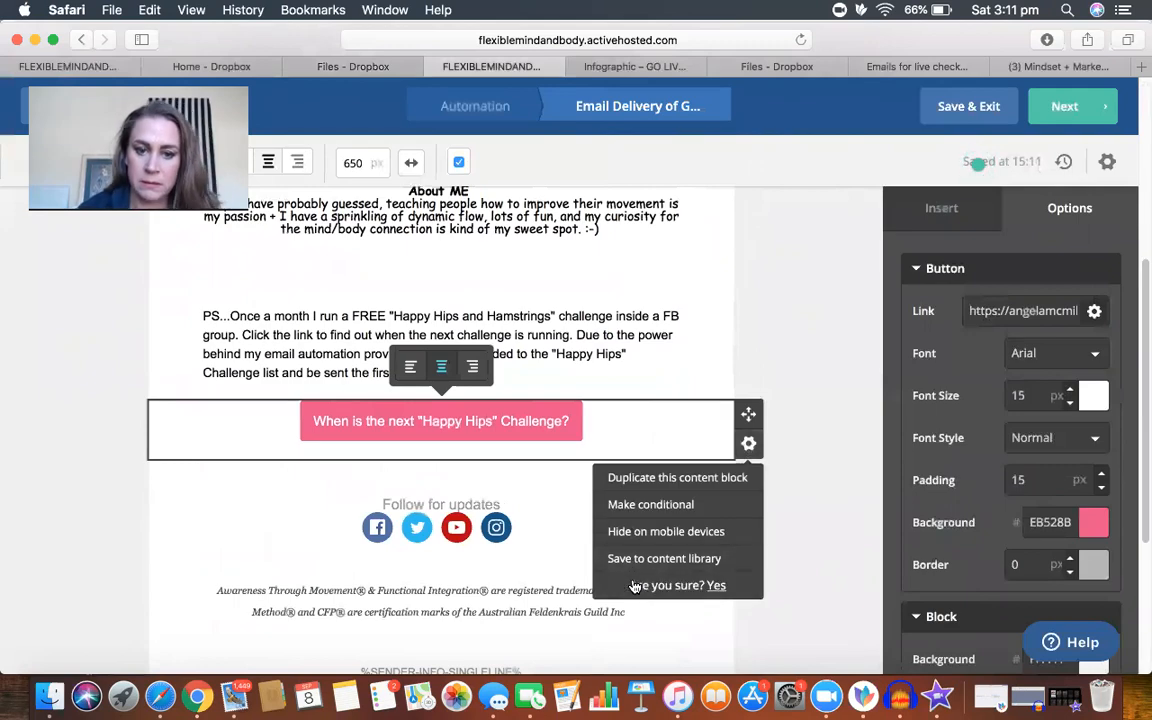
pyautogui.click(717, 588)
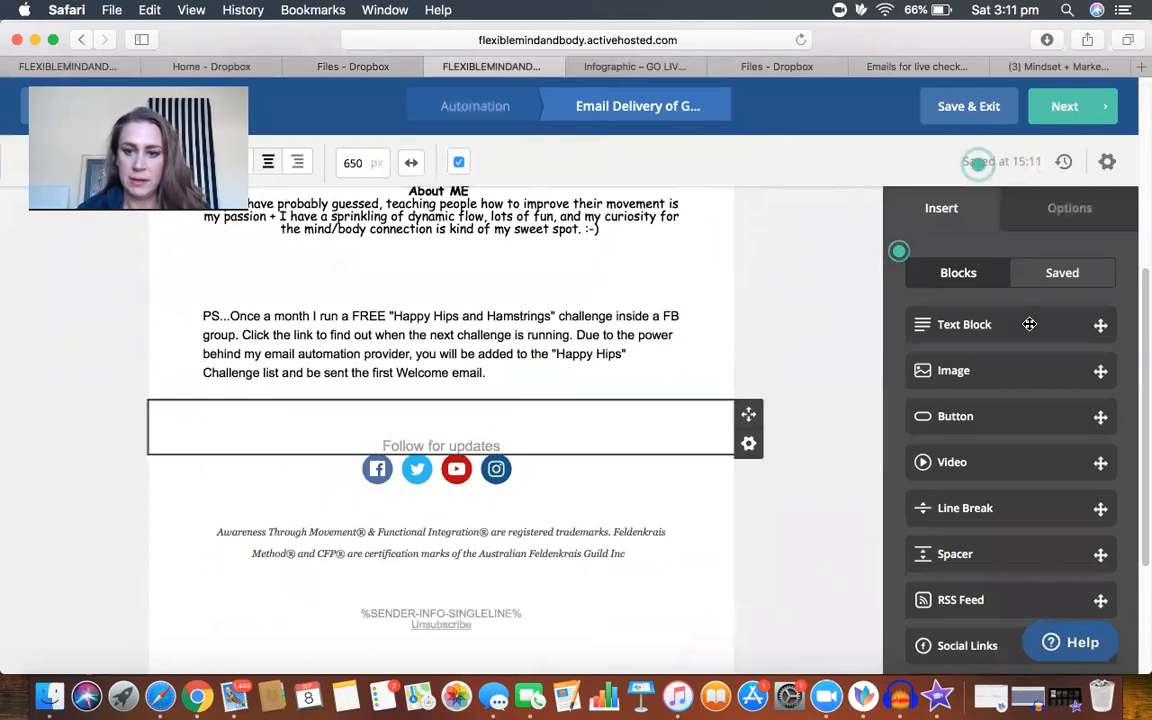
# Step: Set the font size of the greeting and Go Live Checklist line above the download button to 16 px
pyautogui.scroll(2, 799, 352)
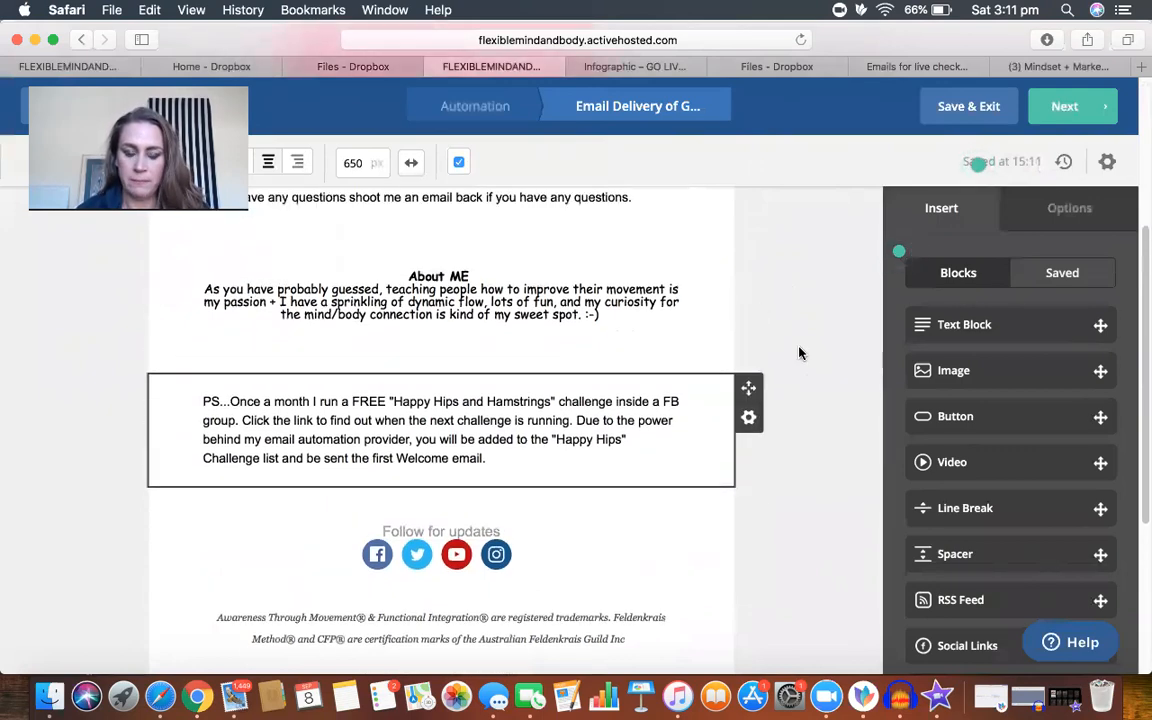
pyautogui.scroll(6, 799, 352)
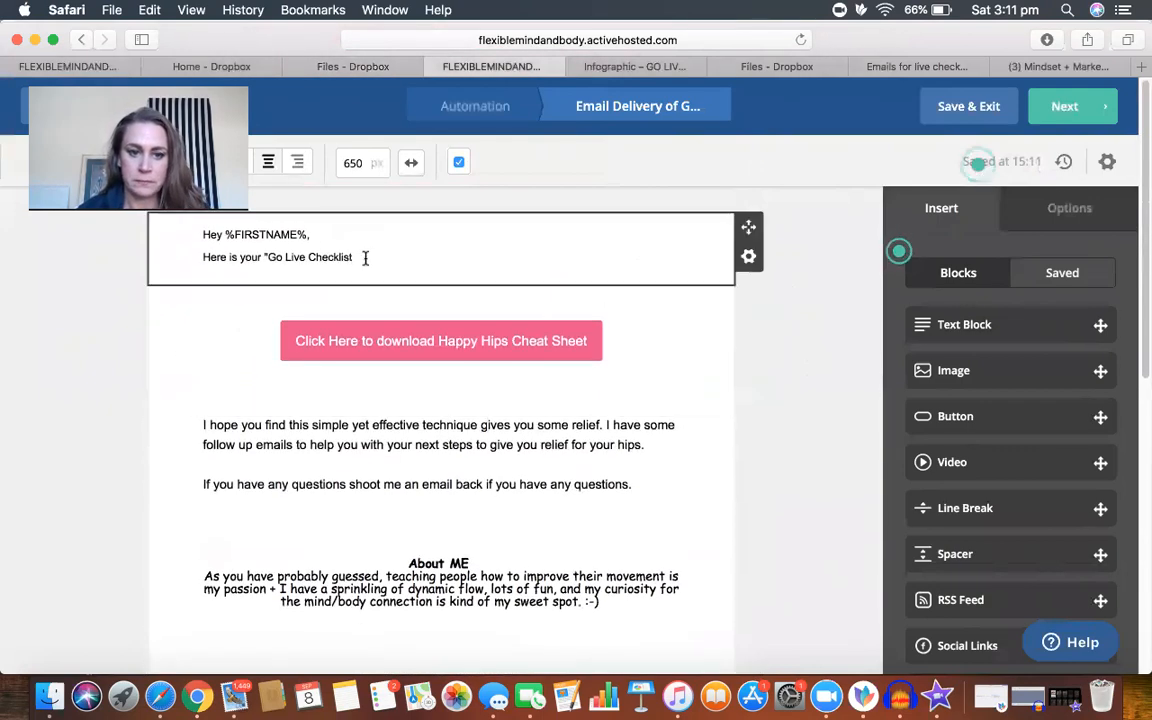
pyautogui.click(365, 258)
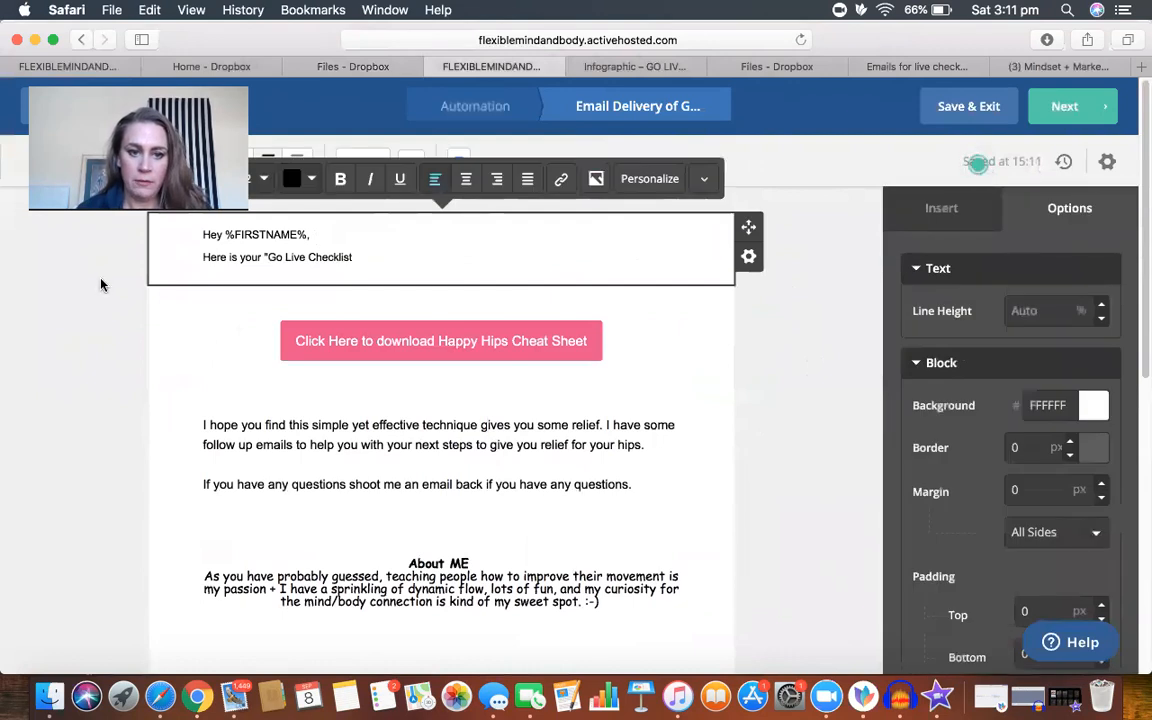
pyautogui.moveTo(356, 258); pyautogui.dragTo(180, 233)
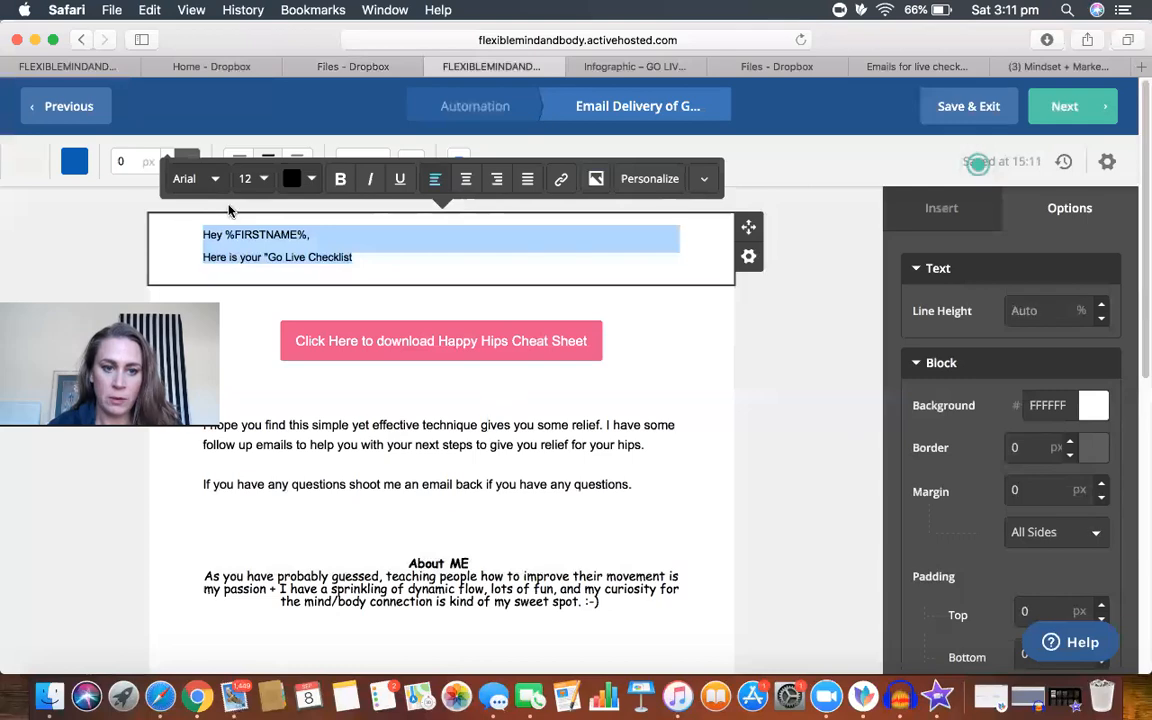
pyautogui.click(260, 182)
pyautogui.click(293, 210)
pyautogui.click(293, 210)
pyautogui.click(293, 210)
pyautogui.click(293, 210)
pyautogui.click(293, 210)
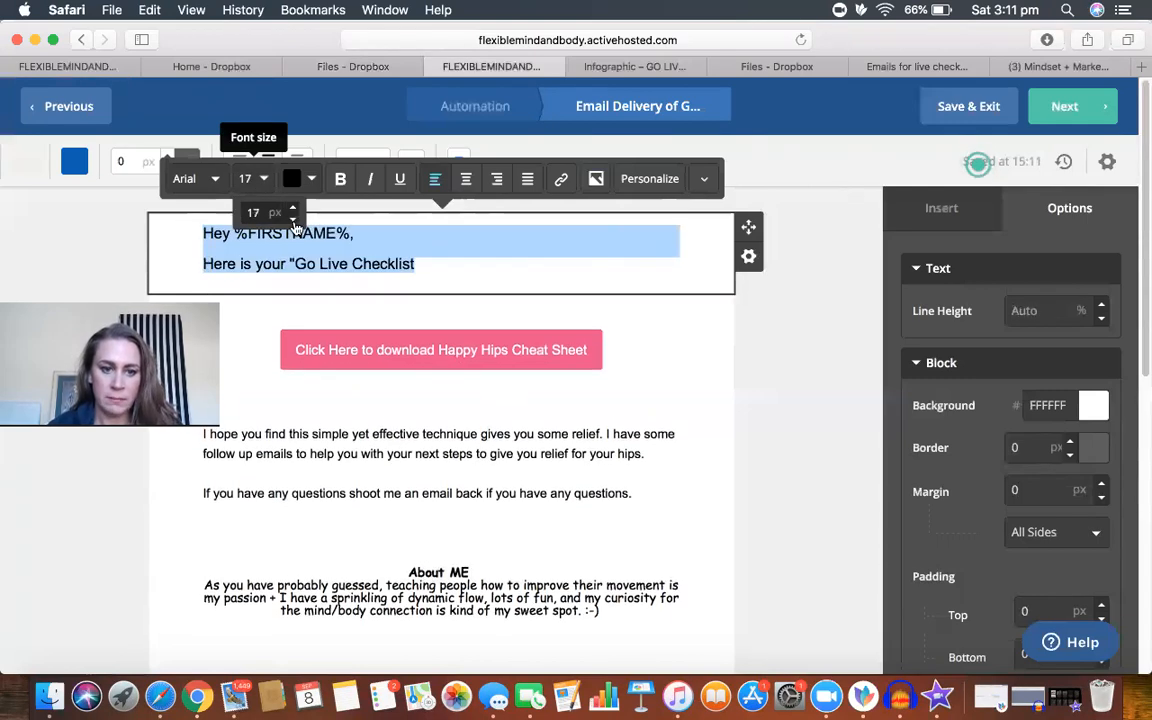
pyautogui.click(293, 217)
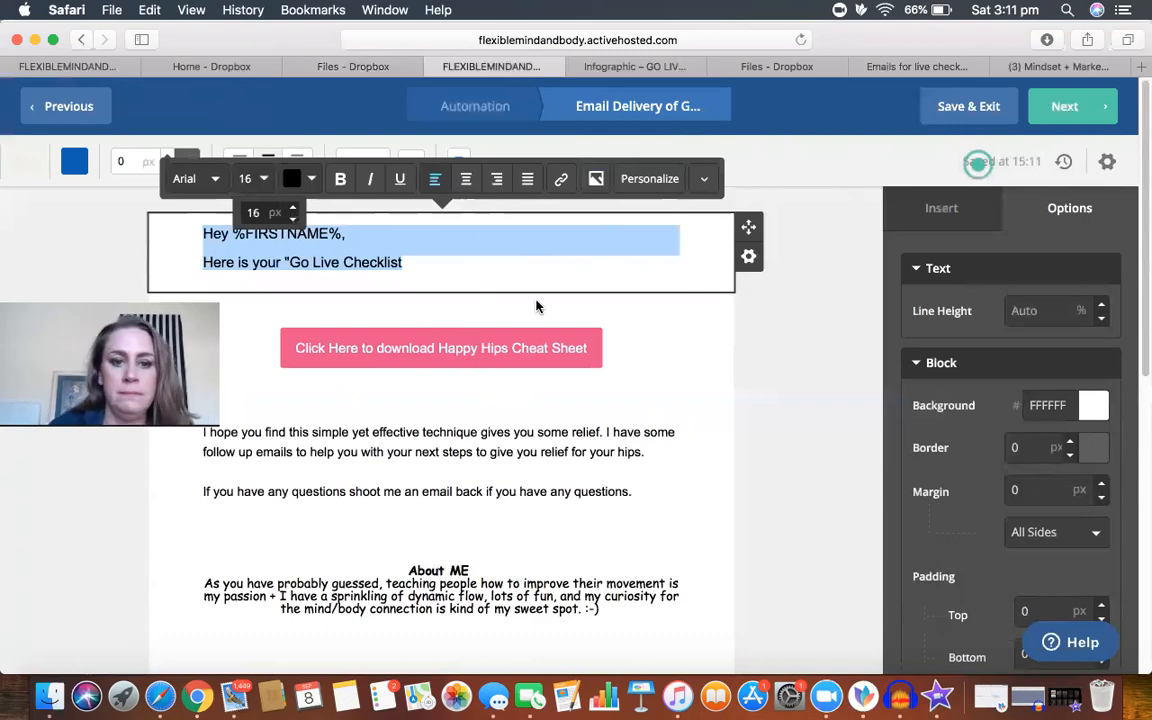
# Step: Replace the body text below the download button with the Google Docs paragraphs from "Will you be one of the first" to "Happy Live Streaming! :-)"
pyautogui.click(775, 67)
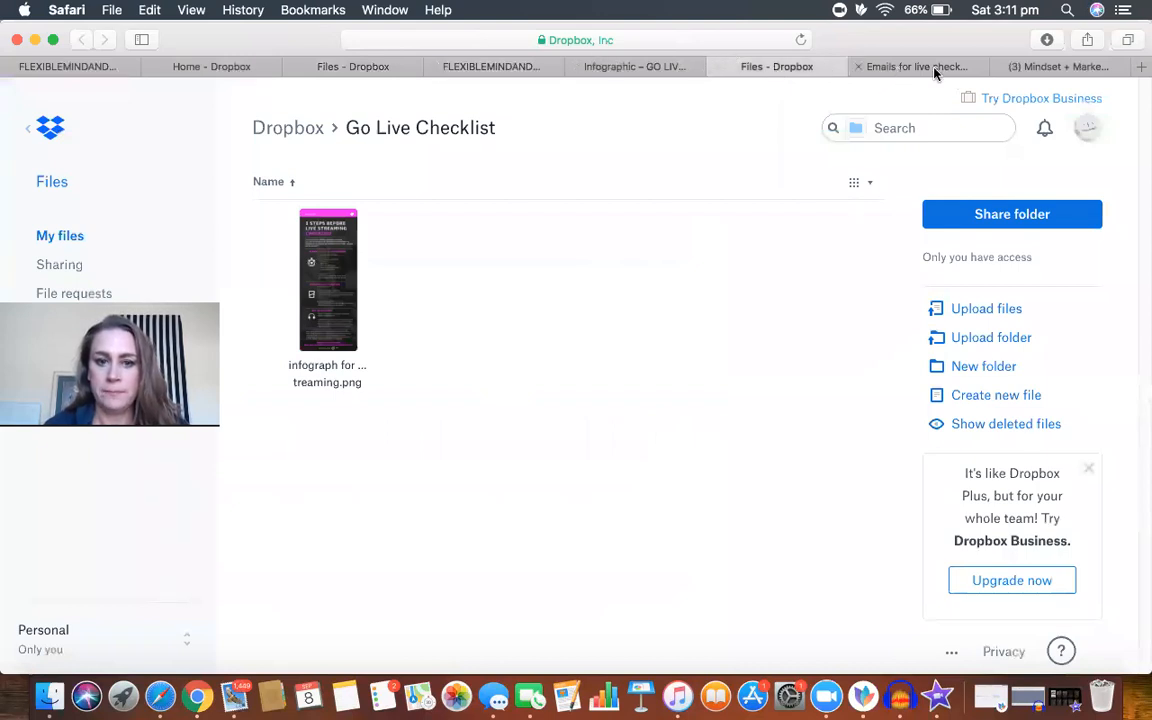
pyautogui.click(934, 68)
pyautogui.moveTo(276, 387); pyautogui.dragTo(541, 568)
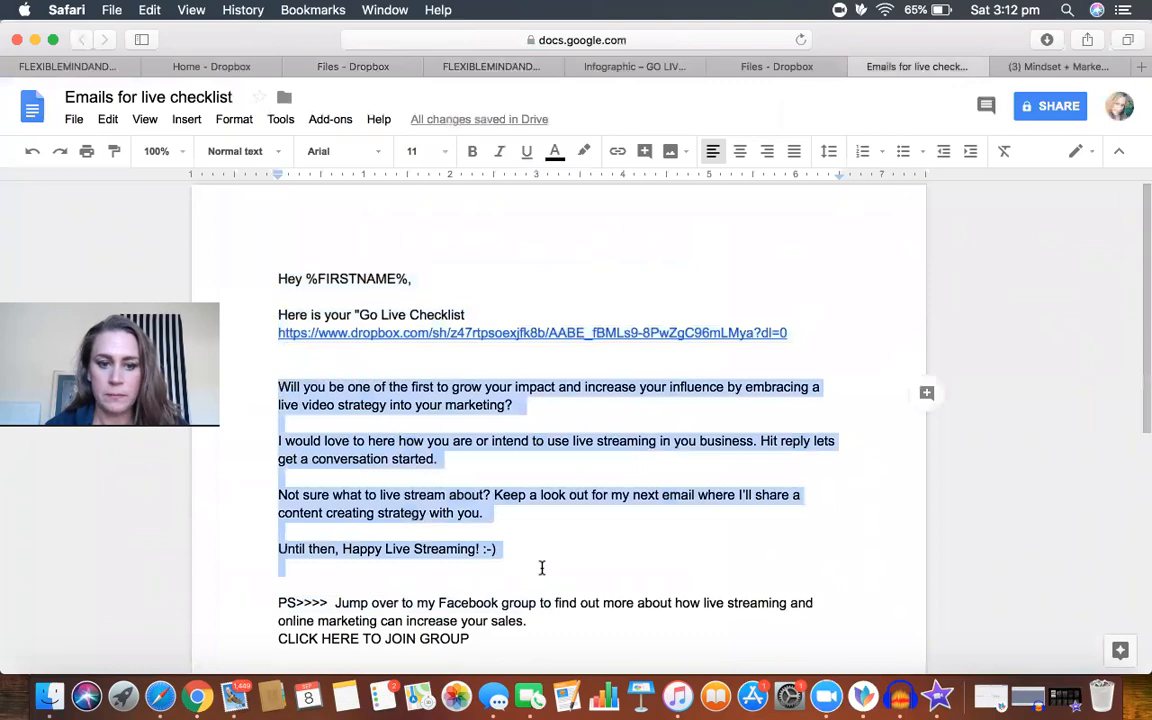
pyautogui.click(152, 12)
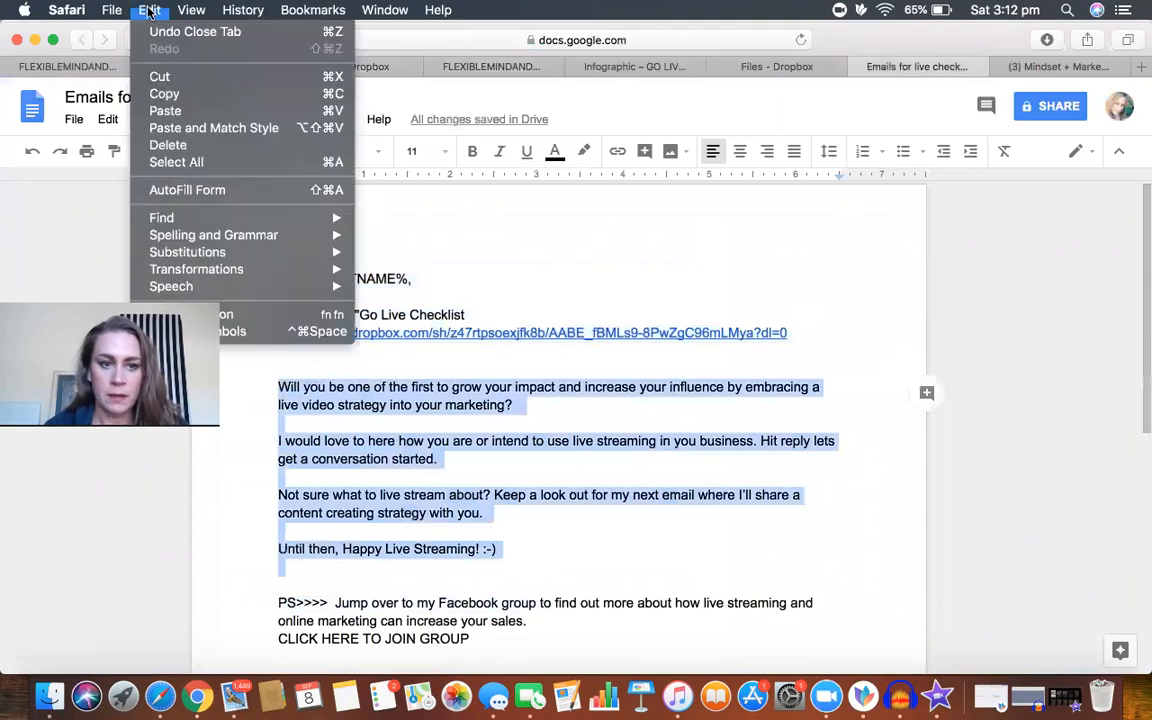
pyautogui.click(165, 94)
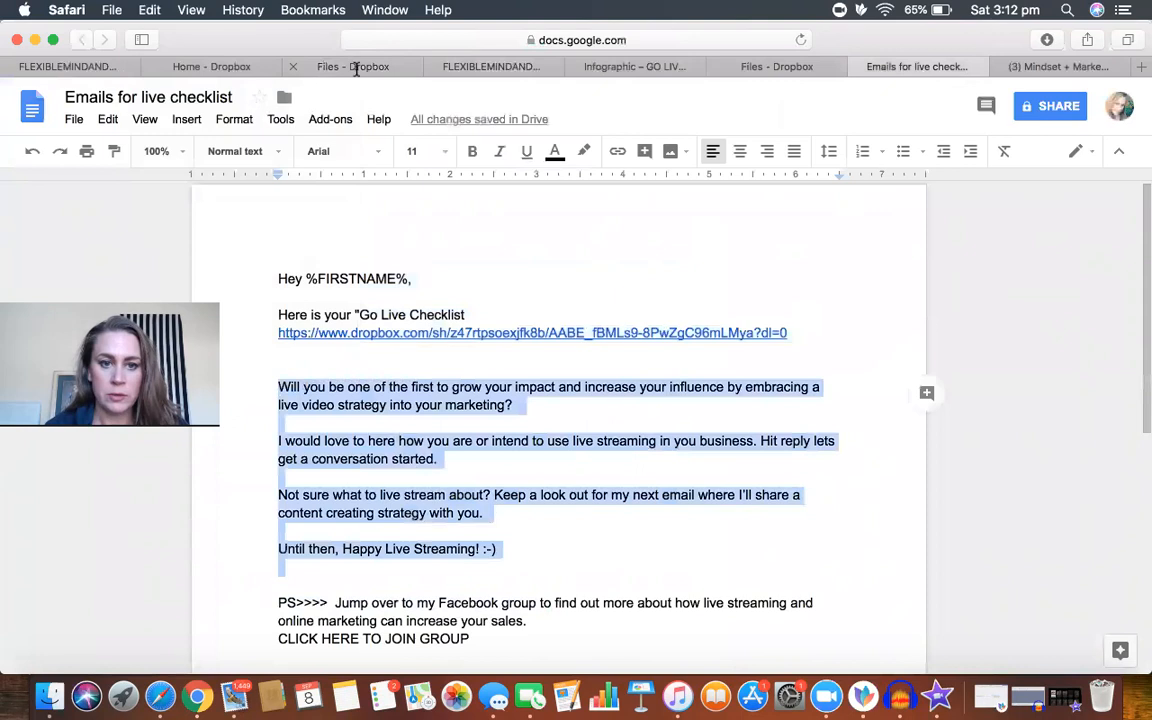
pyautogui.click(482, 68)
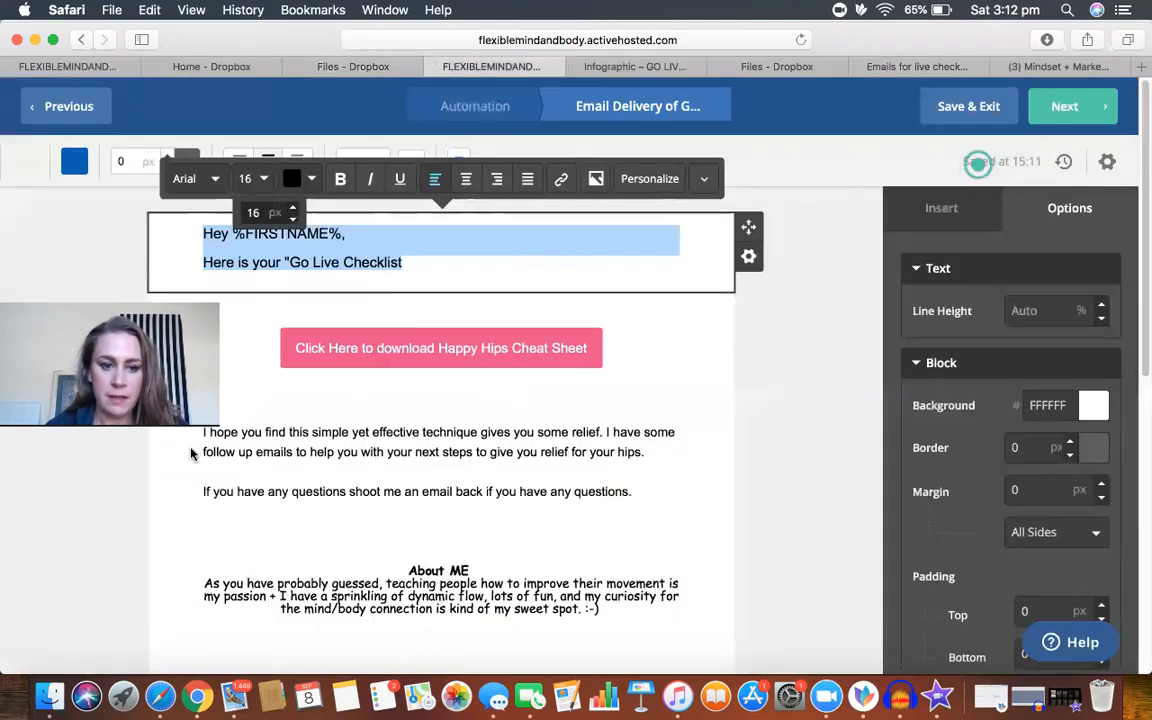
pyautogui.moveTo(203, 432); pyautogui.dragTo(643, 504)
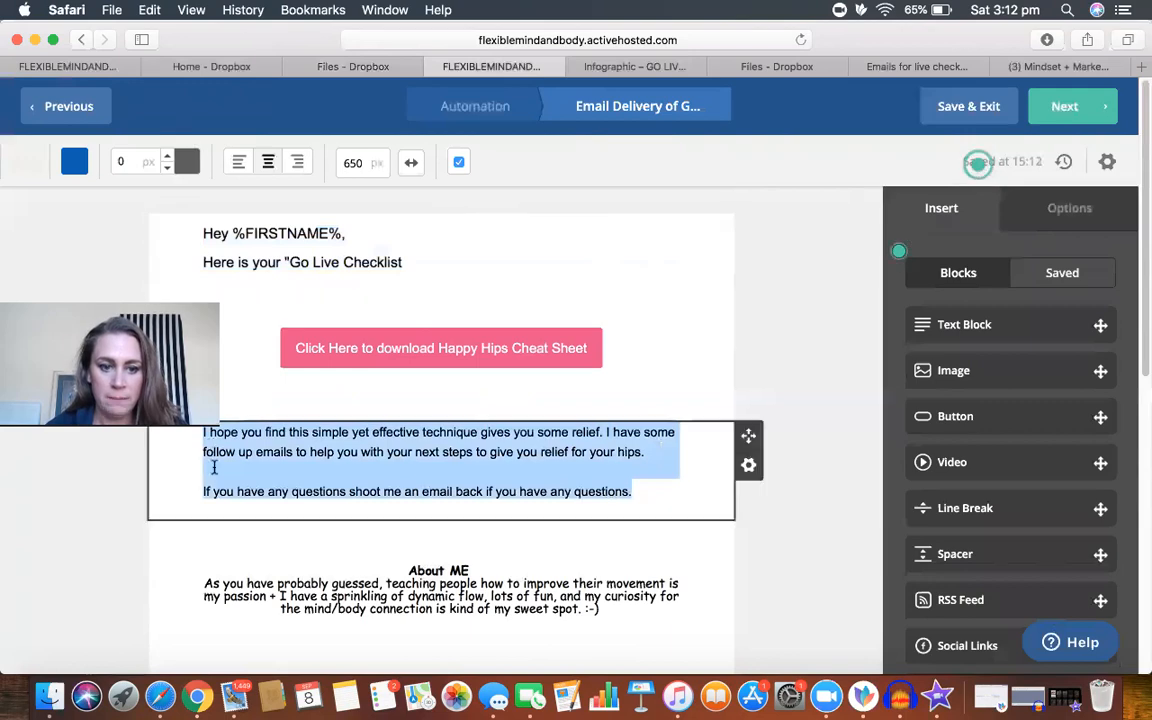
pyautogui.click(150, 10)
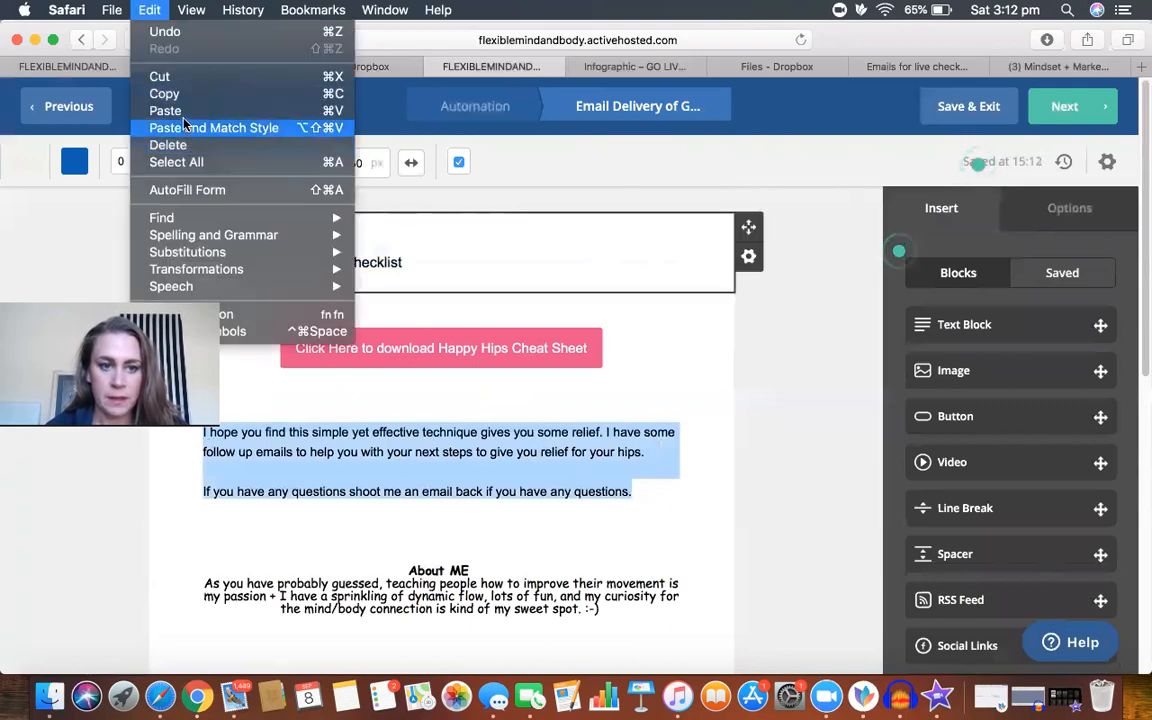
pyautogui.click(170, 93)
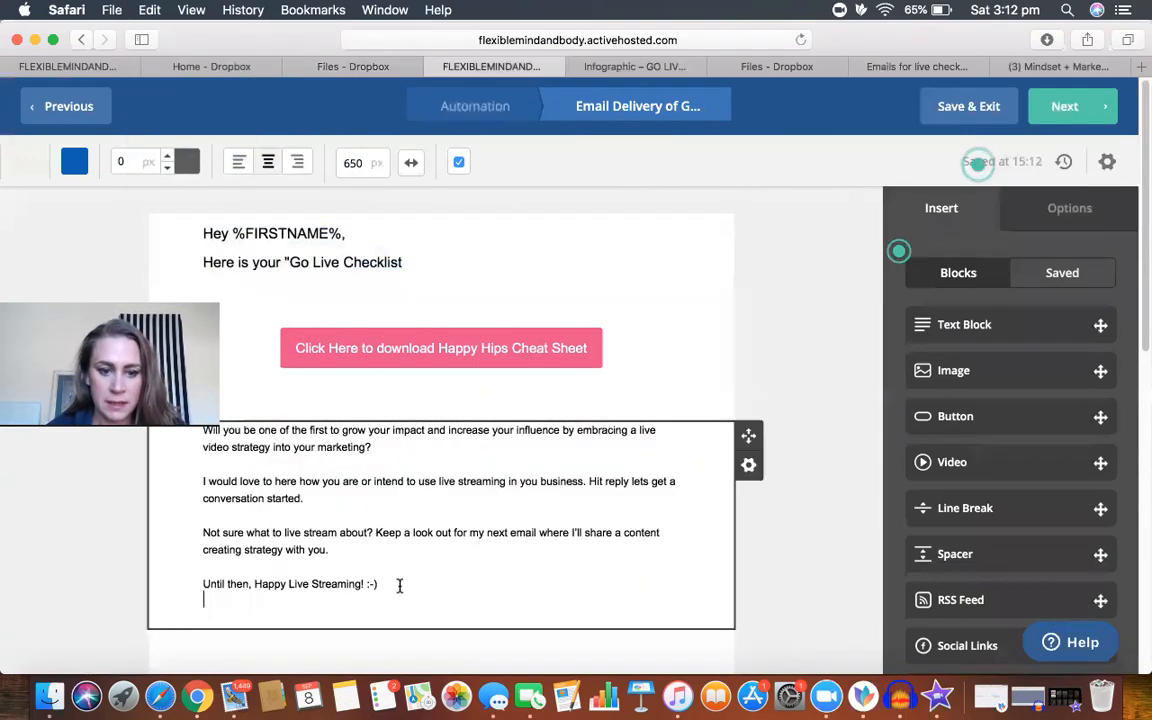
# Step: Set the font size of the live streaming body text to 16 px
pyautogui.moveTo(399, 586); pyautogui.dragTo(197, 431)
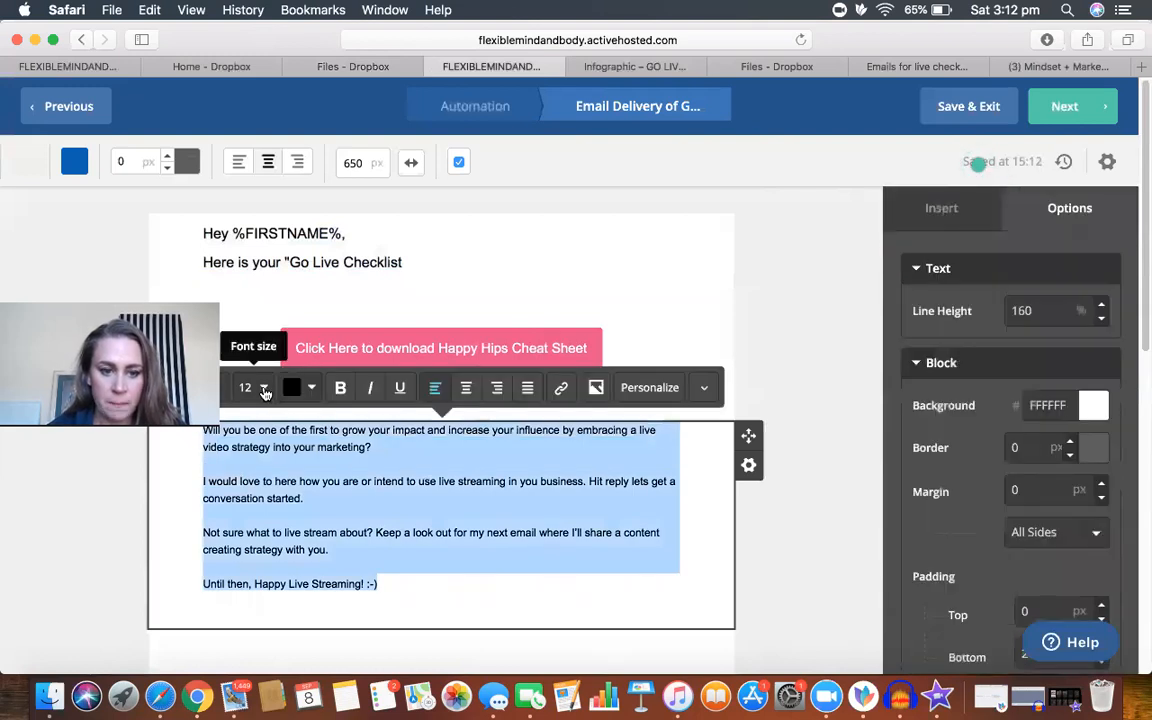
pyautogui.click(264, 390)
pyautogui.click(294, 418)
pyautogui.click(294, 418)
pyautogui.click(294, 418)
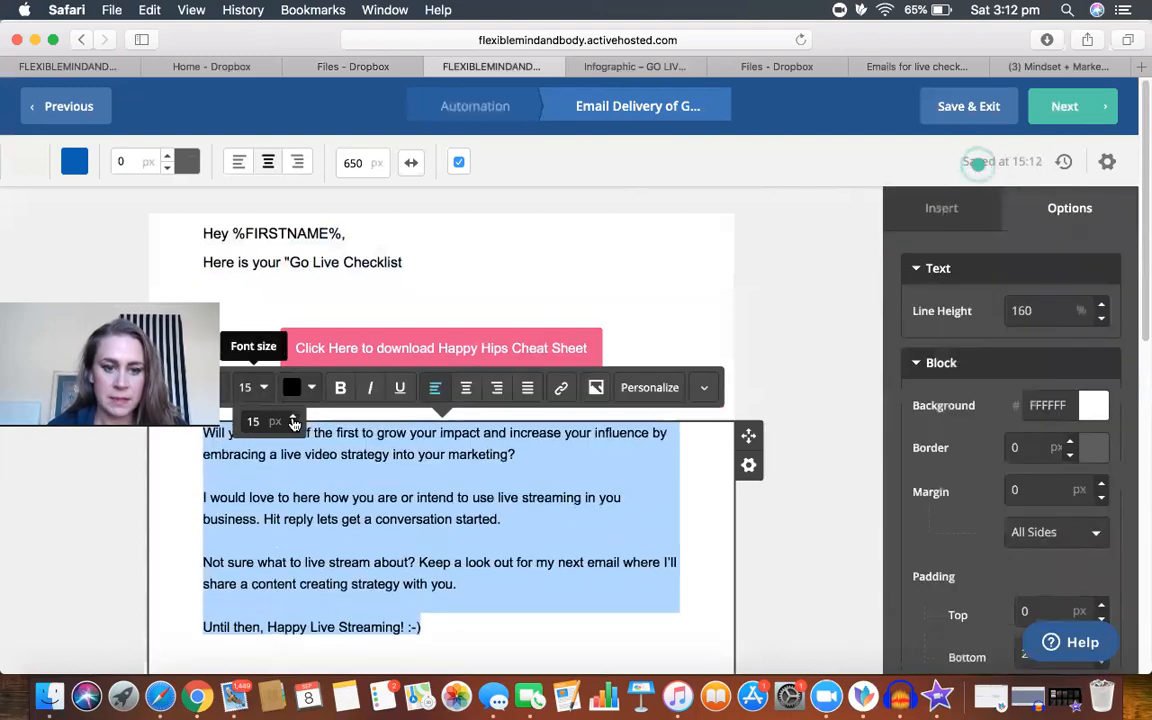
pyautogui.click(294, 418)
pyautogui.scroll(-5, 838, 582)
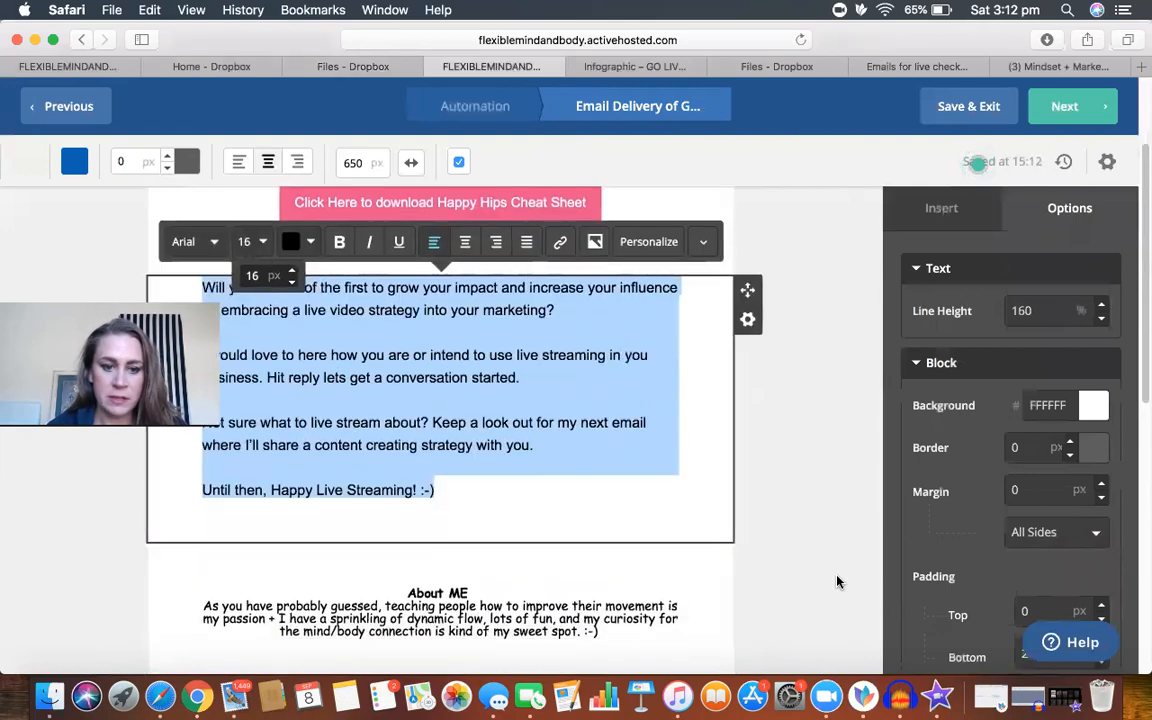
# Step: Delete the "About ME" text block from the email
pyautogui.click(694, 535)
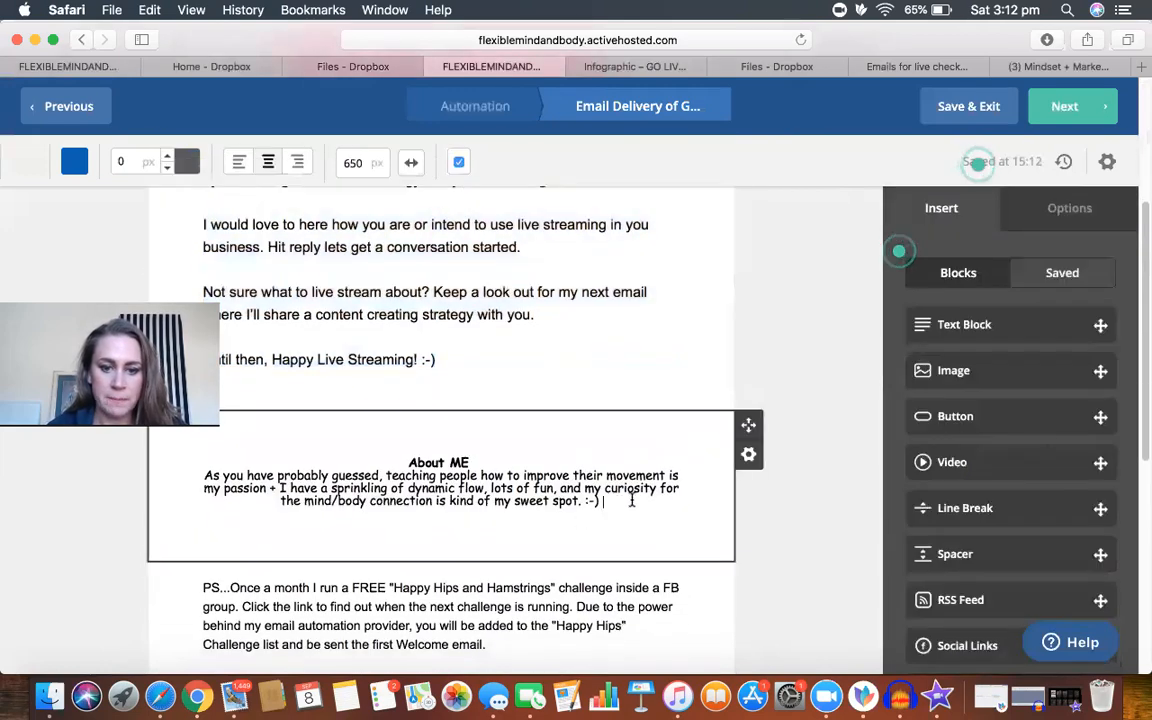
pyautogui.click(569, 450)
pyautogui.click(748, 454)
pyautogui.click(640, 595)
pyautogui.click(712, 597)
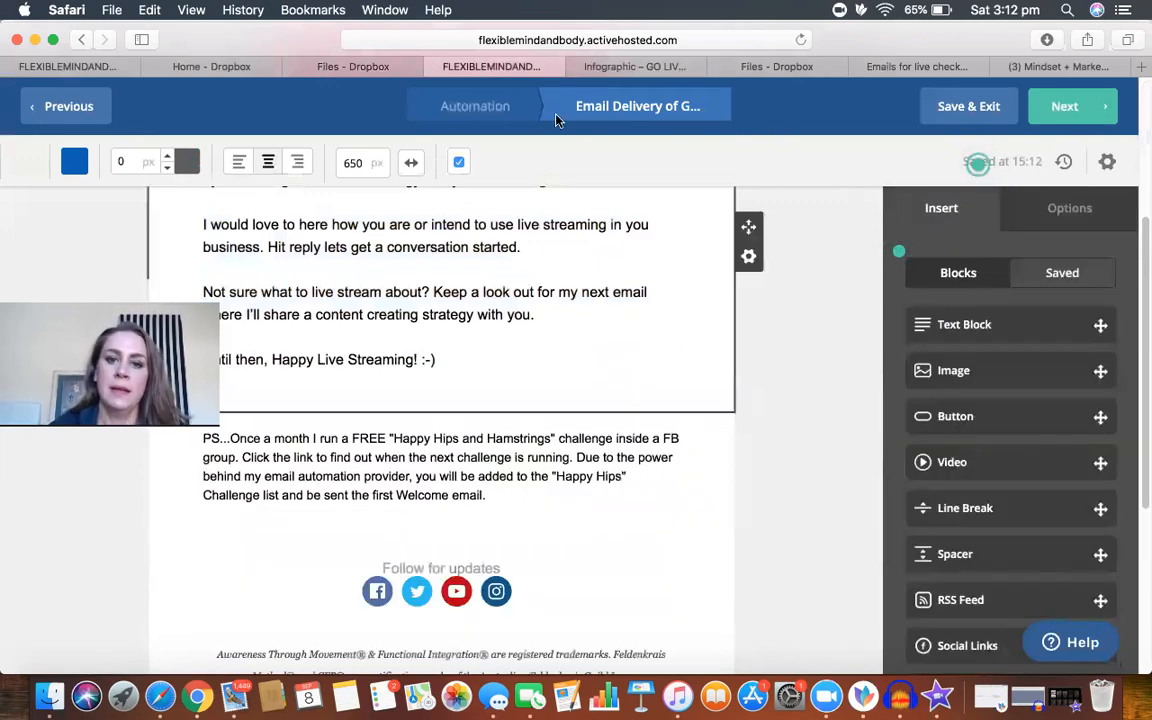
# Step: Replace the PS paragraph about the Happy Hips challenge with the Google Docs draft's PS text about joining the Facebook group
pyautogui.click(905, 66)
pyautogui.click(510, 549)
pyautogui.moveTo(280, 598); pyautogui.dragTo(525, 637)
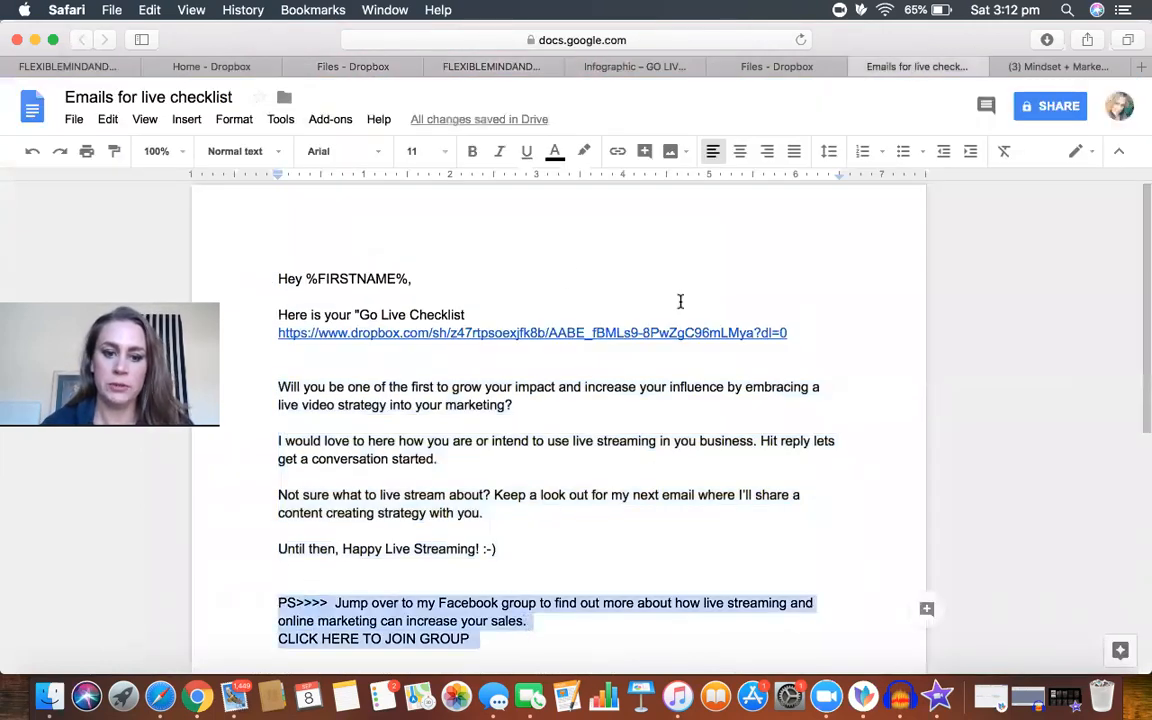
pyautogui.click(140, 10)
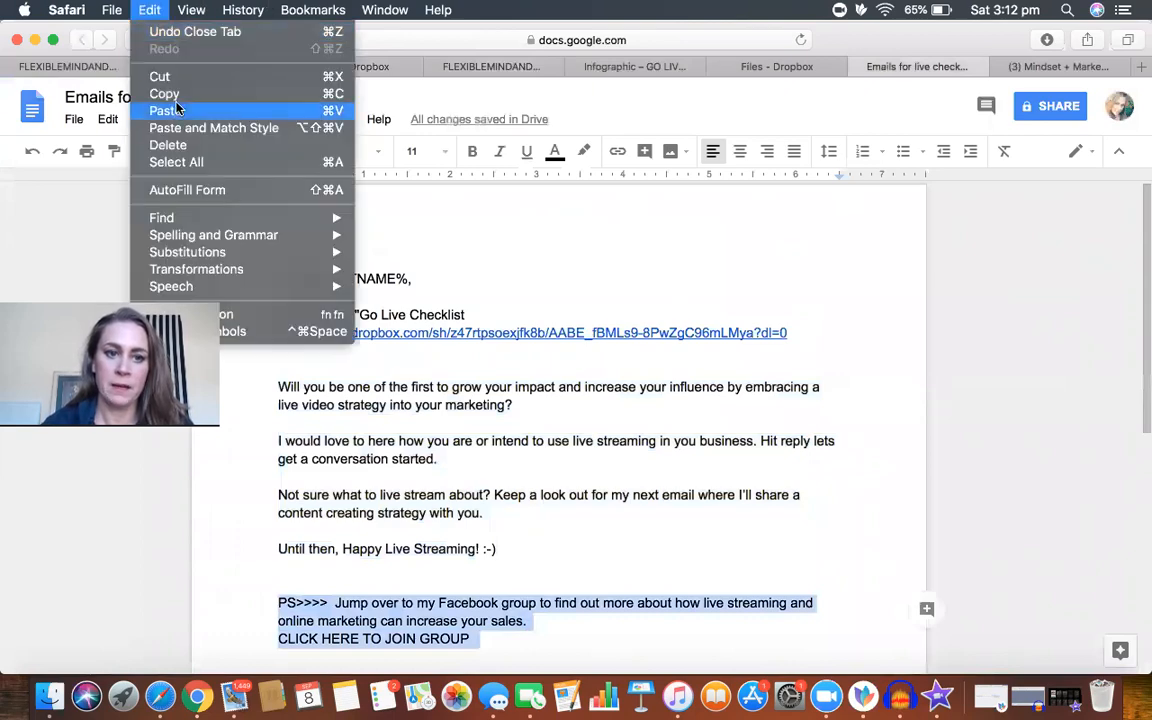
pyautogui.click(212, 96)
pyautogui.click(474, 68)
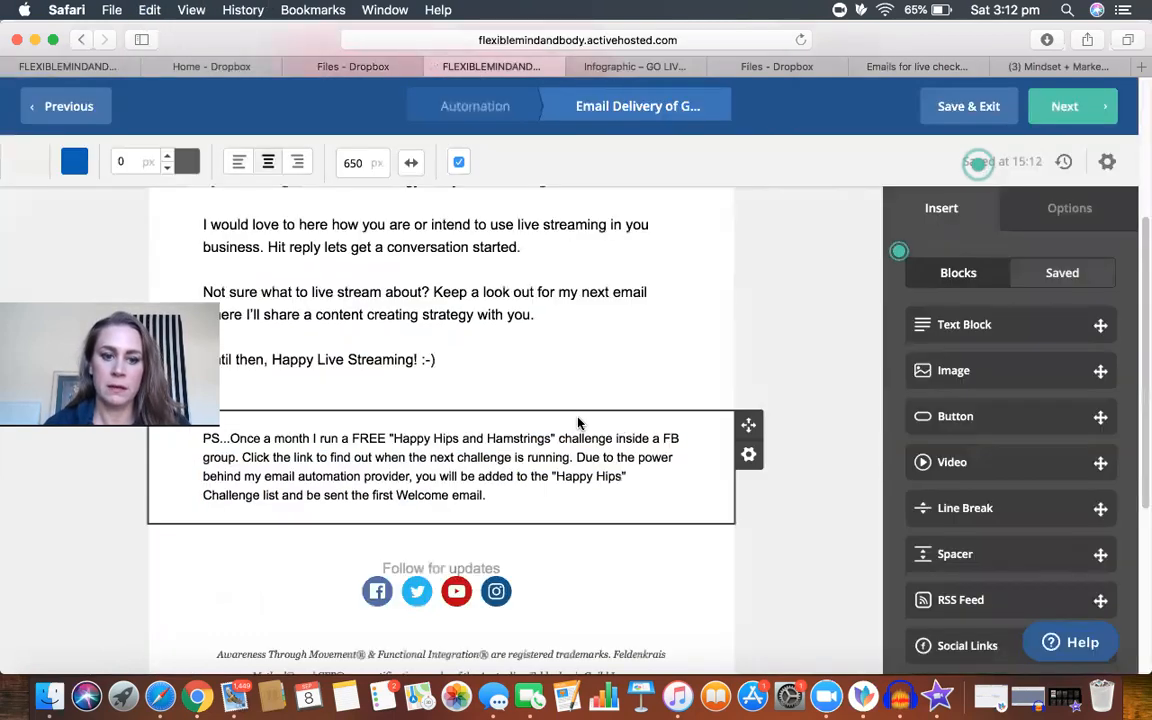
pyautogui.scroll(-3, 577, 418)
pyautogui.moveTo(512, 366); pyautogui.dragTo(211, 298)
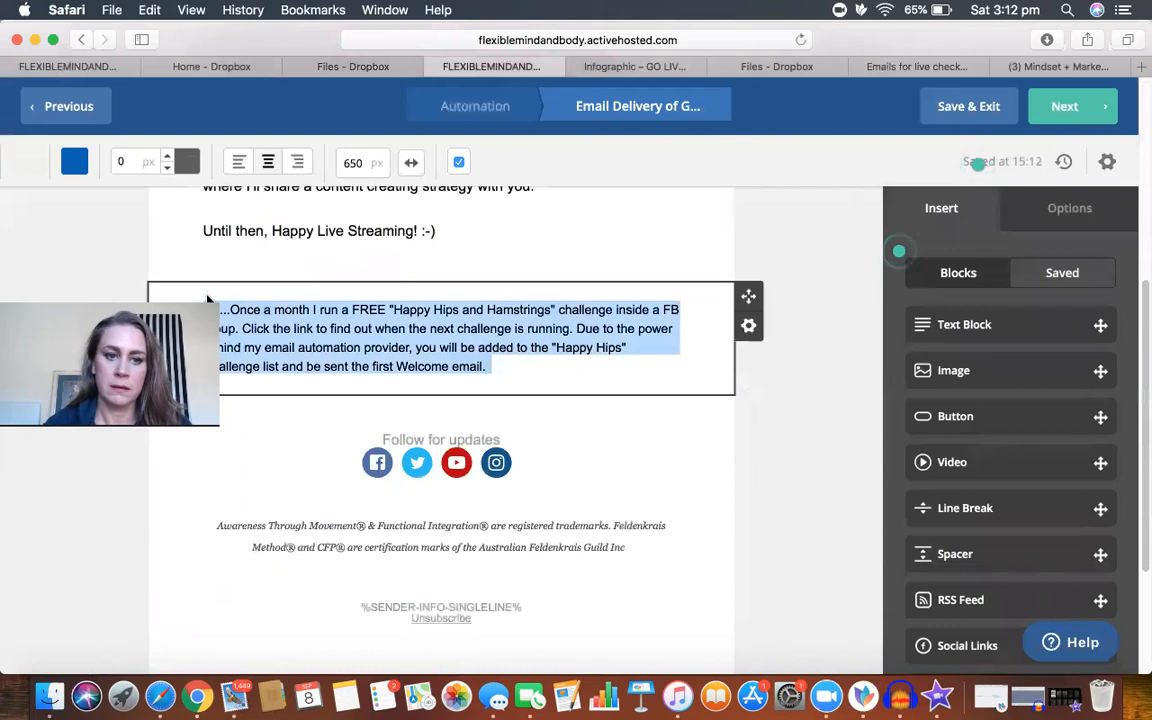
pyautogui.click(146, 12)
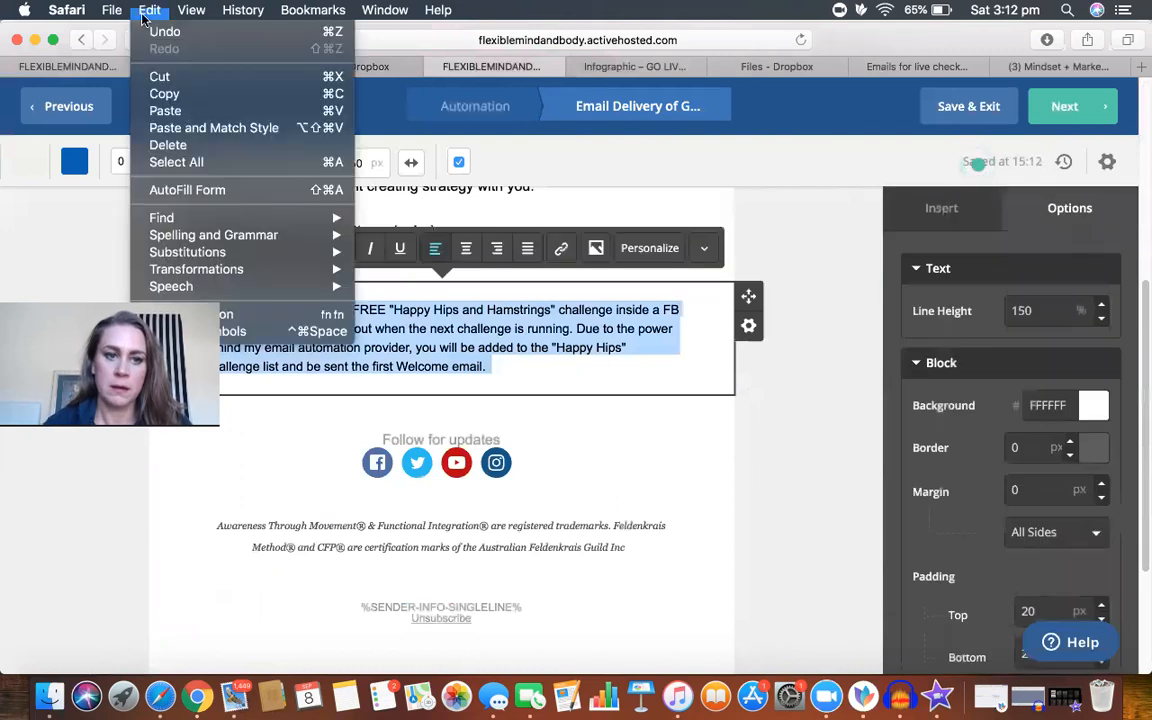
pyautogui.click(182, 112)
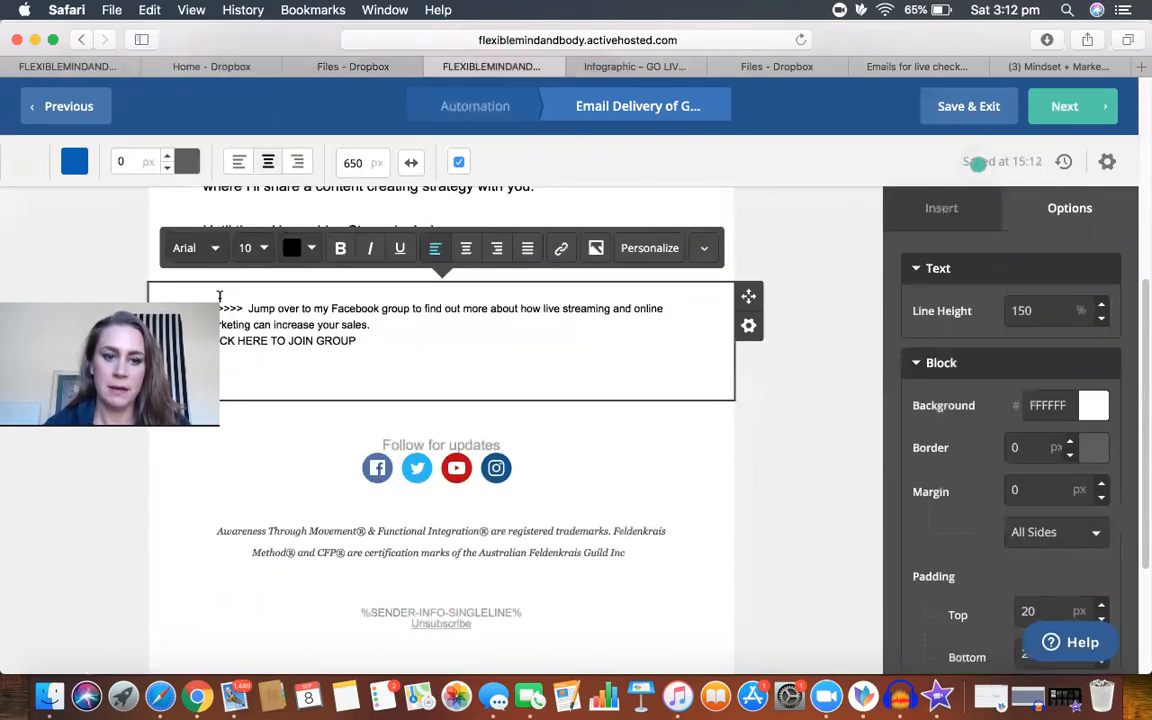
# Step: Set the font size of the PS text about the Facebook group to 16 px
pyautogui.moveTo(220, 296); pyautogui.dragTo(190, 293)
pyautogui.click(268, 251)
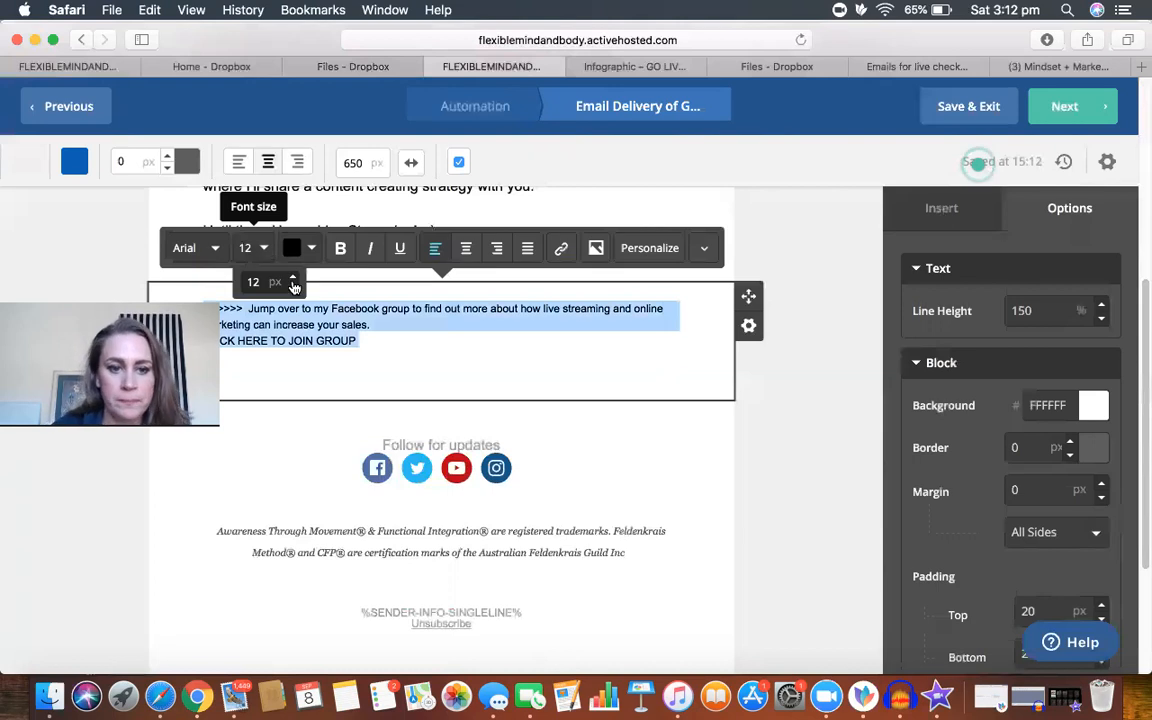
pyautogui.click(294, 280)
pyautogui.click(294, 280)
pyautogui.click(294, 280)
pyautogui.click(294, 280)
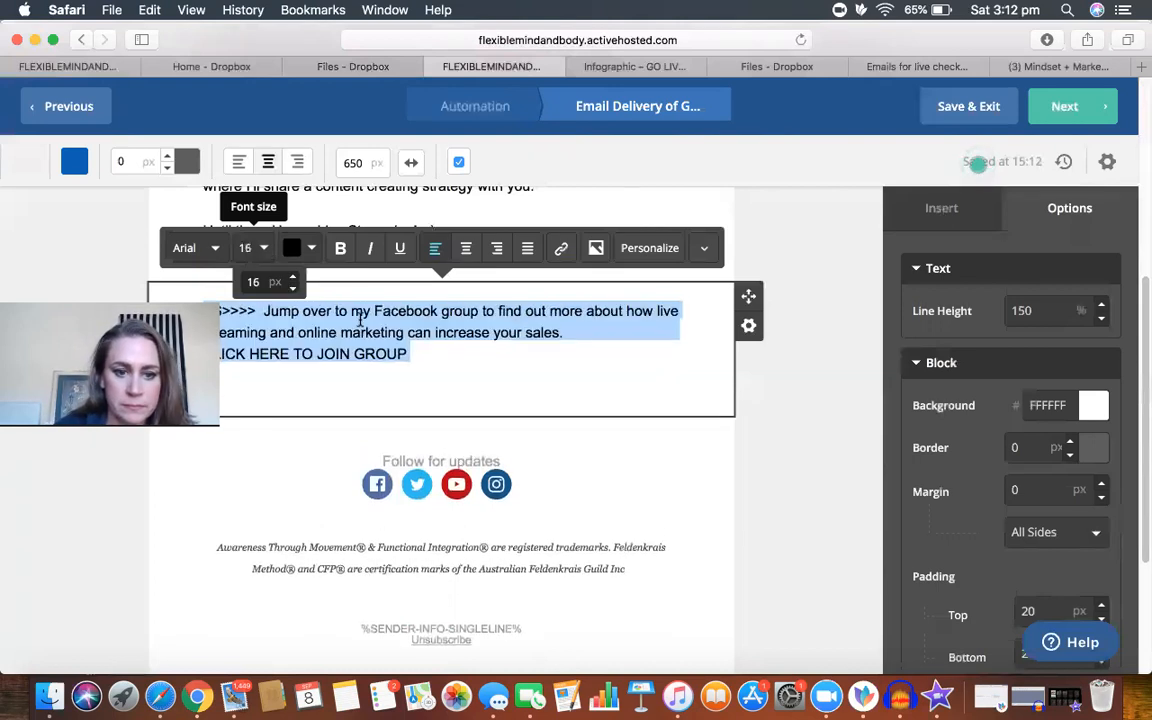
pyautogui.click(419, 357)
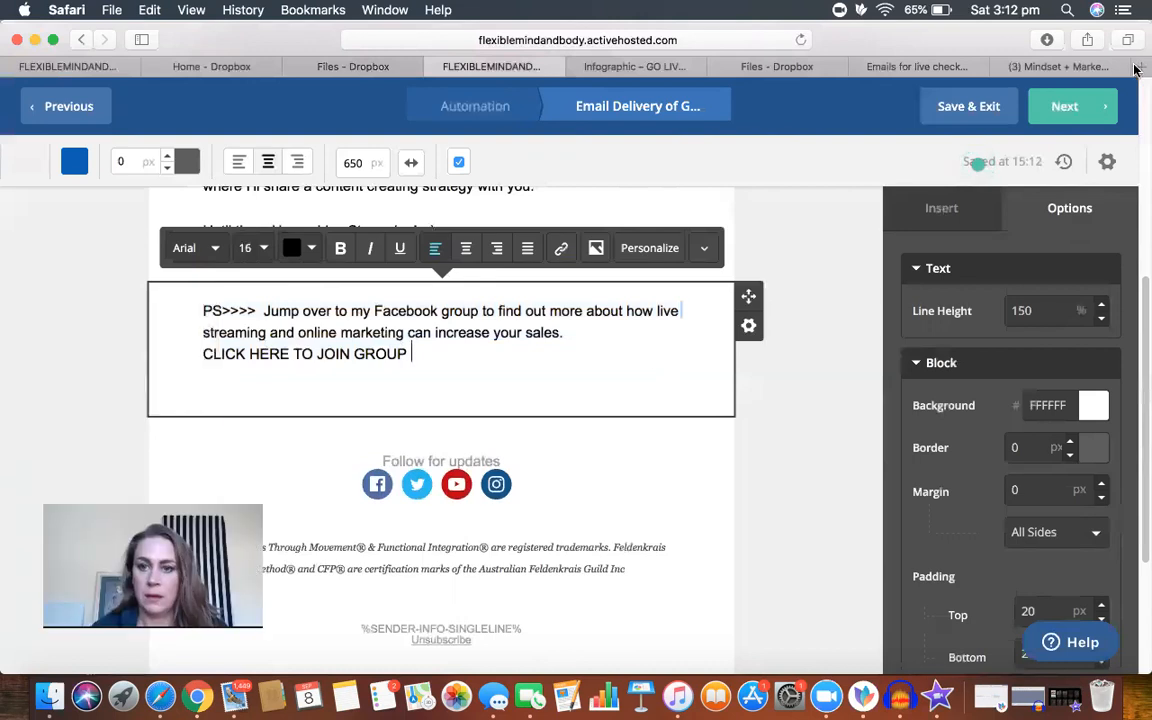
# Step: Copy the web address of the Mindset + Marketing Facebook group, closing the open chat on its page
pyautogui.click(1060, 66)
pyautogui.click(625, 40)
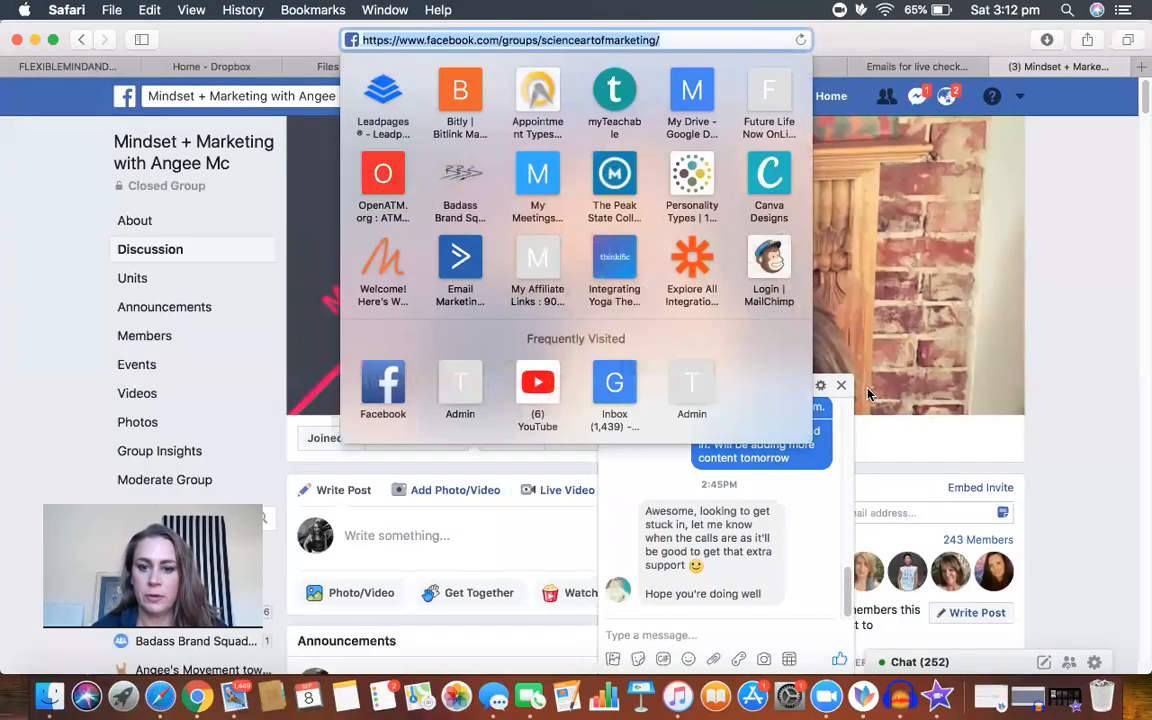
pyautogui.click(760, 345)
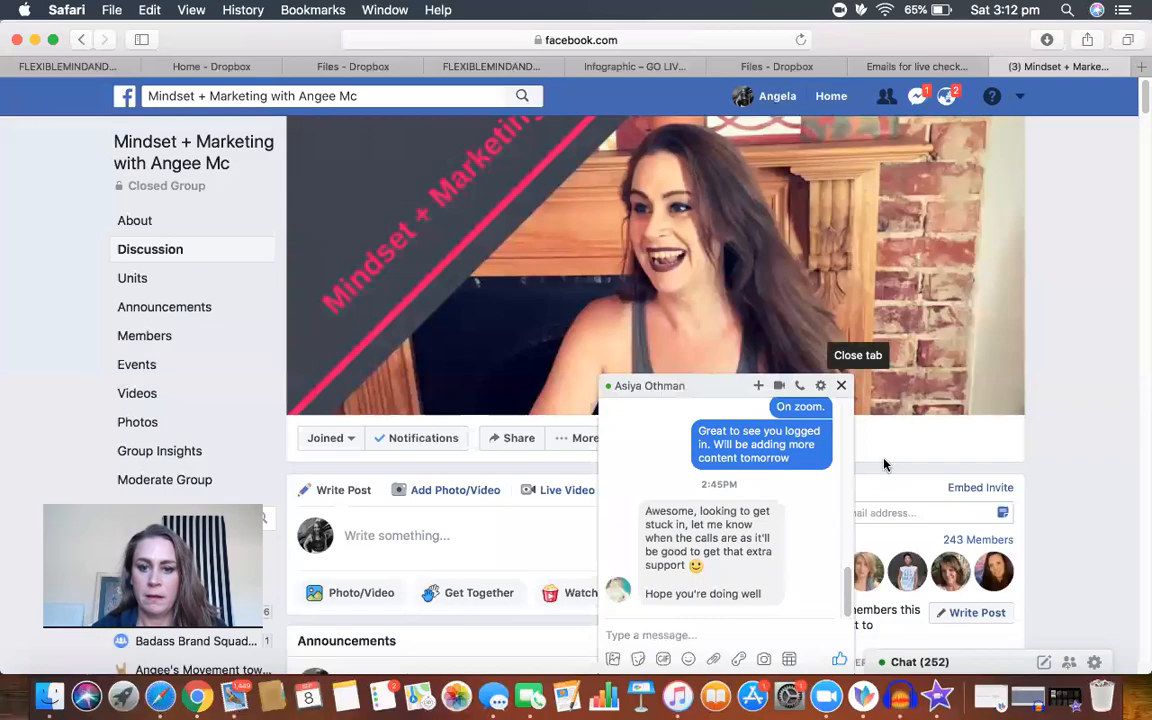
pyautogui.click(841, 385)
pyautogui.click(614, 40)
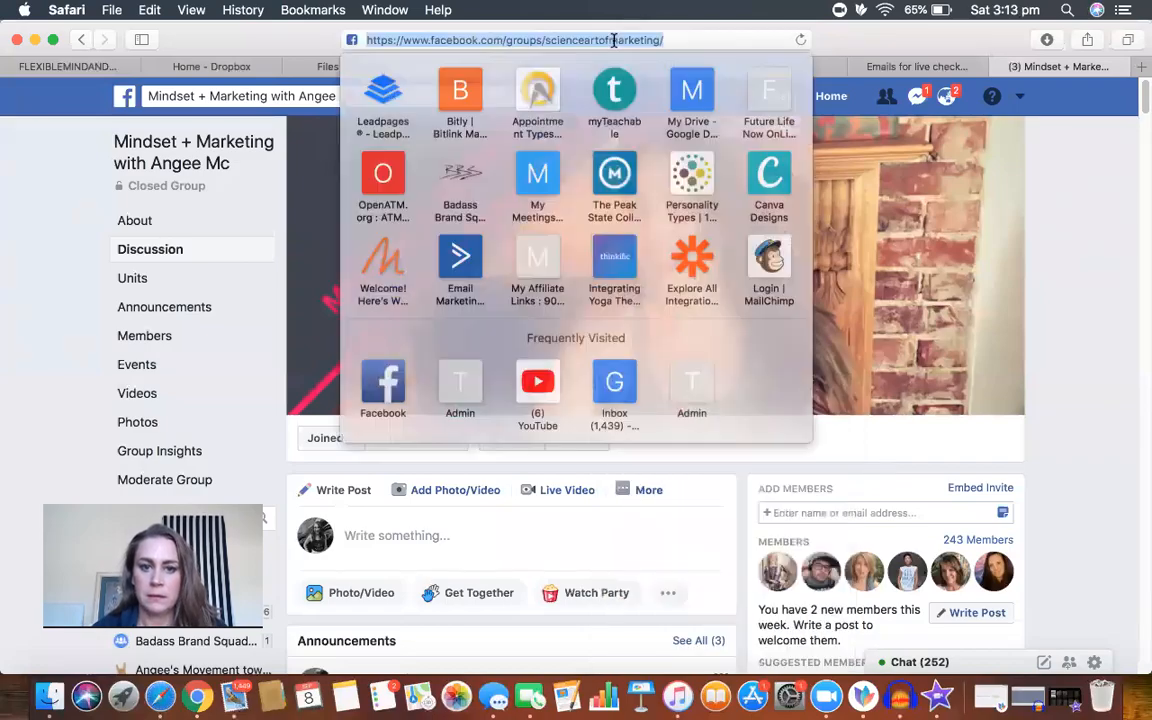
pyautogui.click(149, 10)
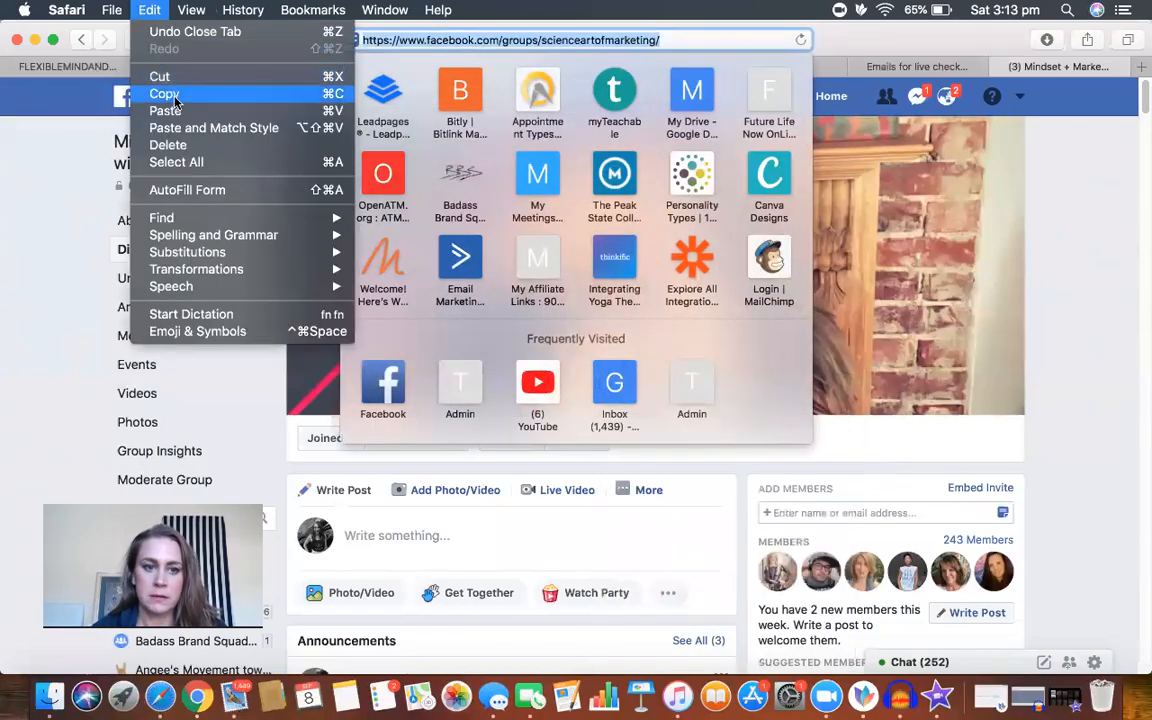
pyautogui.click(157, 89)
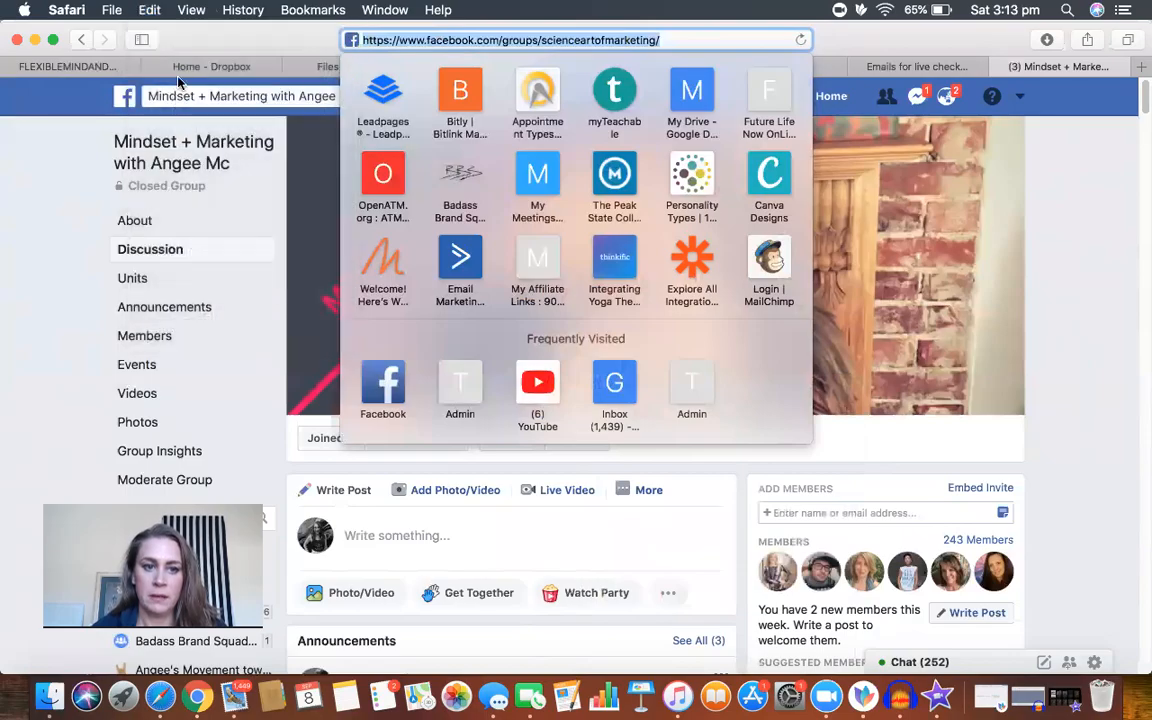
pyautogui.click(300, 66)
pyautogui.click(500, 66)
pyautogui.click(403, 356)
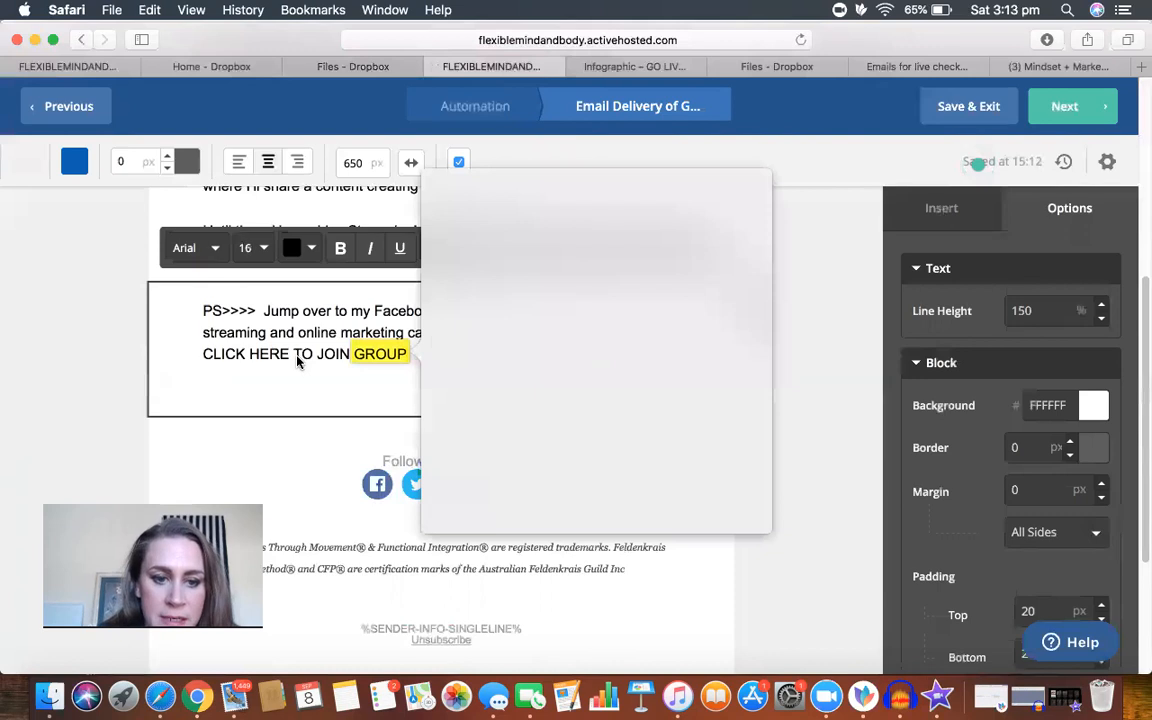
pyautogui.click(205, 357)
pyautogui.tripleClick(203, 357)
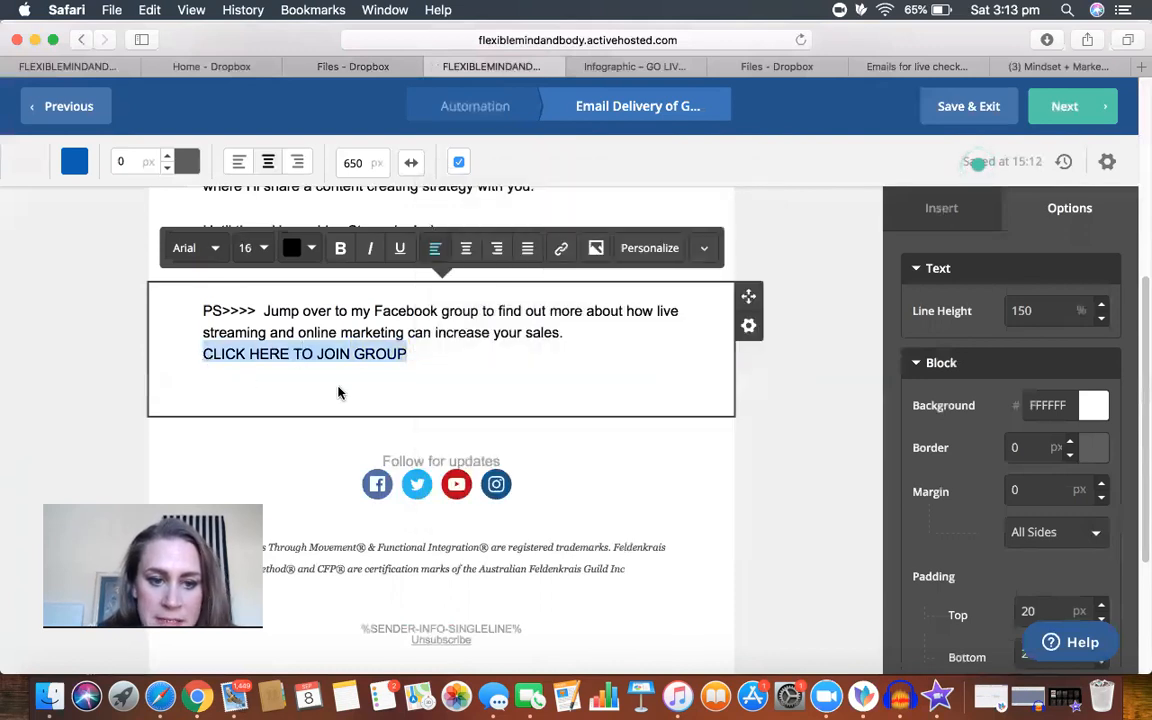
pyautogui.click(562, 254)
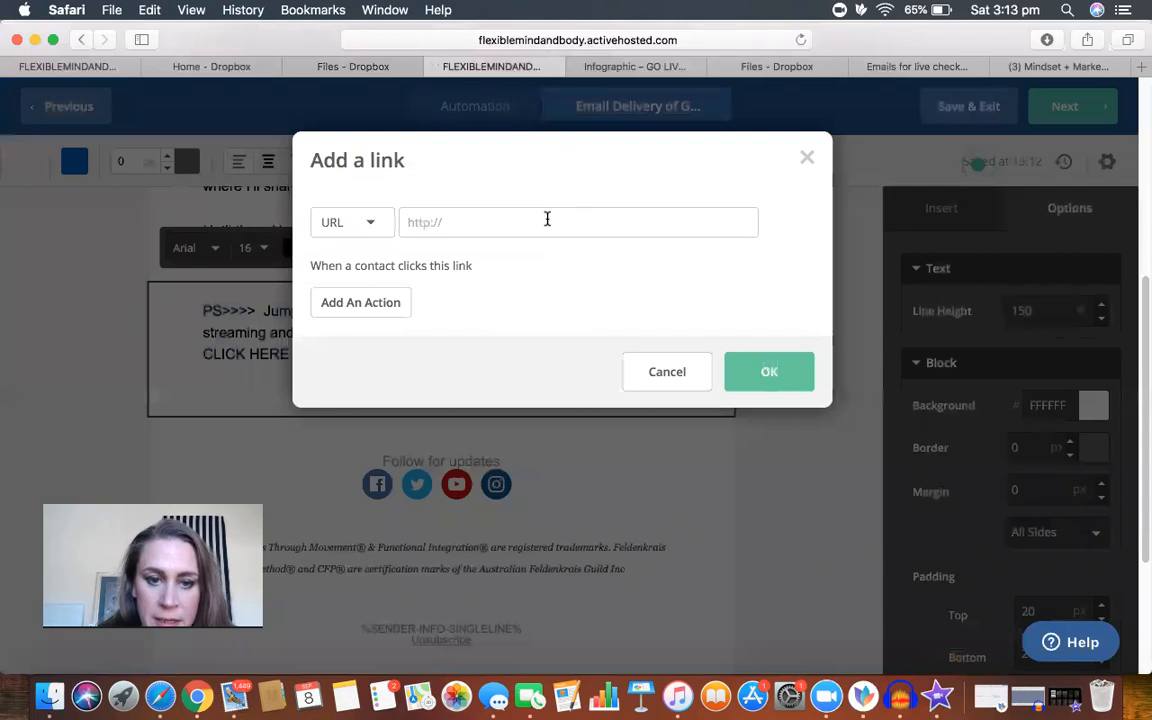
pyautogui.click(150, 12)
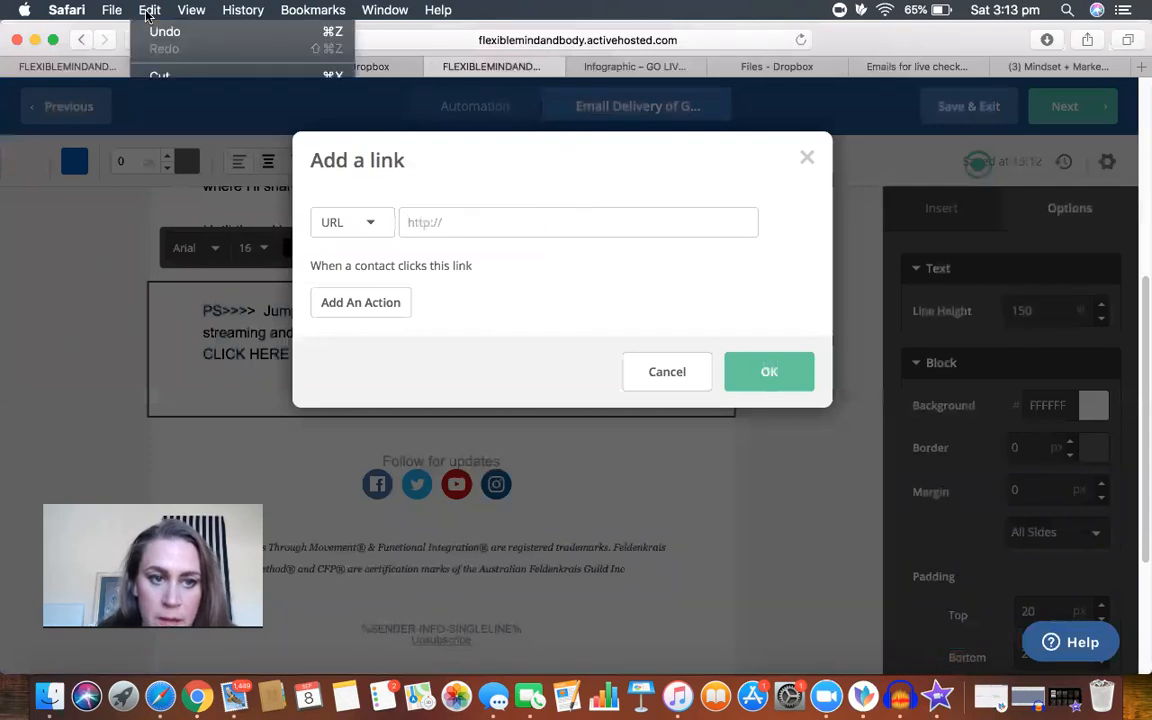
pyautogui.click(166, 111)
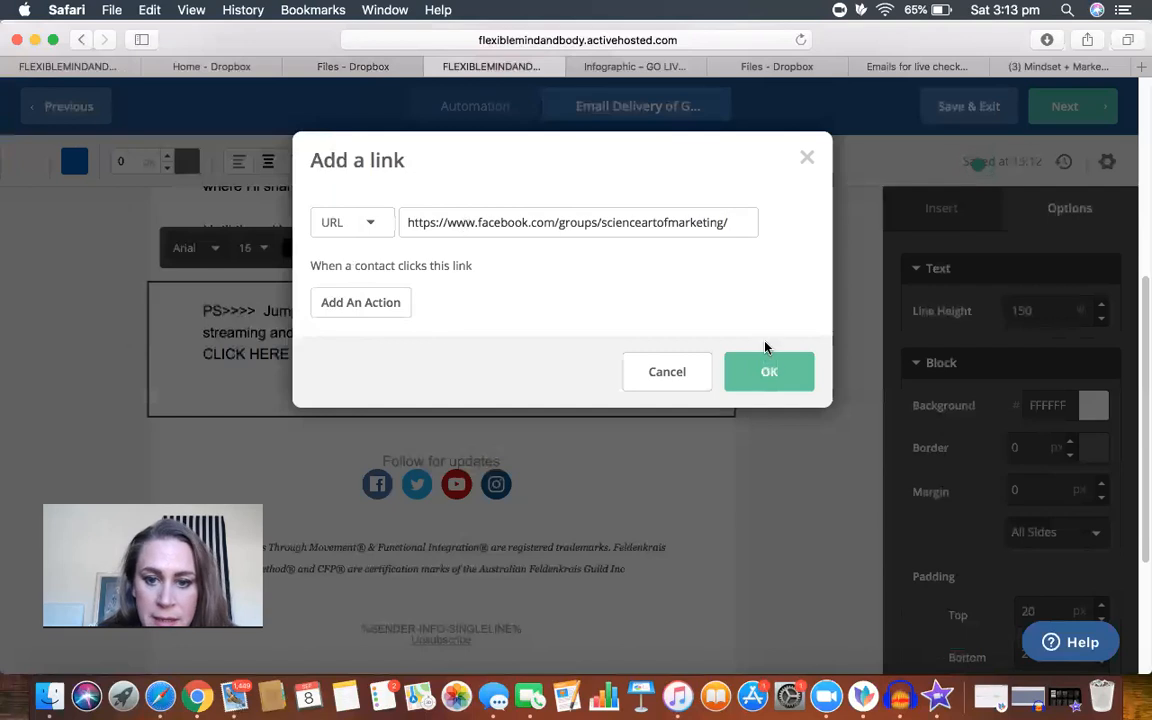
pyautogui.click(764, 384)
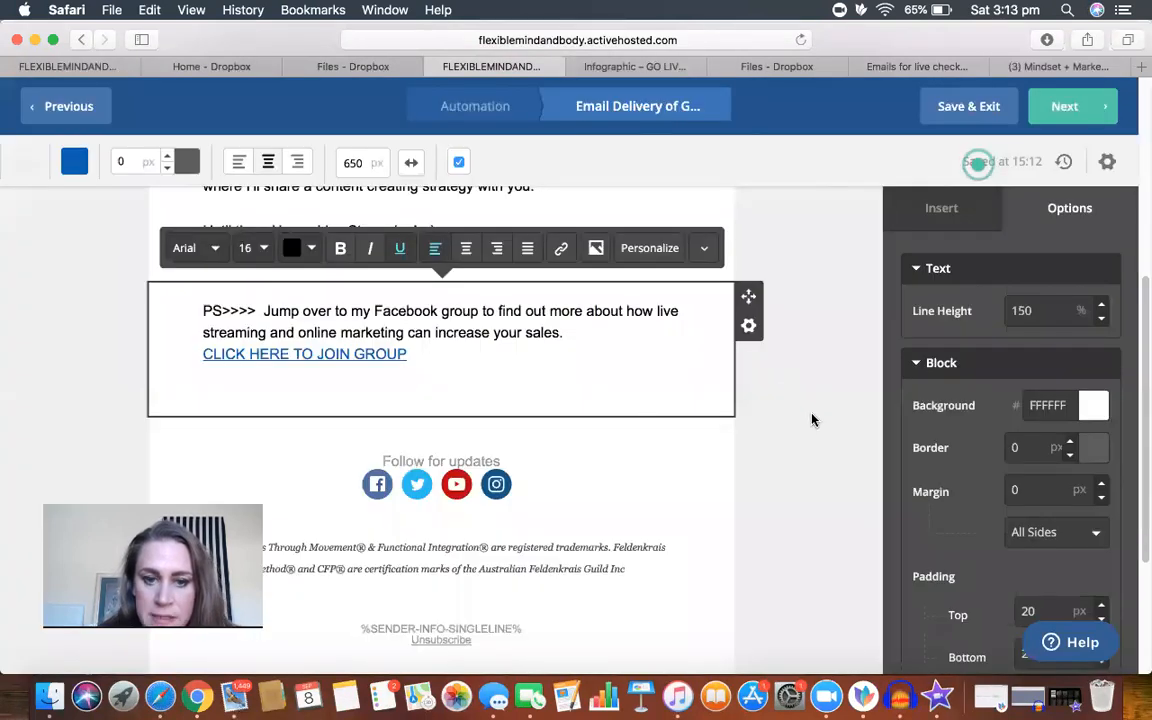
# Step: Change the download button's text to "Click Here to download GO LIVE checklist"
pyautogui.scroll(5, 812, 420)
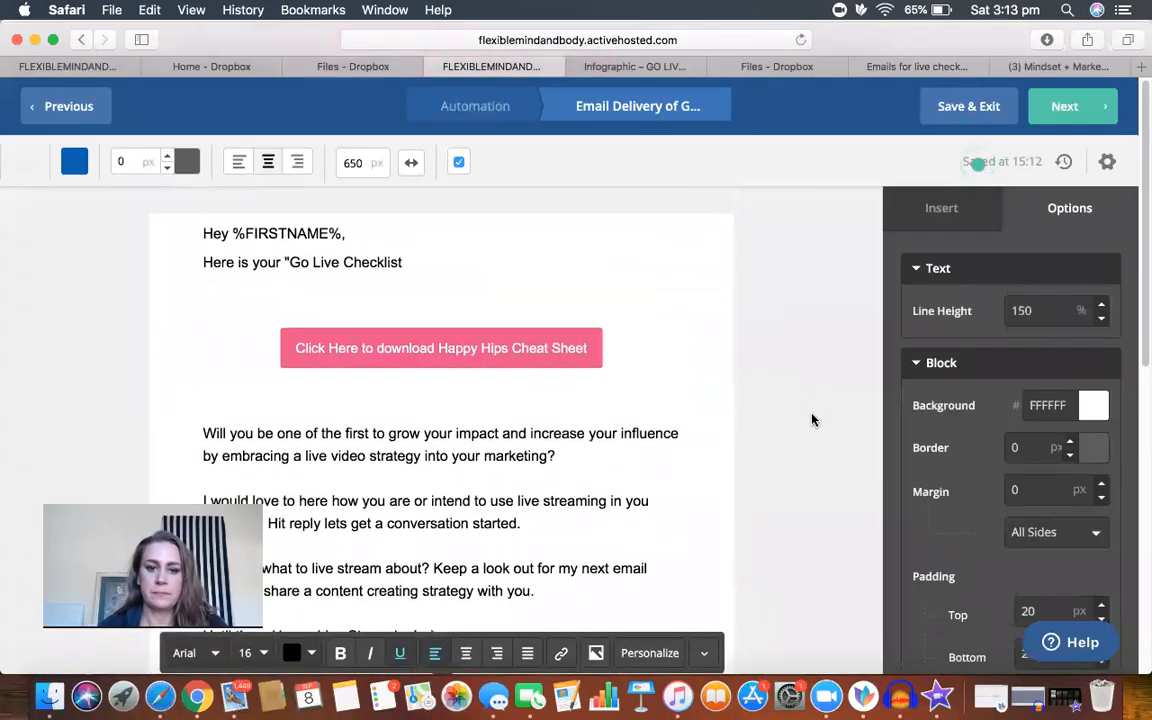
pyautogui.click(583, 347)
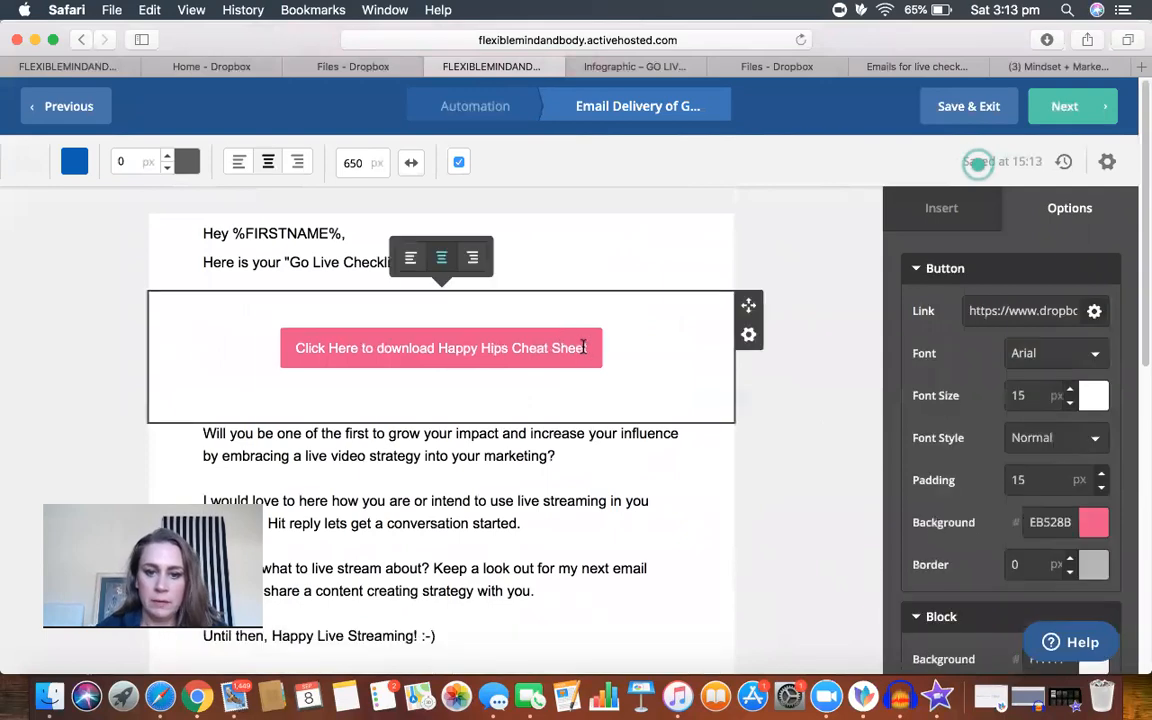
pyautogui.moveTo(593, 349); pyautogui.dragTo(439, 346)
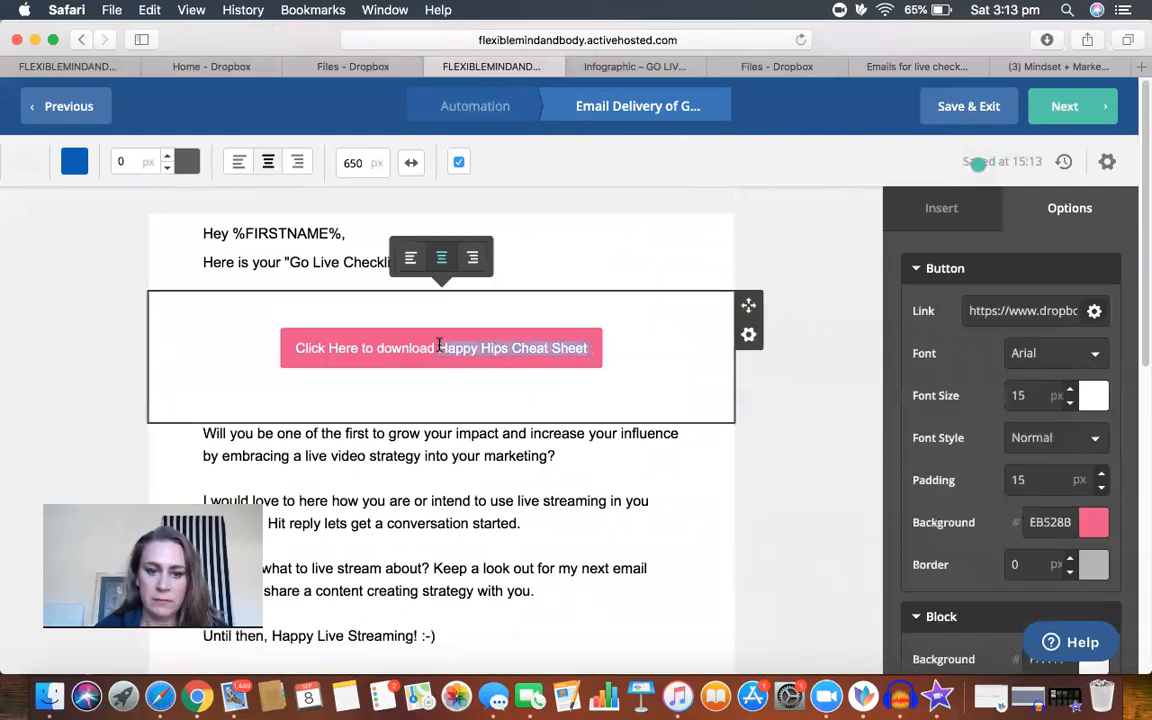
pyautogui.write('GO ')
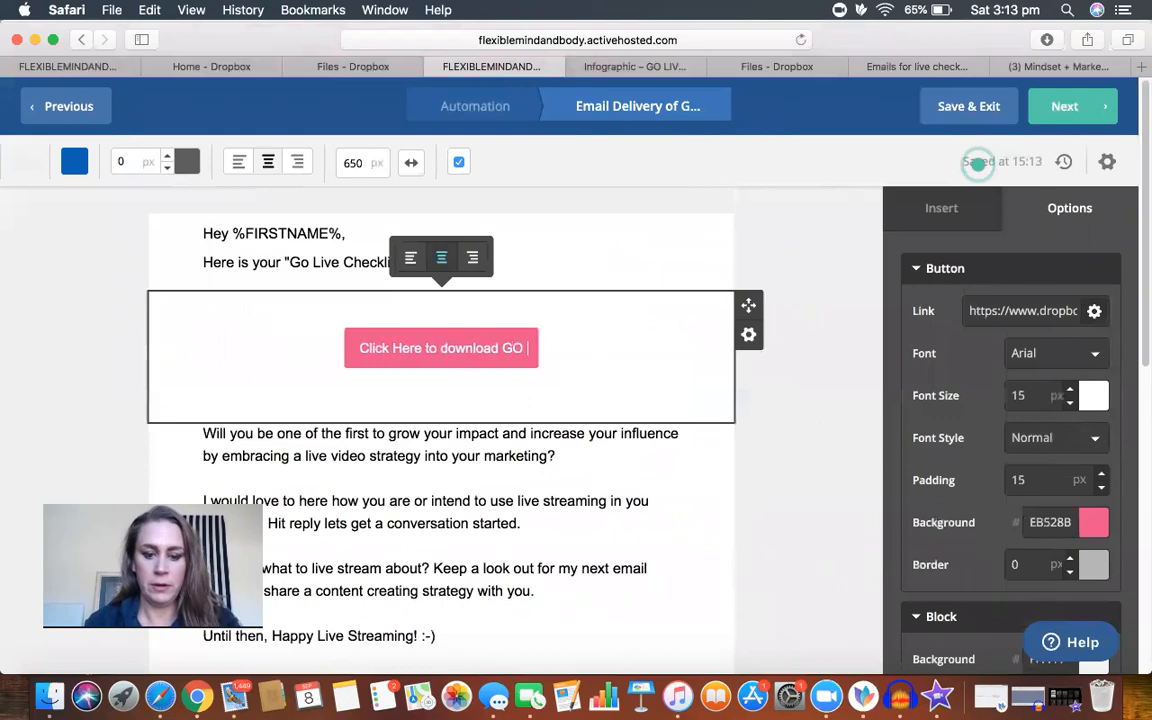
pyautogui.write('LIVE checklist')
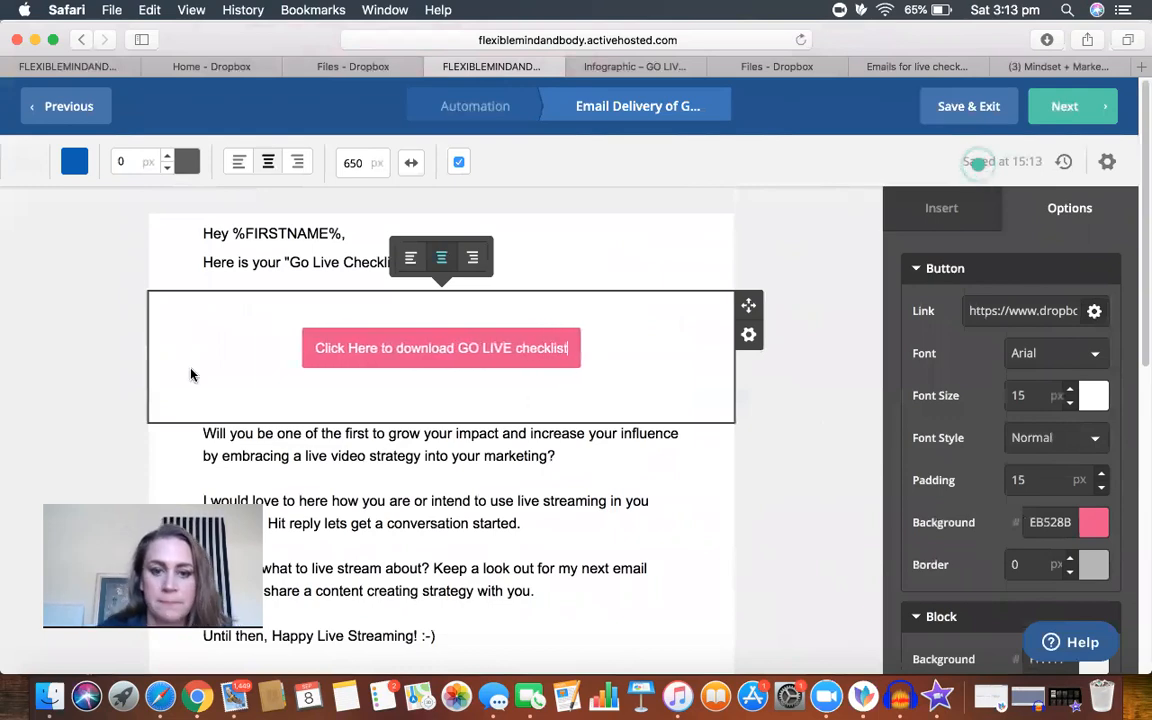
pyautogui.click(73, 214)
# Step: Set the email's outer background colour to white (FFFFFF)
pyautogui.click(24, 161)
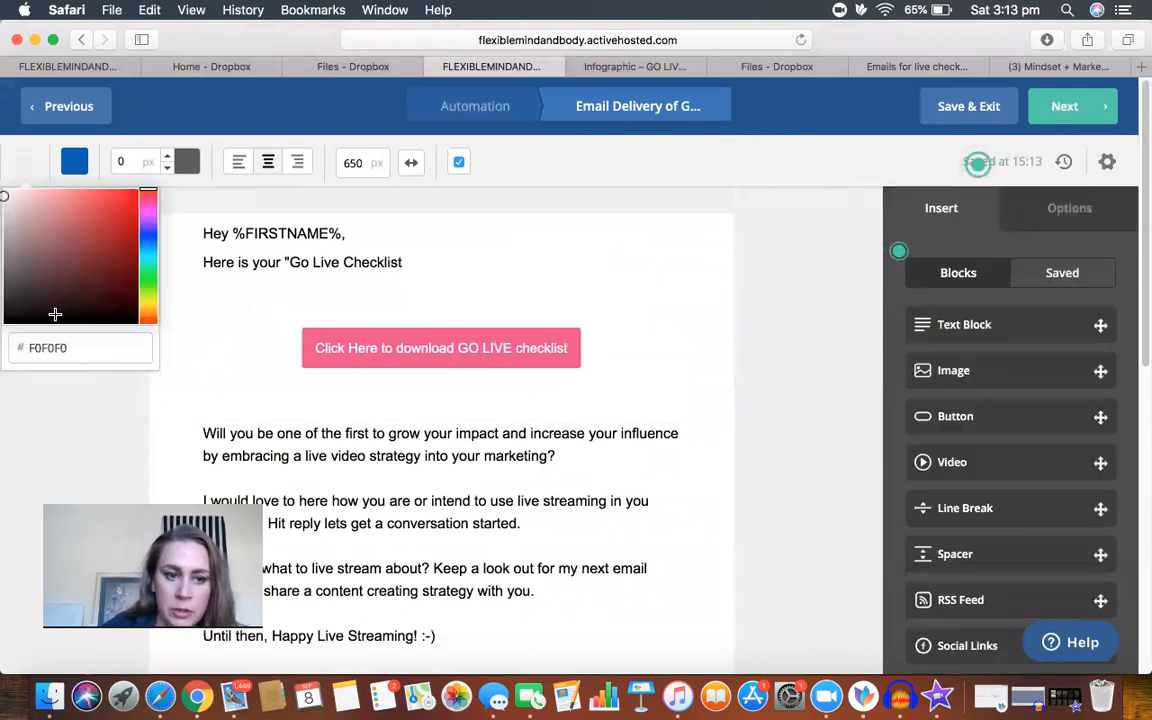
pyautogui.moveTo(5, 186); pyautogui.dragTo(4, 186)
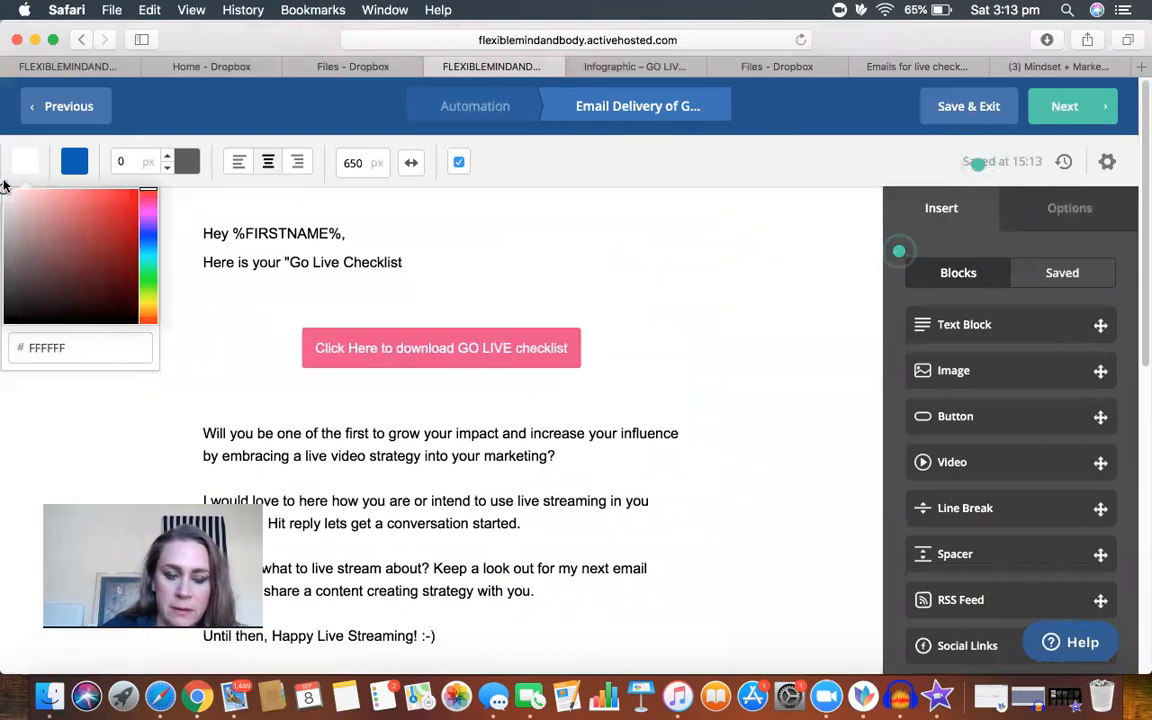
pyautogui.click(4, 186)
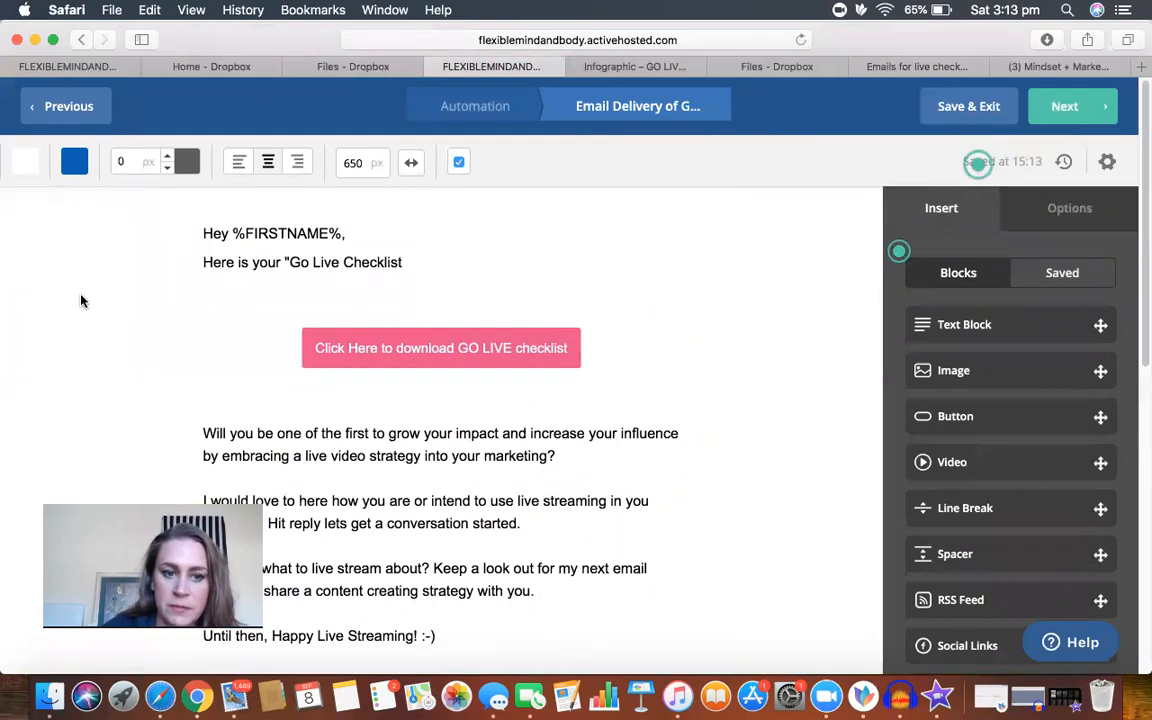
pyautogui.click(27, 166)
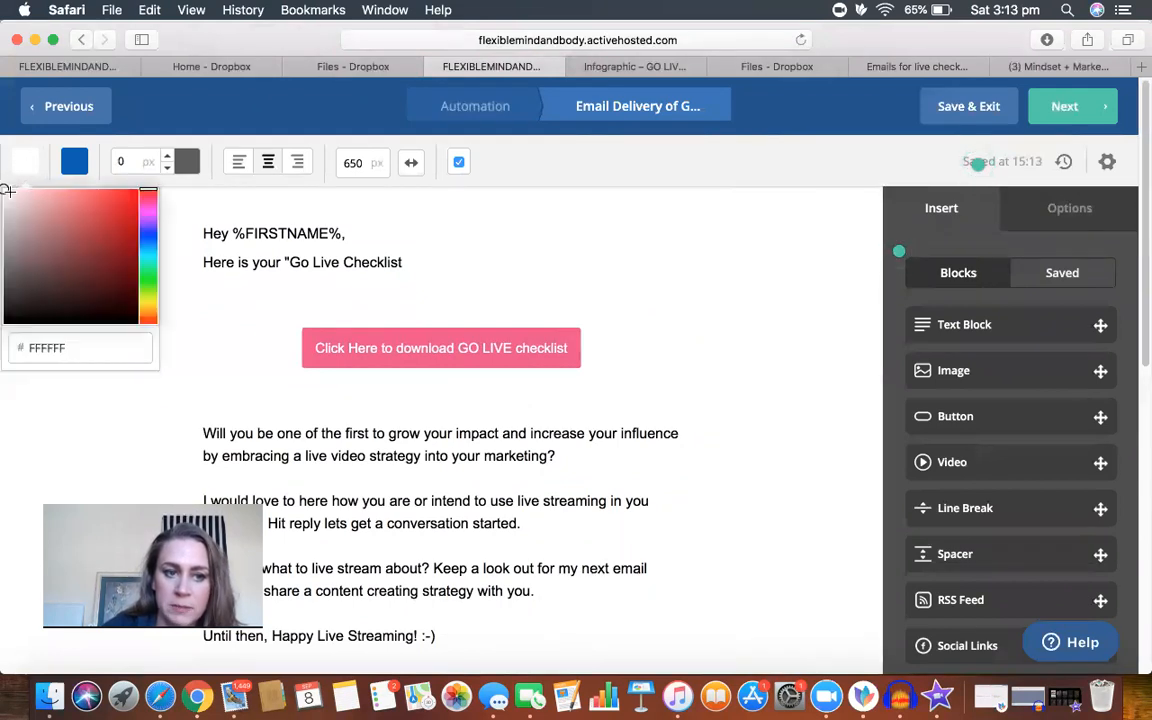
pyautogui.click(88, 362)
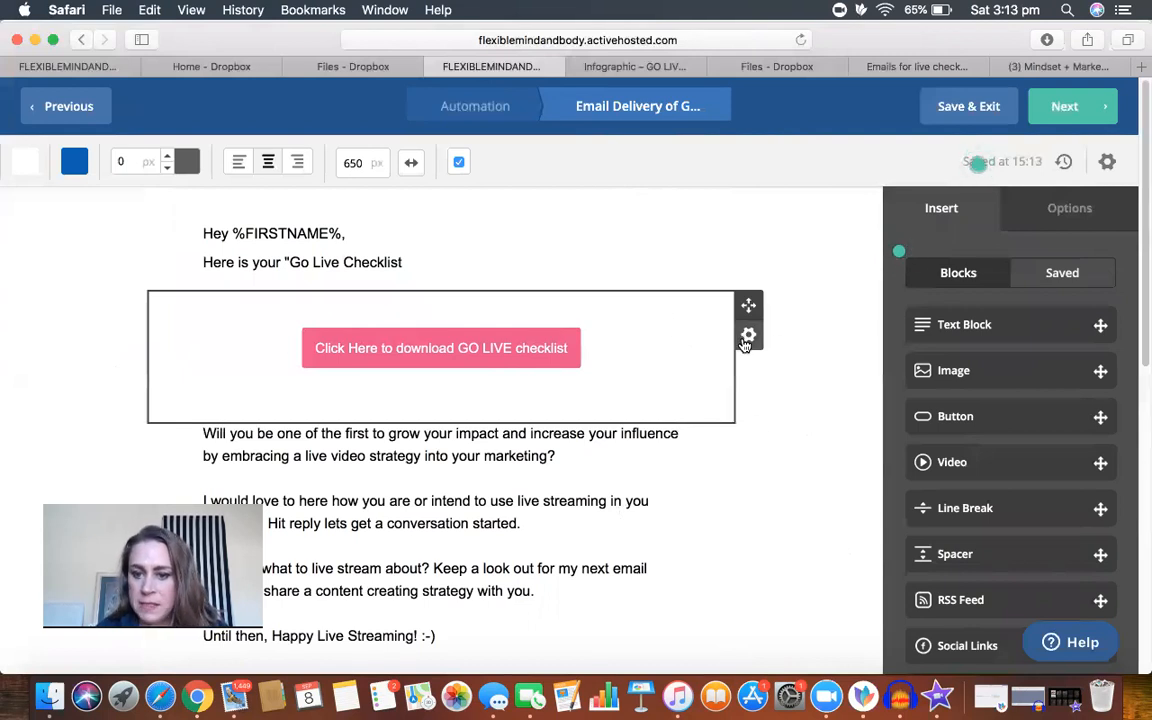
# Step: Insert a new button block between the GO LIVE checklist download button and the body text
pyautogui.click(965, 417)
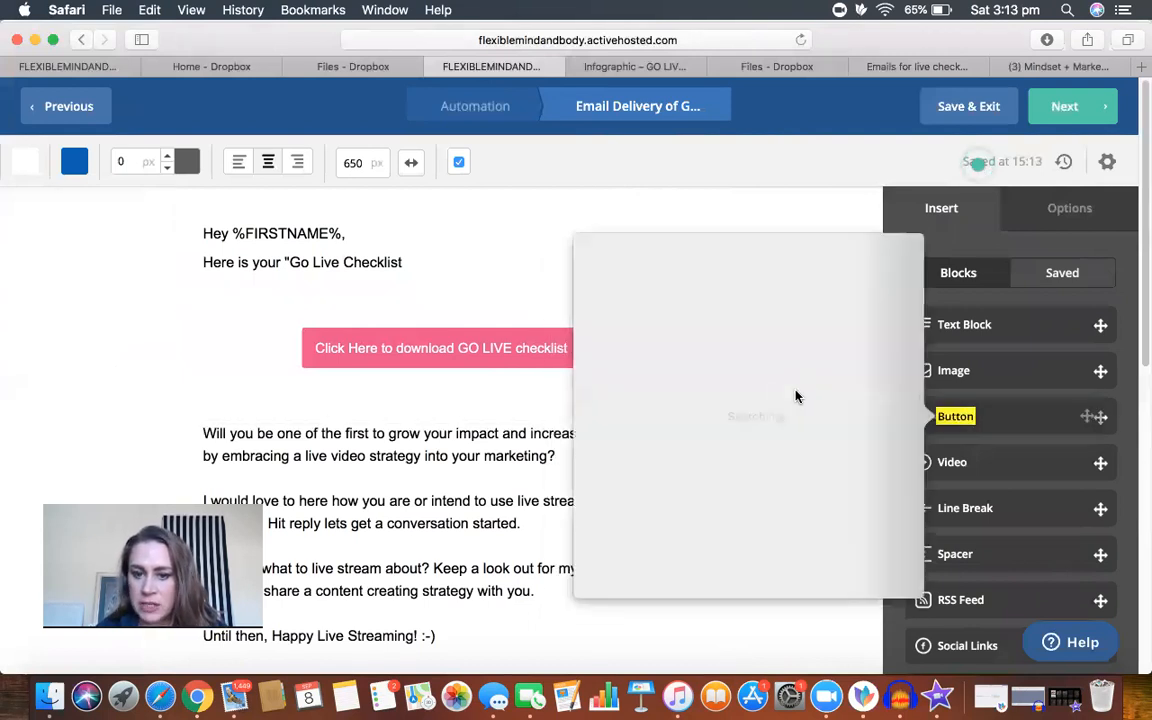
pyautogui.click(816, 227)
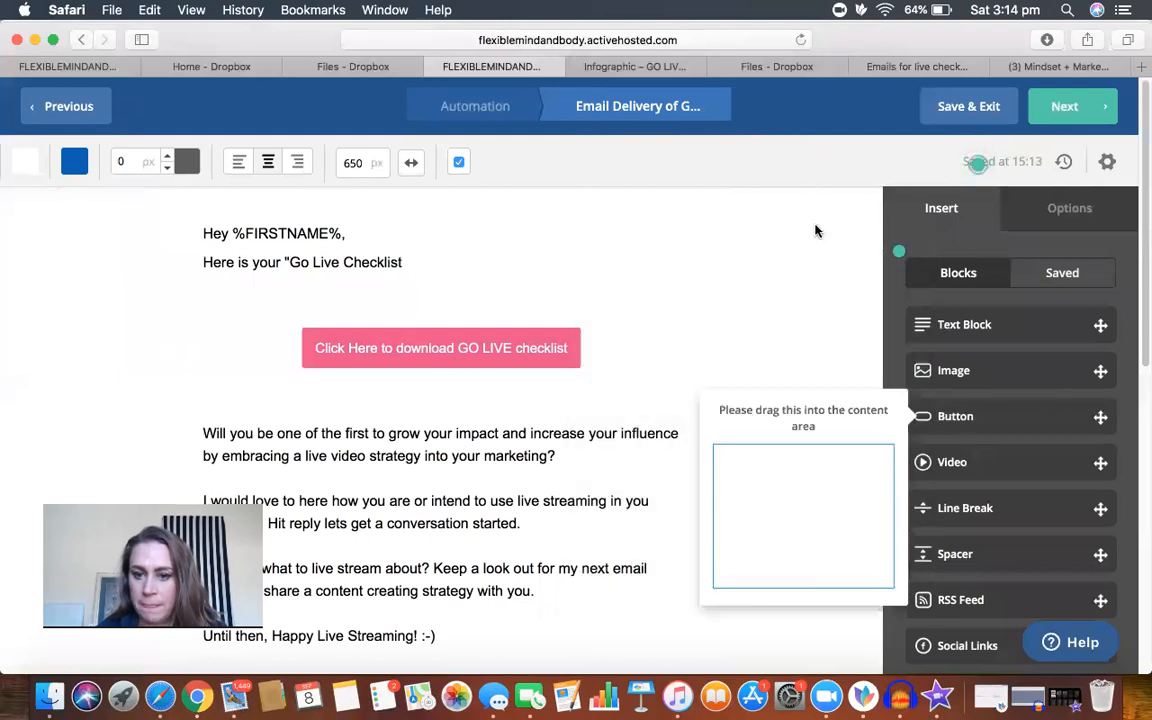
pyautogui.moveTo(561, 381); pyautogui.dragTo(434, 449)
pyautogui.click(459, 448)
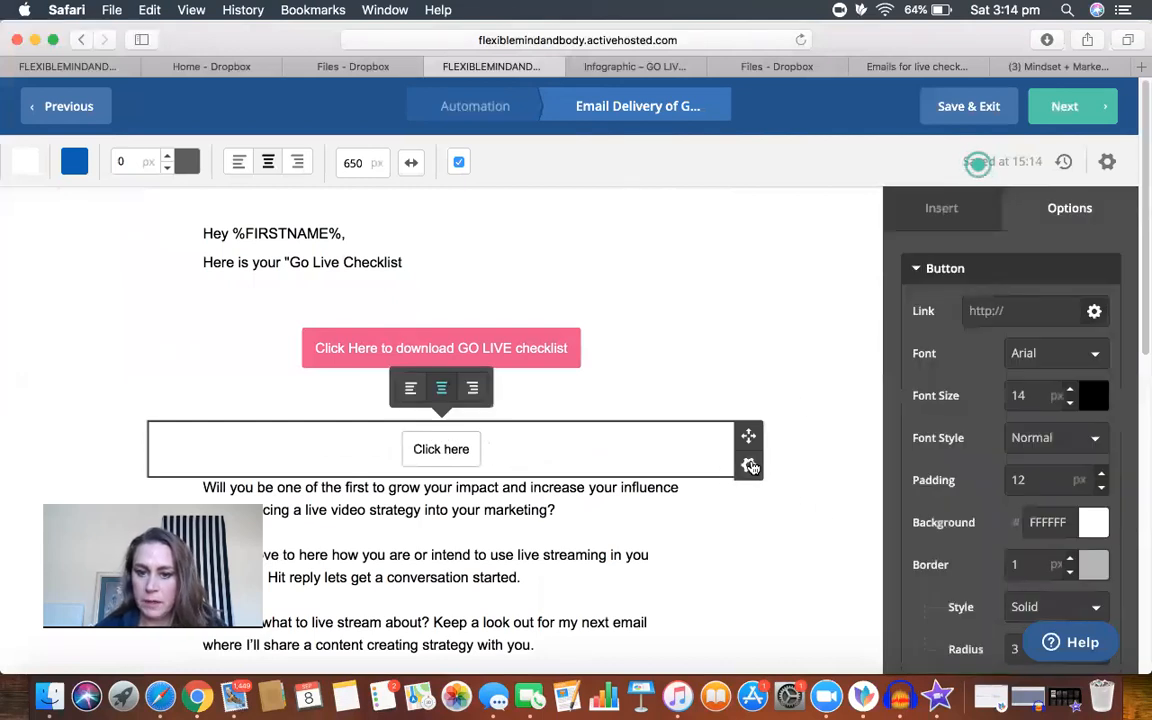
# Step: Delete the "Click here" button block below the download button
pyautogui.click(749, 466)
pyautogui.click(663, 610)
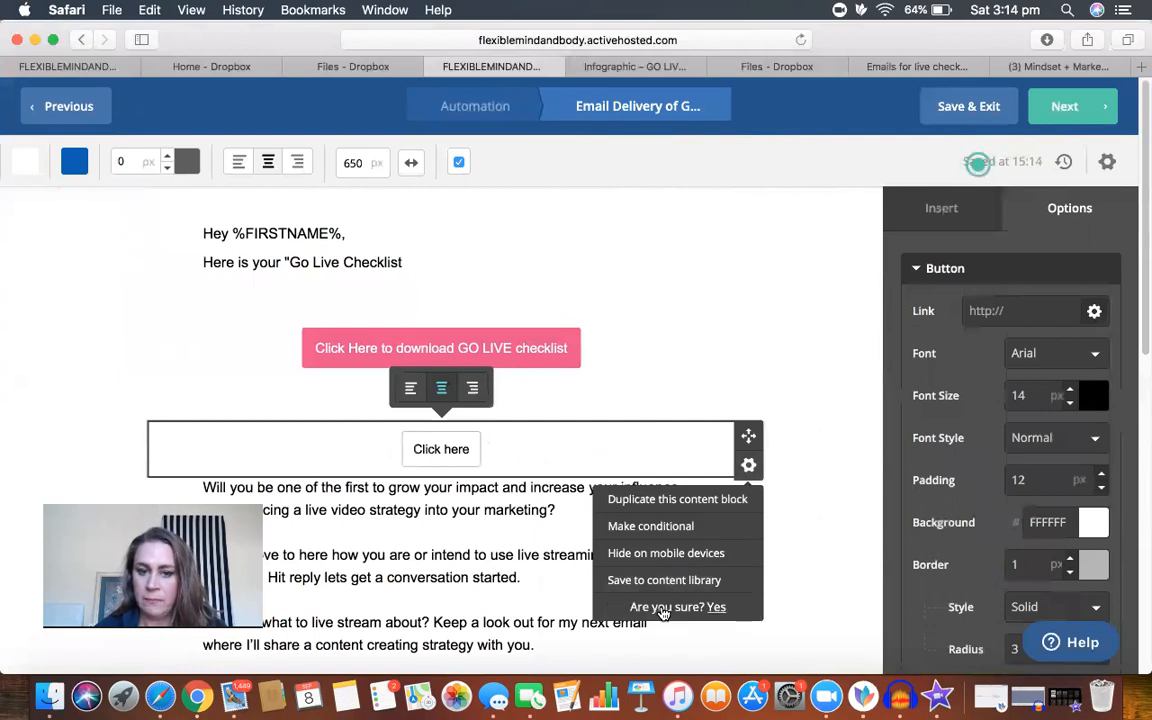
pyautogui.click(717, 608)
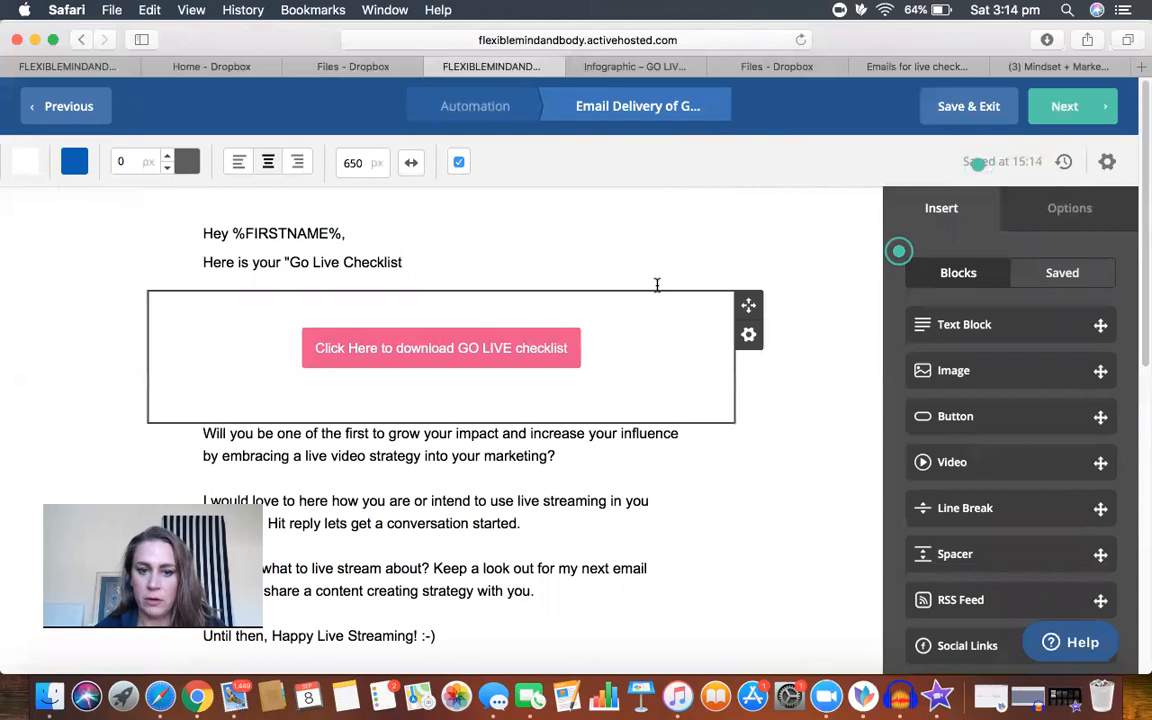
# Step: Delete the trademark notice text block beneath the social media icons in the email
pyautogui.scroll(-10, 797, 463)
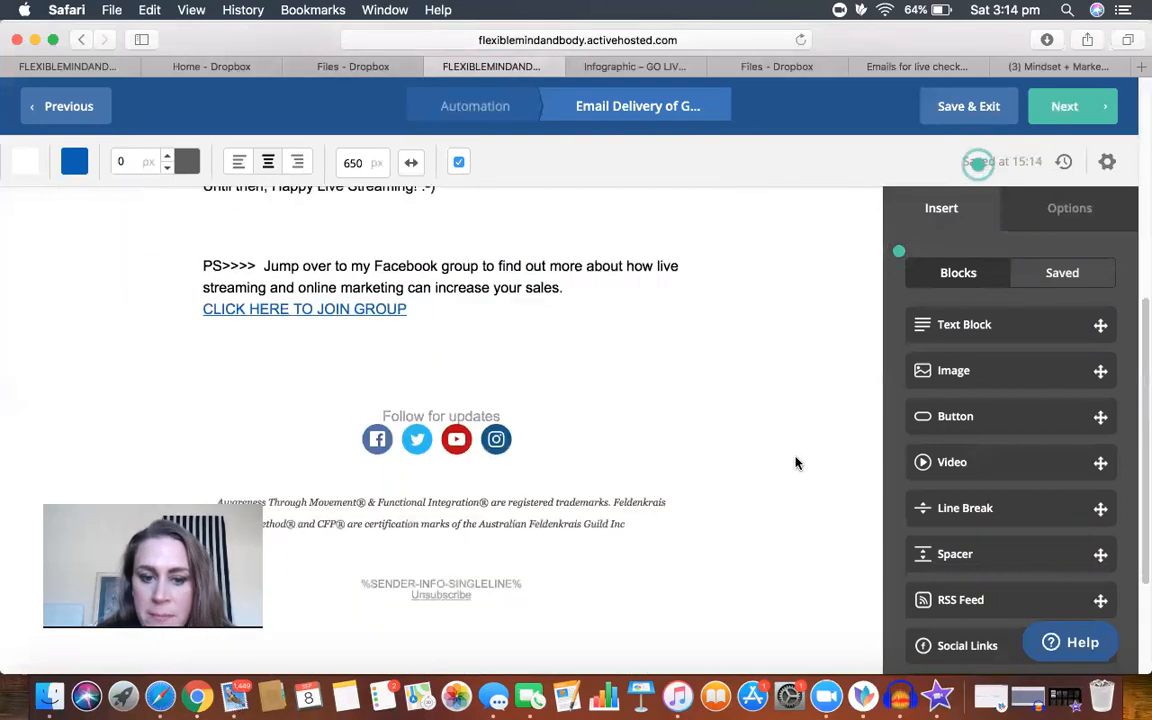
pyautogui.scroll(2, 797, 463)
pyautogui.moveTo(612, 424)
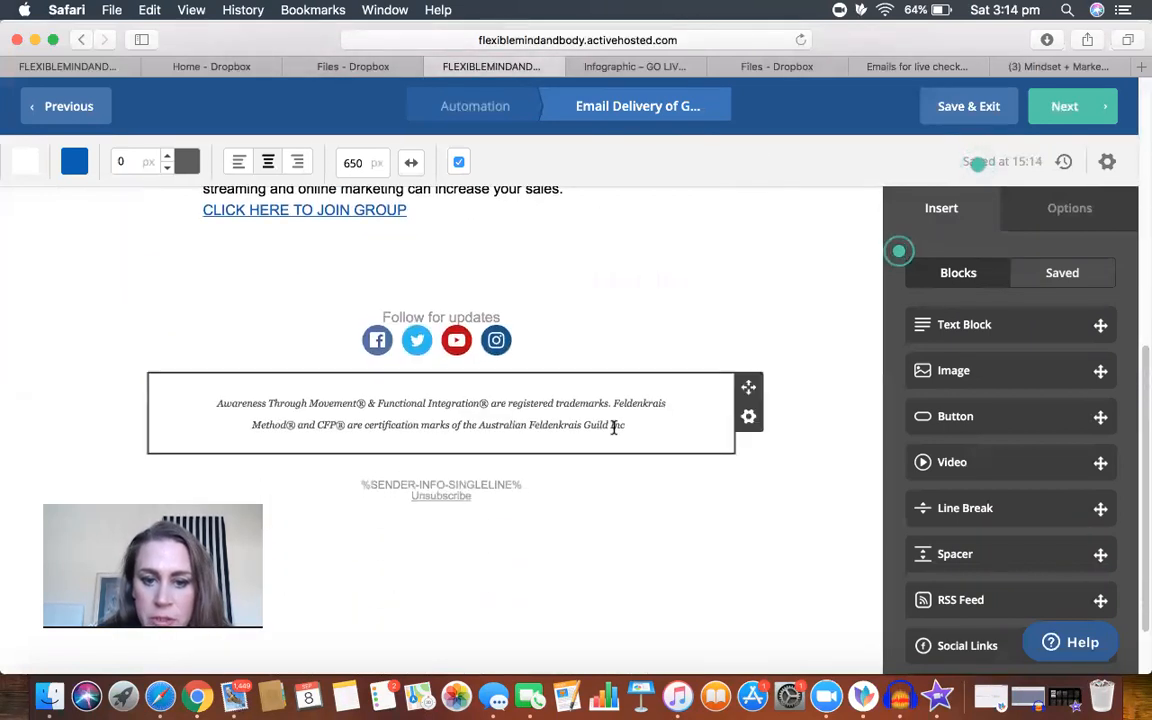
pyautogui.click(747, 418)
pyautogui.click(658, 559)
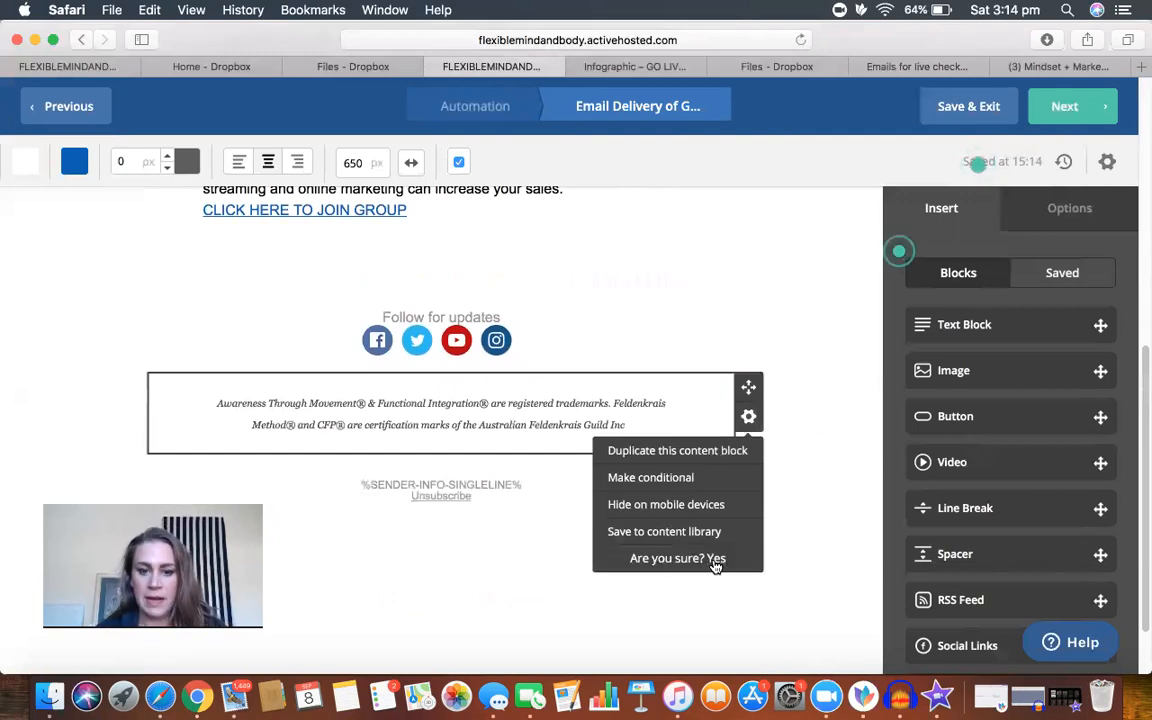
pyautogui.click(716, 560)
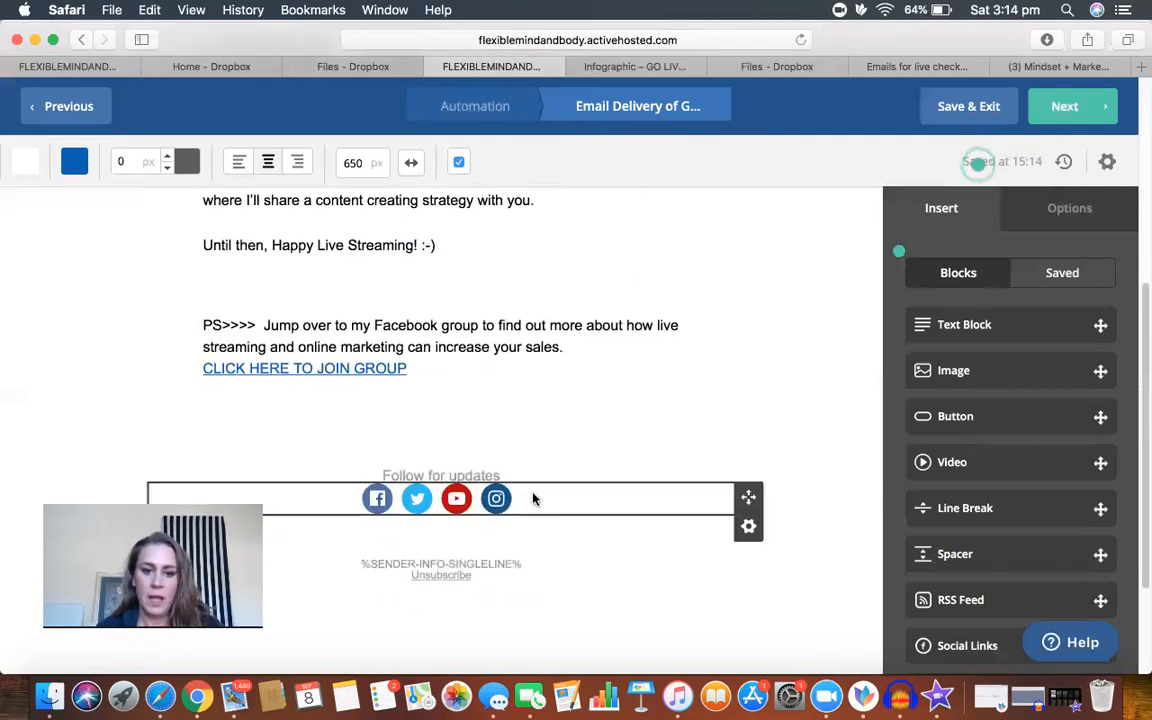
# Step: Delete the social links block and the "Follow for updates" text block from the email's footer
pyautogui.click(748, 526)
pyautogui.click(679, 500)
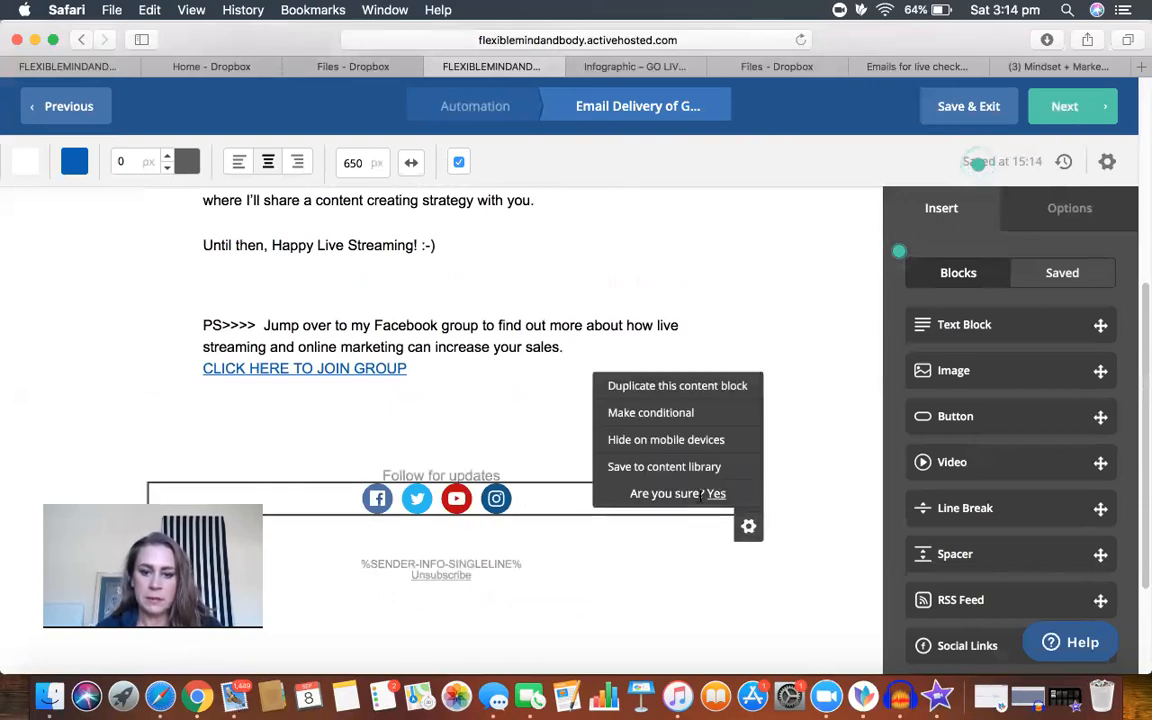
pyautogui.click(712, 496)
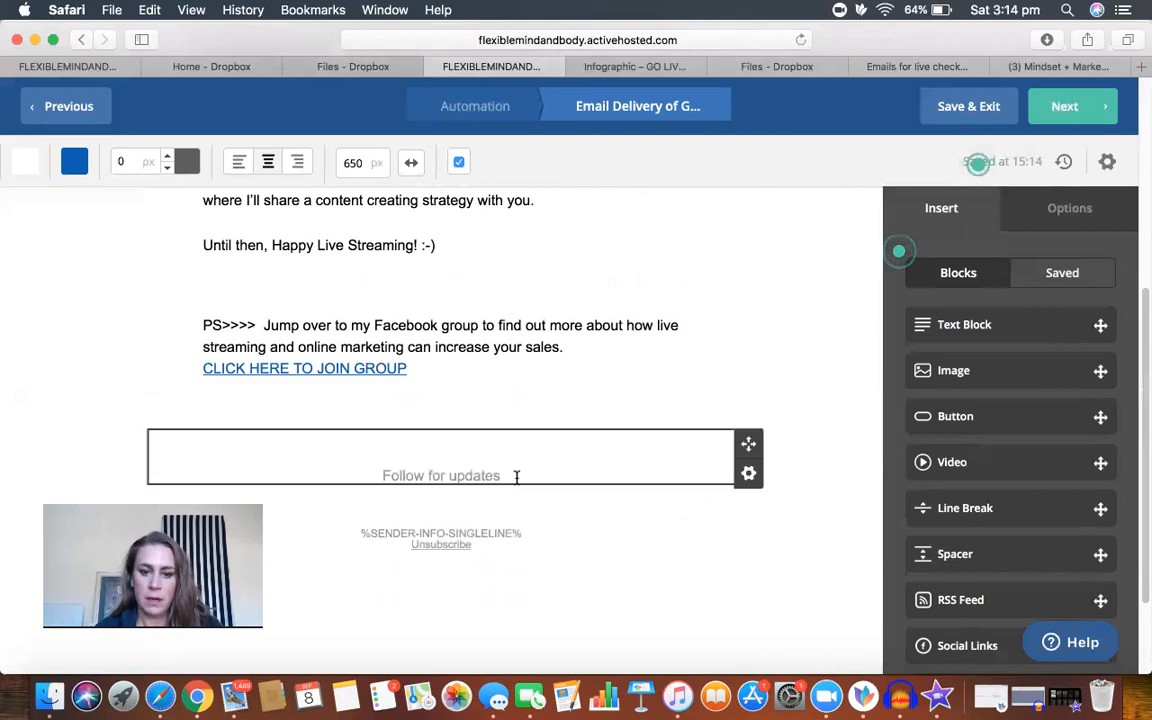
pyautogui.click(748, 473)
pyautogui.click(697, 615)
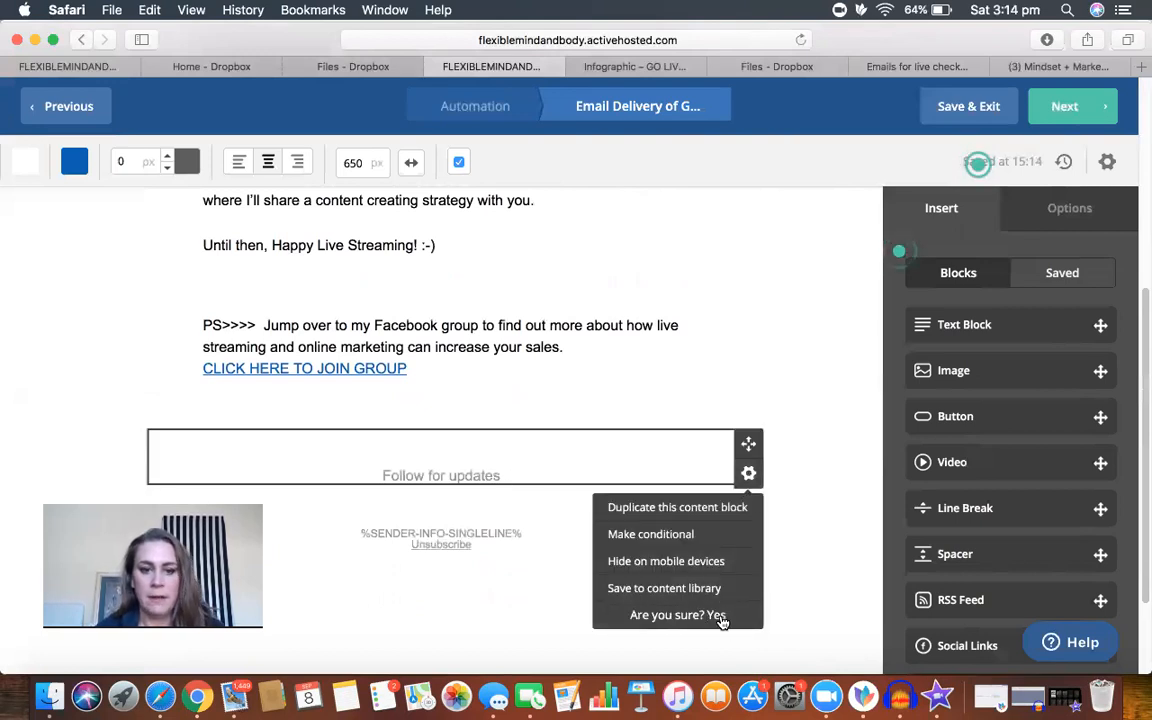
pyautogui.click(717, 615)
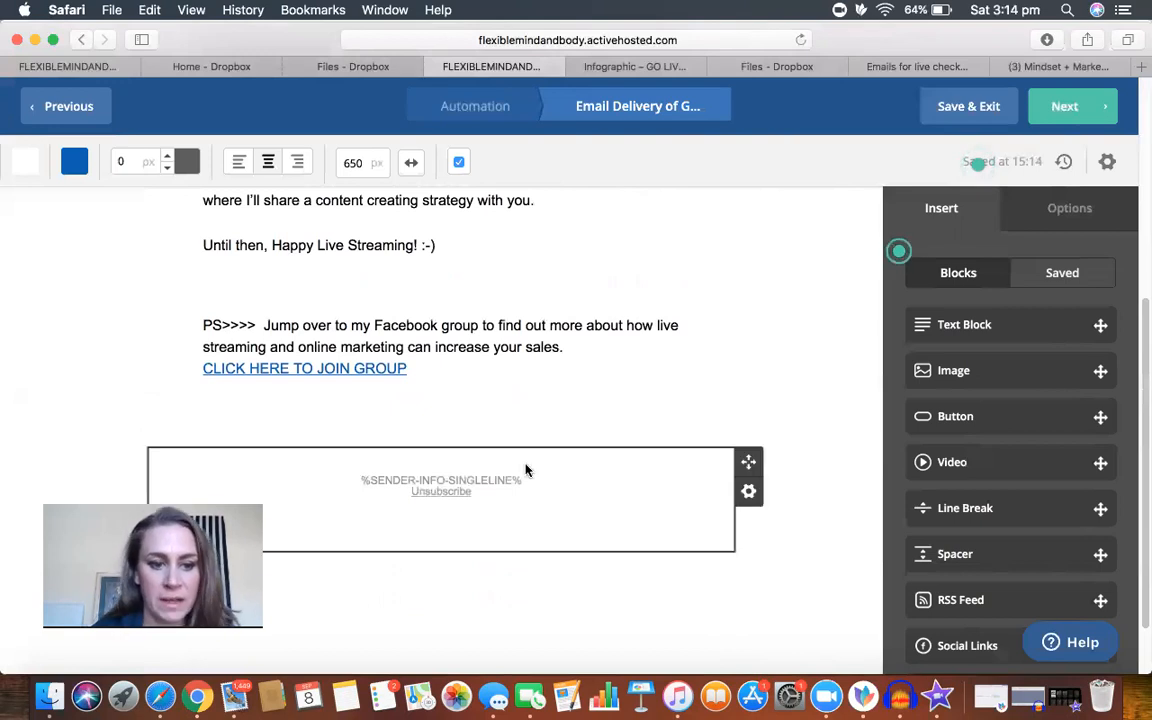
# Step: Send a test of the checklist email to the sender's own address from the email settings
pyautogui.scroll(5, 650, 320)
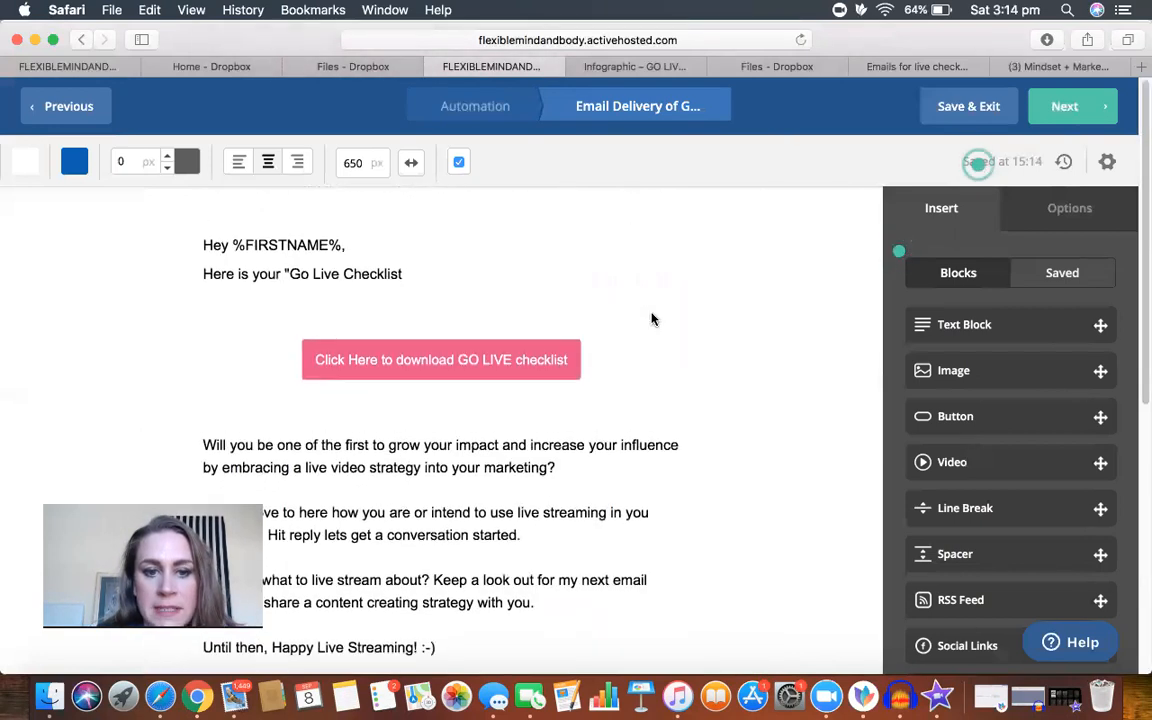
pyautogui.scroll(-4, 651, 319)
pyautogui.scroll(4, 651, 315)
pyautogui.scroll(-3, 651, 315)
pyautogui.scroll(2, 651, 311)
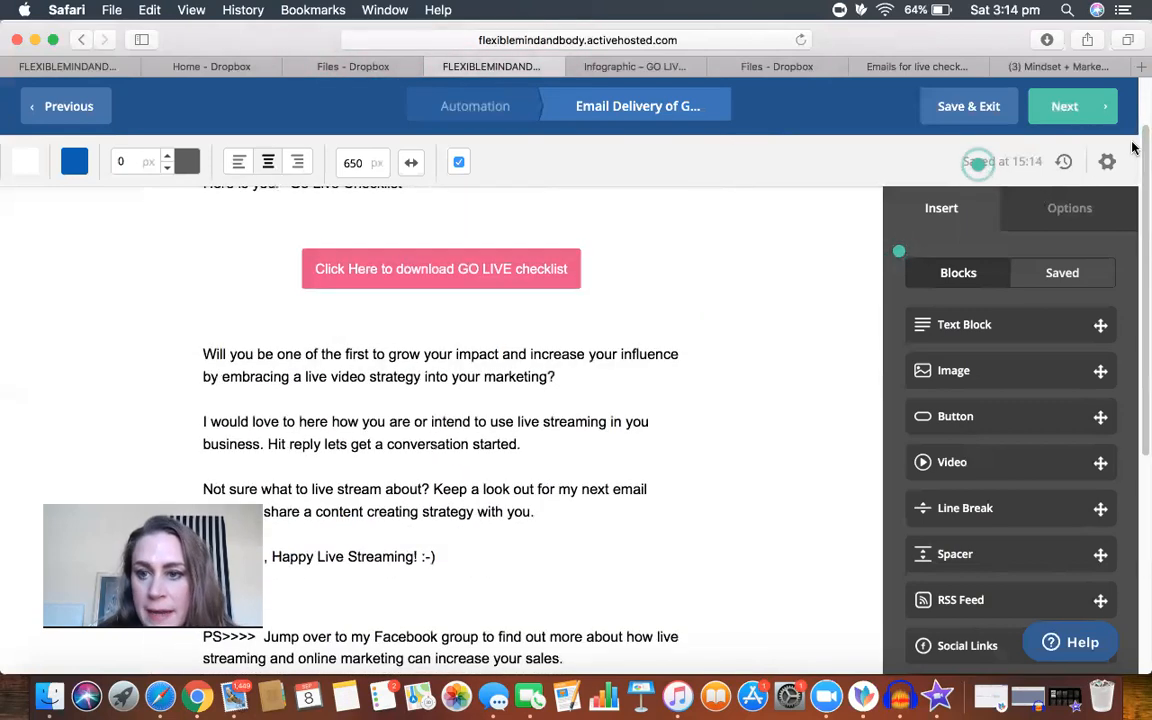
pyautogui.click(1107, 163)
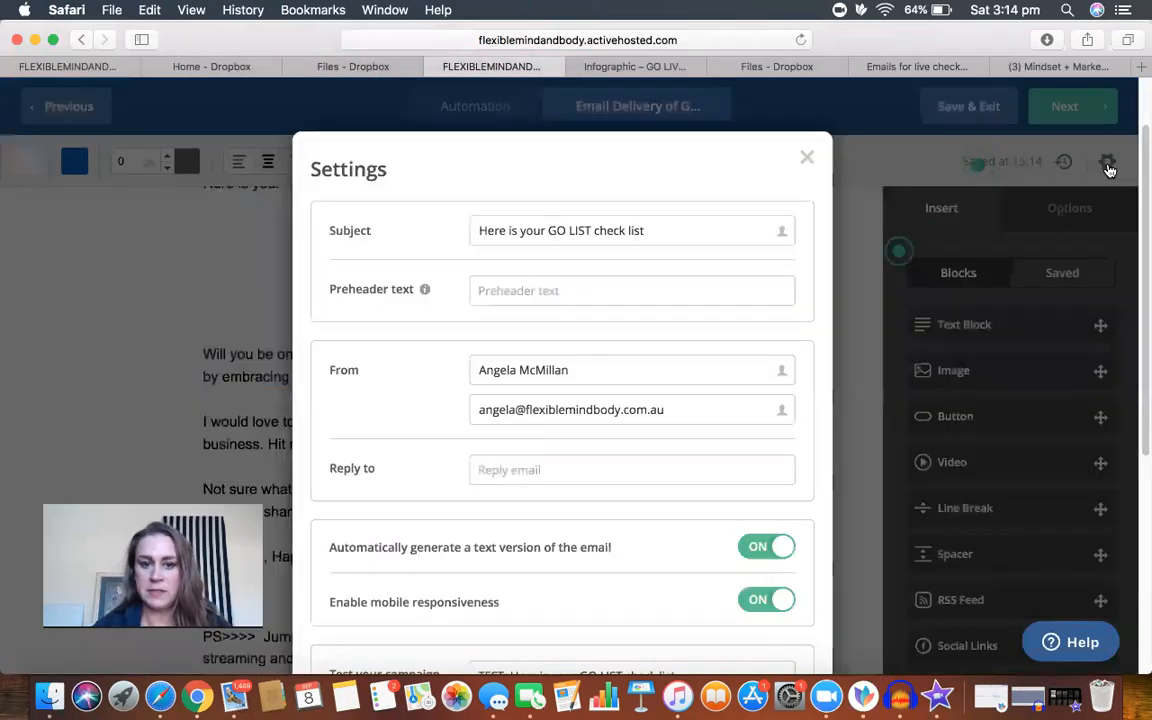
pyautogui.click(537, 470)
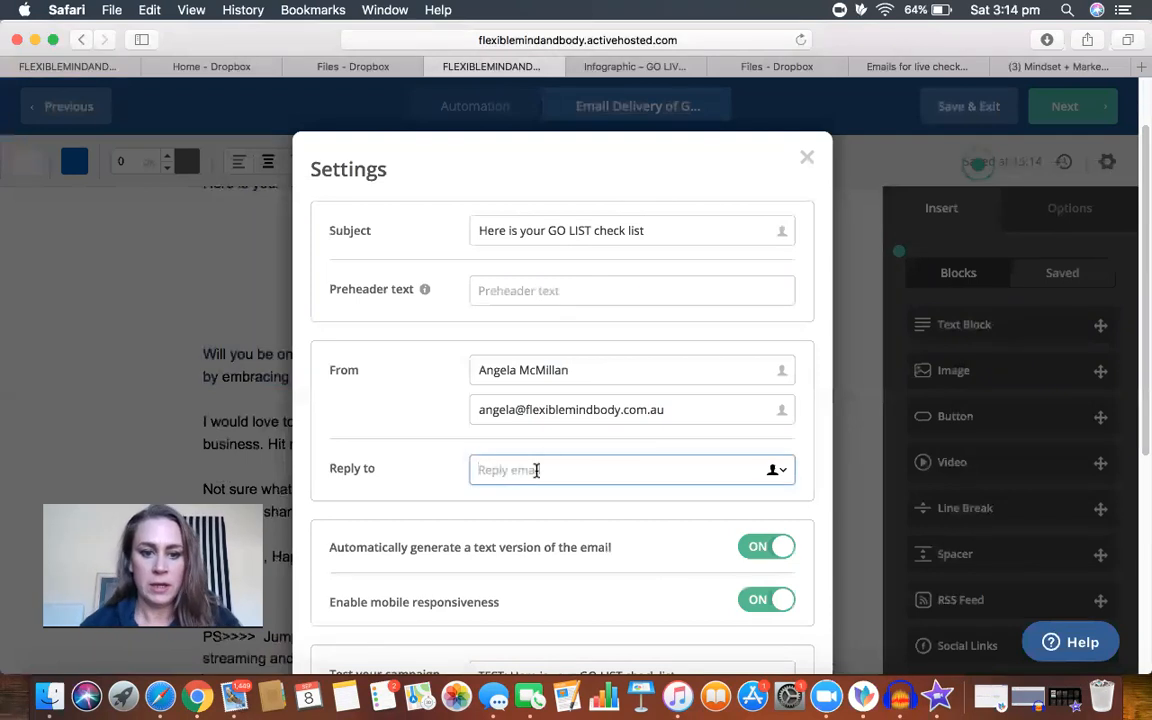
pyautogui.scroll(-3, 640, 552)
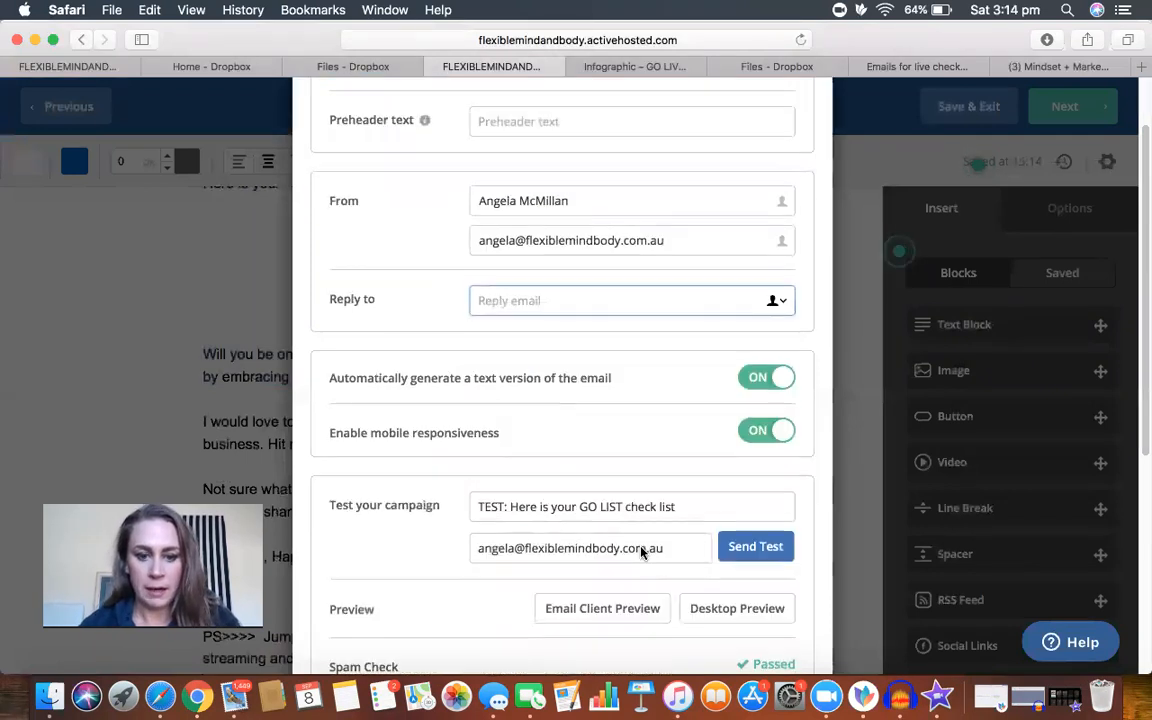
pyautogui.click(752, 553)
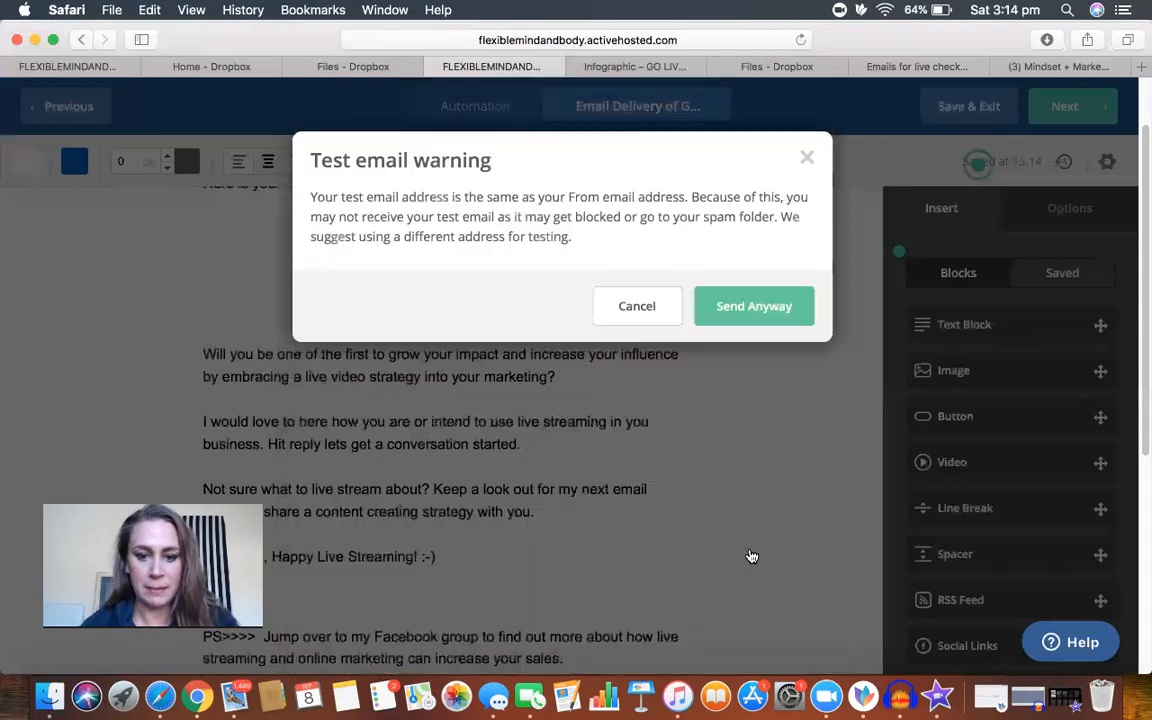
pyautogui.click(750, 310)
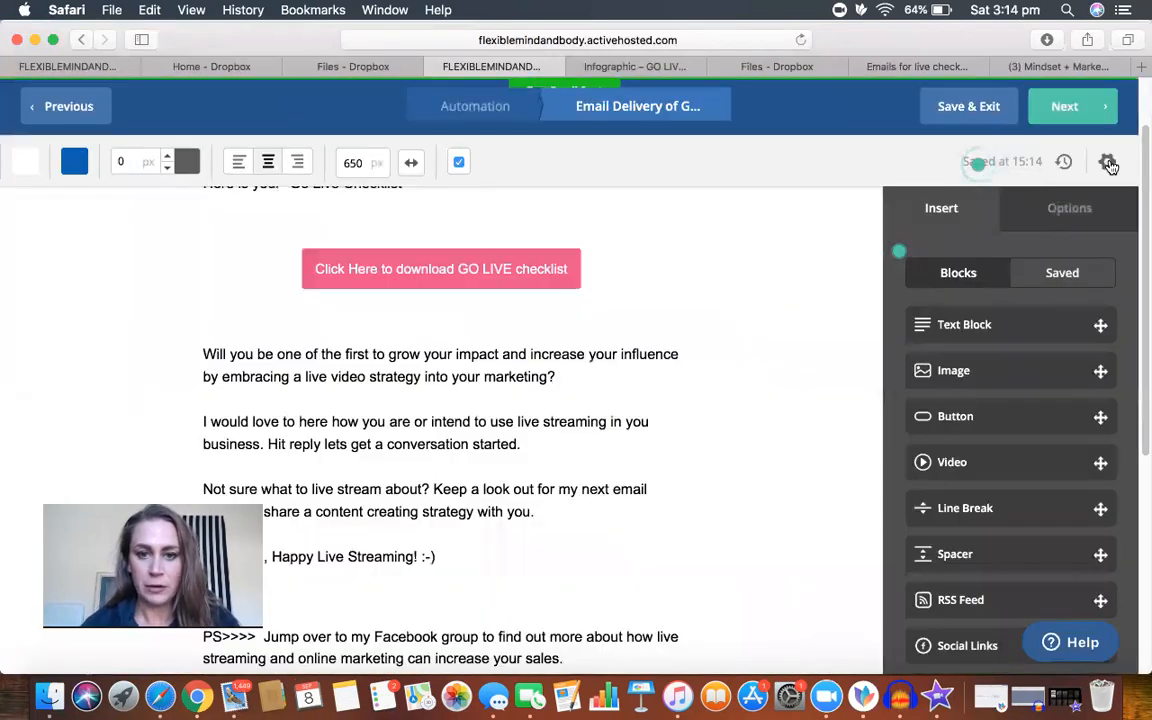
# Step: Fill in the Reply to field in the email settings with the sender's email address
pyautogui.click(1107, 161)
pyautogui.click(489, 472)
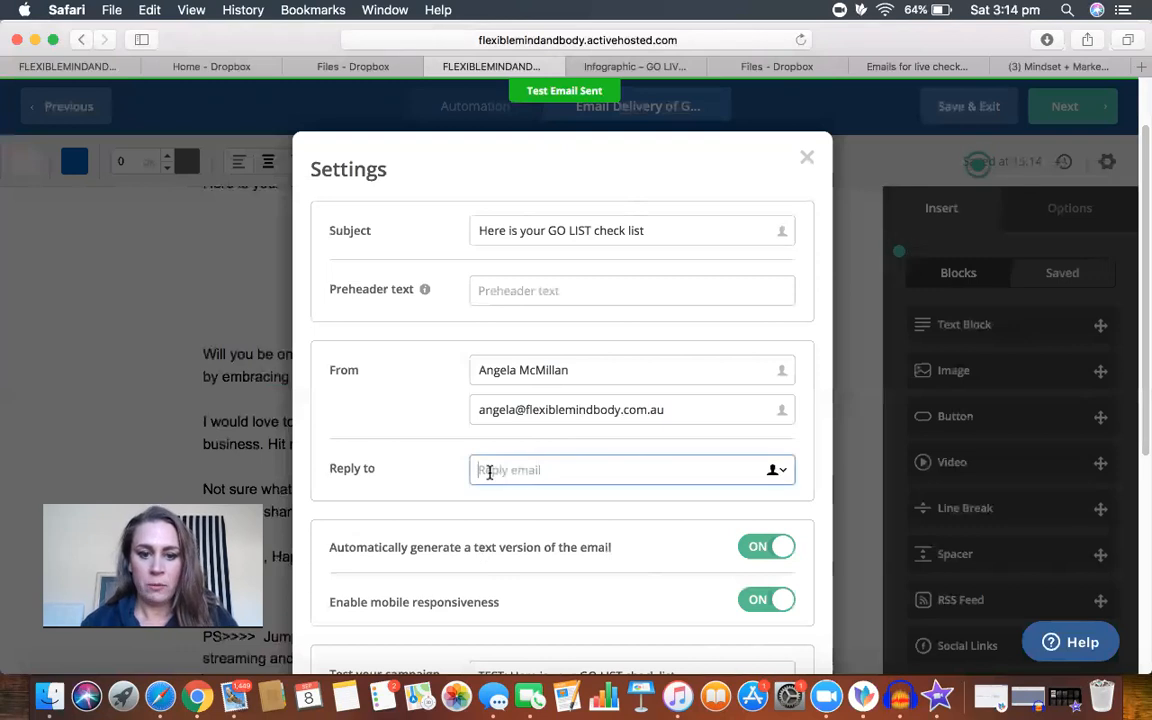
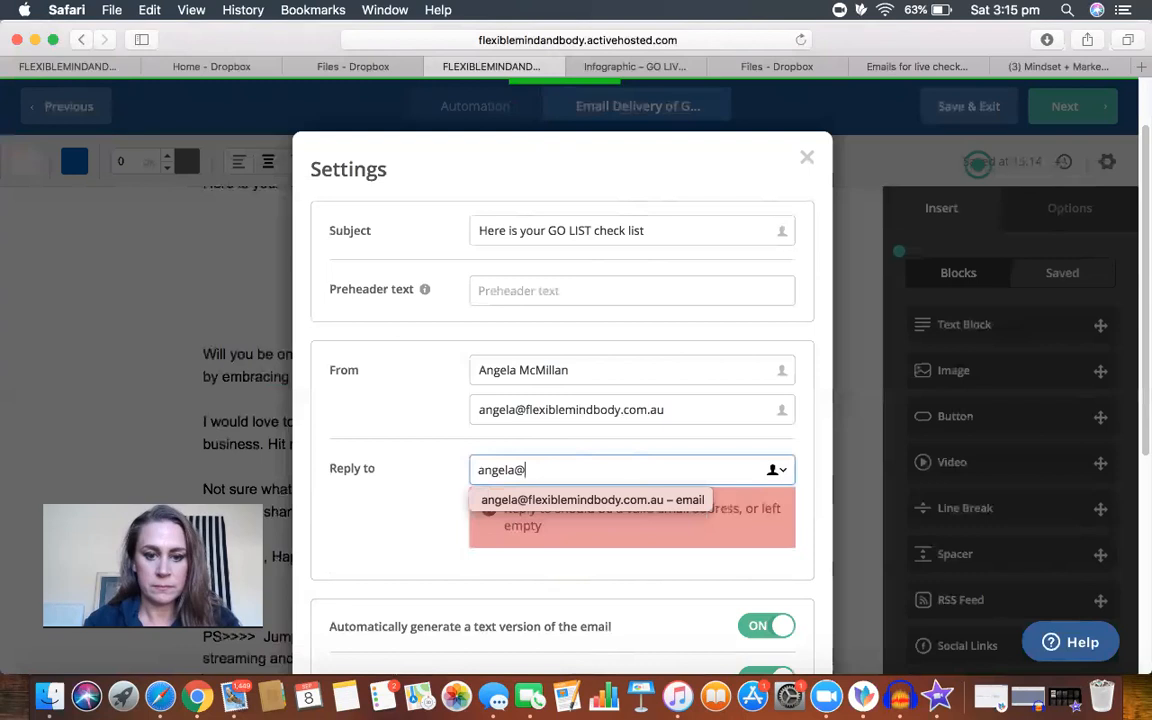
pyautogui.click(544, 509)
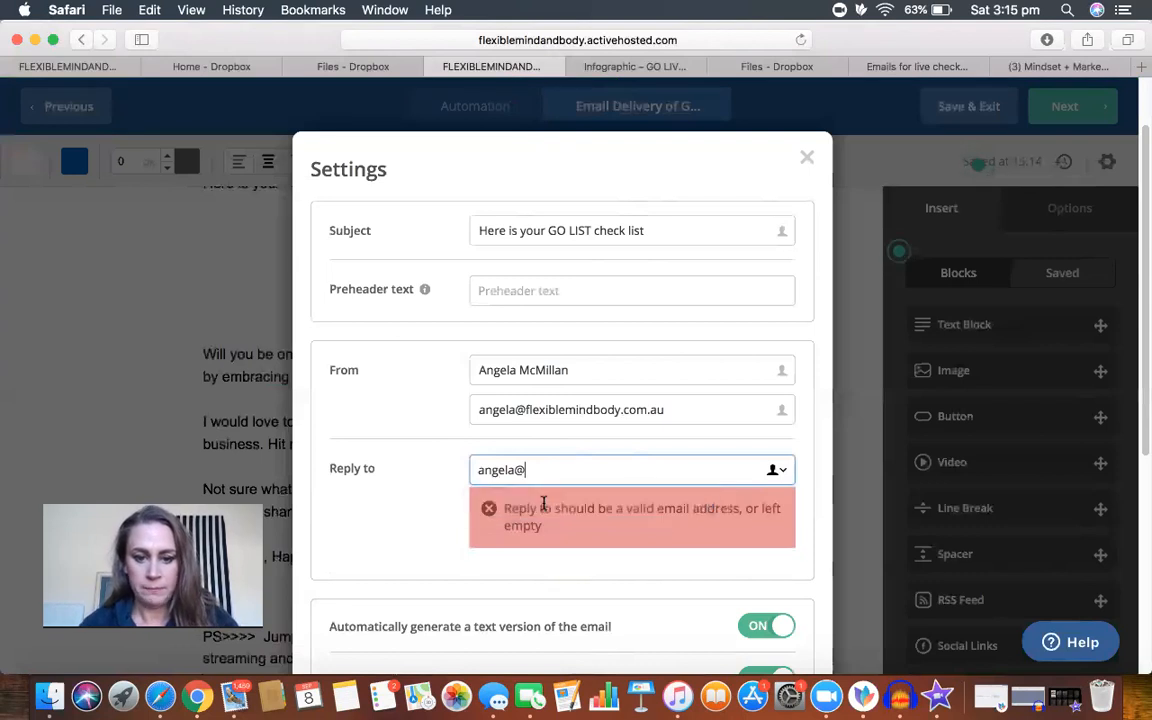
pyautogui.click(697, 483)
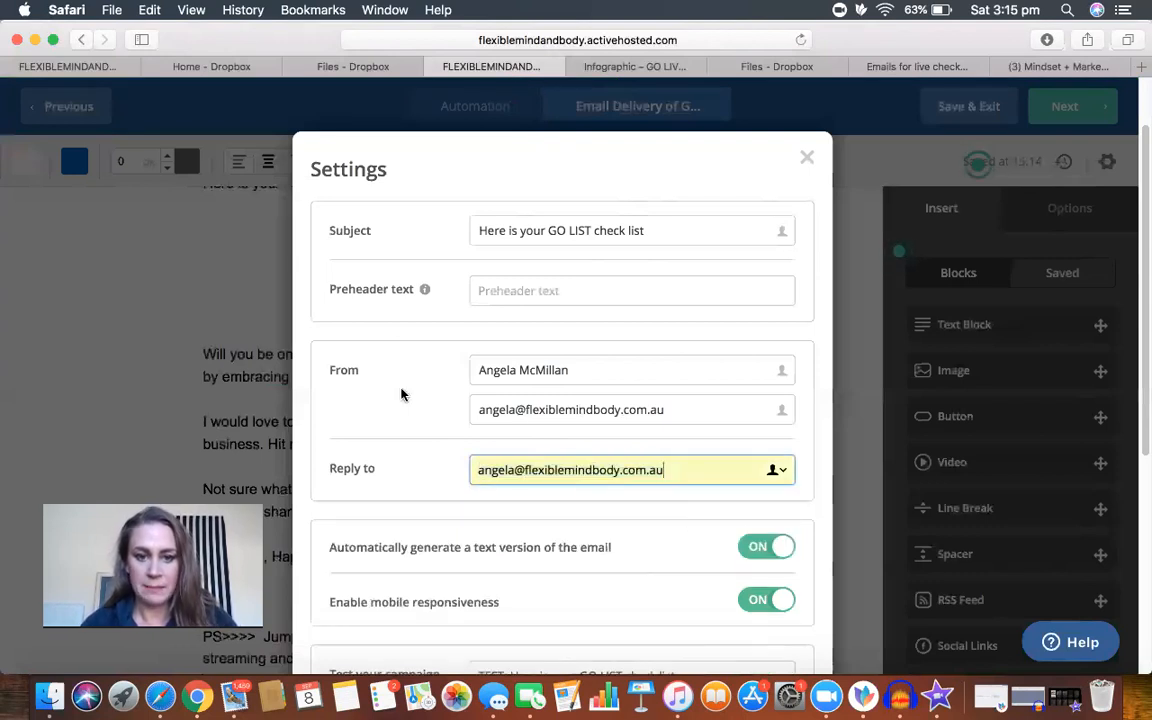
# Step: Enter "Check out your GO LIVE check list" as the email's preheader text
pyautogui.click(561, 291)
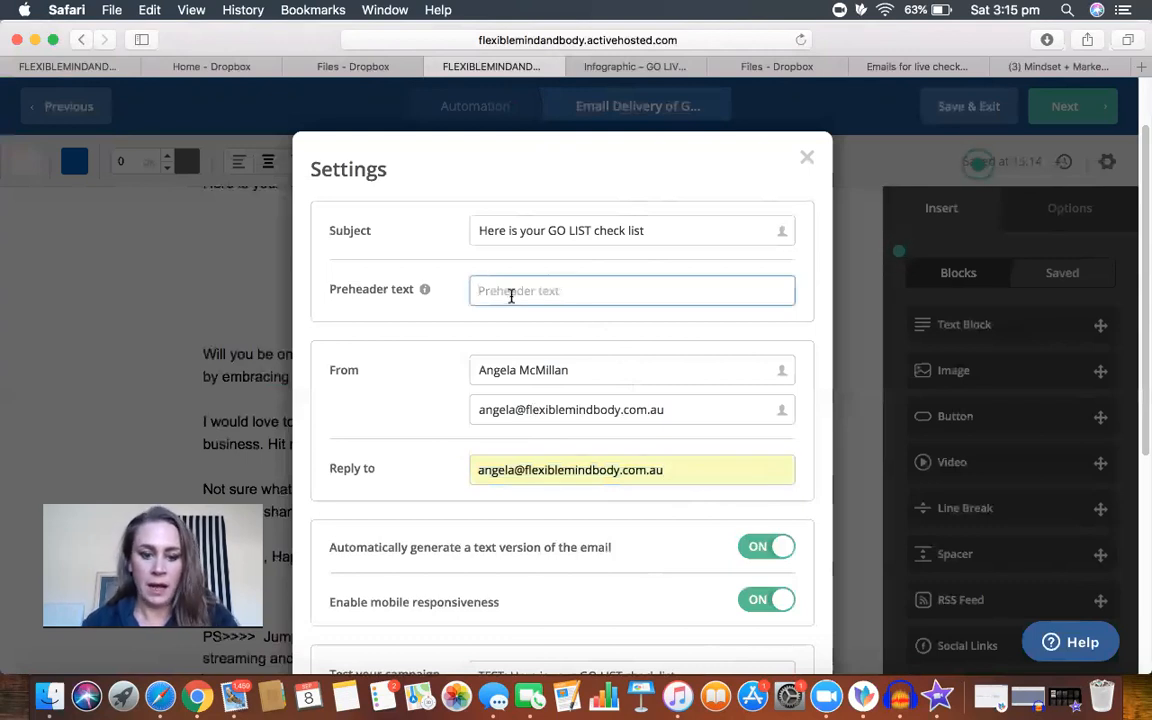
pyautogui.write('cCheck out your')
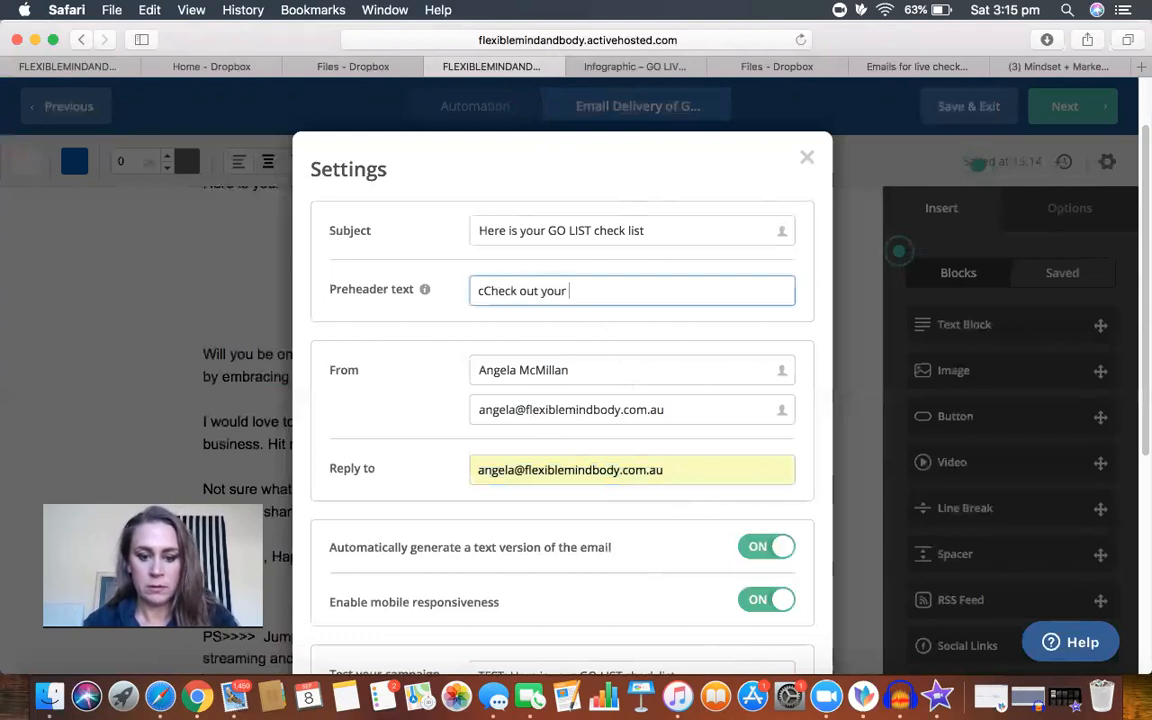
pyautogui.write('GO LIVE check list')
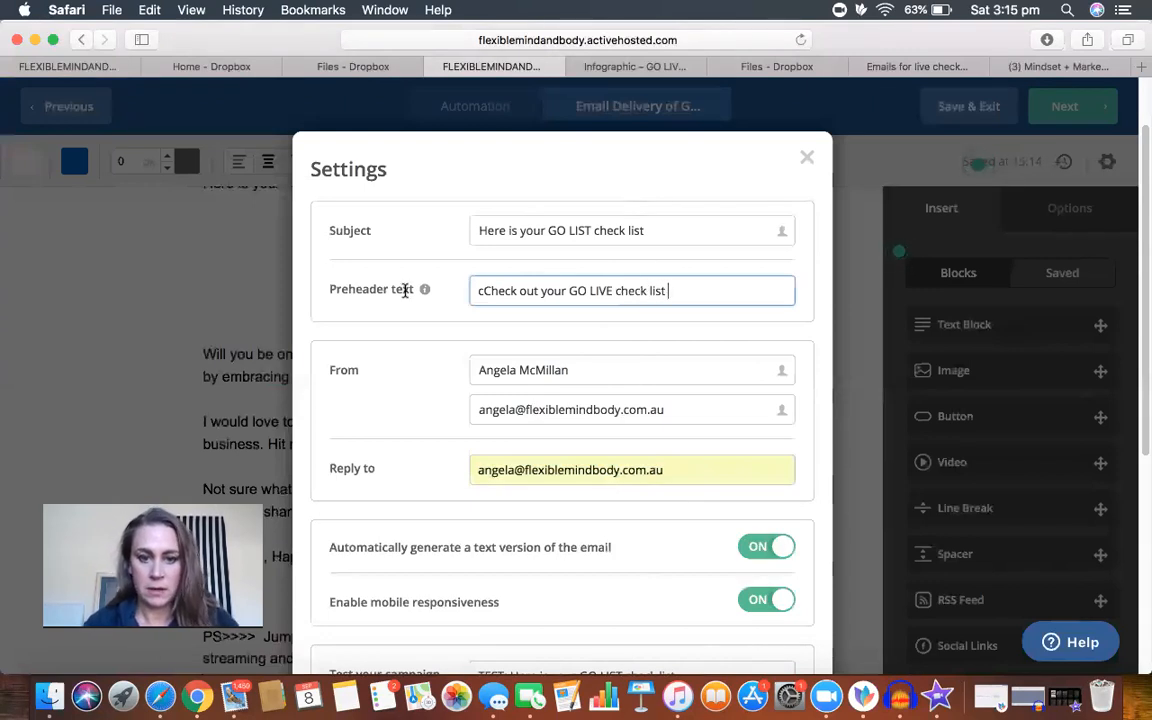
pyautogui.click(470, 291)
pyautogui.press('Delete')
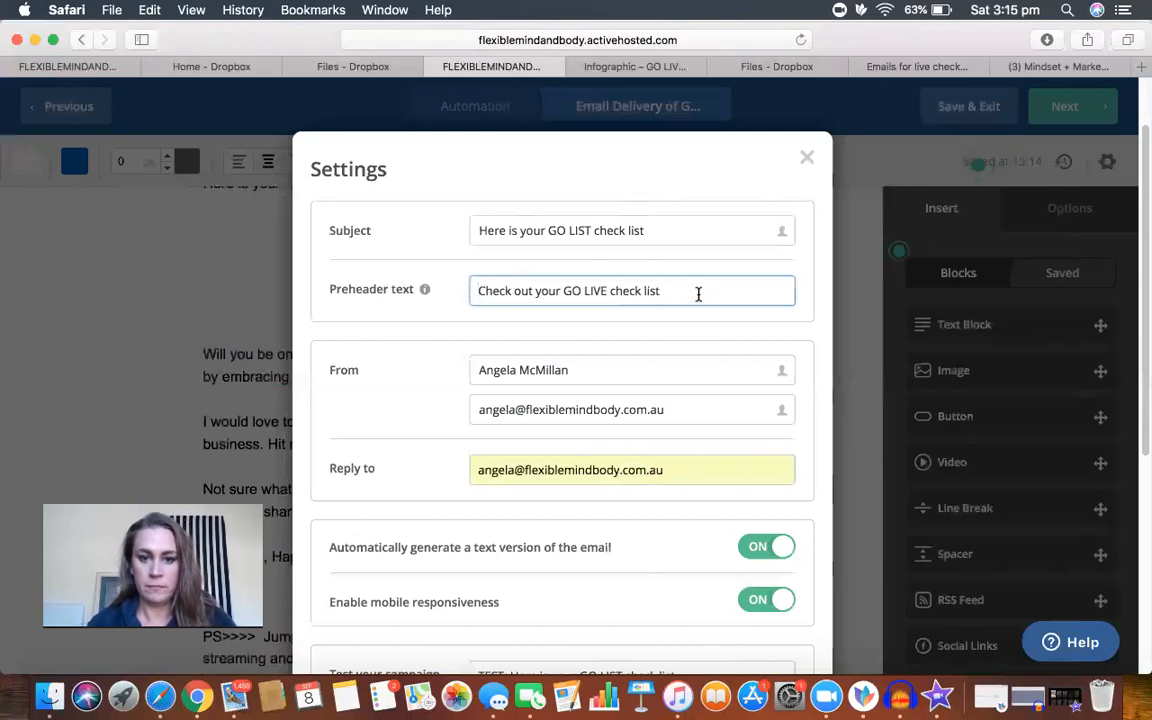
# Step: Replace the preheader text with "Here it is!"
pyautogui.moveTo(664, 291); pyautogui.dragTo(474, 291)
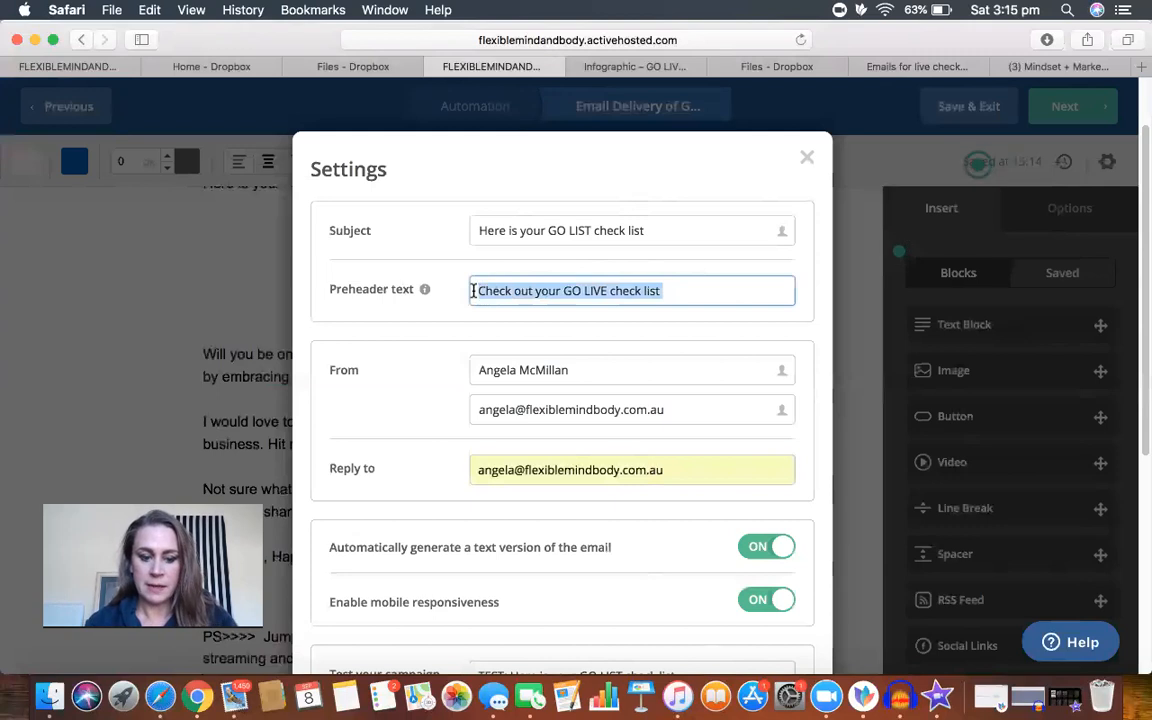
pyautogui.write('Th')
pyautogui.press('BackSpace')
pyautogui.press('BackSpace')
pyautogui.write('Here it is!')
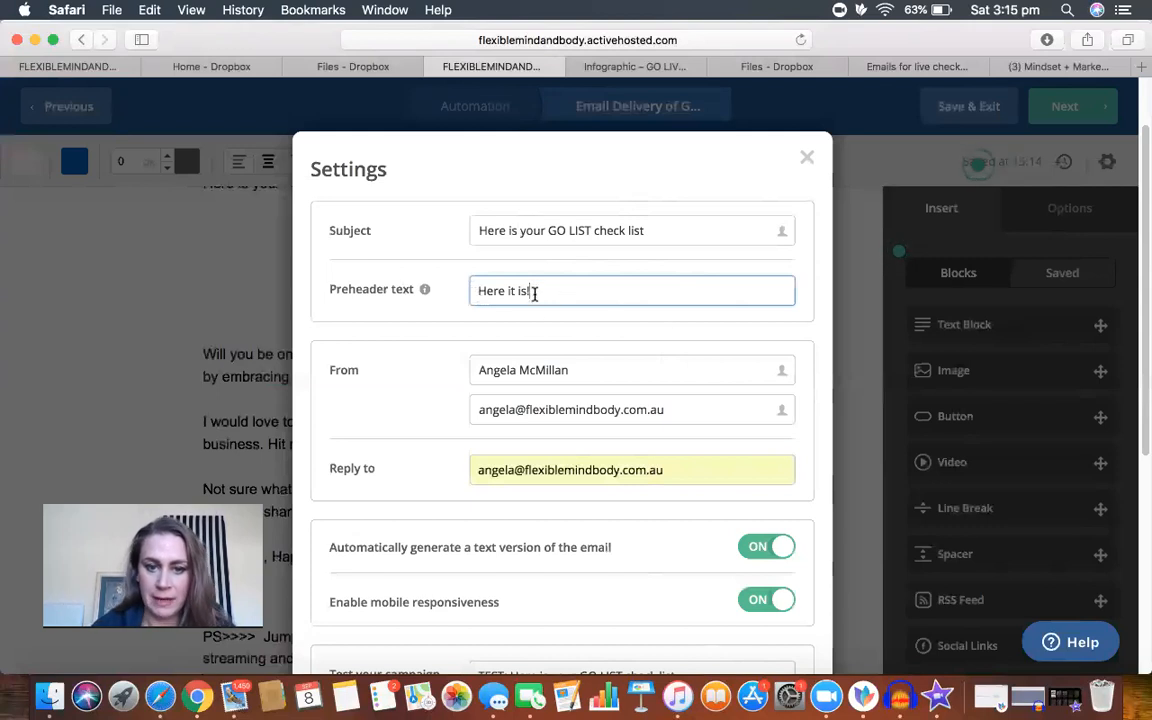
# Step: Change the preheader text to "Enjoy your Checklist."
pyautogui.tripleClick(473, 291)
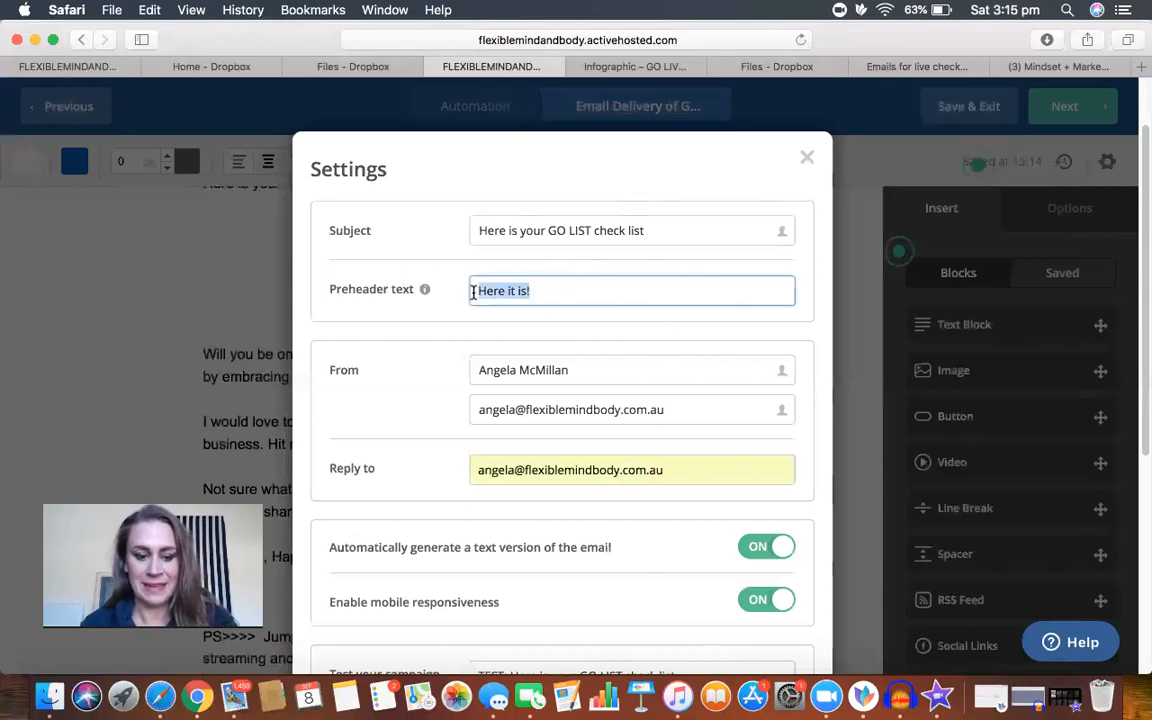
pyautogui.write('Enjoy your Checklist.')
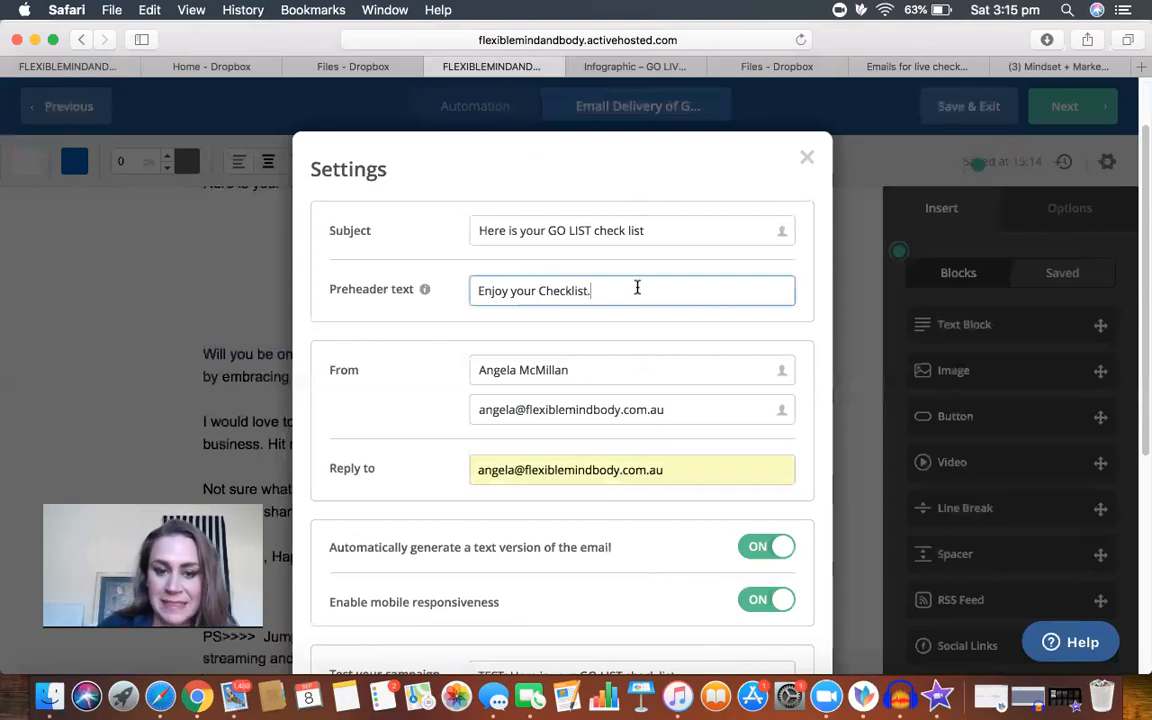
# Step: Set the preheader text to "Start Livestreaming now!" and close the email settings
pyautogui.moveTo(604, 290); pyautogui.dragTo(462, 290)
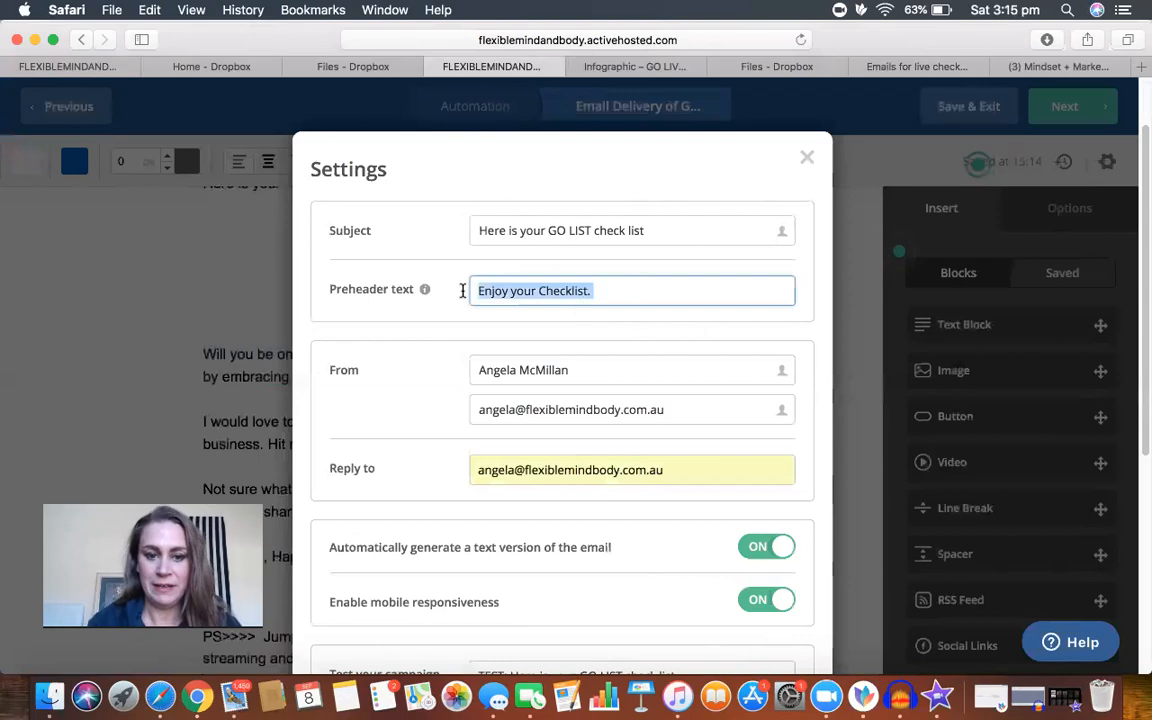
pyautogui.write('St')
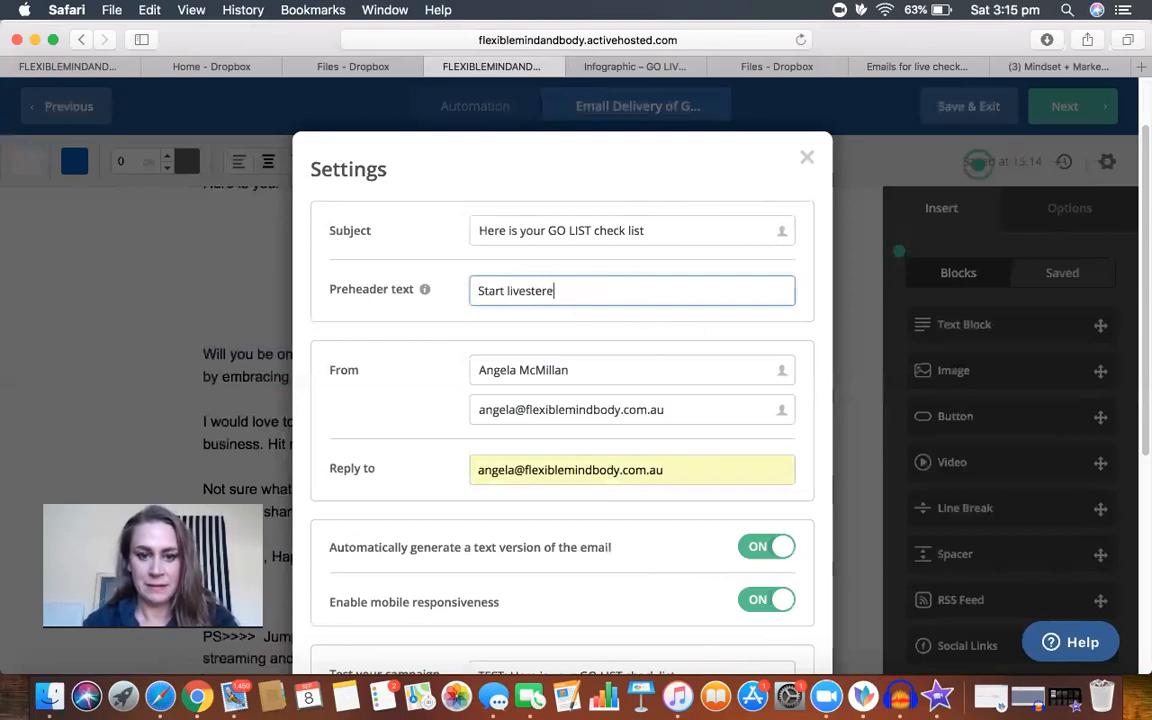
pyautogui.write('art livestreaming now!')
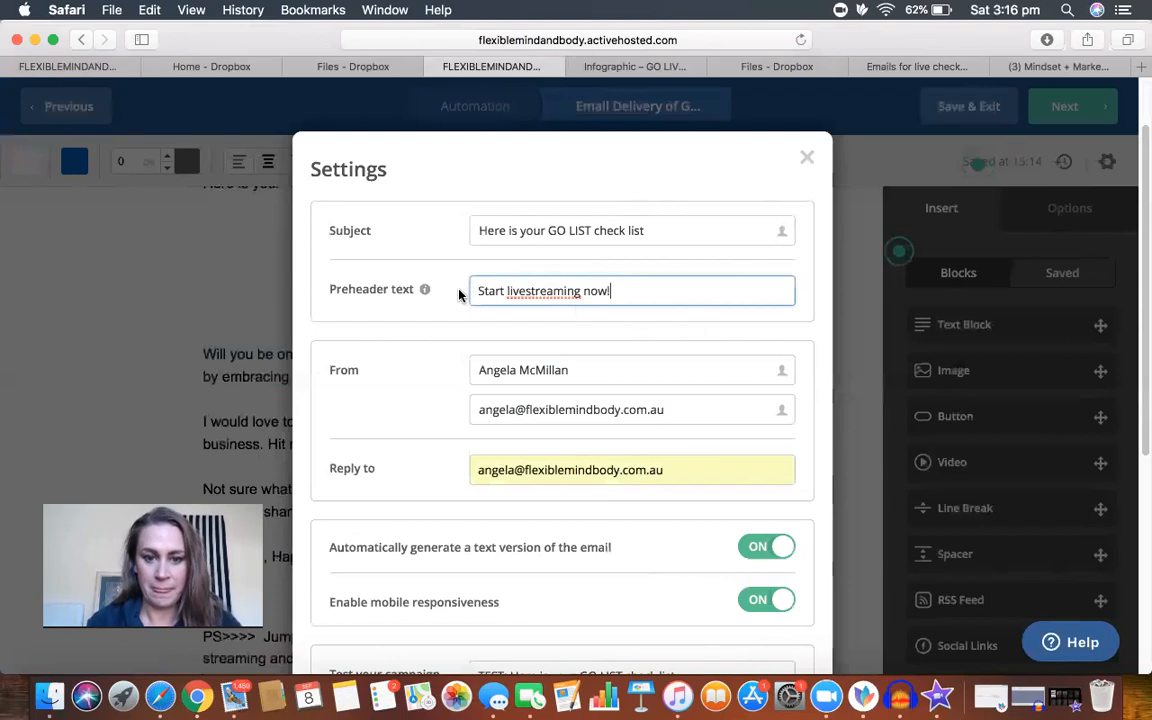
pyautogui.click(509, 291)
pyautogui.press('BackSpace')
pyautogui.write('L')
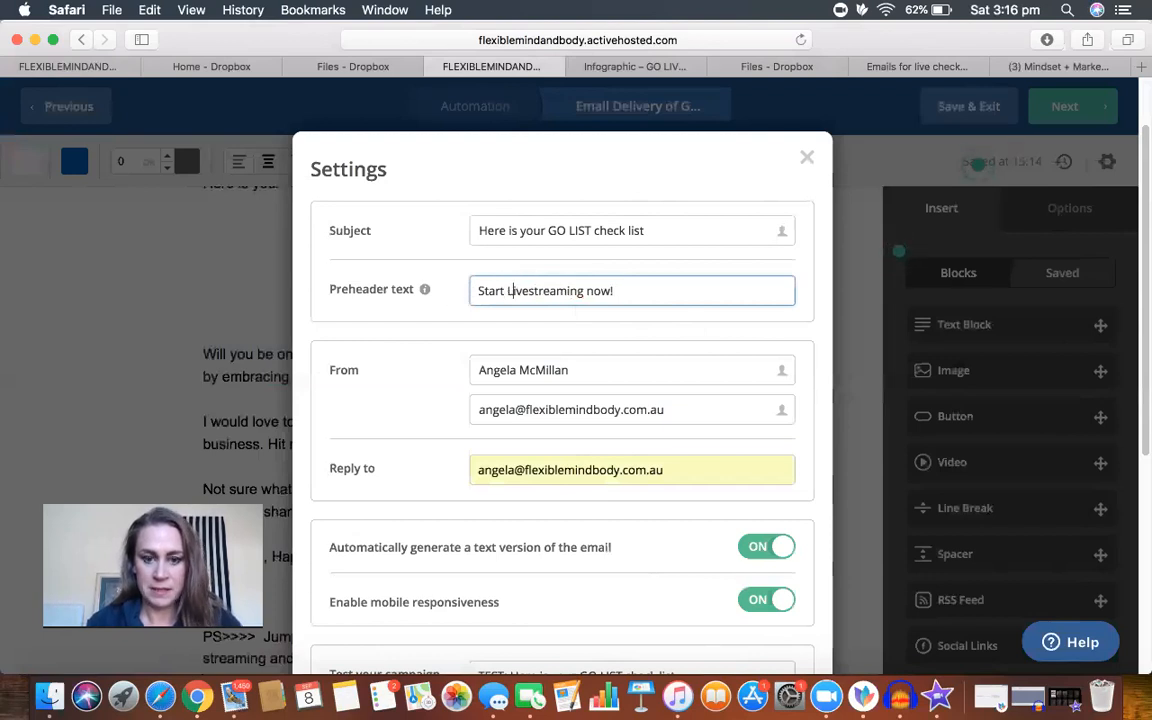
pyautogui.scroll(-5, 681, 455)
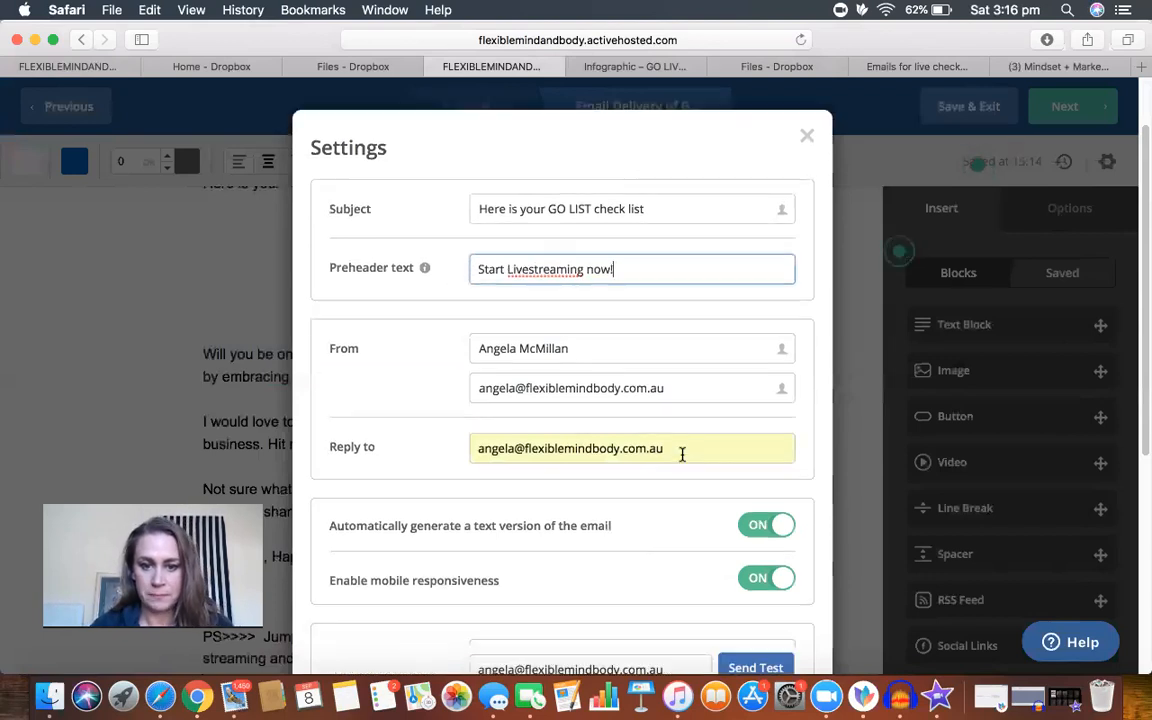
pyautogui.scroll(-3, 682, 455)
pyautogui.click(769, 630)
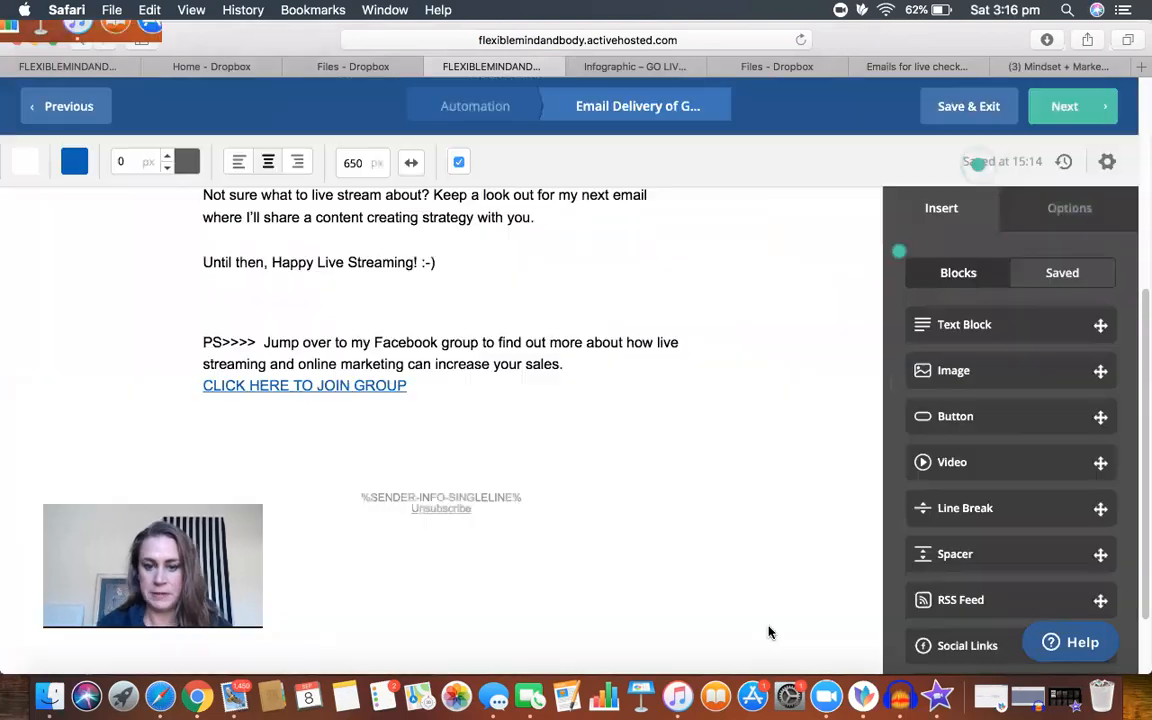
pyautogui.scroll(5, 740, 458)
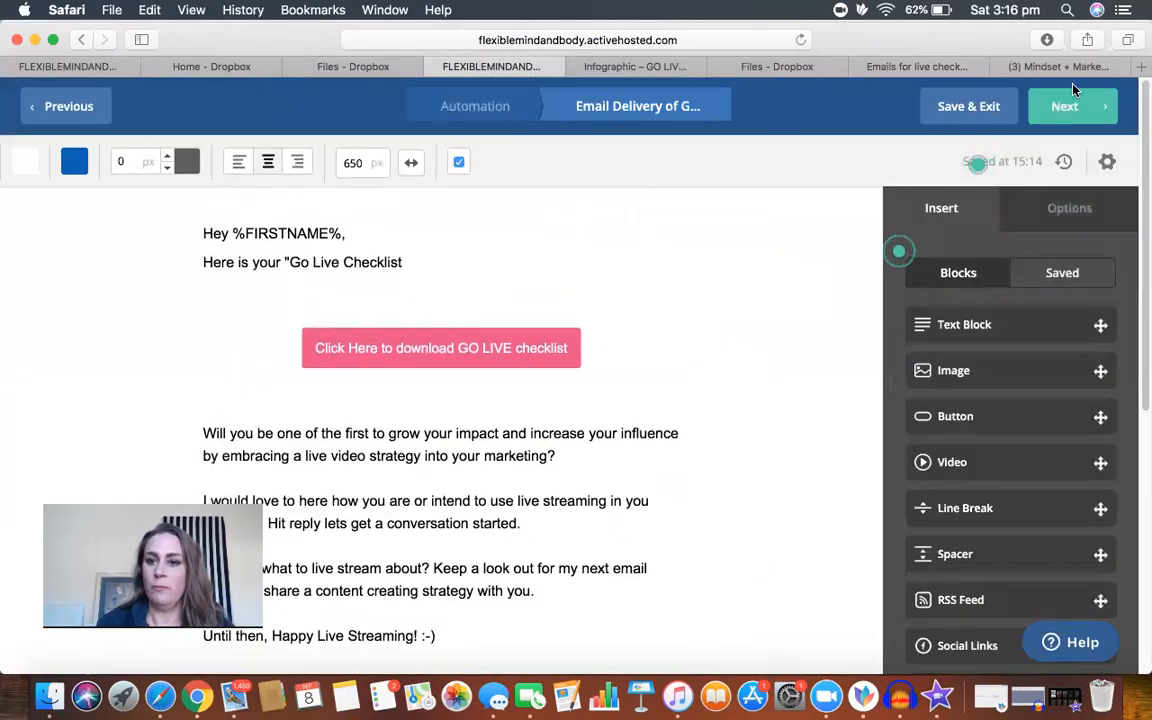
# Step: Proceed to the campaign summary and change the message name to "Delivery of GO LIVE checklist"
pyautogui.click(1068, 107)
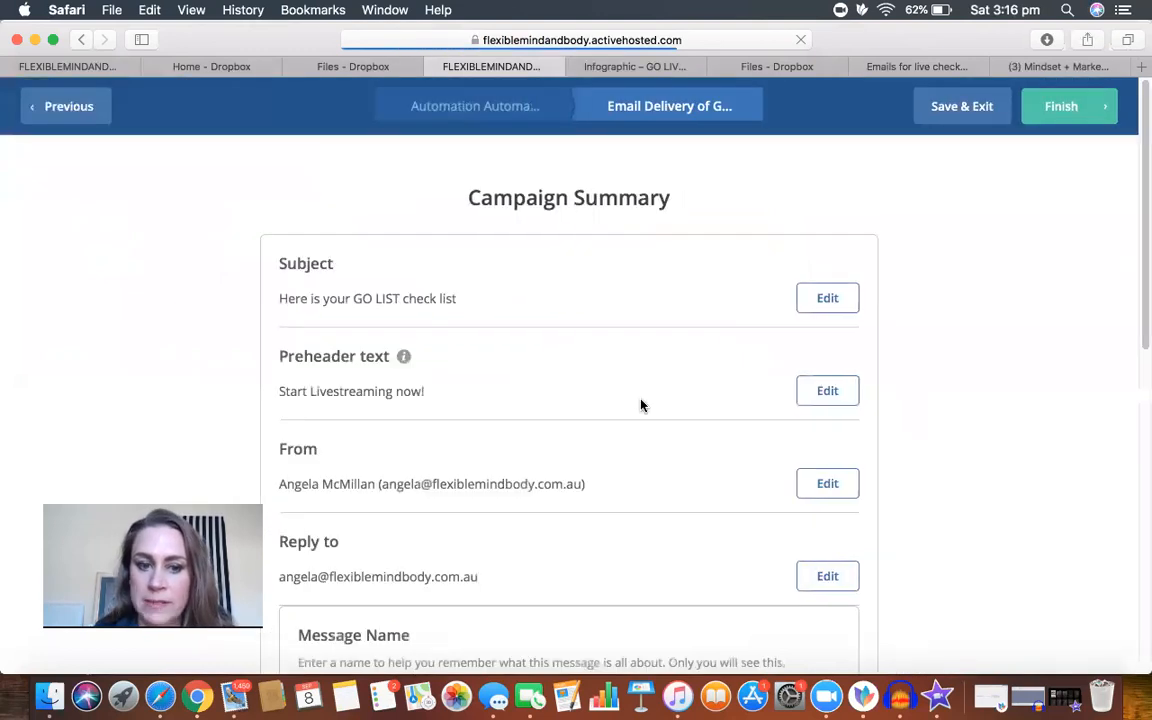
pyautogui.scroll(-3, 1015, 398)
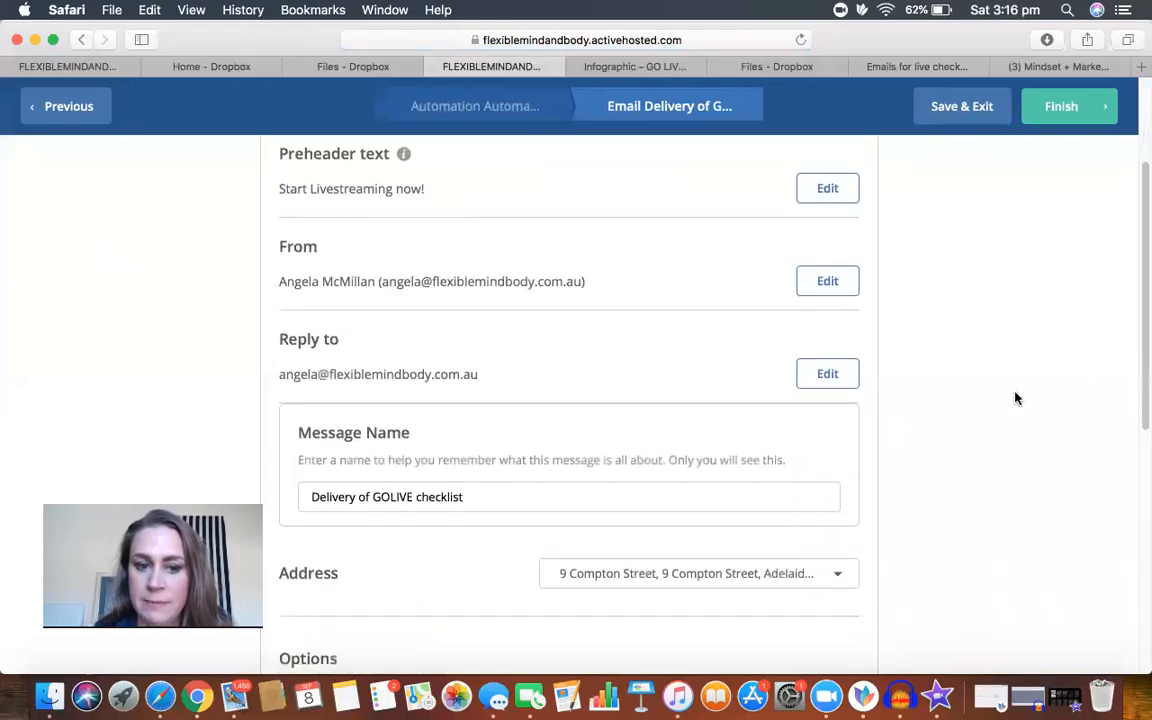
pyautogui.scroll(3, 1015, 398)
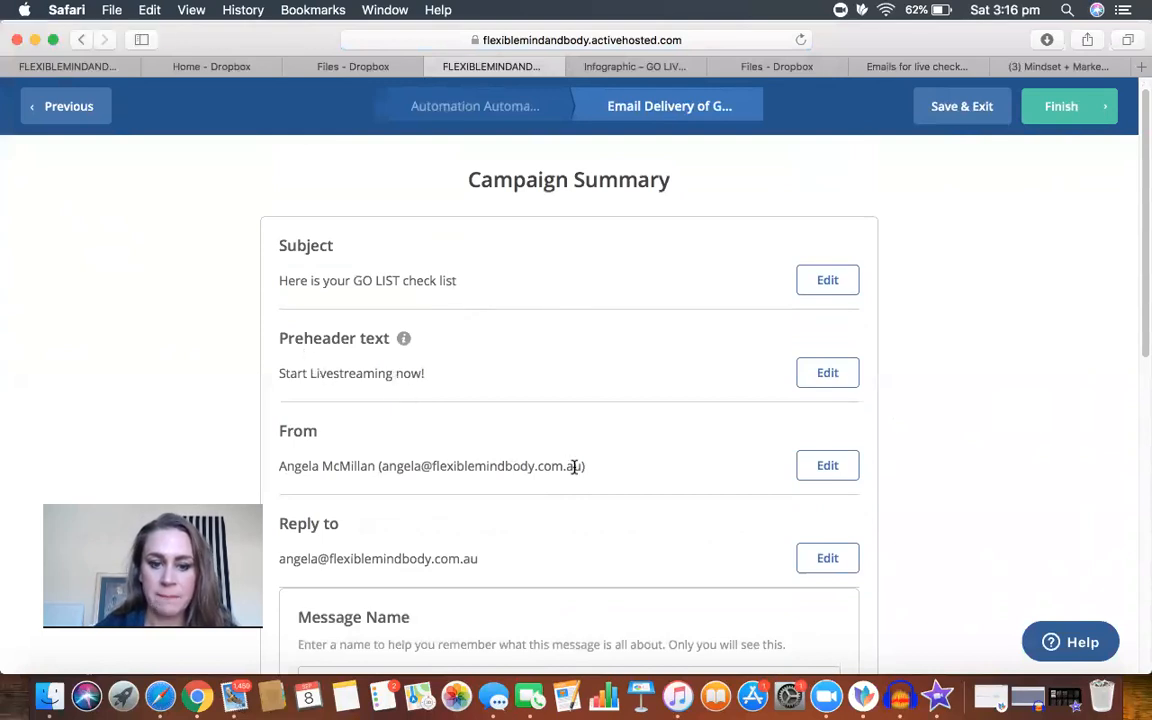
pyautogui.scroll(-3, 574, 466)
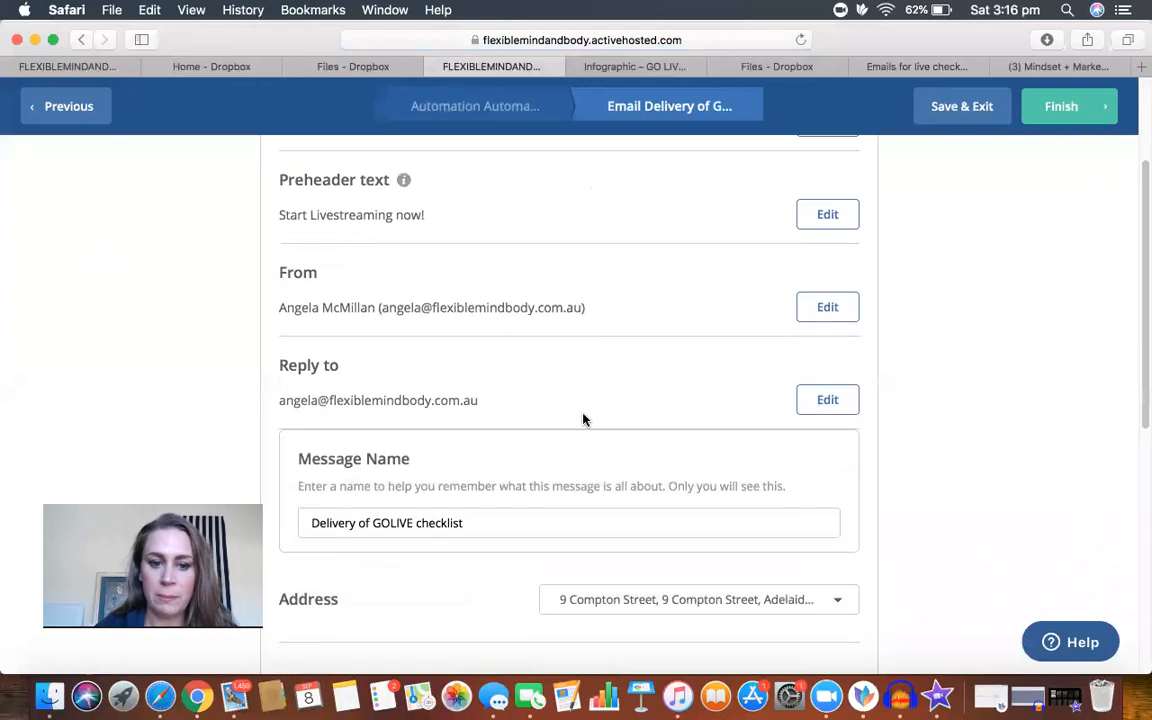
pyautogui.scroll(-3, 633, 481)
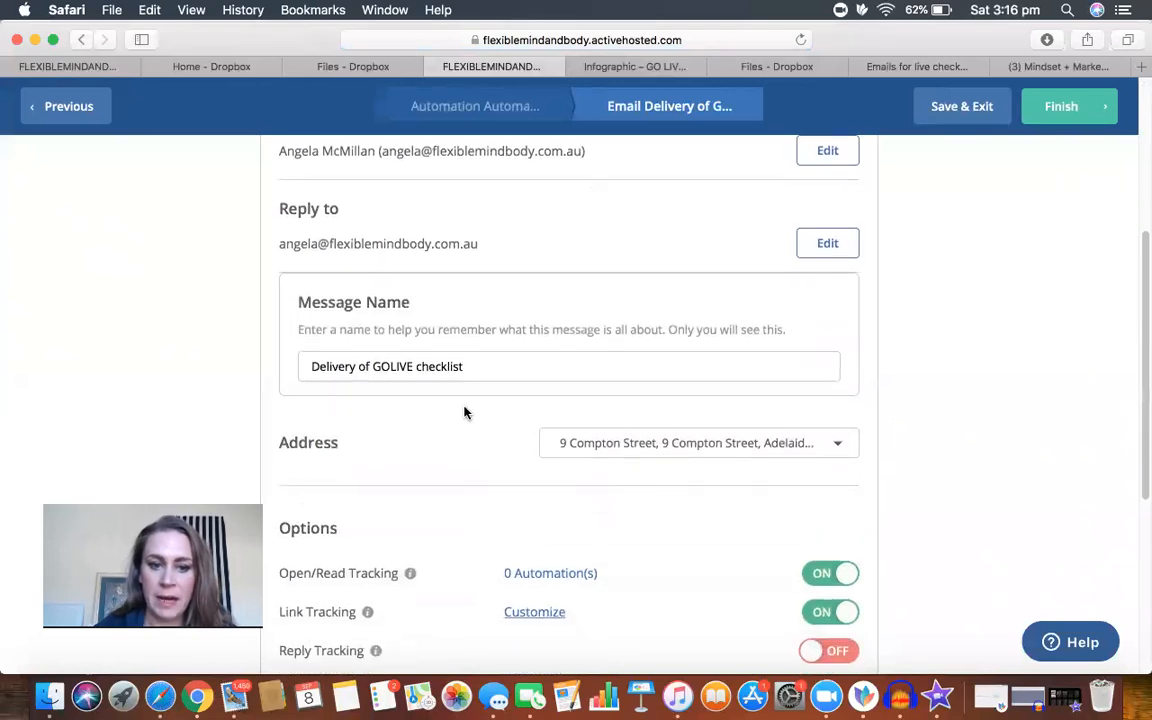
pyautogui.click(390, 366)
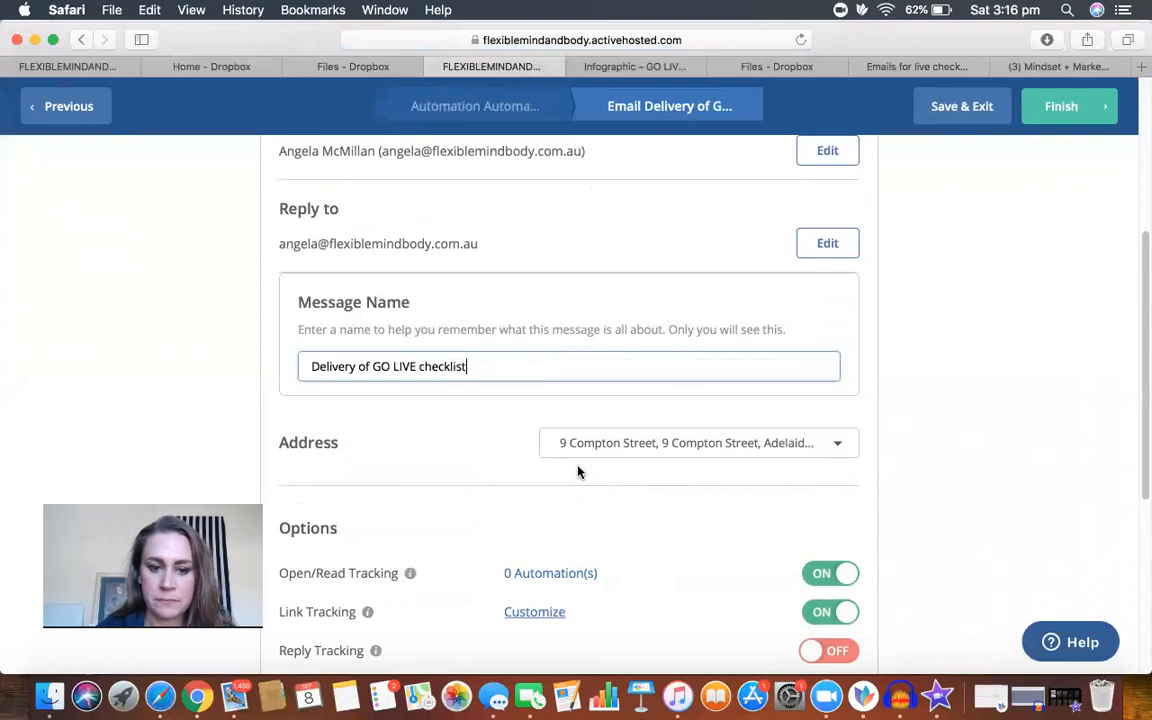
# Step: Check the tracking options, preview and spam check sections of the summary, and finish the email
pyautogui.scroll(-5, 578, 470)
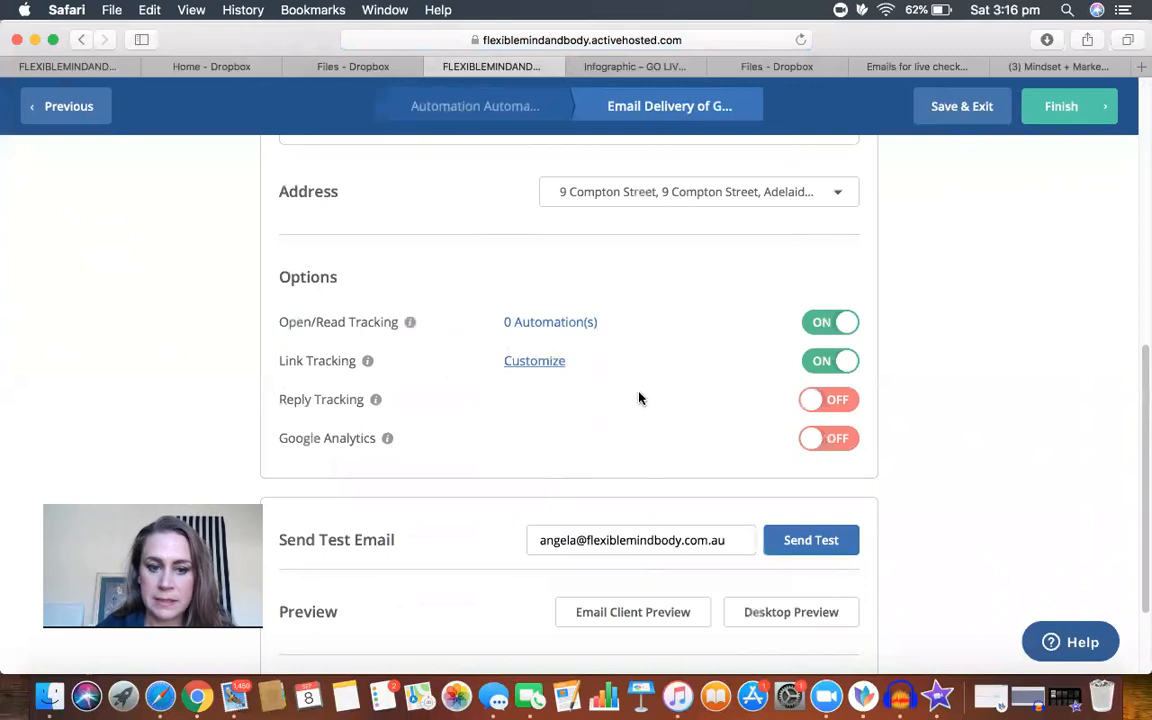
pyautogui.scroll(-3, 635, 420)
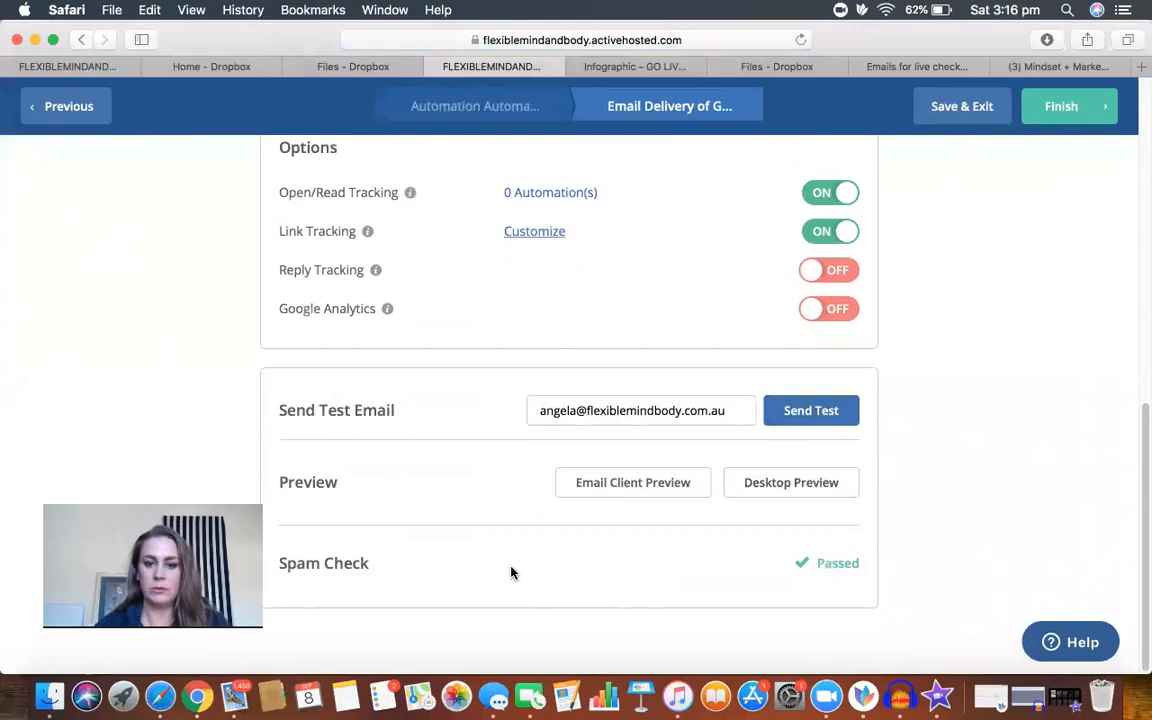
pyautogui.click(1063, 109)
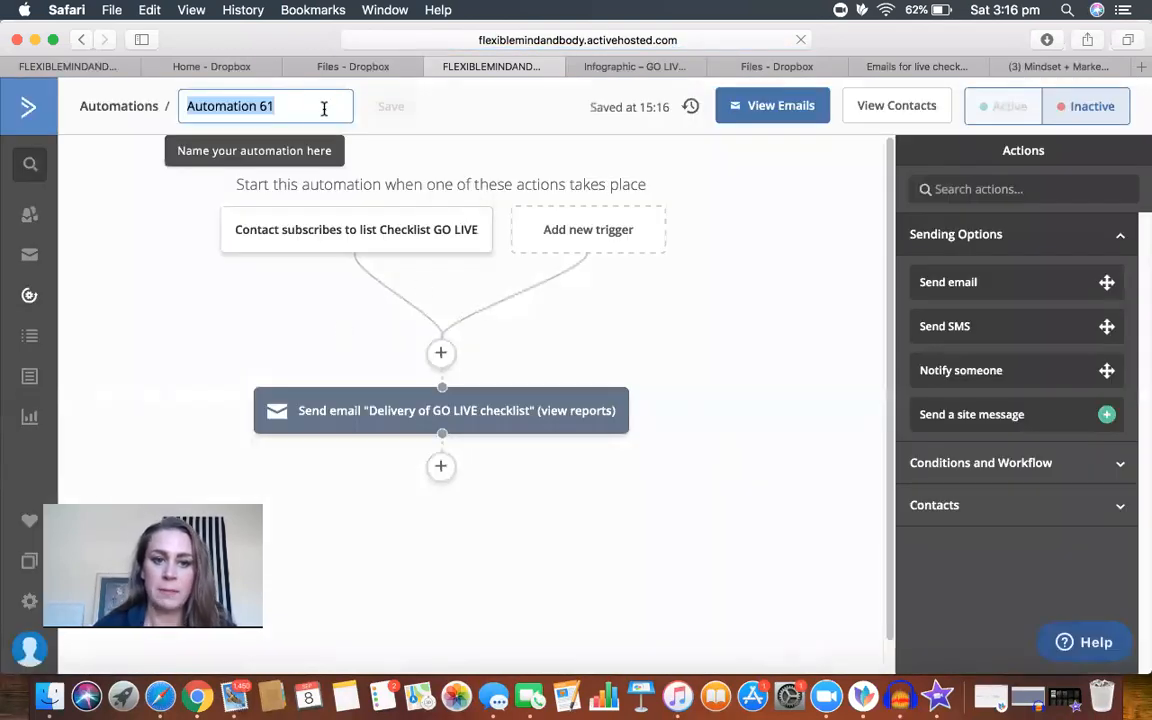
# Step: Rename the automation as "Checklist for GO LIVE" and save the name
pyautogui.press('BackSpace')
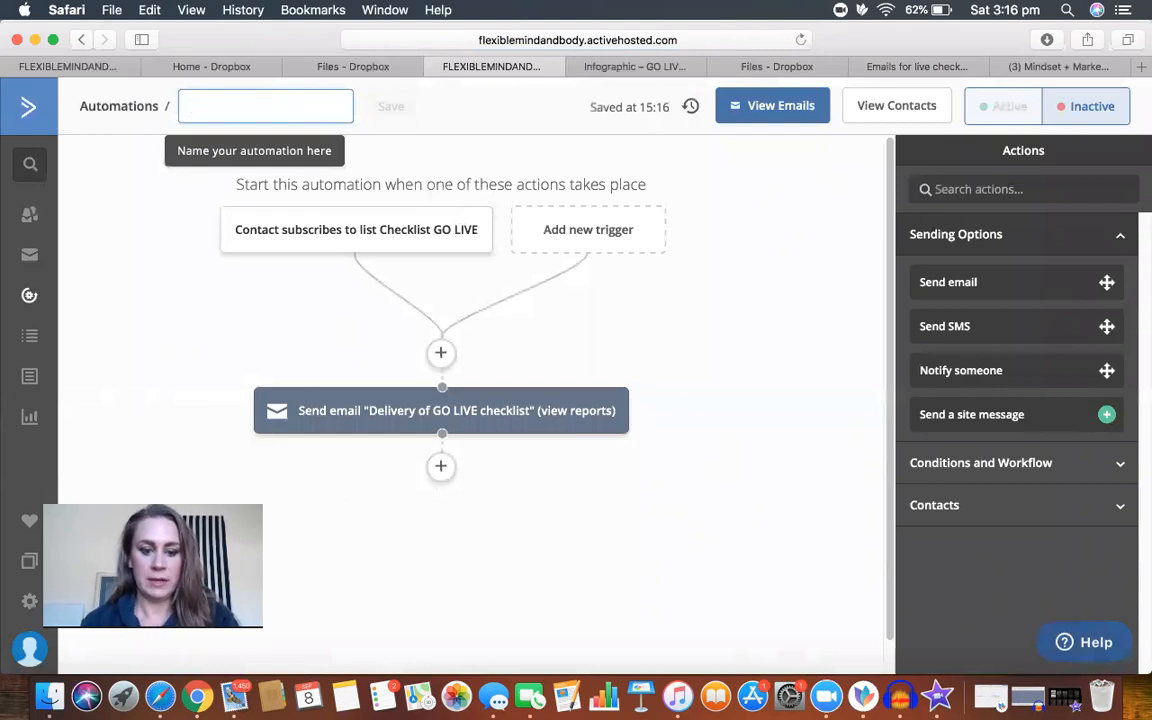
pyautogui.write('C')
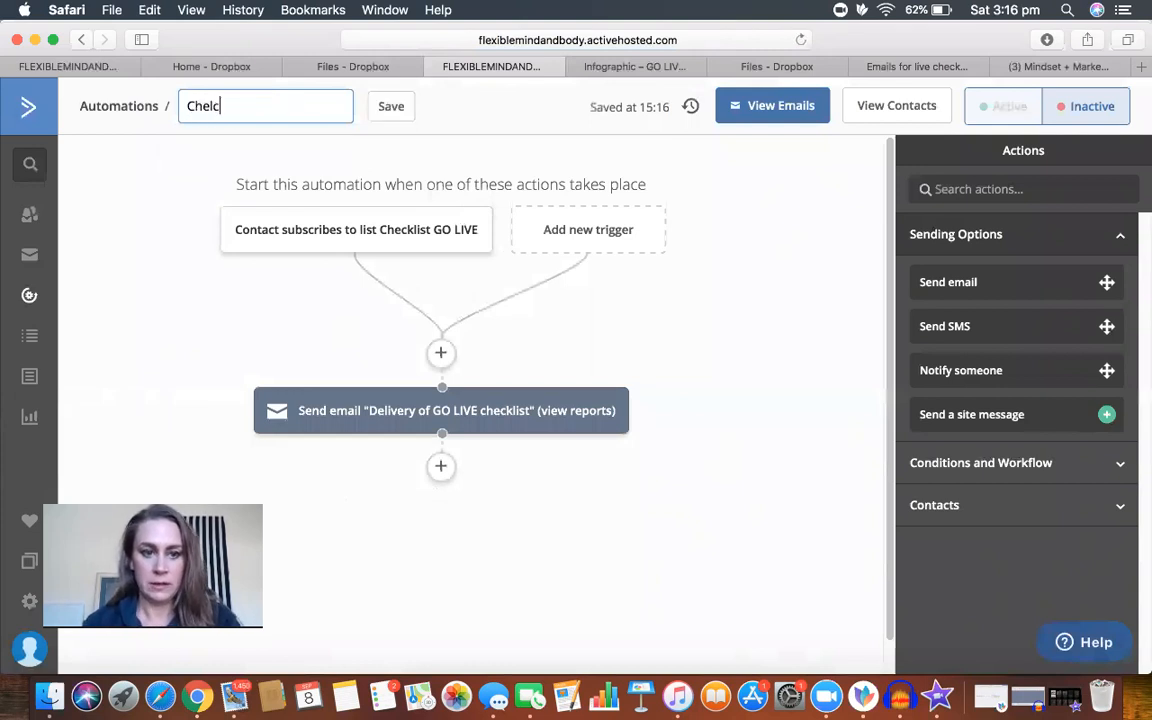
pyautogui.write('hecklist for GO LOVE')
pyautogui.press('BackSpace')
pyautogui.press('BackSpace')
pyautogui.press('BackSpace')
pyautogui.write('IVE')
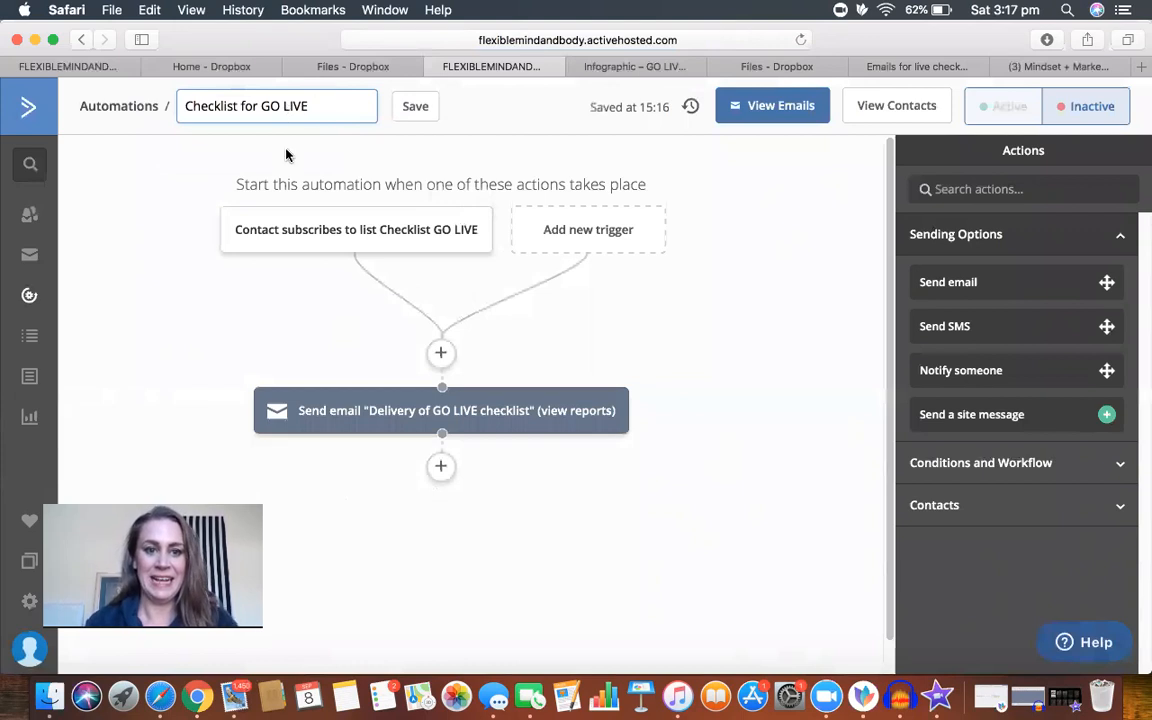
pyautogui.click(415, 108)
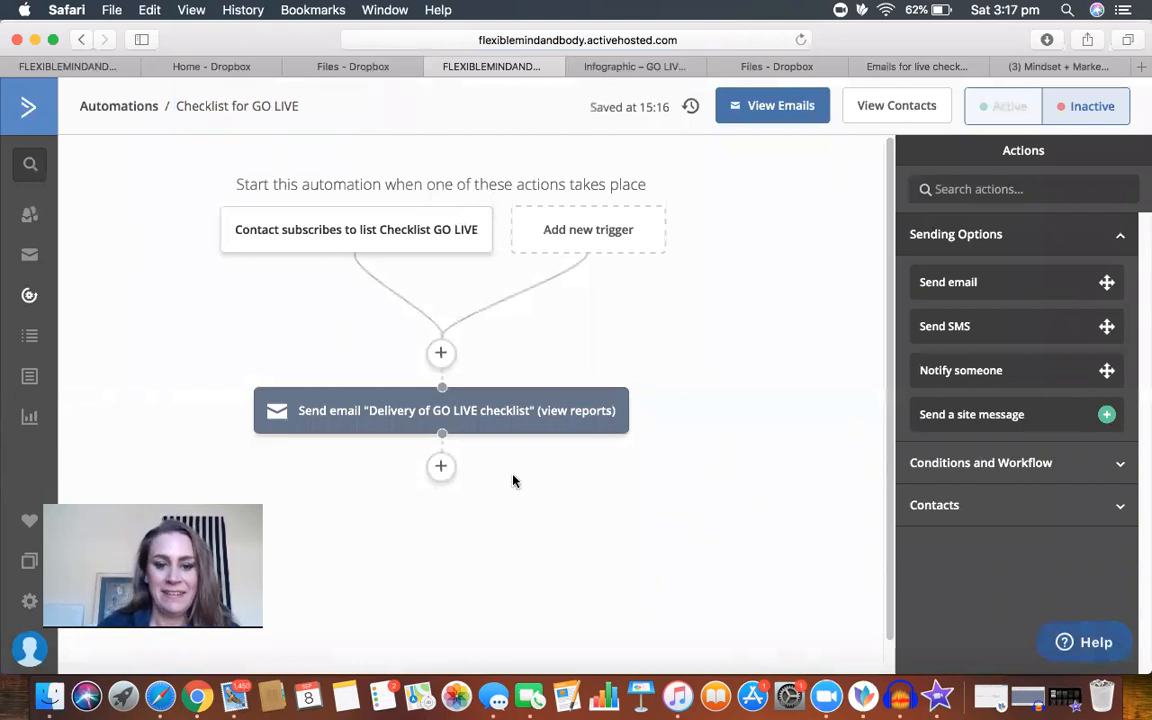
# Step: Add a wait of 3 days after the "Delivery of GO LIVE checklist" email
pyautogui.click(441, 468)
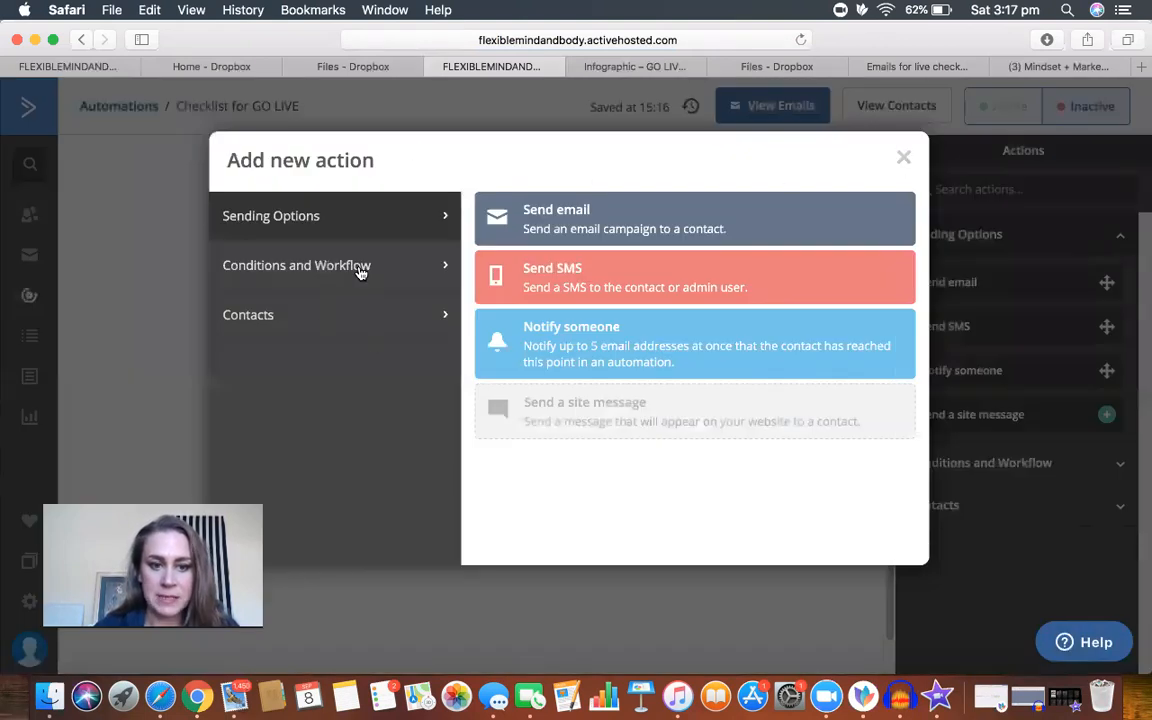
pyautogui.click(301, 267)
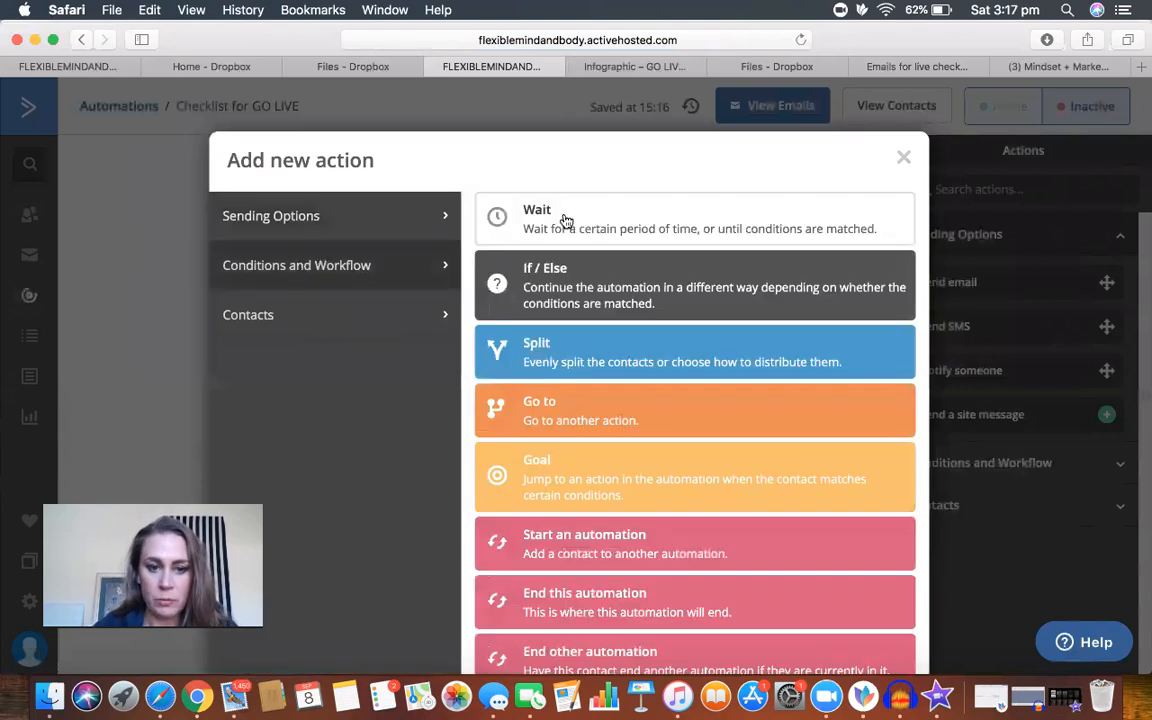
pyautogui.click(566, 220)
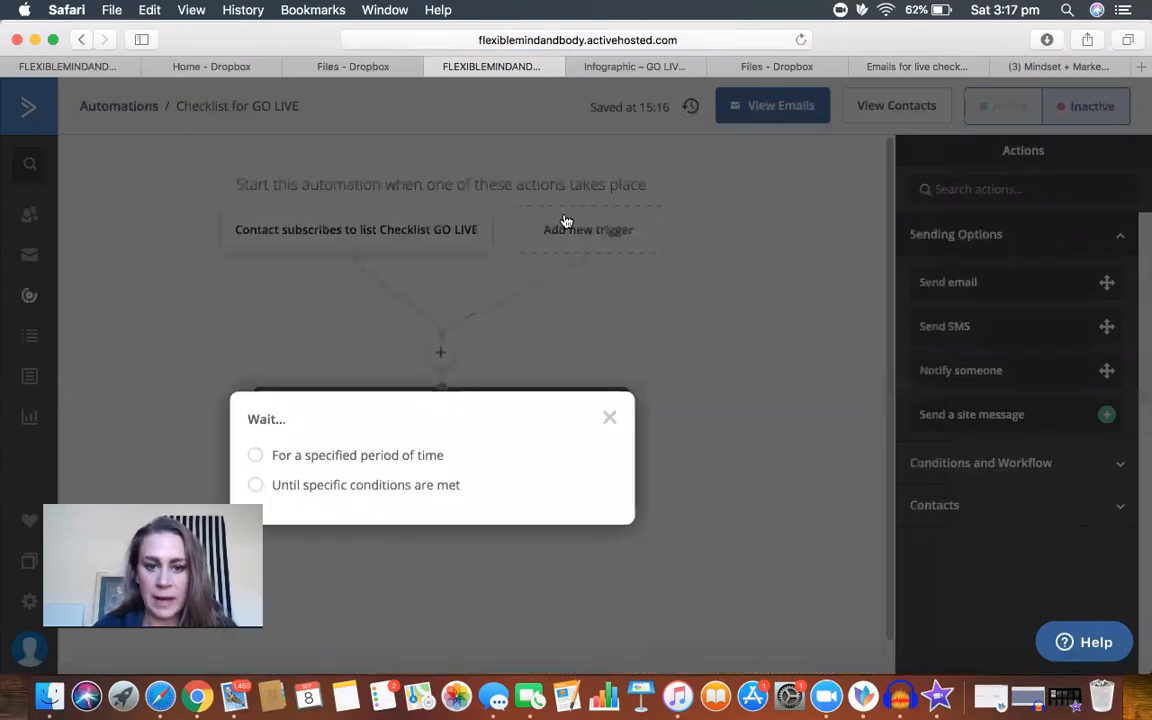
pyautogui.click(255, 457)
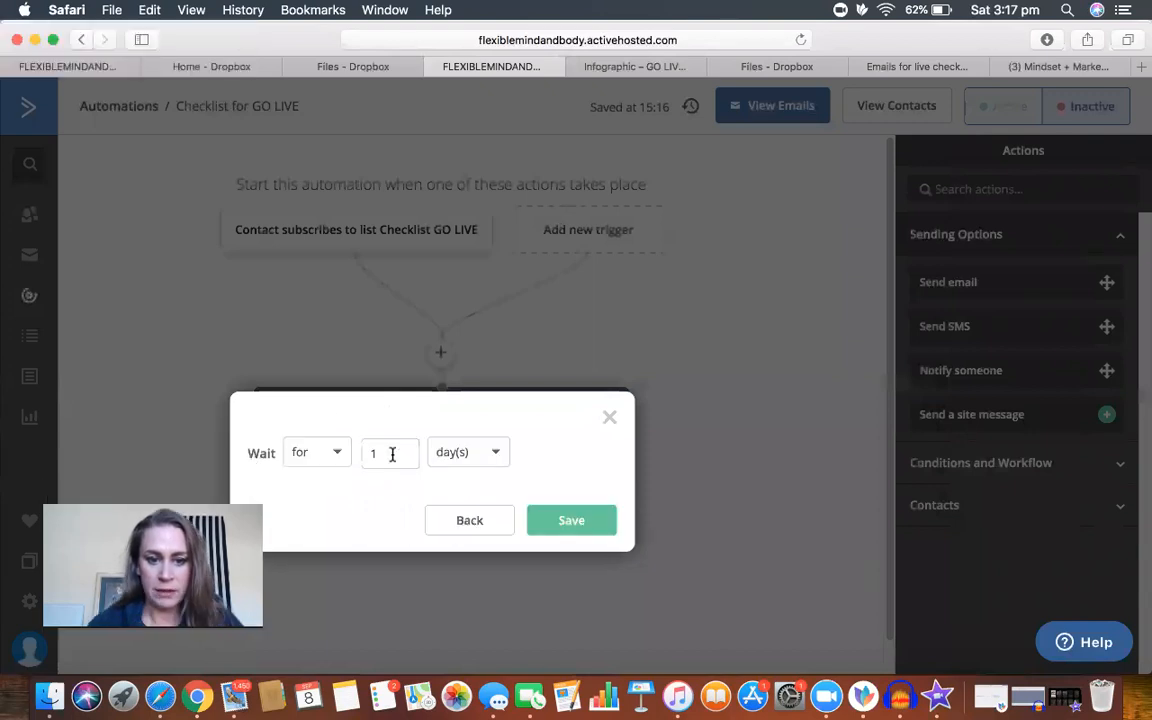
pyautogui.click(560, 521)
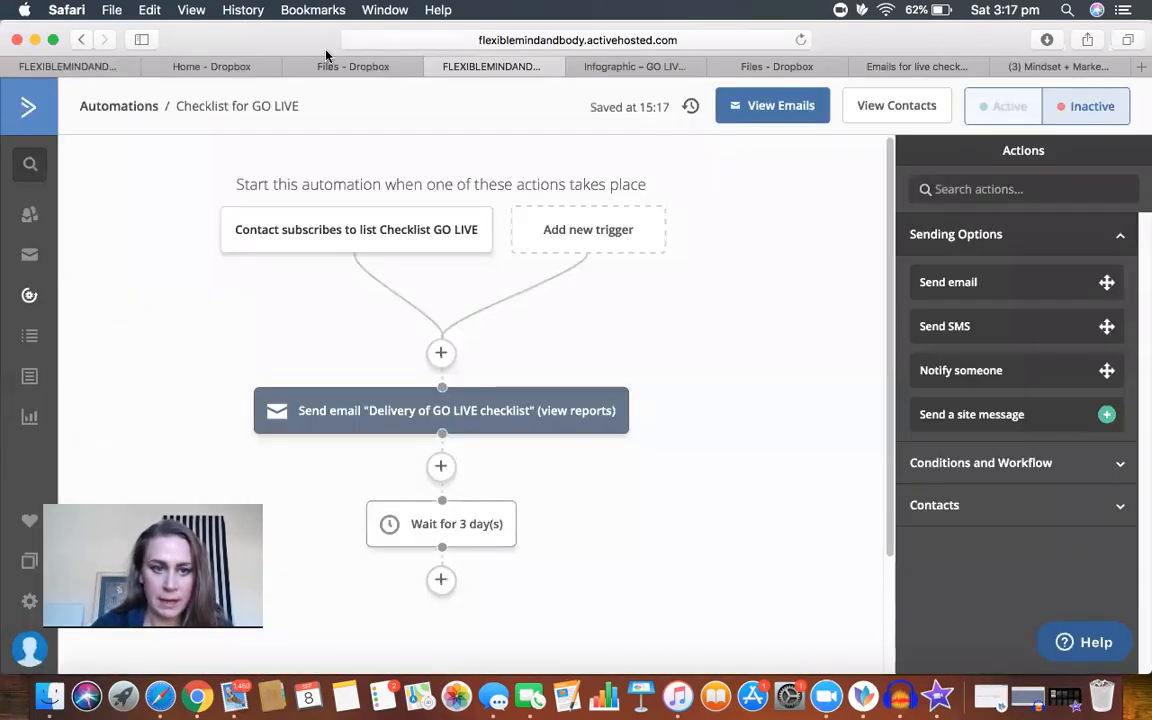
# Step: Review the email and wait sequence in the existing Go Live Checklist automation, and return to the new automation
pyautogui.click(70, 68)
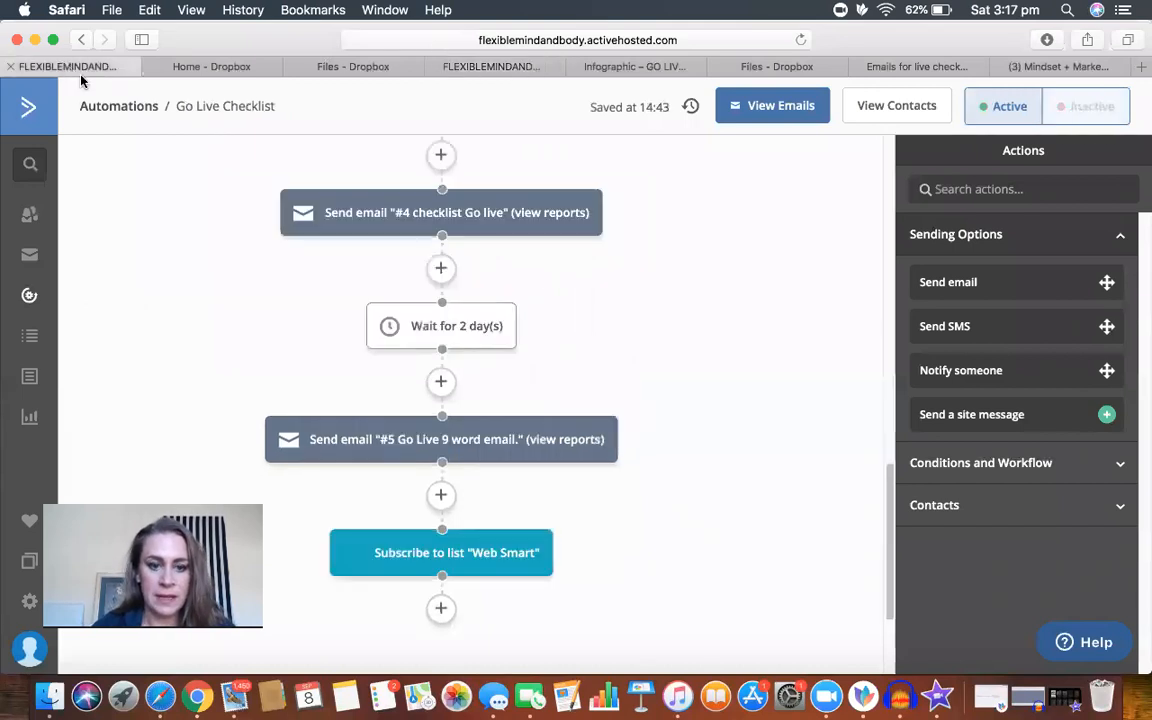
pyautogui.scroll(5, 700, 300)
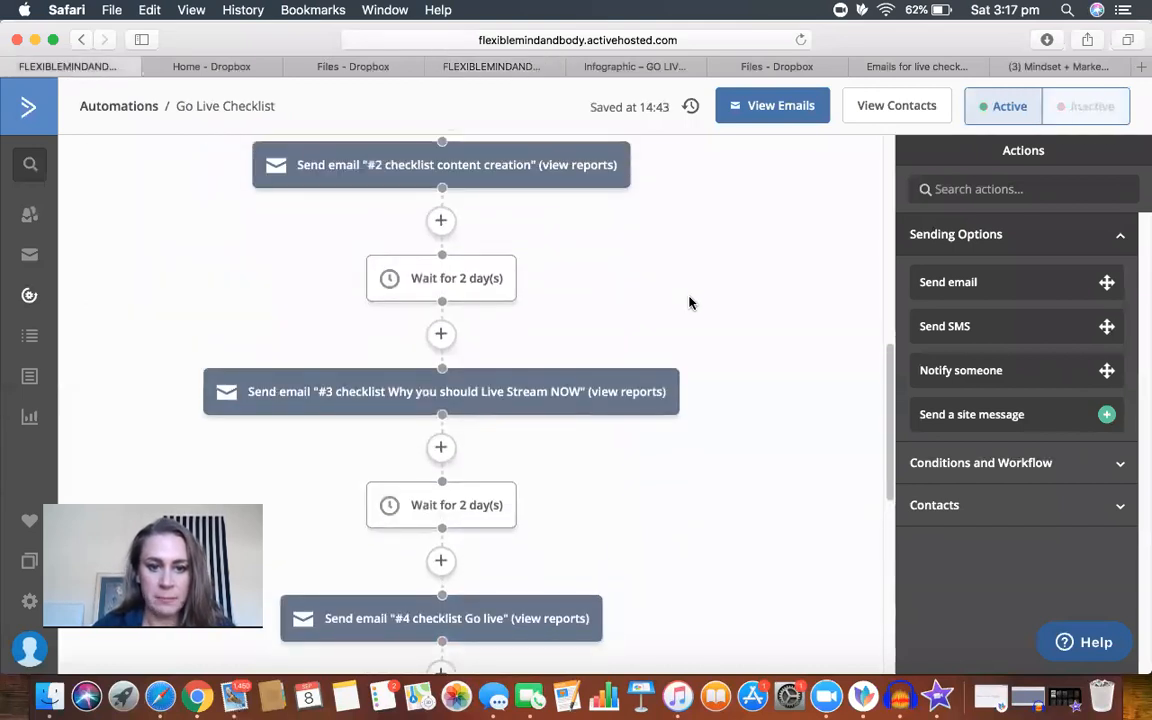
pyautogui.scroll(3, 689, 302)
pyautogui.moveTo(505, 373)
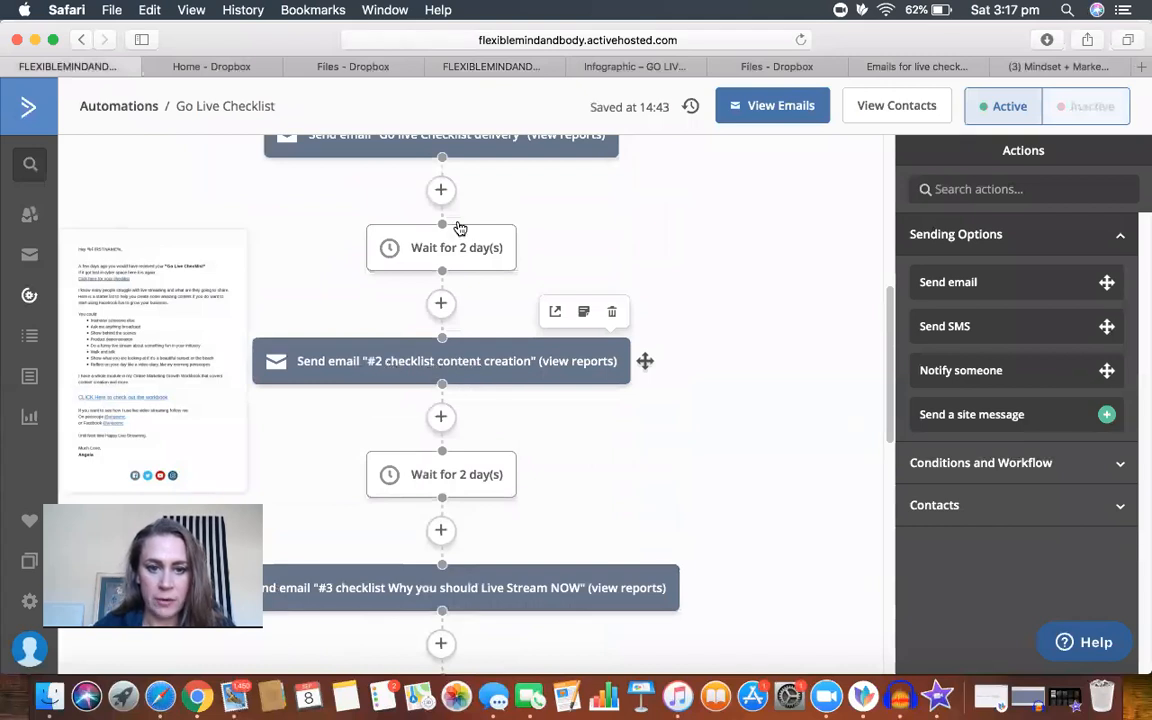
pyautogui.scroll(2, 640, 210)
pyautogui.click(490, 67)
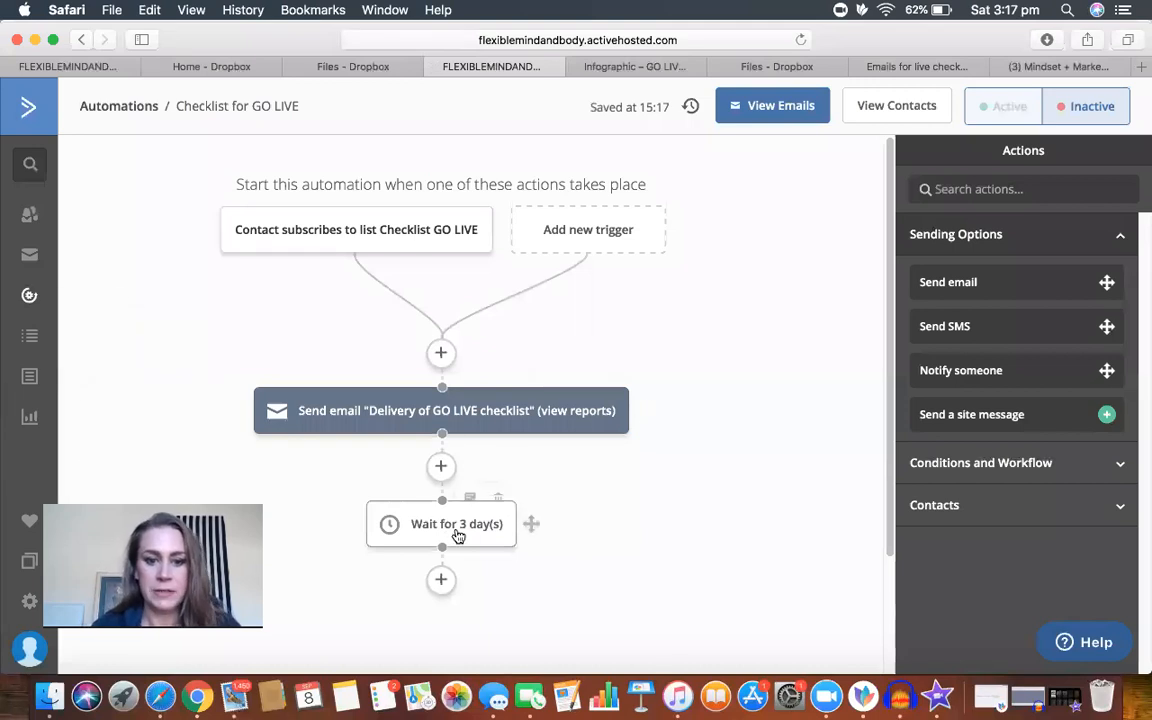
pyautogui.moveTo(420, 421)
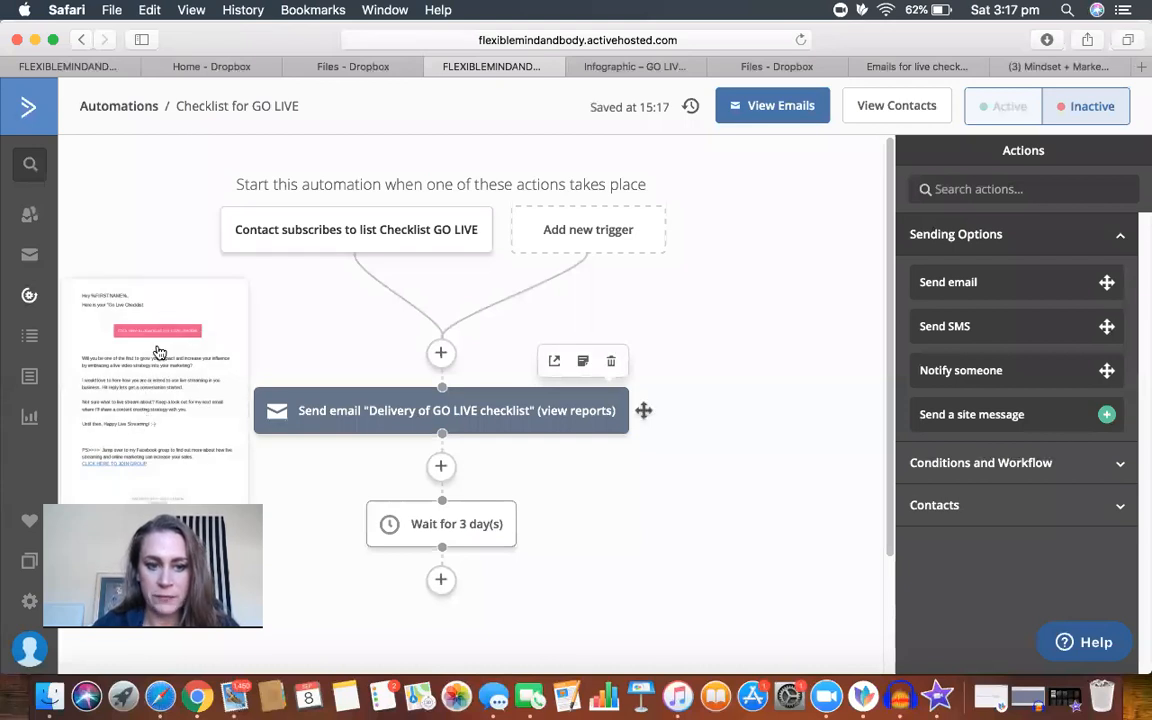
# Step: Add a Send email action after the 3-day wait and create its new email named "#2 Content Creation for live streaming"
pyautogui.click(440, 581)
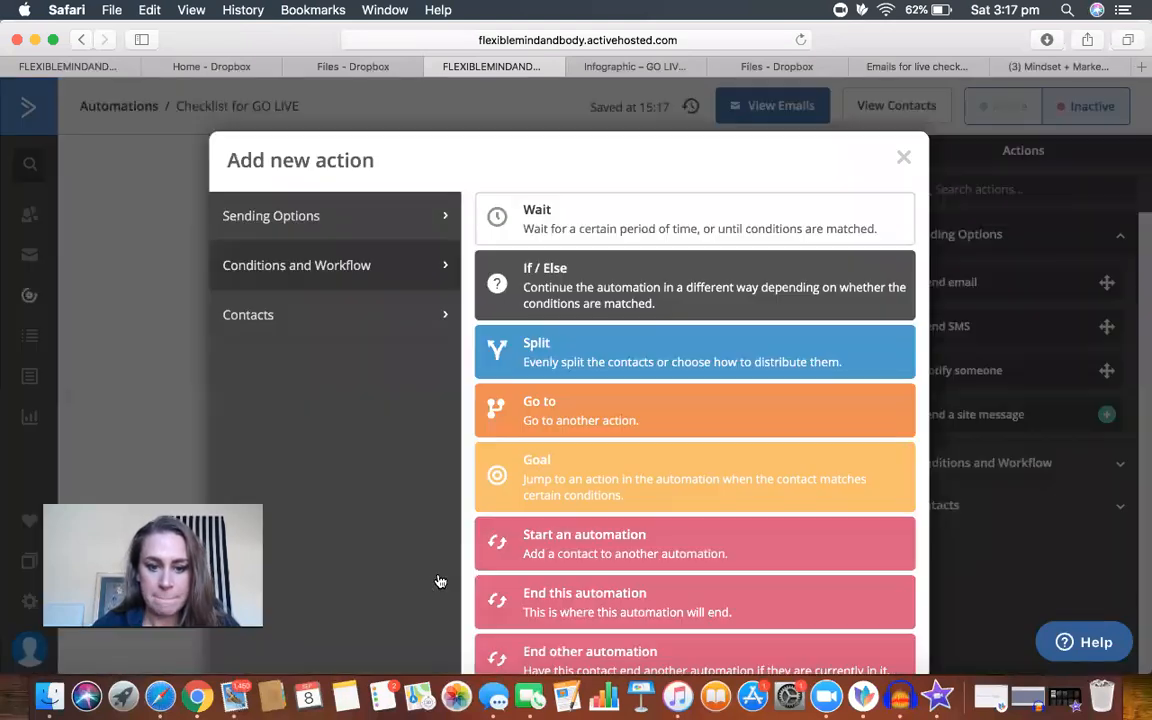
pyautogui.click(345, 217)
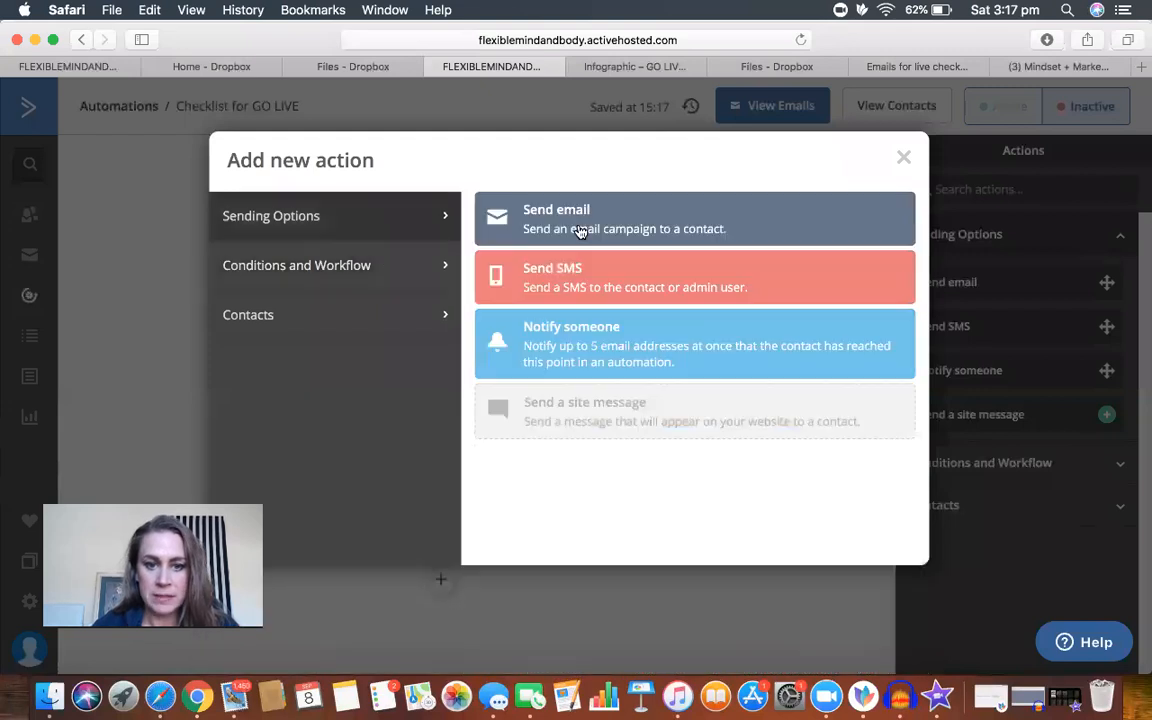
pyautogui.click(580, 229)
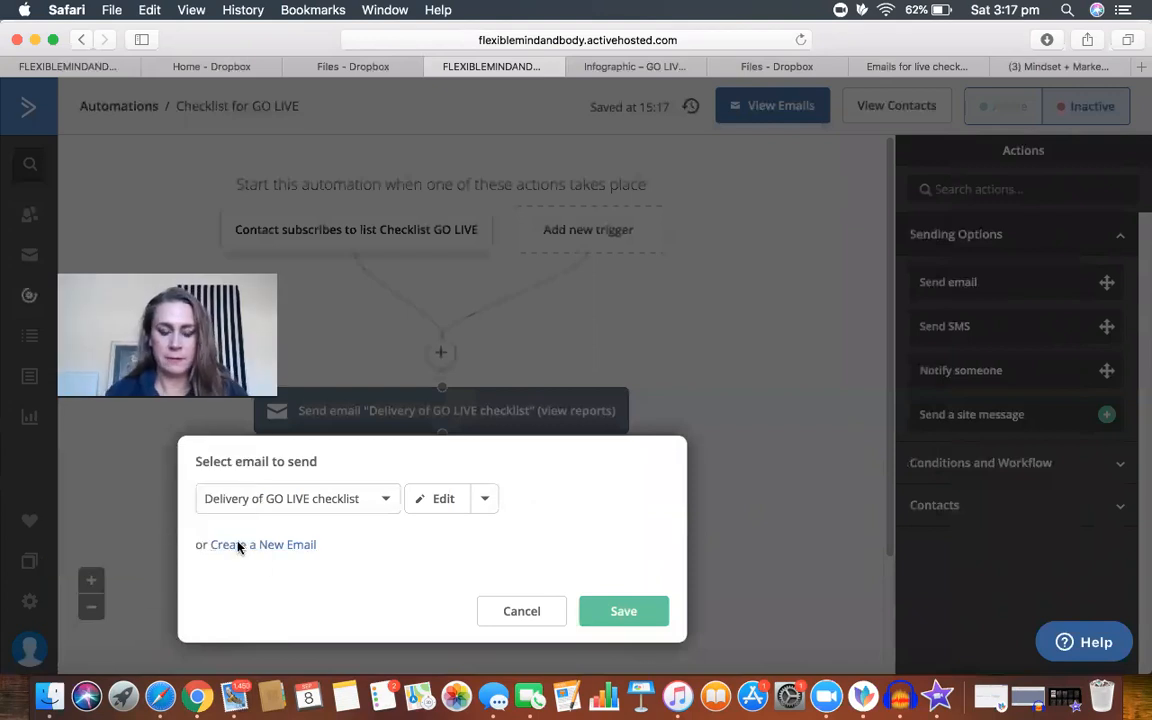
pyautogui.click(238, 546)
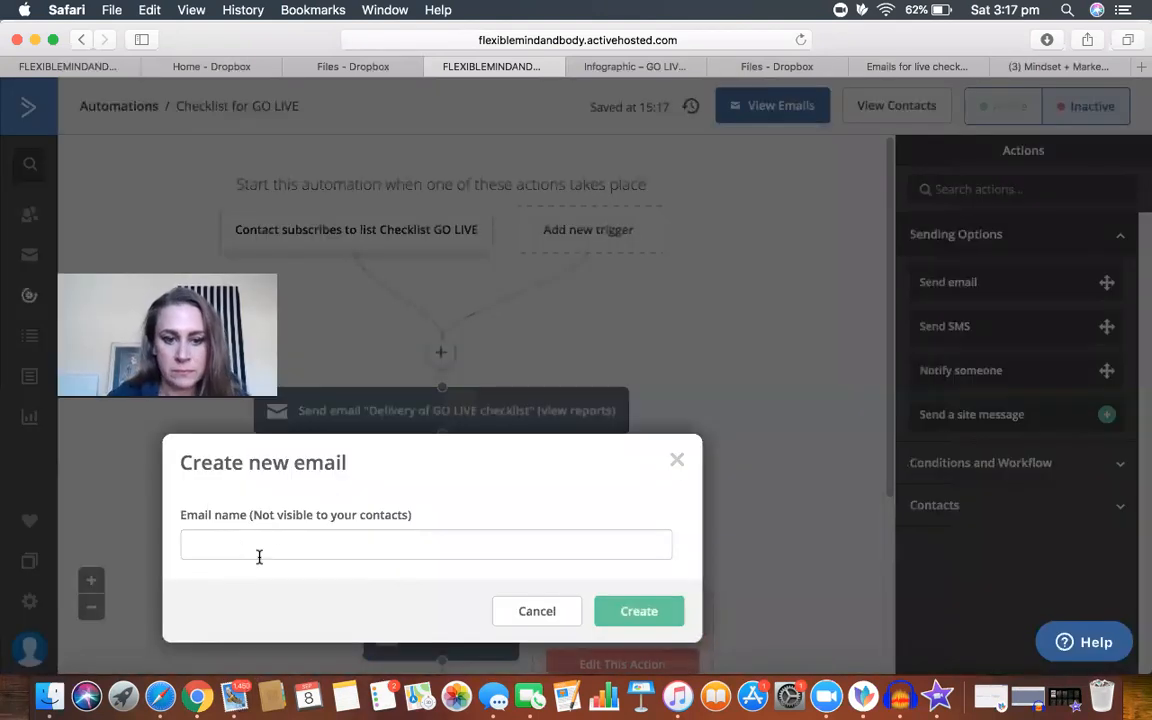
pyautogui.click(290, 547)
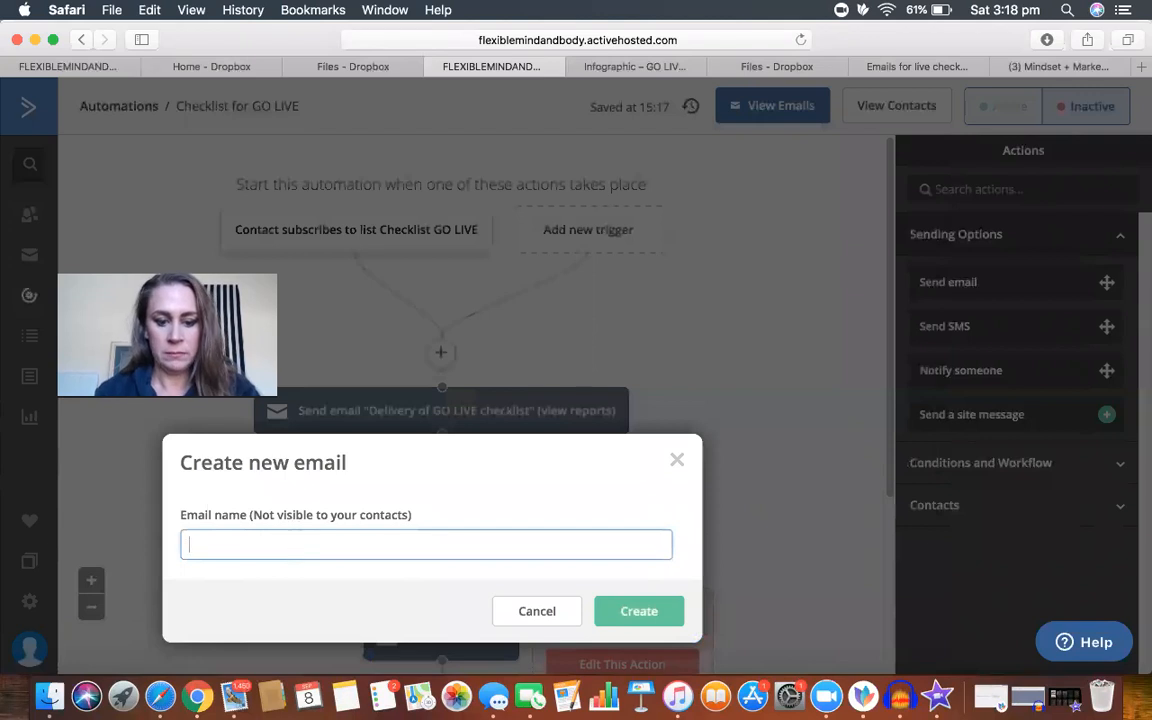
pyautogui.write('#2')
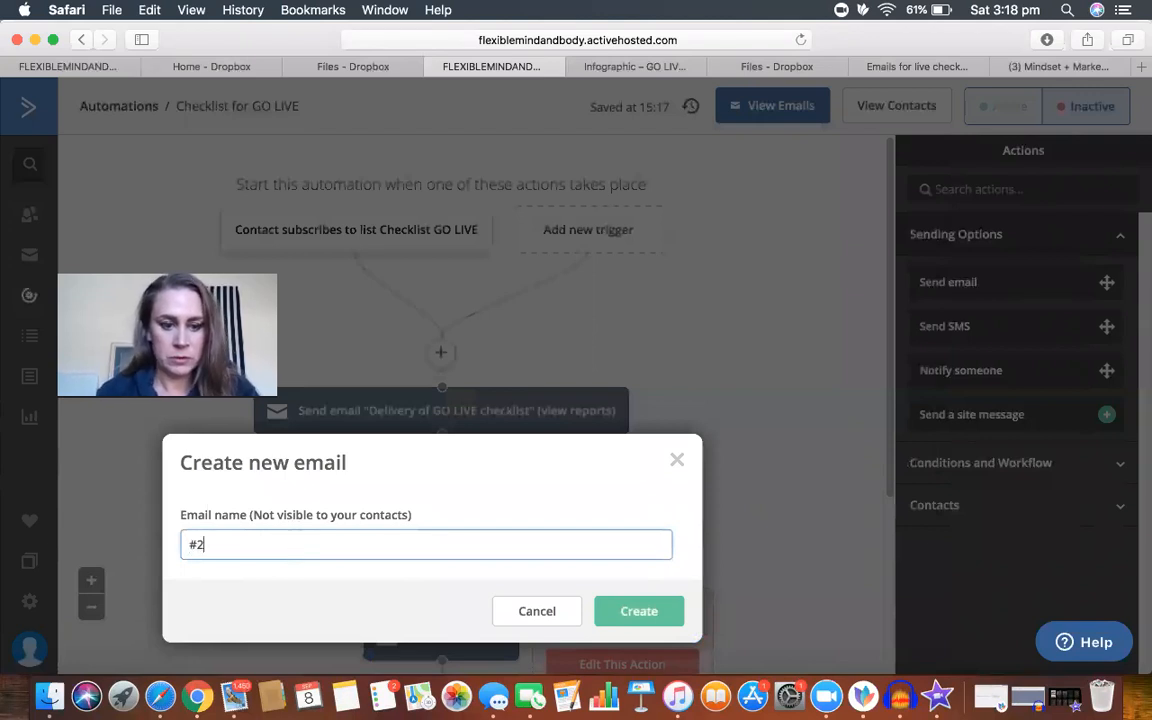
pyautogui.write(' Content Creation for live streaming')
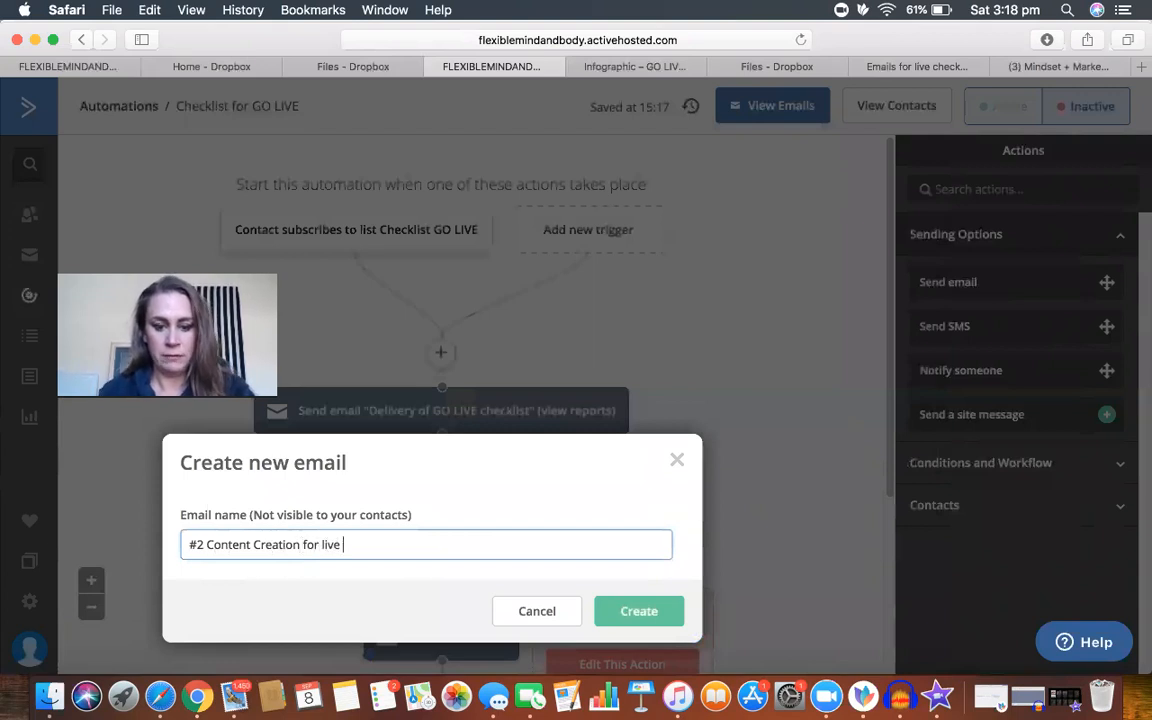
pyautogui.click(640, 612)
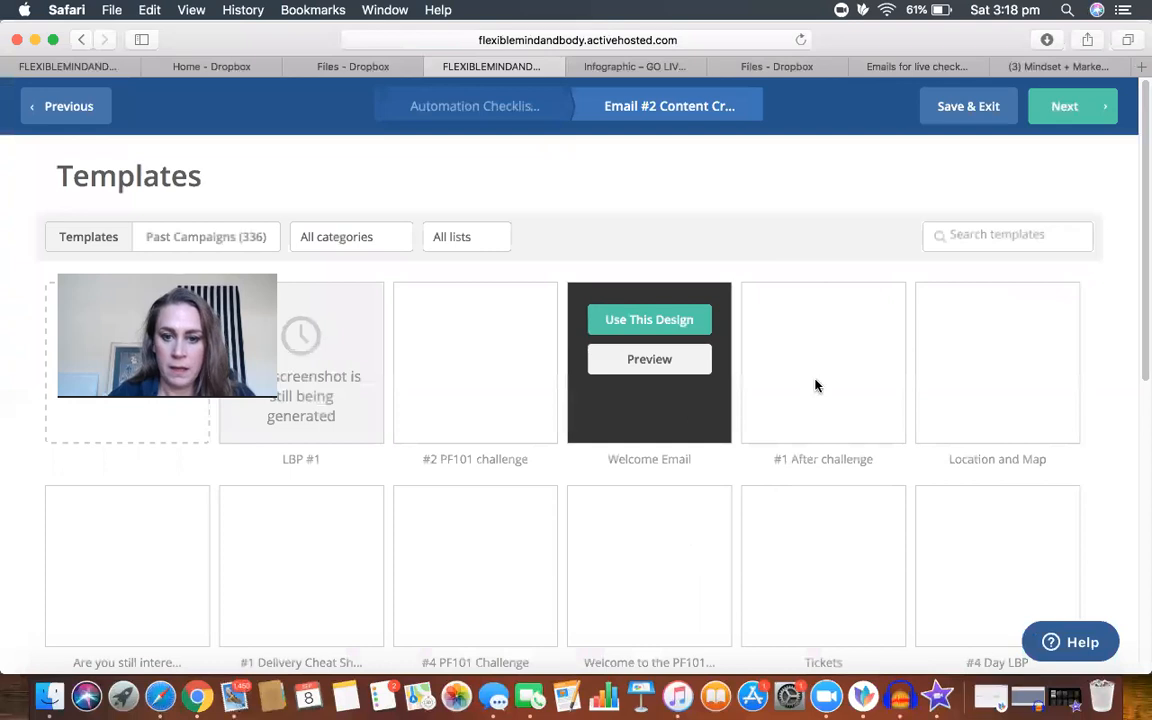
# Step: Browse both pages of the template gallery for a design for the #2 Content Creation email
pyautogui.scroll(-10, 666, 445)
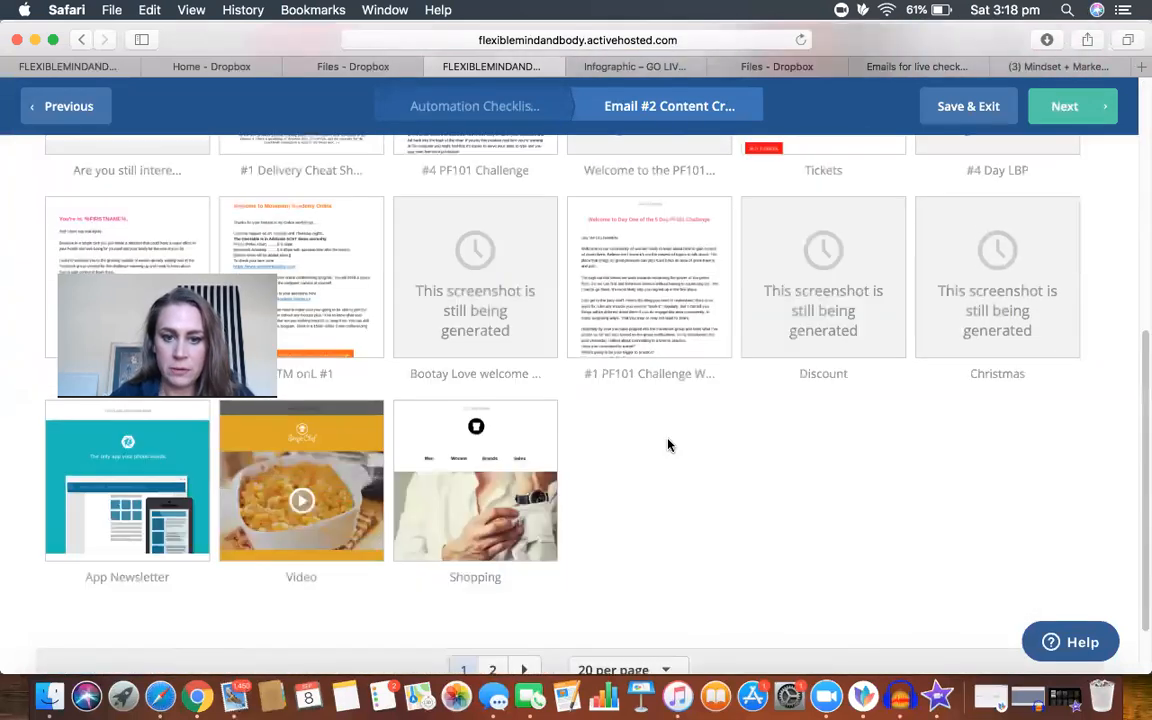
pyautogui.scroll(2, 668, 445)
pyautogui.scroll(4, 668, 445)
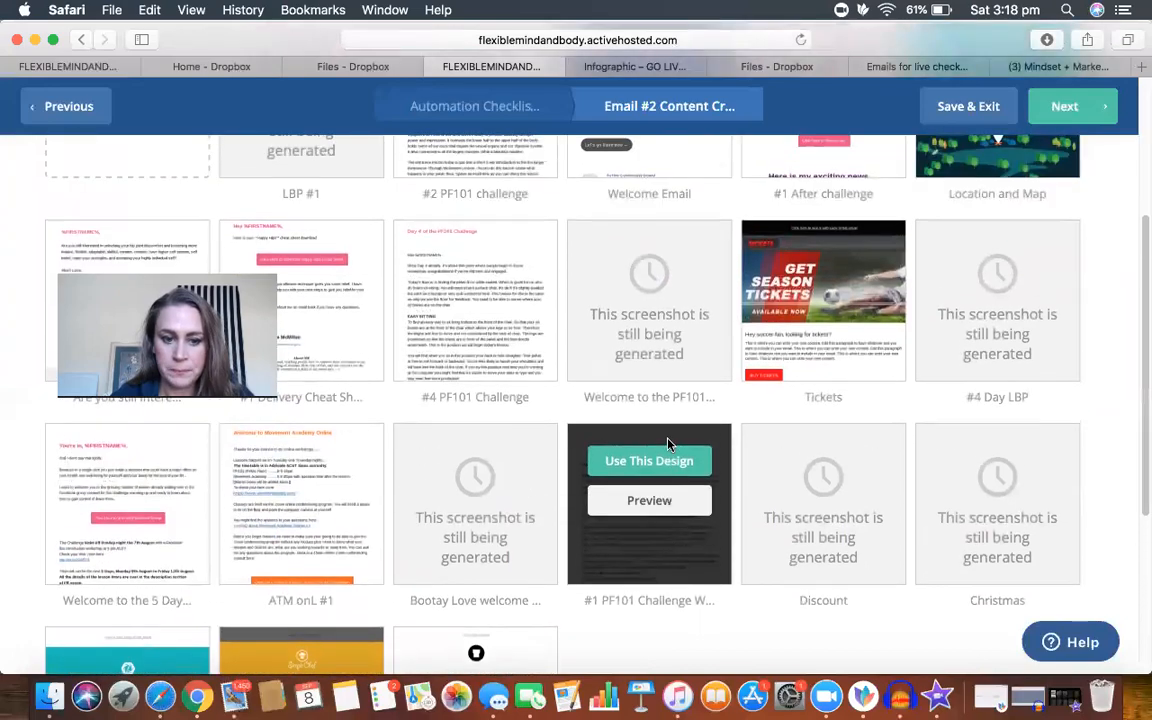
pyautogui.scroll(4, 668, 445)
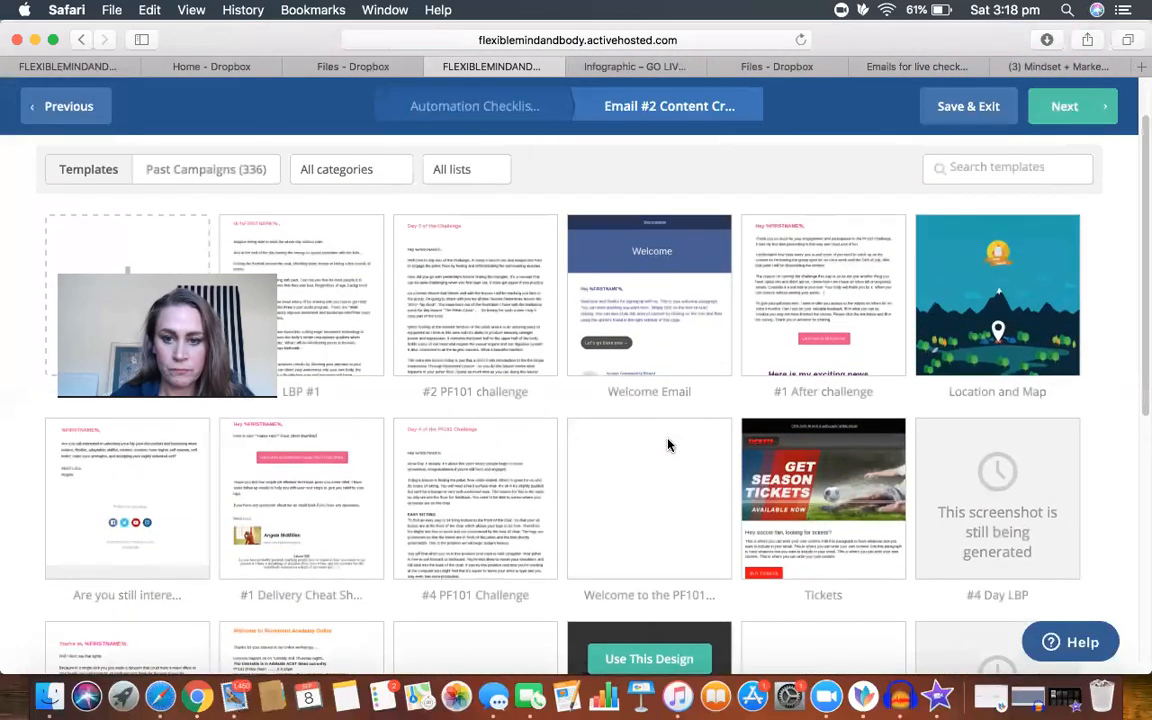
pyautogui.scroll(-7, 668, 445)
pyautogui.scroll(-4, 668, 445)
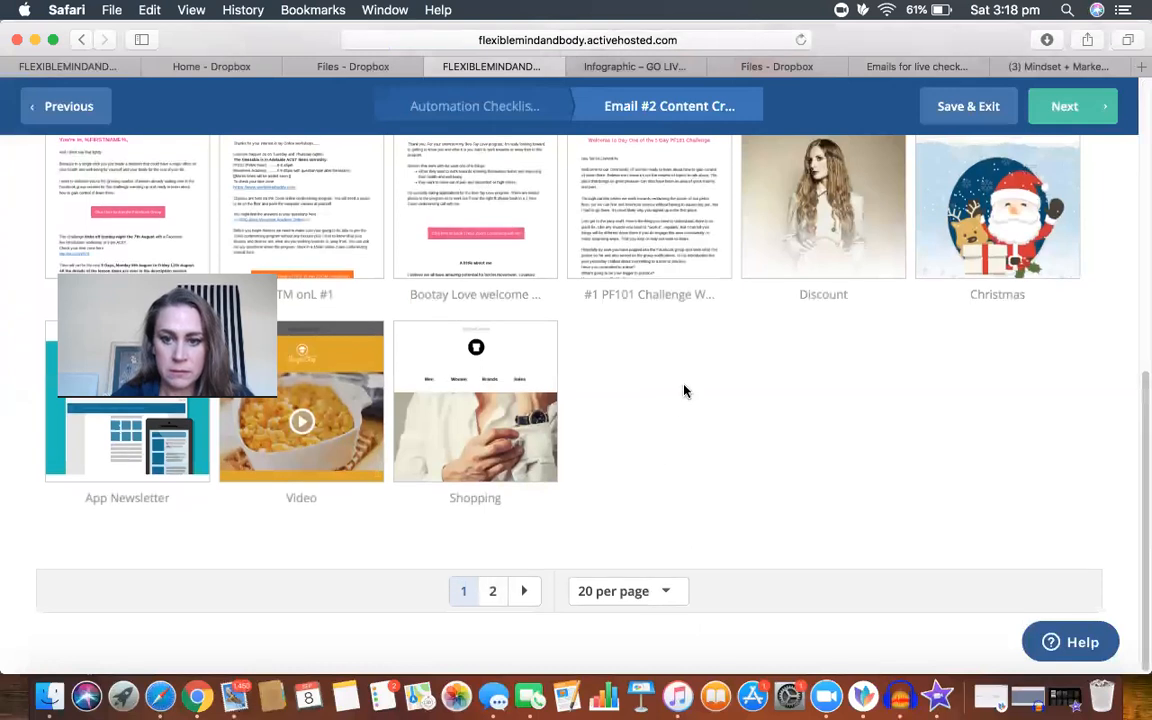
pyautogui.scroll(6, 684, 391)
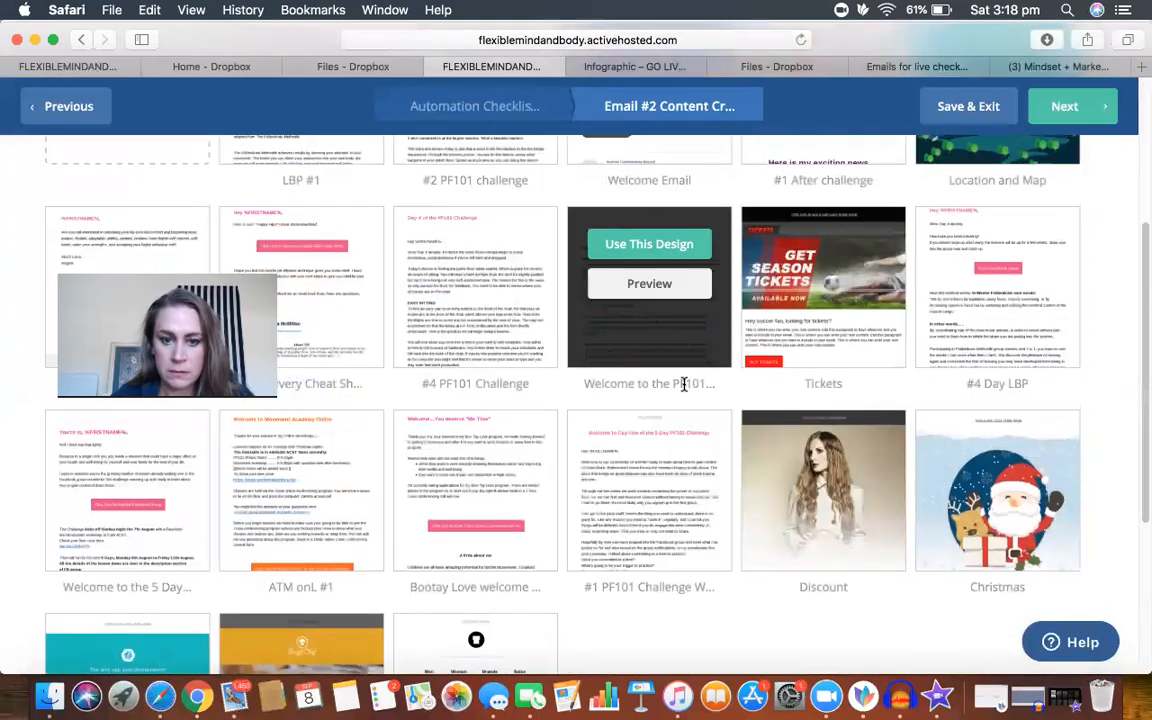
pyautogui.scroll(-5, 676, 391)
pyautogui.click(491, 592)
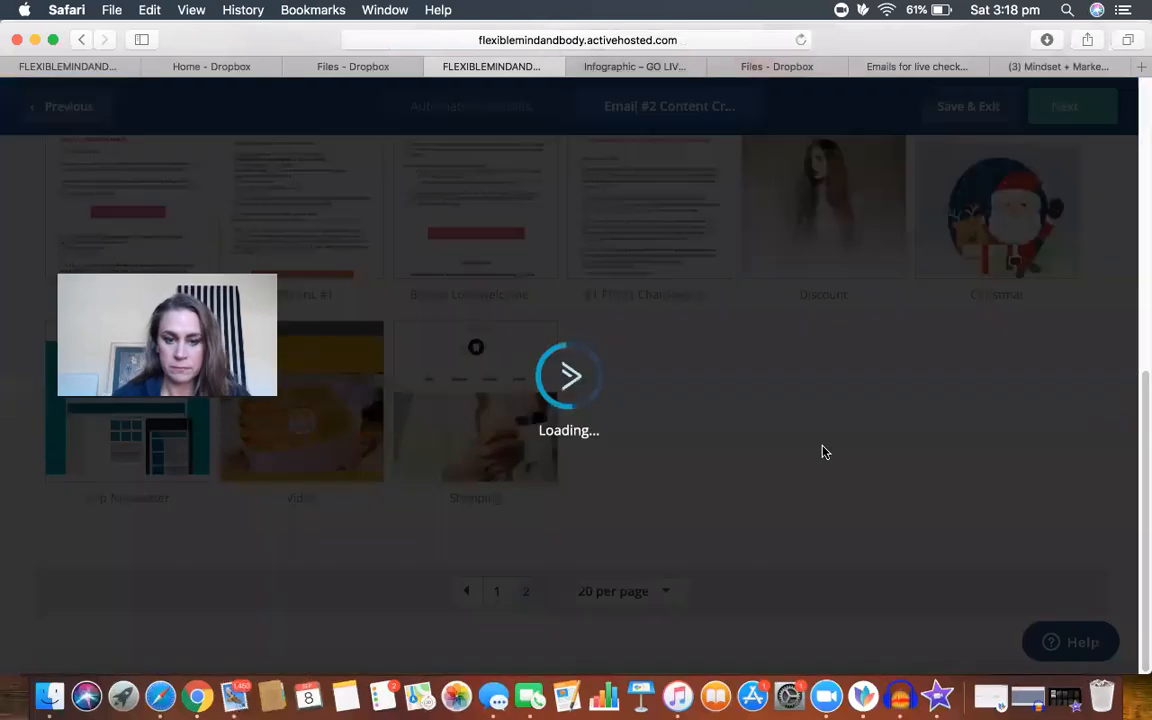
pyautogui.scroll(2, 877, 437)
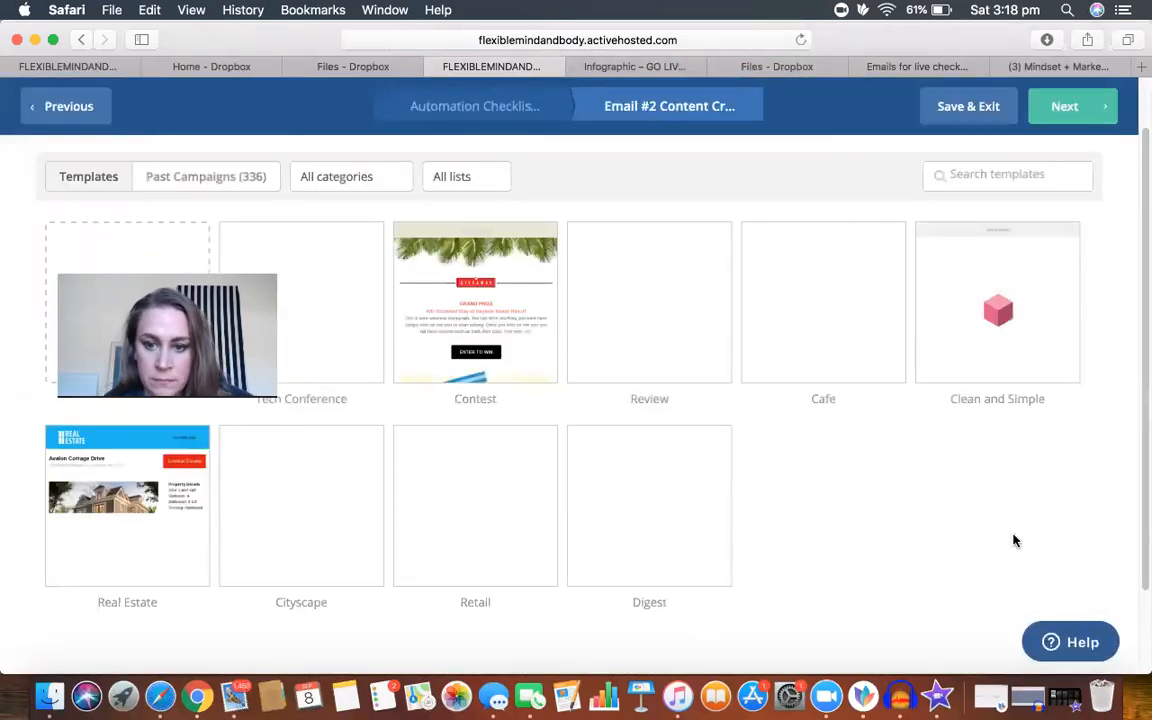
# Step: Preview the full Clean and Simple template, including its video, podcast and social sections, and close the preview
pyautogui.moveTo(1033, 342)
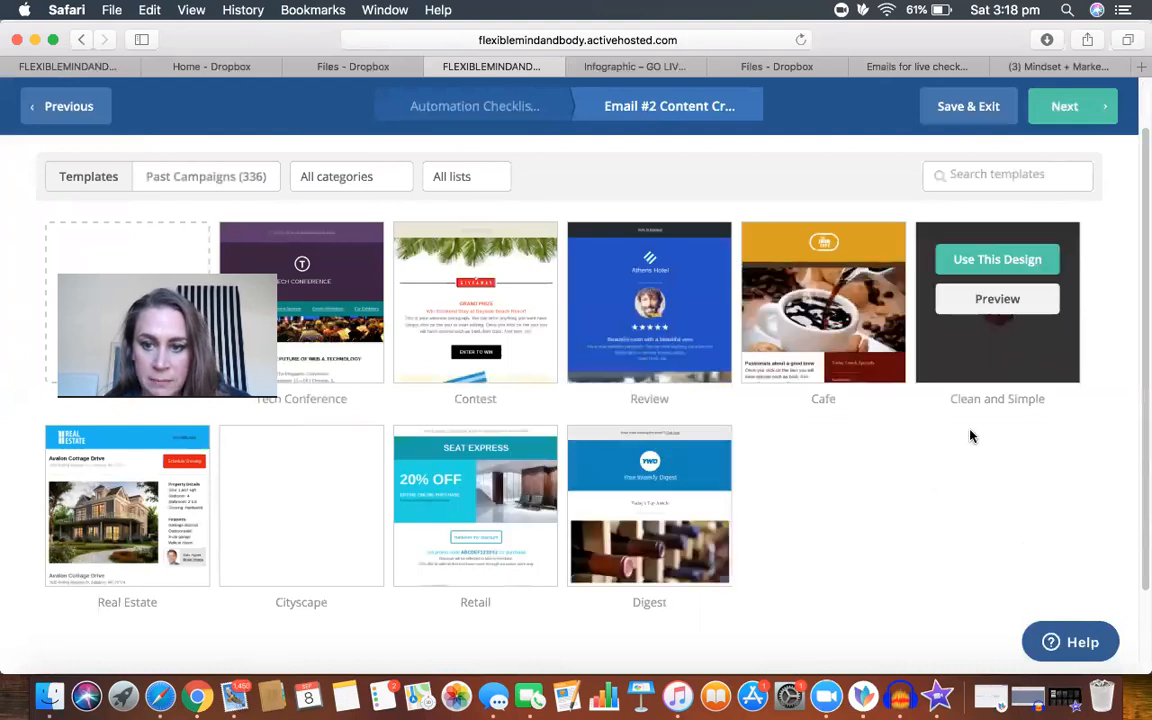
pyautogui.click(1000, 300)
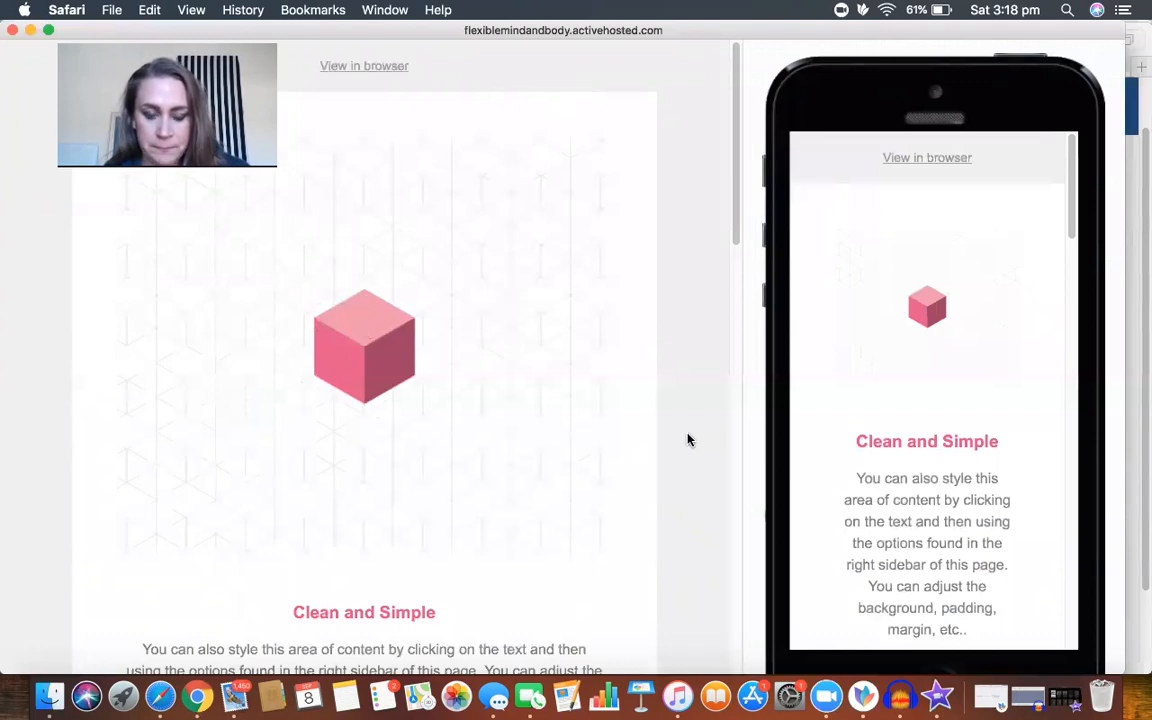
pyautogui.scroll(-5, 687, 440)
pyautogui.scroll(-1, 687, 440)
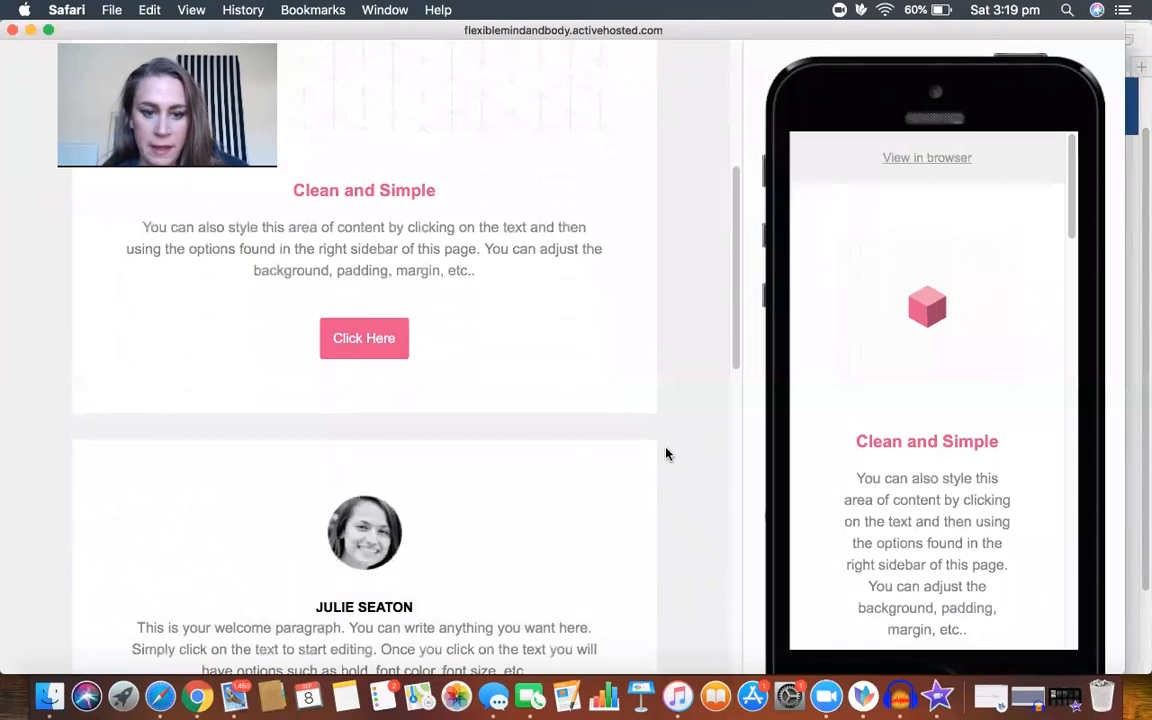
pyautogui.scroll(-3, 667, 455)
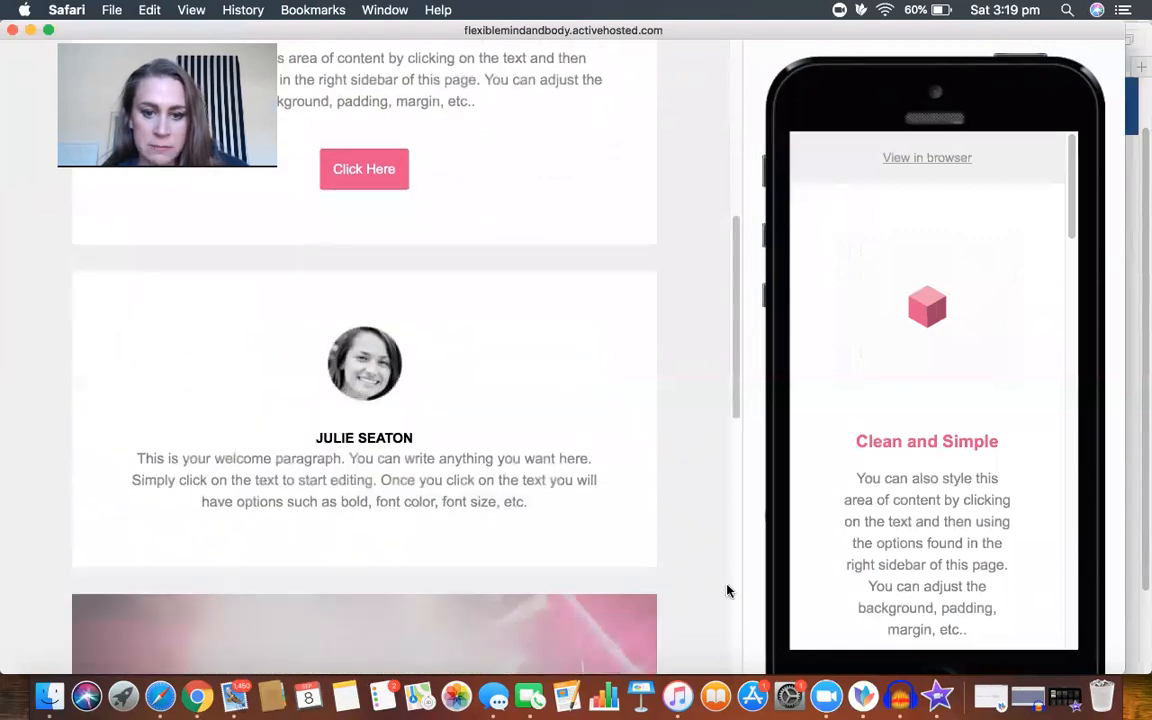
pyautogui.scroll(-5, 697, 473)
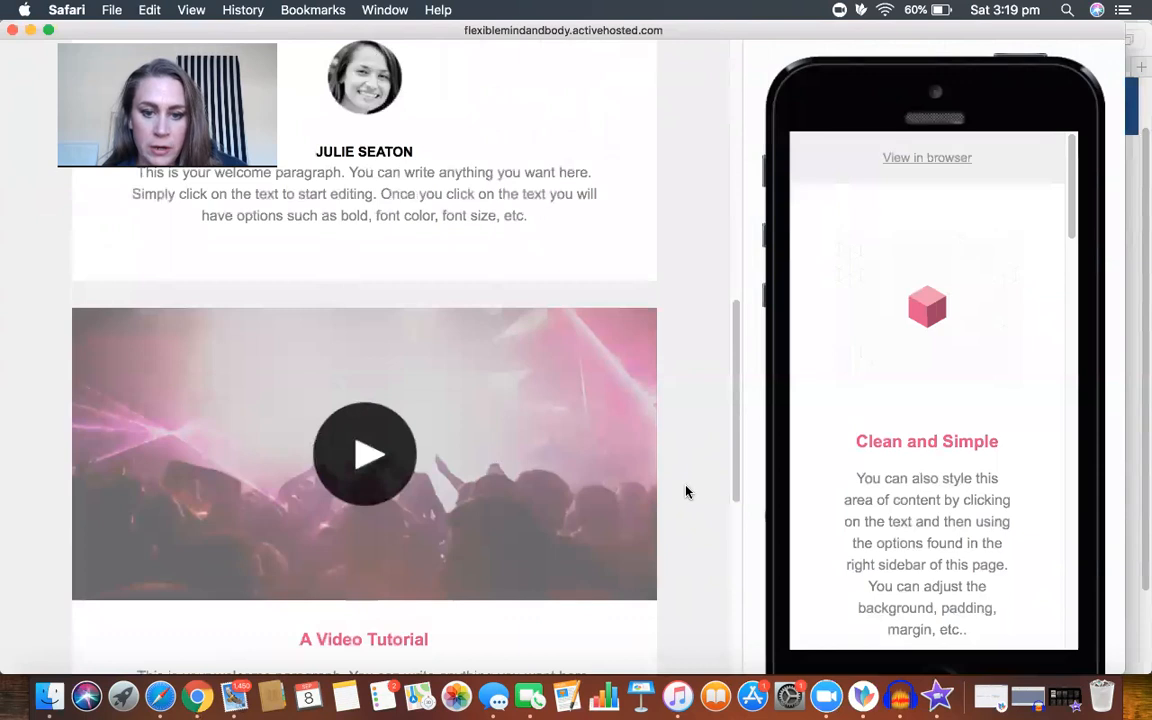
pyautogui.scroll(-10, 686, 491)
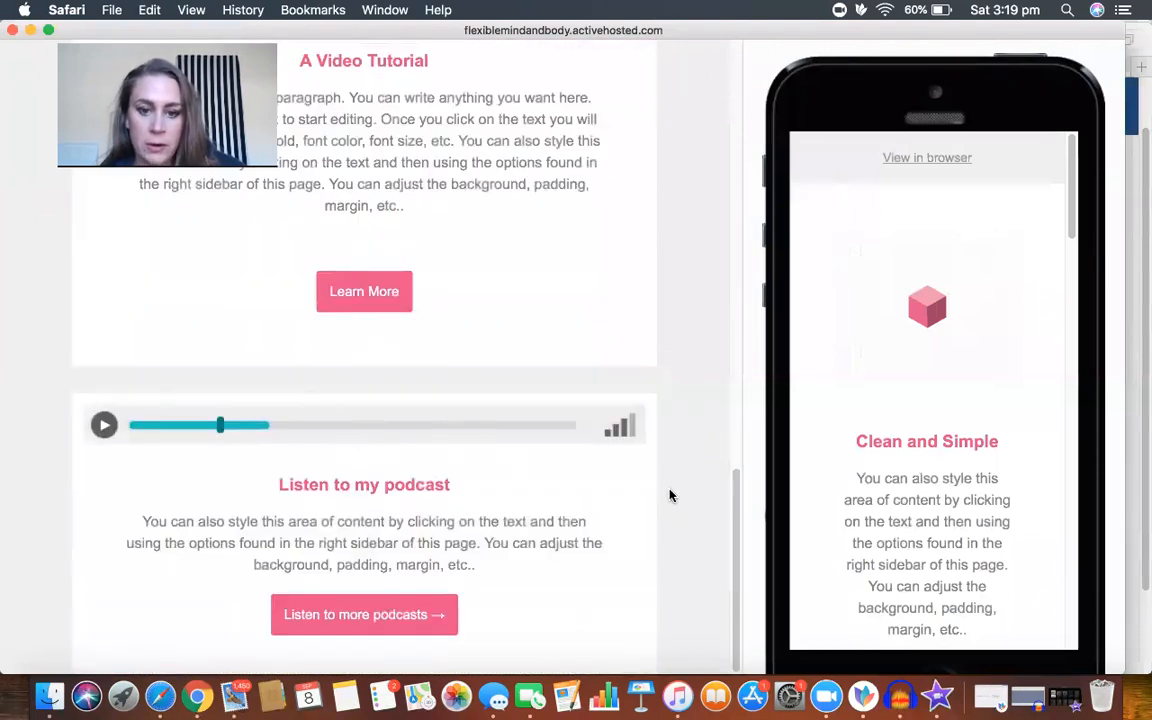
pyautogui.scroll(-4, 670, 498)
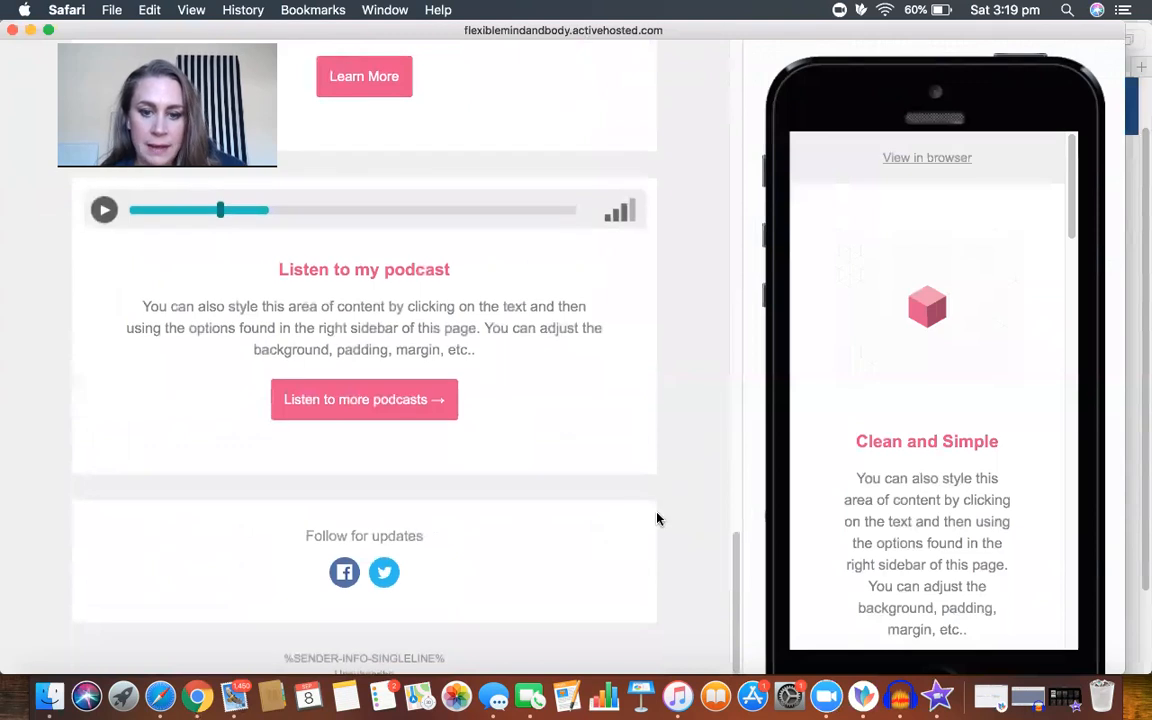
pyautogui.scroll(15, 687, 517)
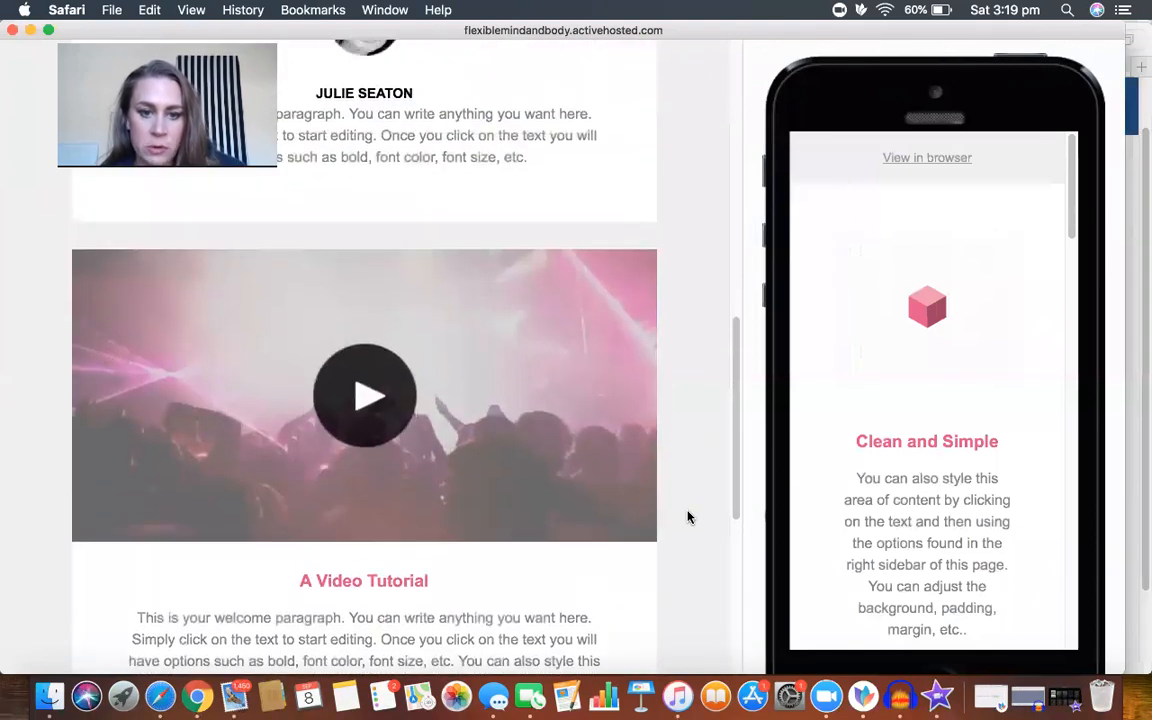
pyautogui.scroll(6, 687, 517)
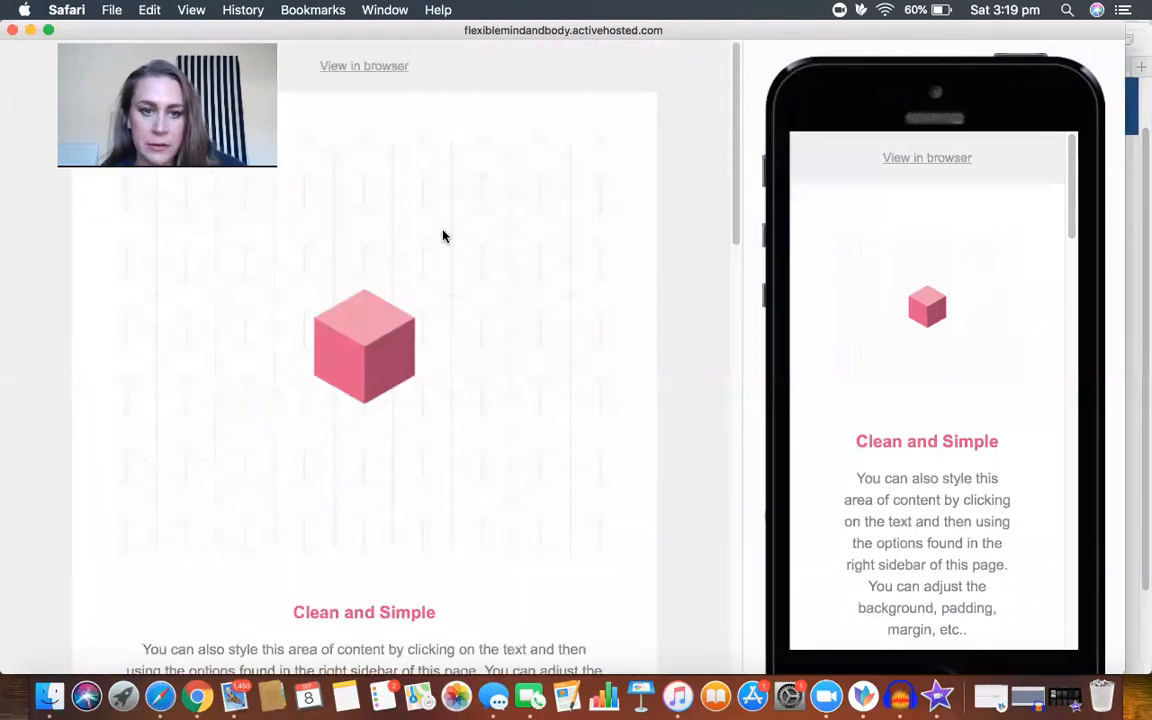
pyautogui.click(13, 31)
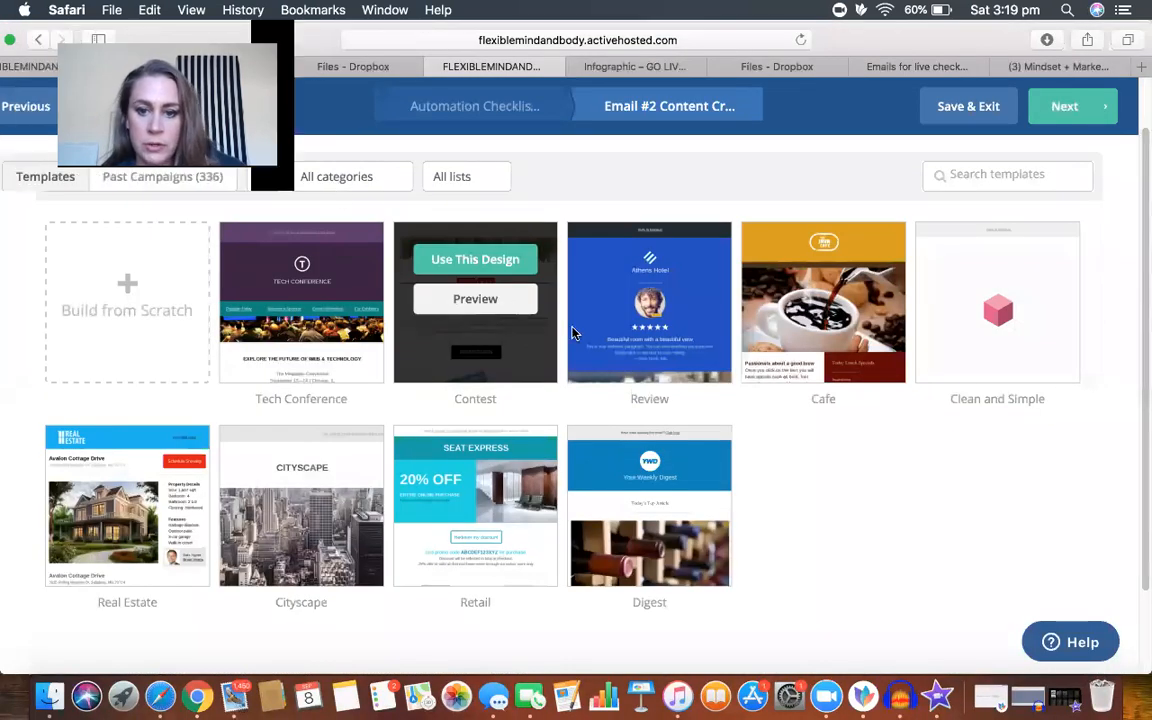
pyautogui.moveTo(990, 295)
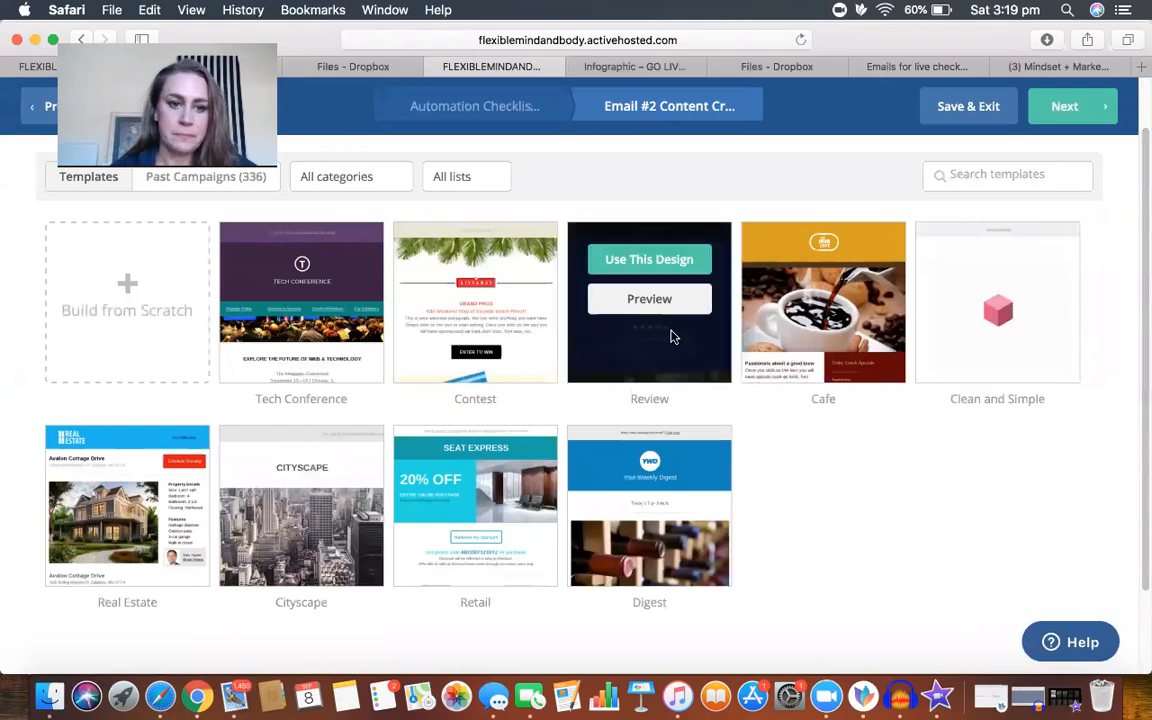
# Step: Browse pages 2, 5 and 7 of the past campaign designs, and leave the template selection for the automation
pyautogui.click(221, 180)
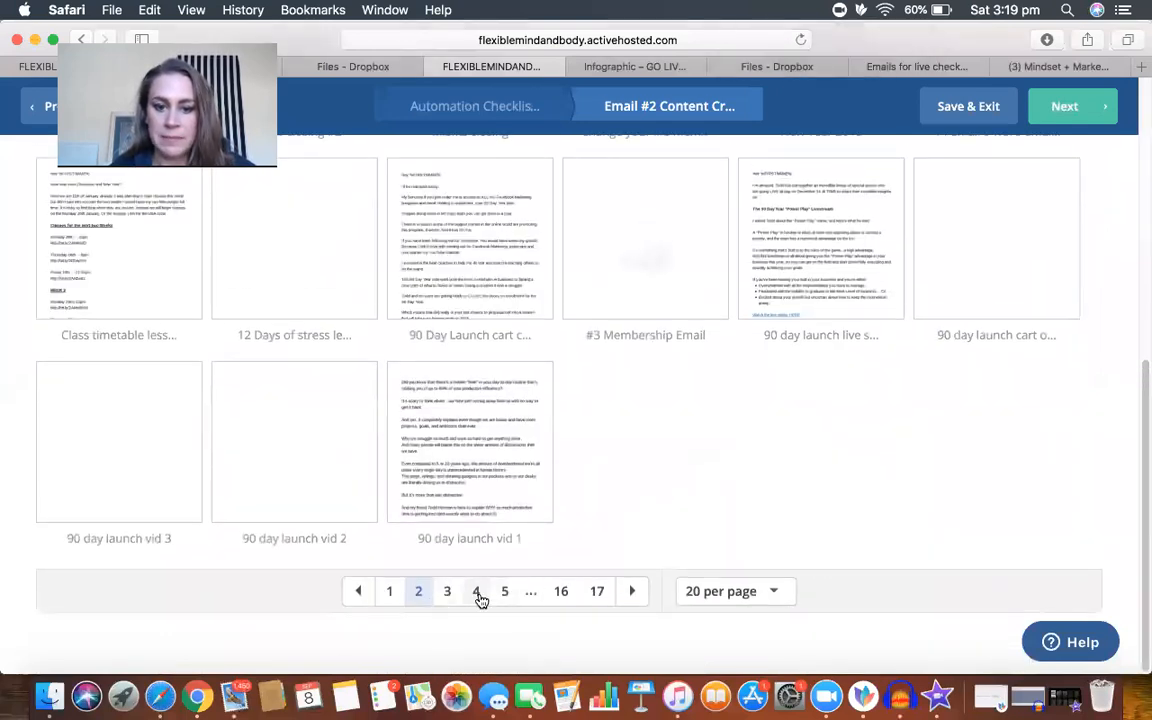
pyautogui.click(505, 593)
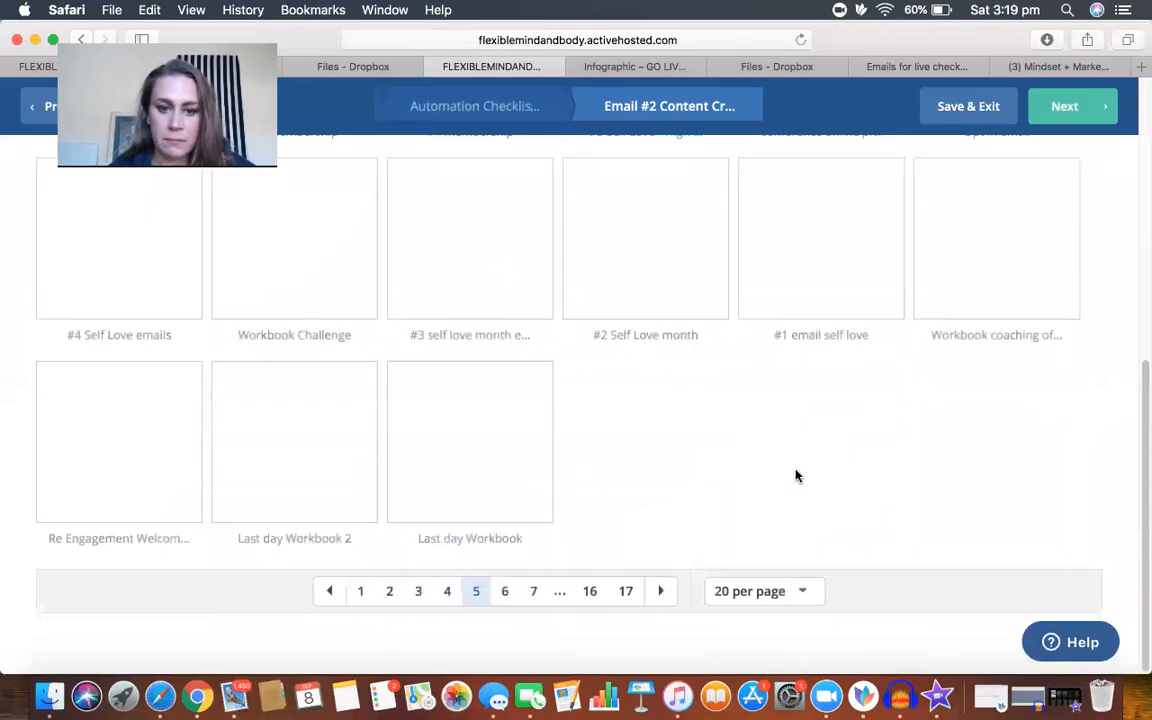
pyautogui.scroll(10, 797, 476)
pyautogui.moveTo(465, 338)
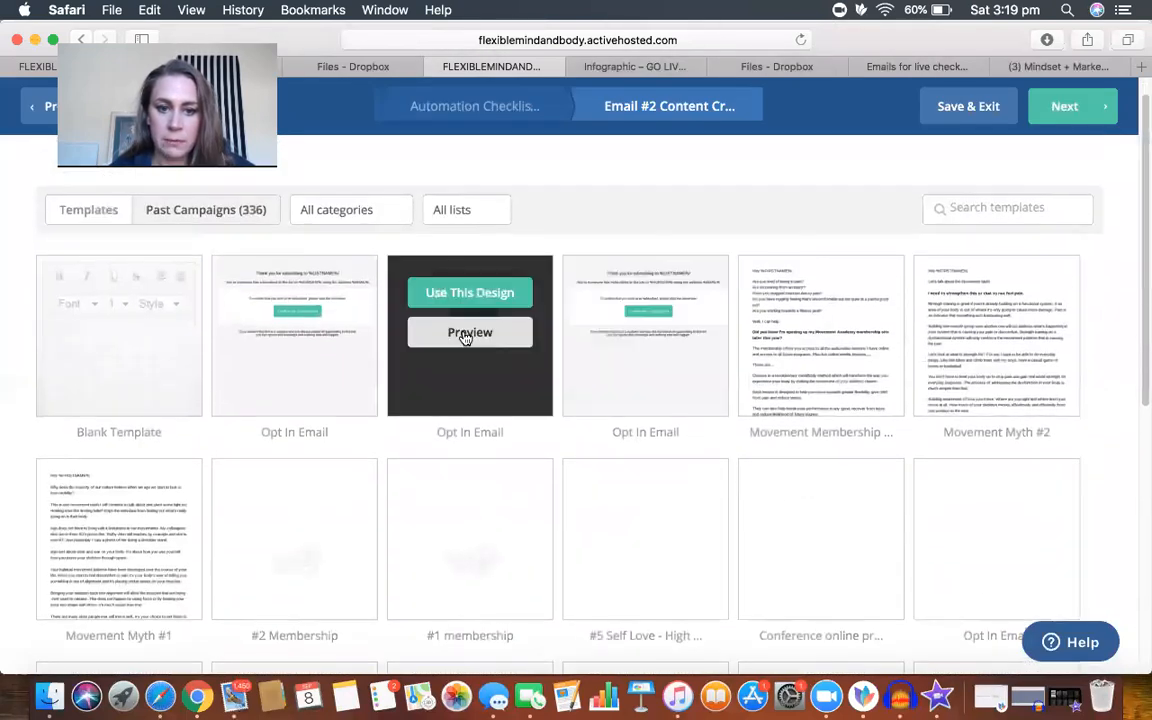
pyautogui.scroll(-5, 823, 535)
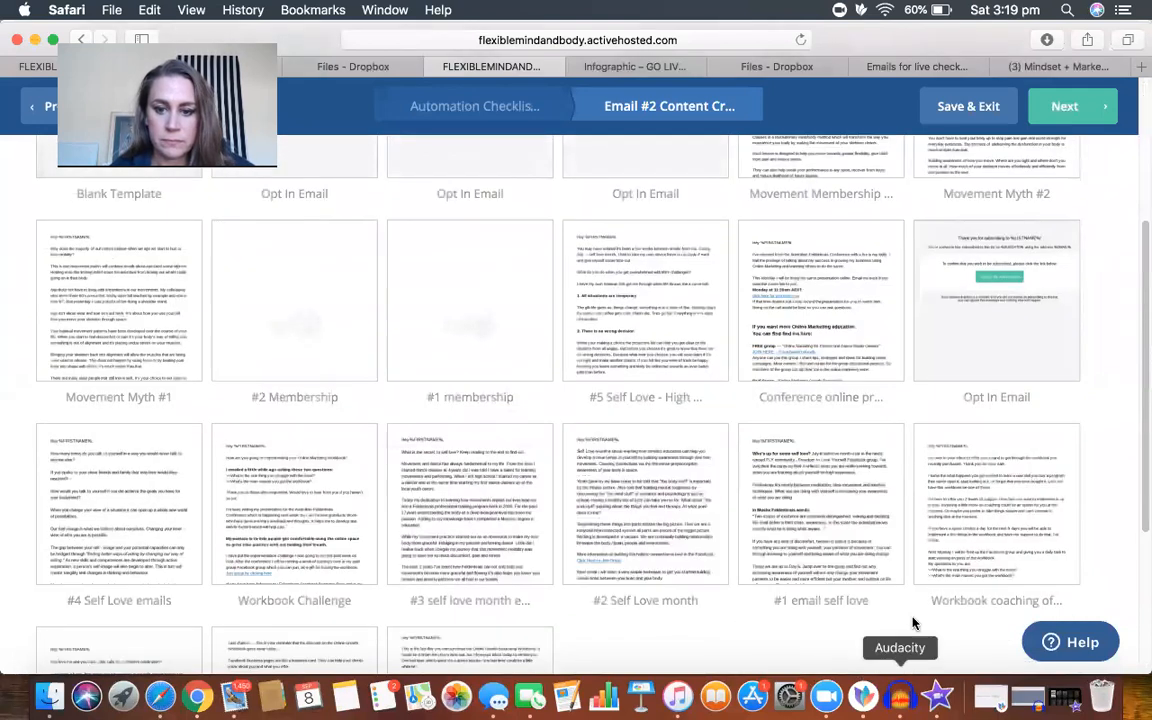
pyautogui.scroll(-5, 951, 550)
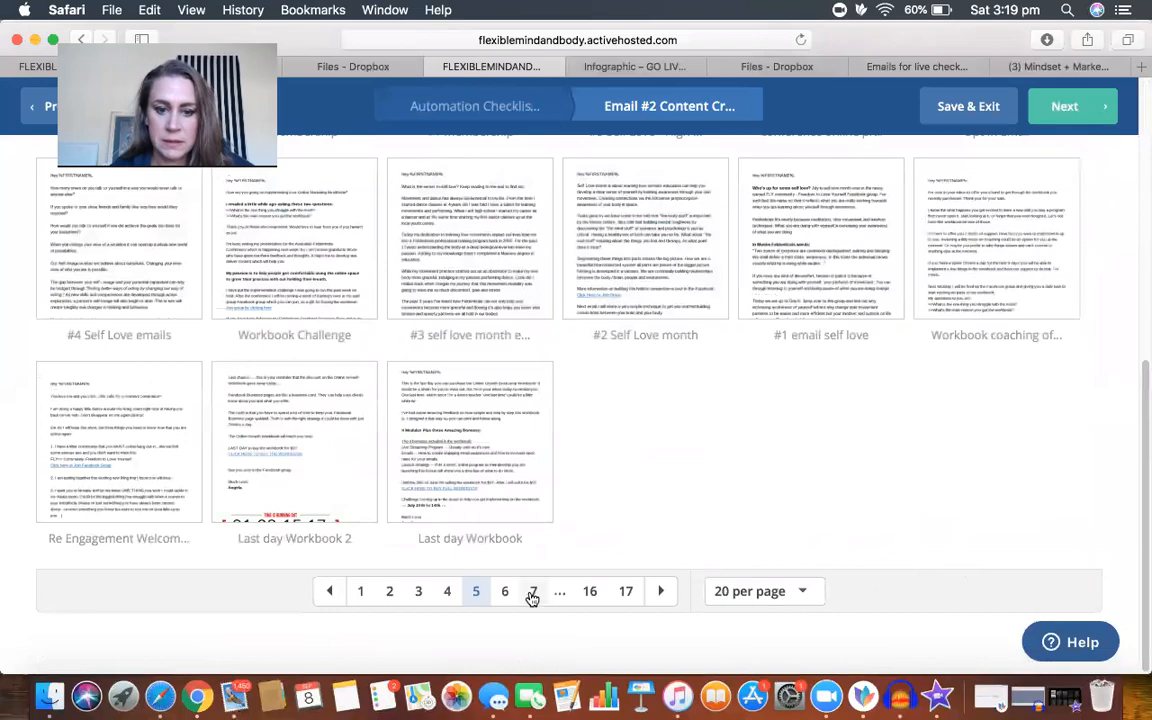
pyautogui.click(533, 595)
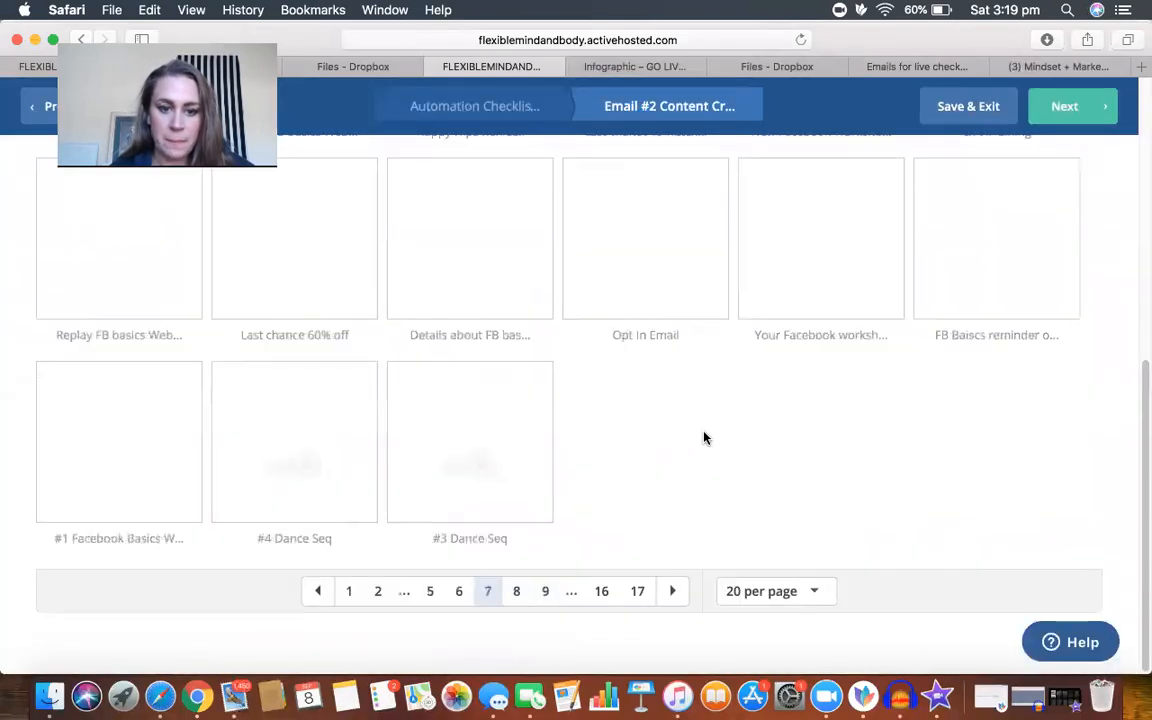
pyautogui.scroll(5, 704, 437)
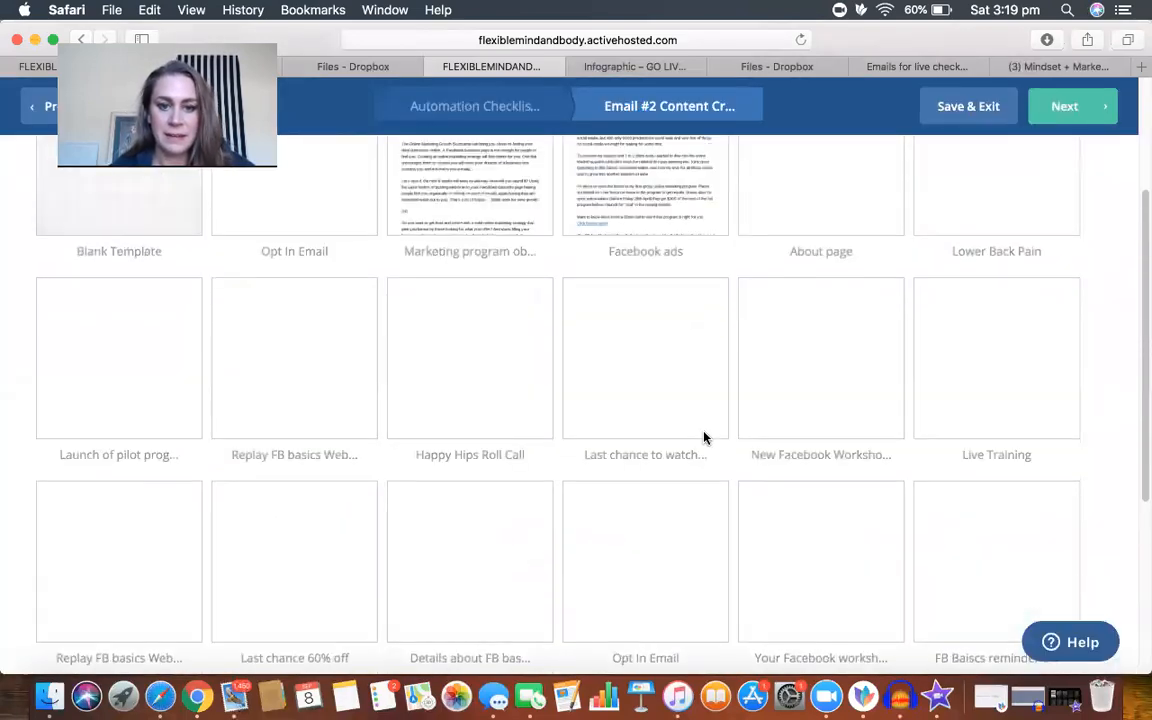
pyautogui.scroll(4, 704, 437)
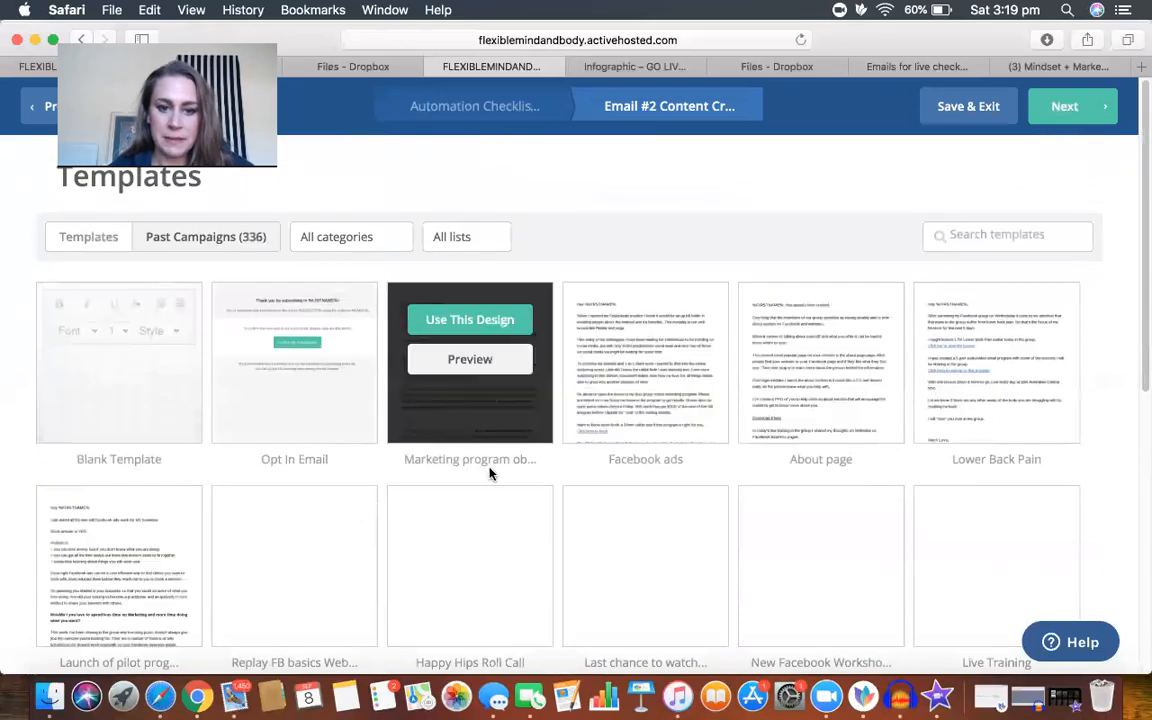
pyautogui.scroll(-3, 605, 468)
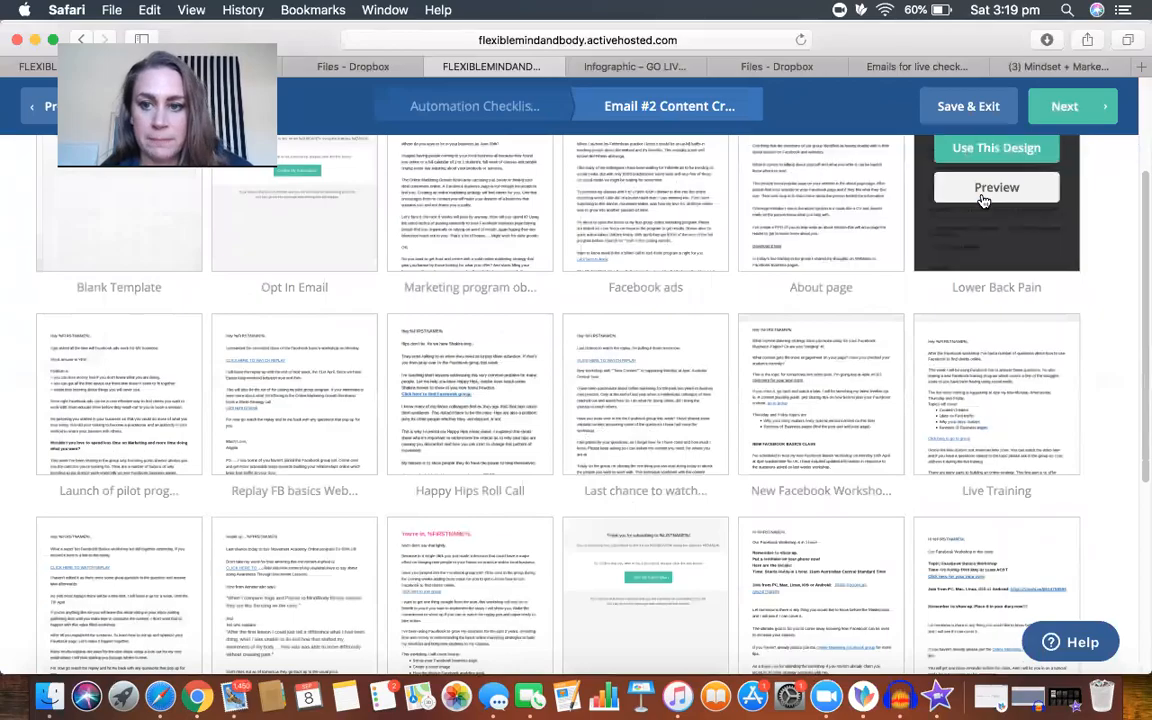
pyautogui.click(35, 111)
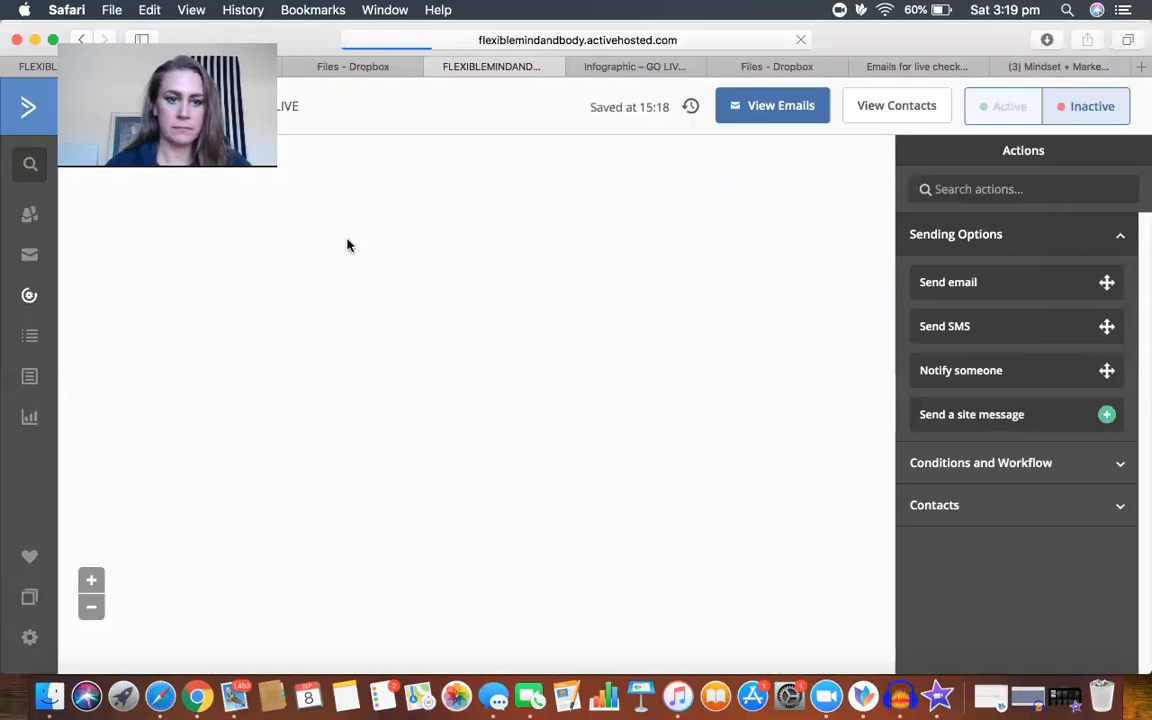
# Step: Review the "Go live Checklist delivery" email in the existing Go Live Checklist automation, and open "#2 checklist content creation" in the email editor
pyautogui.click(100, 68)
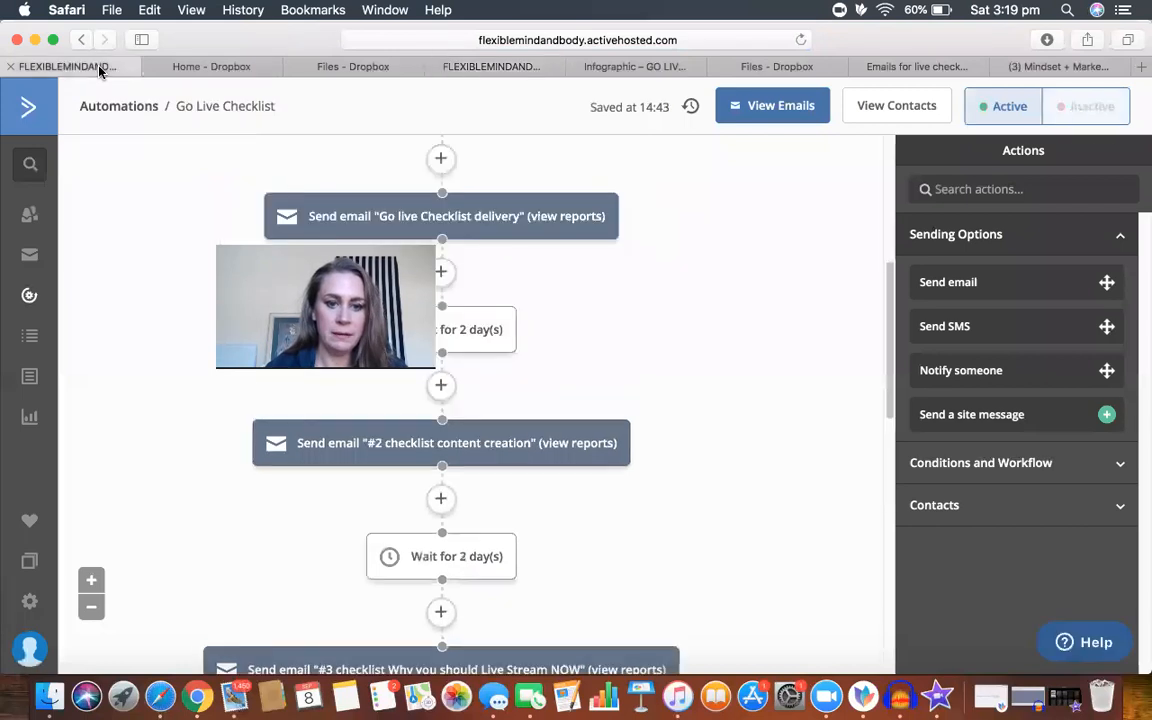
pyautogui.moveTo(328, 336); pyautogui.dragTo(200, 167)
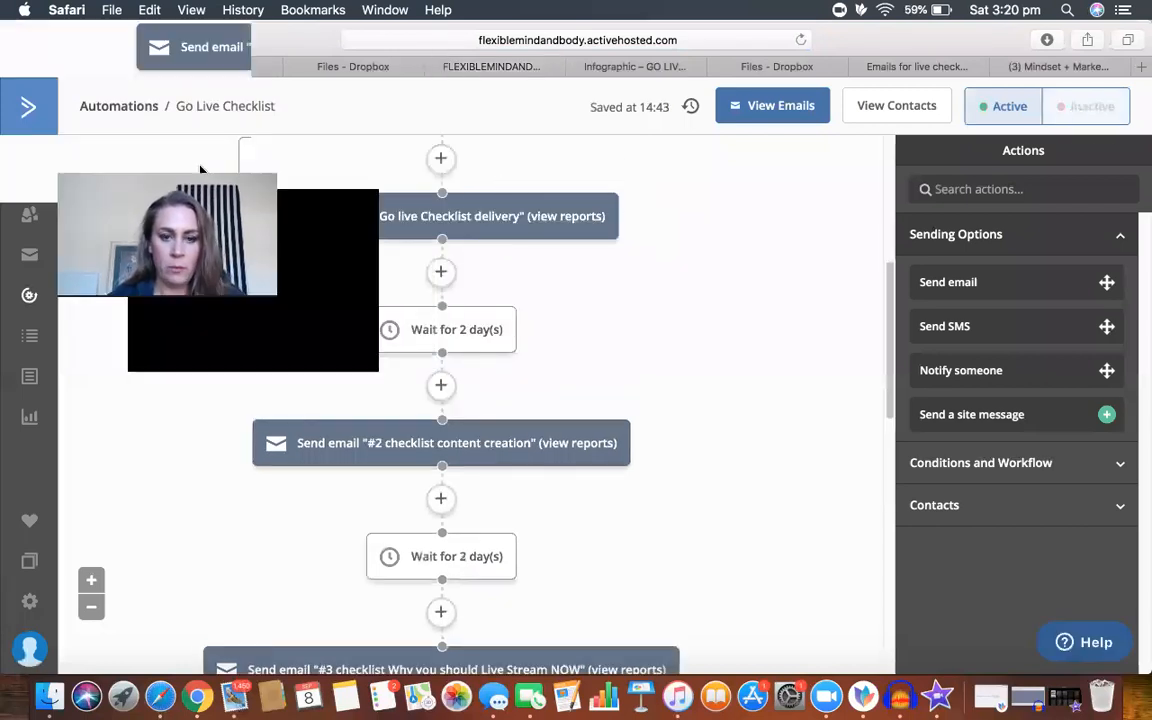
pyautogui.scroll(3, 650, 300)
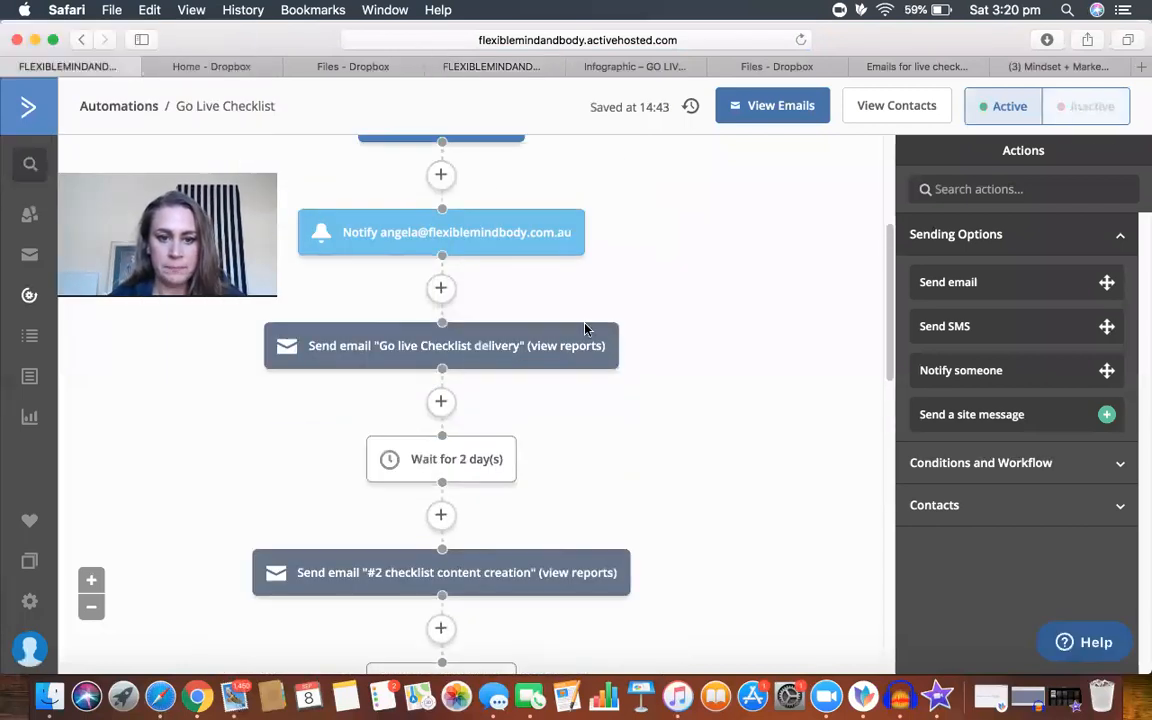
pyautogui.click(466, 346)
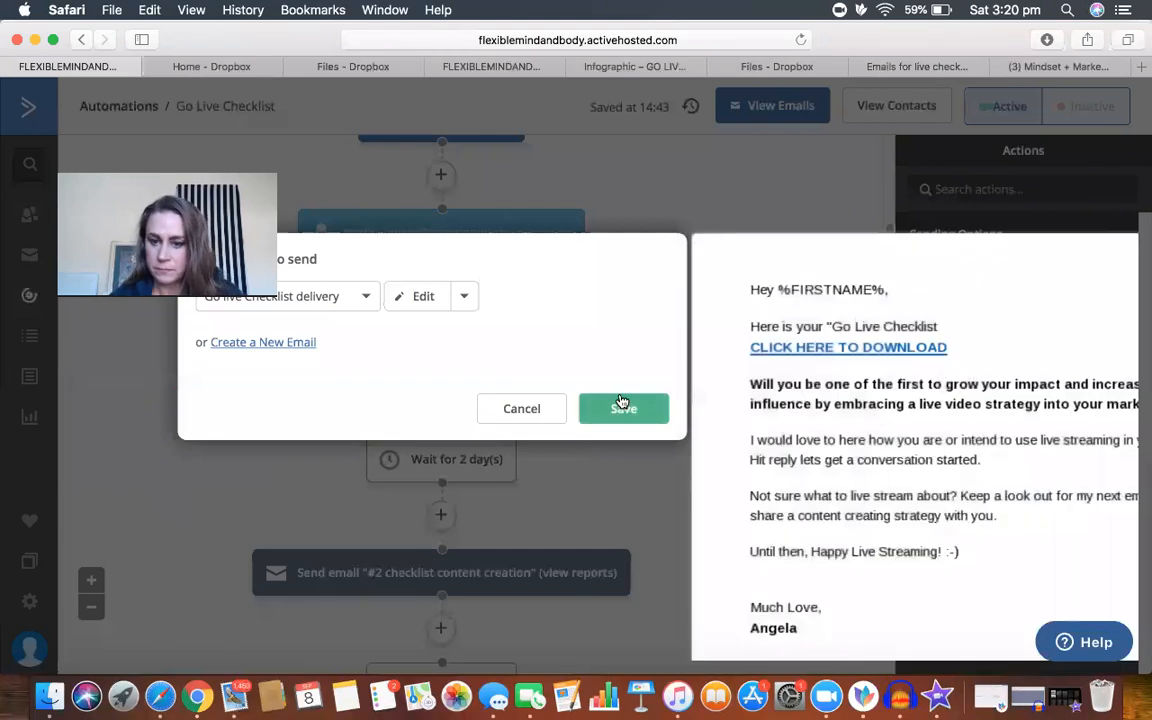
pyautogui.click(621, 404)
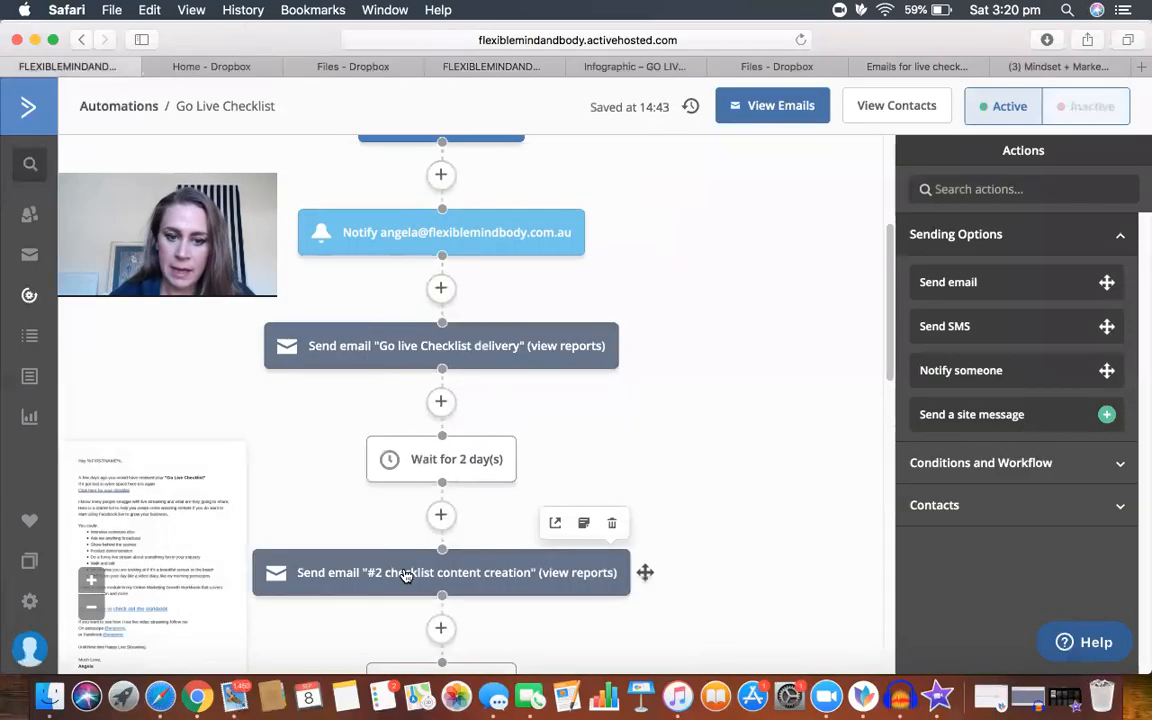
pyautogui.click(405, 573)
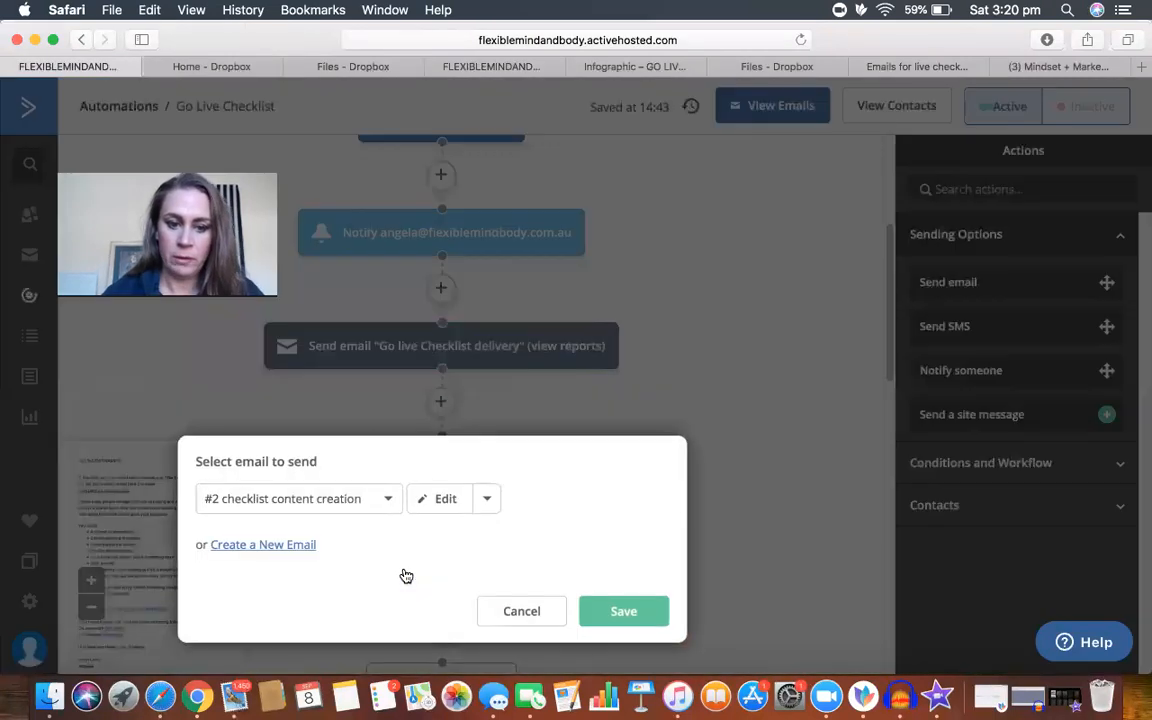
pyautogui.click(438, 499)
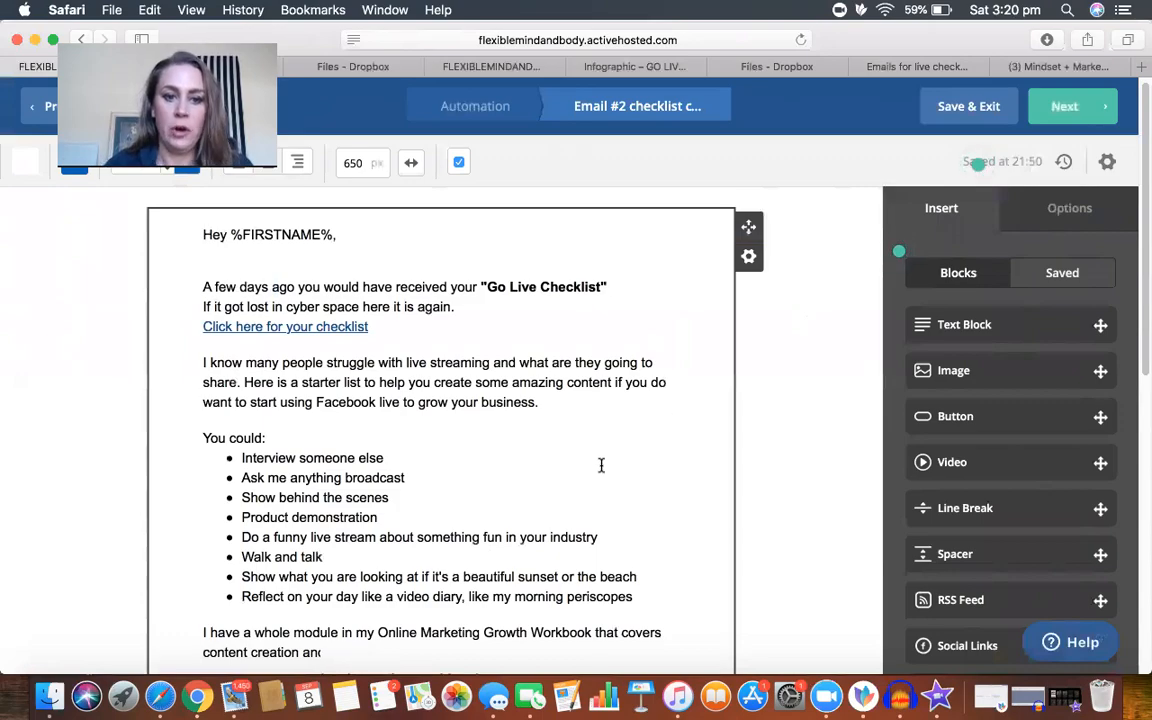
# Step: Read through the #2 checklist content creation email, from the greeting and live-stream ideas list to the workbook link, follow links and footer
pyautogui.scroll(-5, 601, 465)
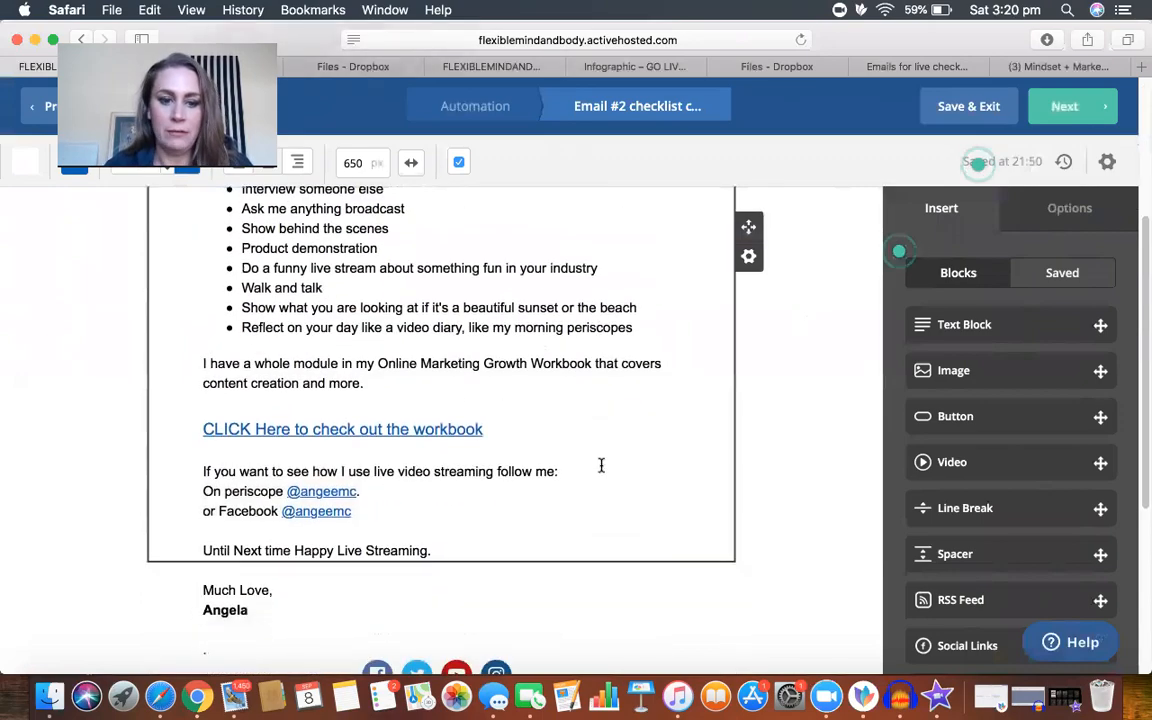
pyautogui.scroll(5, 601, 465)
pyautogui.scroll(-5, 599, 465)
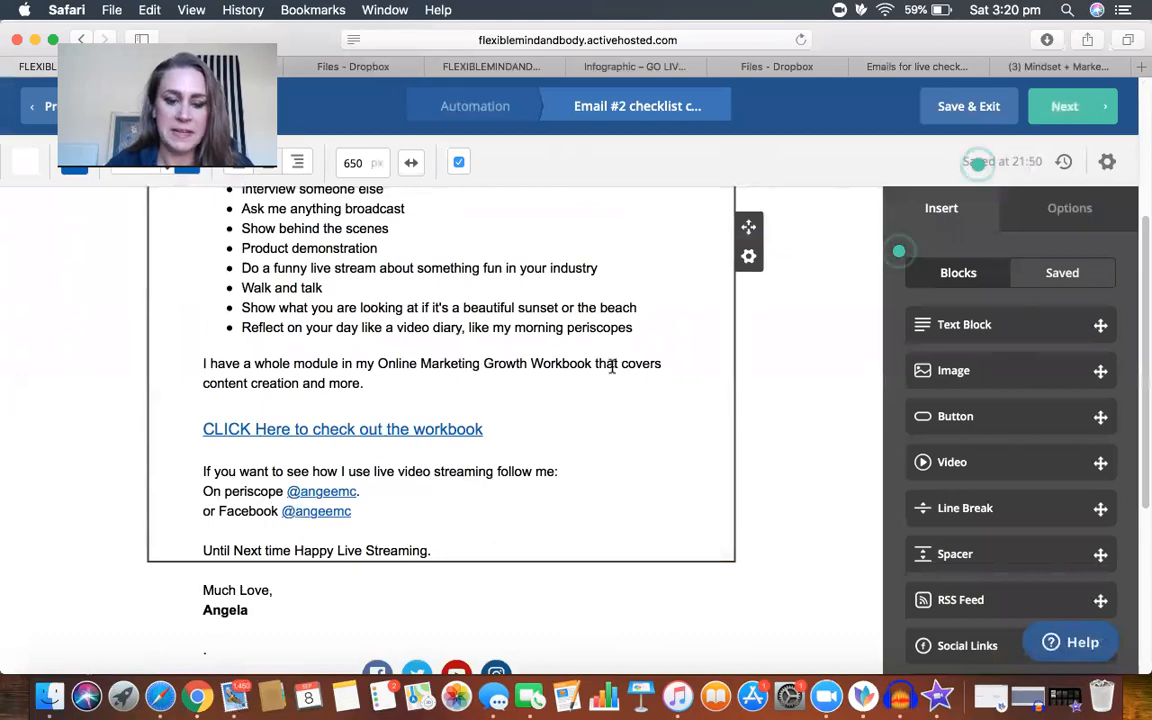
pyautogui.scroll(5, 612, 366)
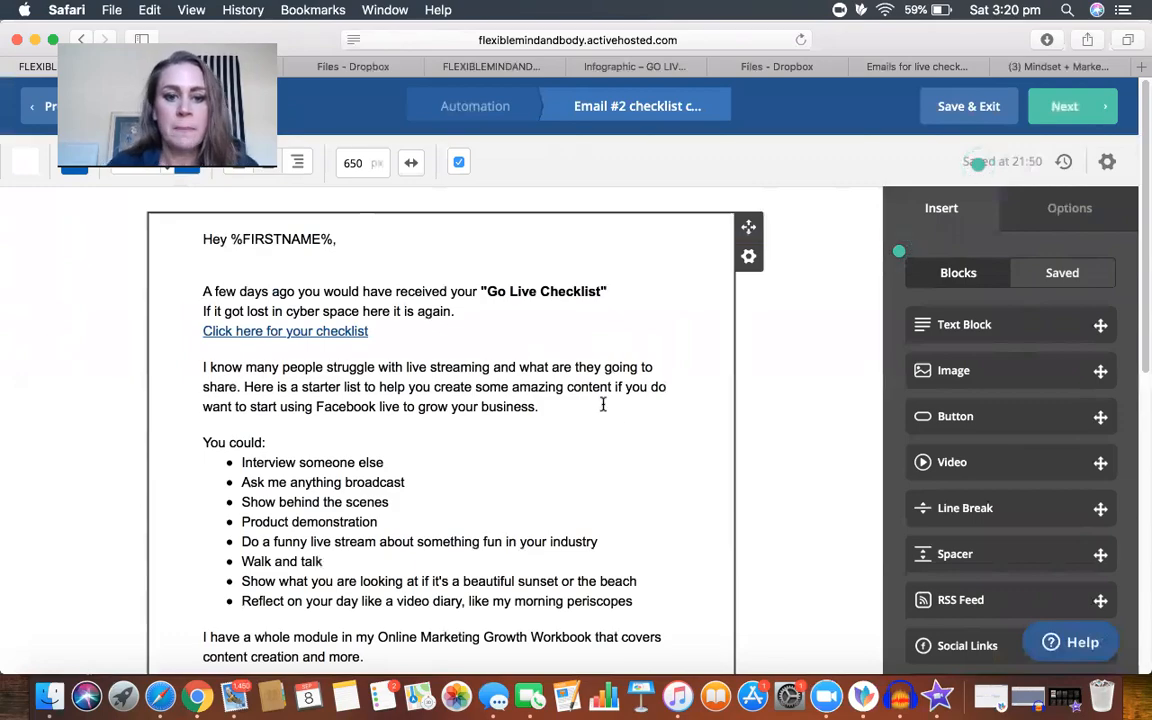
pyautogui.scroll(-5, 617, 414)
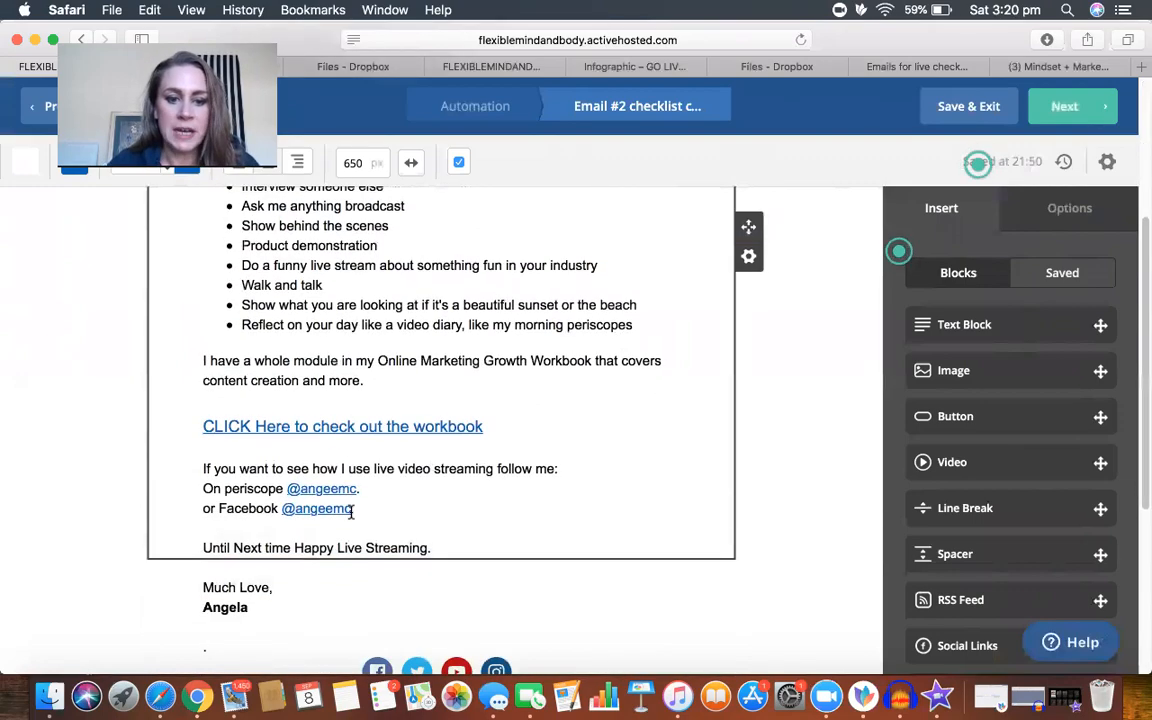
pyautogui.scroll(5, 650, 361)
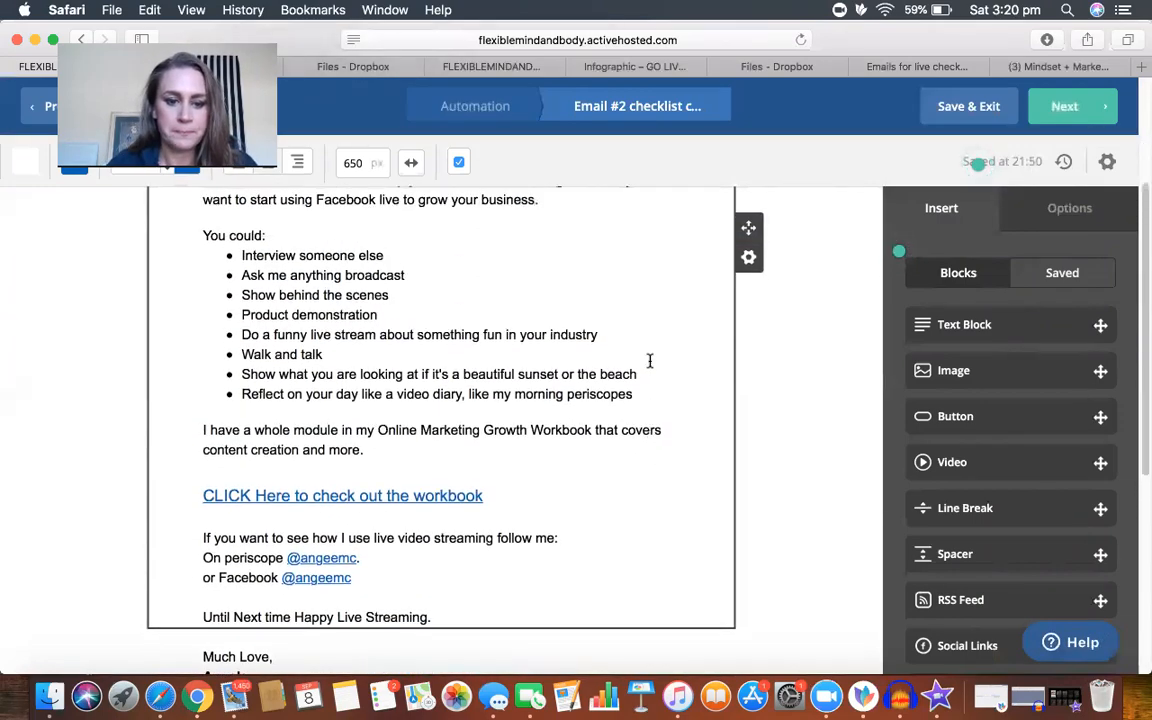
pyautogui.scroll(-5, 650, 361)
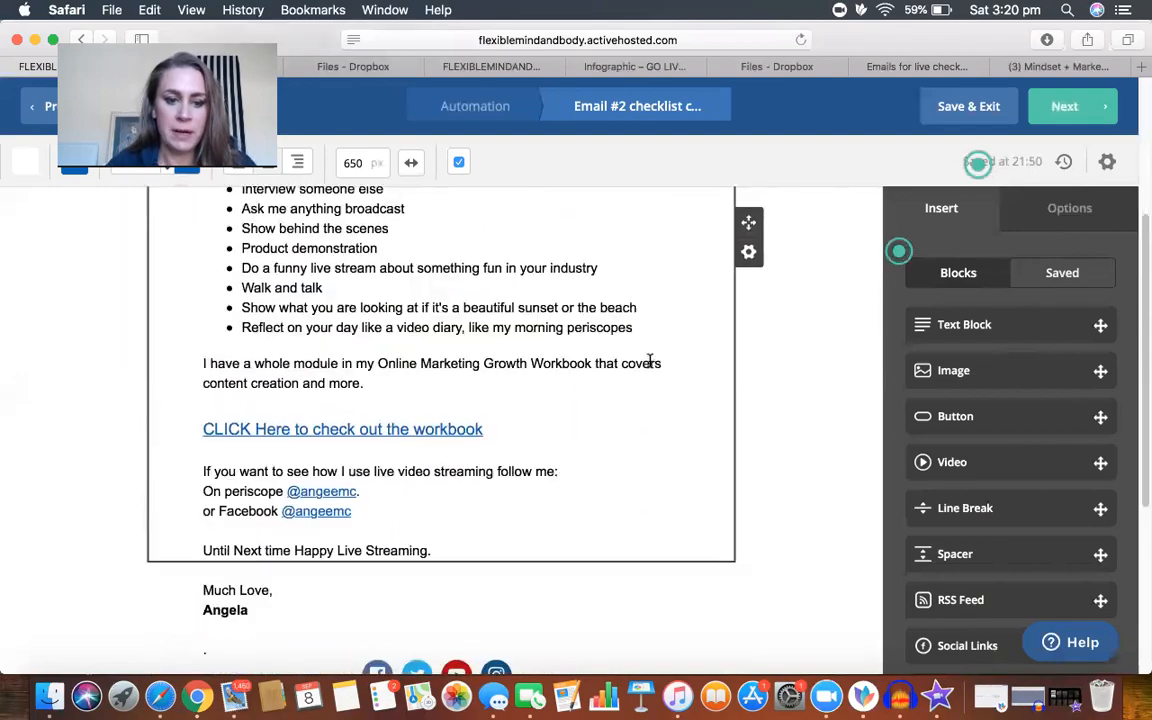
pyautogui.scroll(-2, 608, 456)
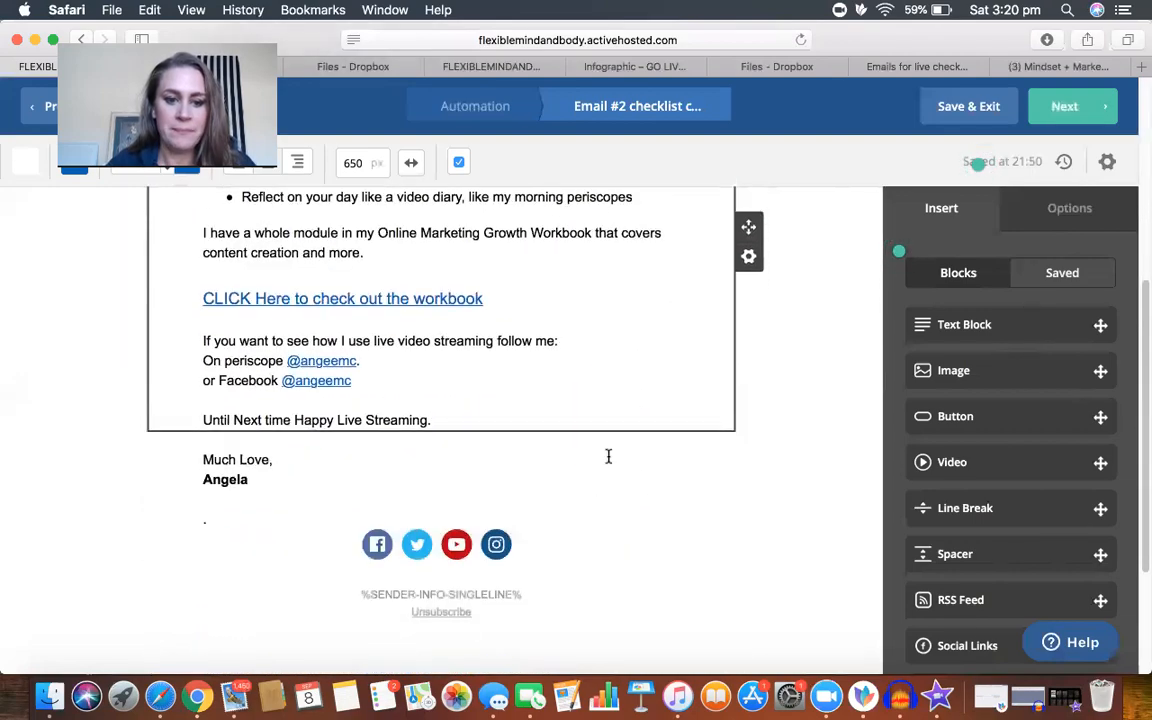
pyautogui.scroll(7, 608, 456)
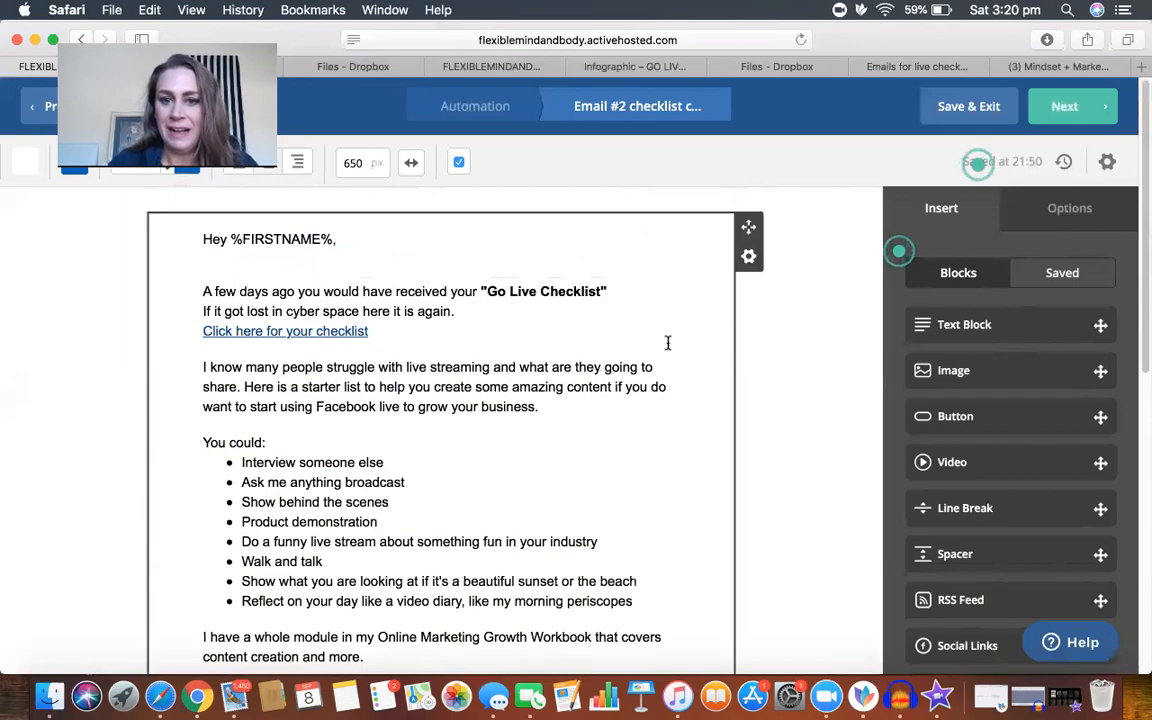